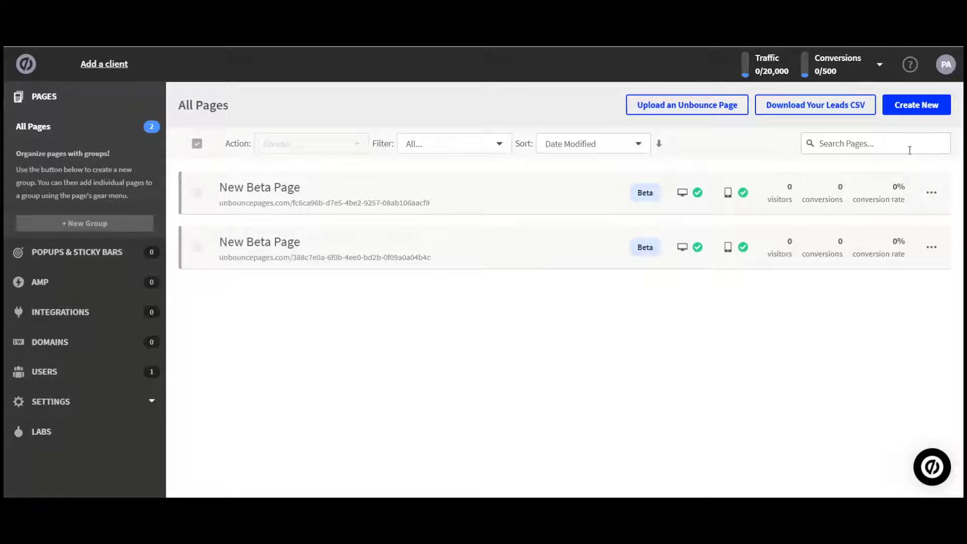
- Create a new page and start building it with the Smart Builder
left_click(923, 105)
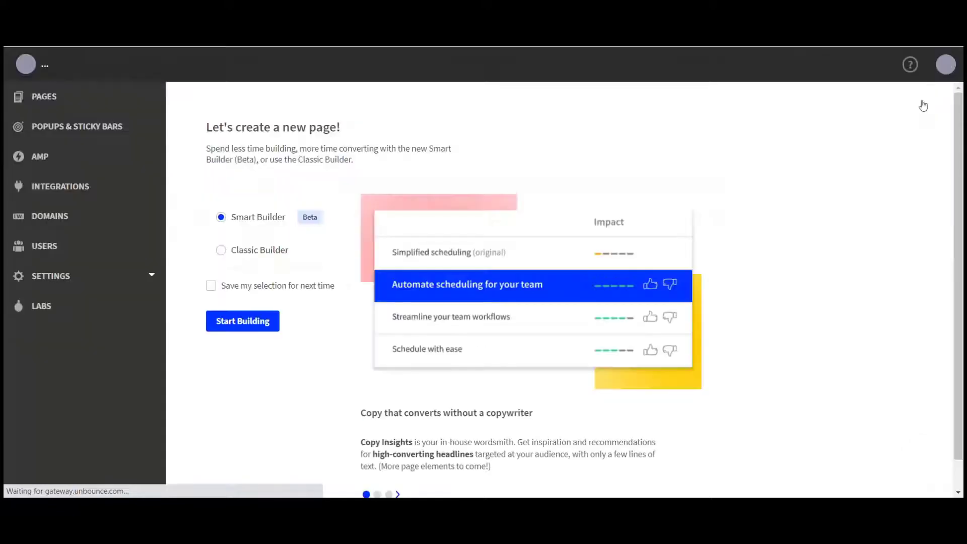
scroll(827, 277, "down", 1)
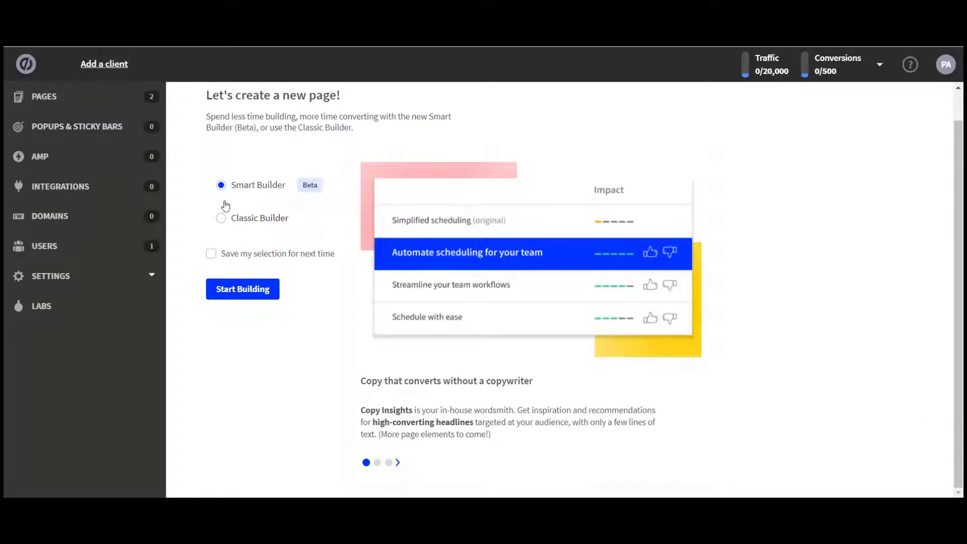
left_click(234, 293)
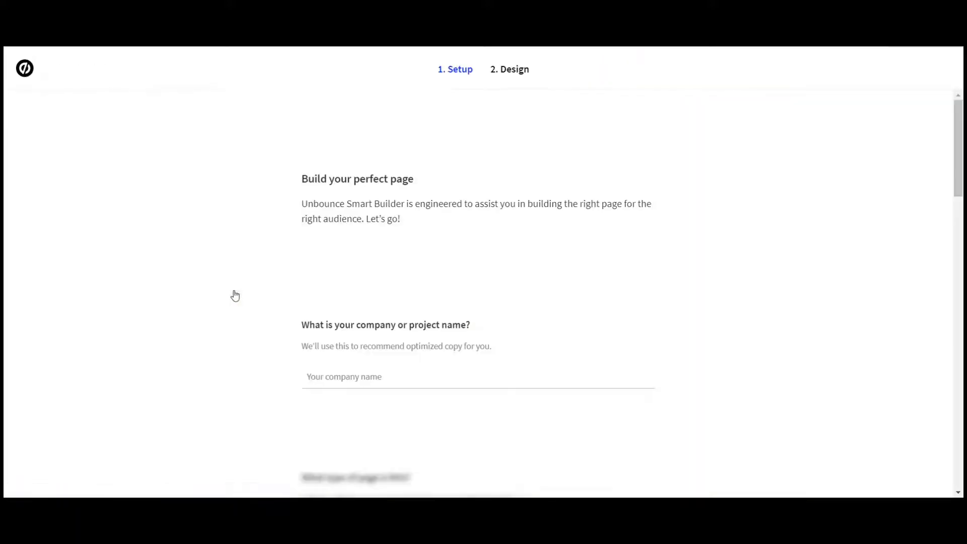
- Enter "Your Yoga Pants" as the company or project name
scroll(234, 295, "down", 4)
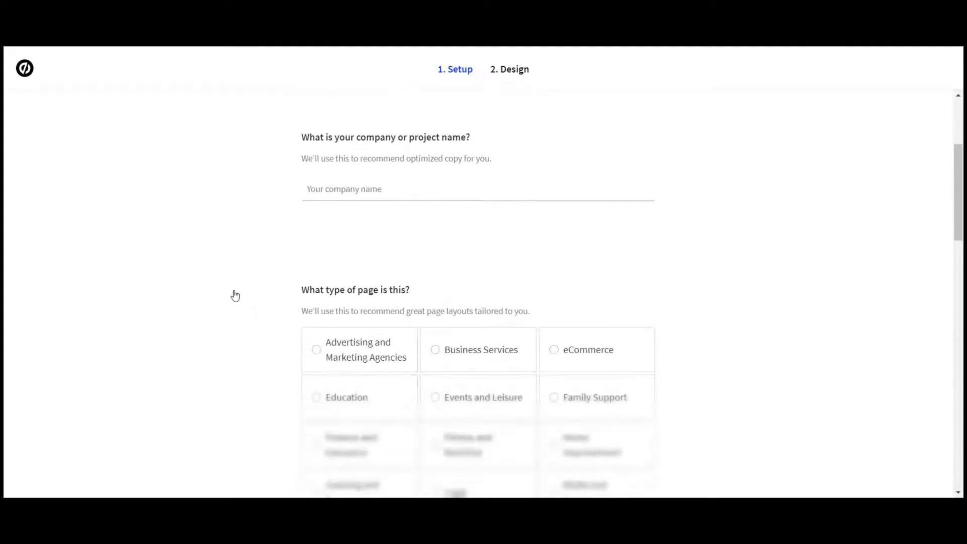
scroll(234, 295, "up", 3)
left_click(327, 315)
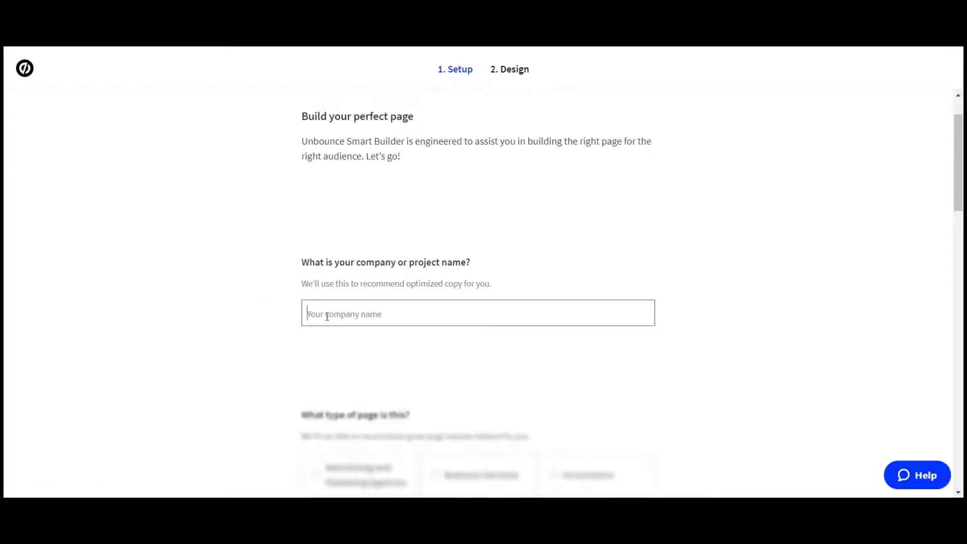
type("Your ")
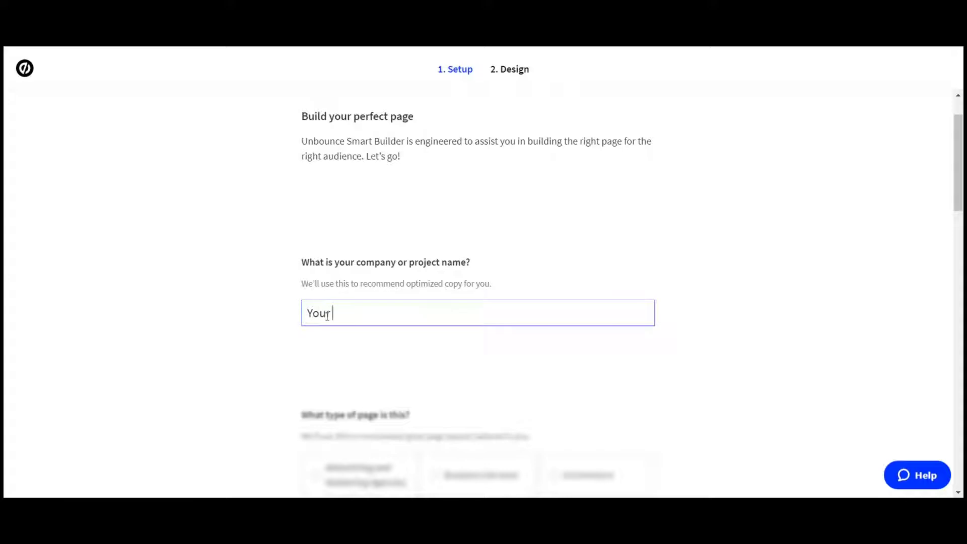
type("Yoga WQ")
key("BackSpace")
key("BackSpace")
type("Pants")
- Choose Fitness and Nutrition as the type of page
scroll(216, 273, "down", 5)
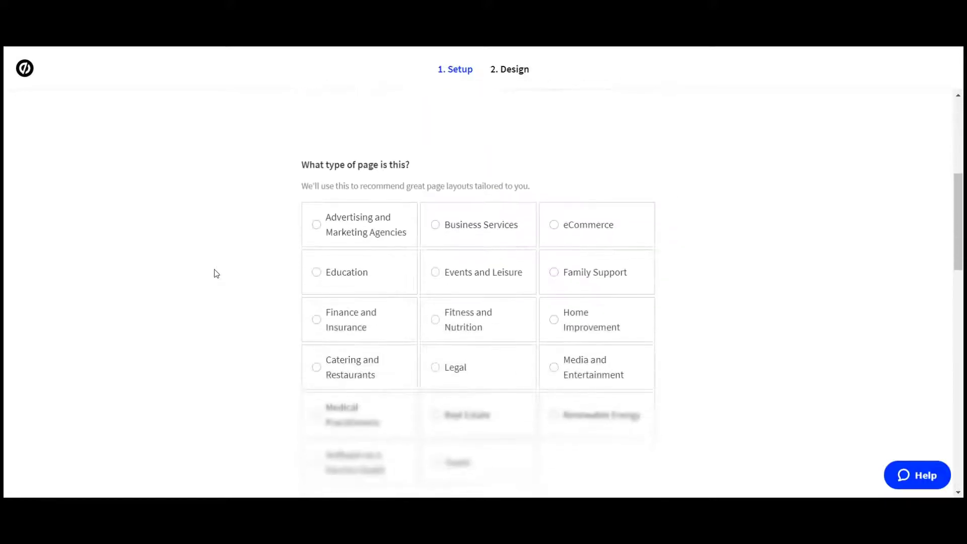
scroll(216, 274, "up", 1)
scroll(217, 274, "down", 1)
scroll(217, 273, "up", 1)
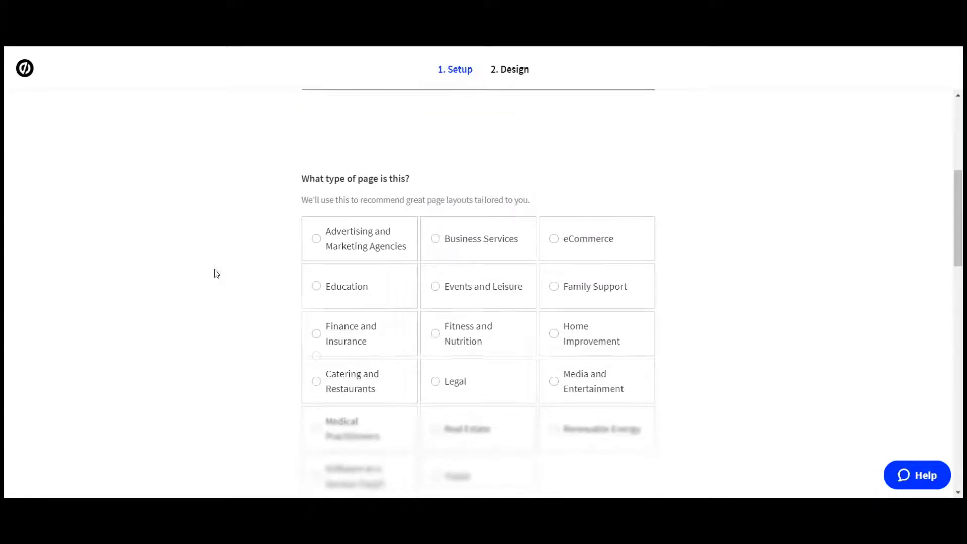
scroll(216, 274, "up", 2)
scroll(217, 273, "down", 3)
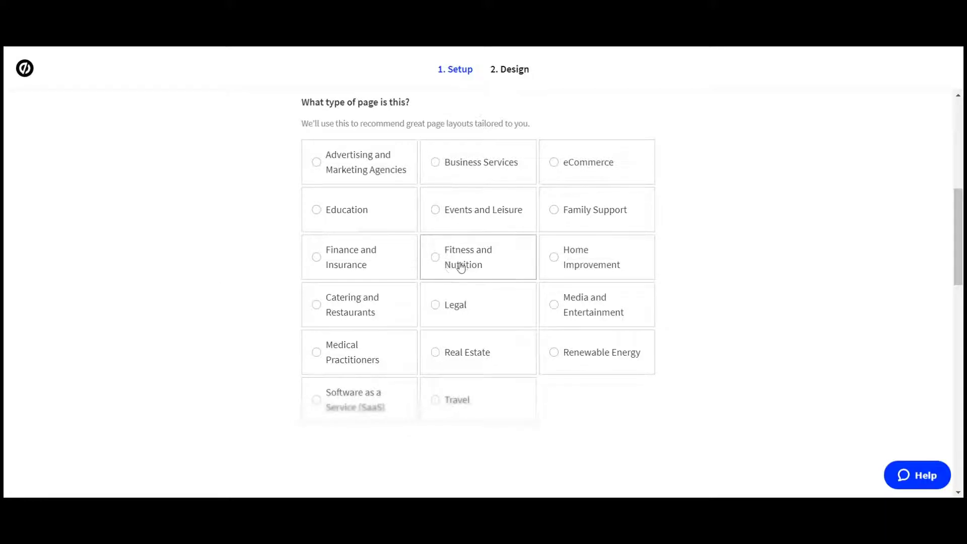
- Set the purpose of the page to EBook/Guide
scroll(209, 296, "down", 3)
scroll(208, 296, "down", 2)
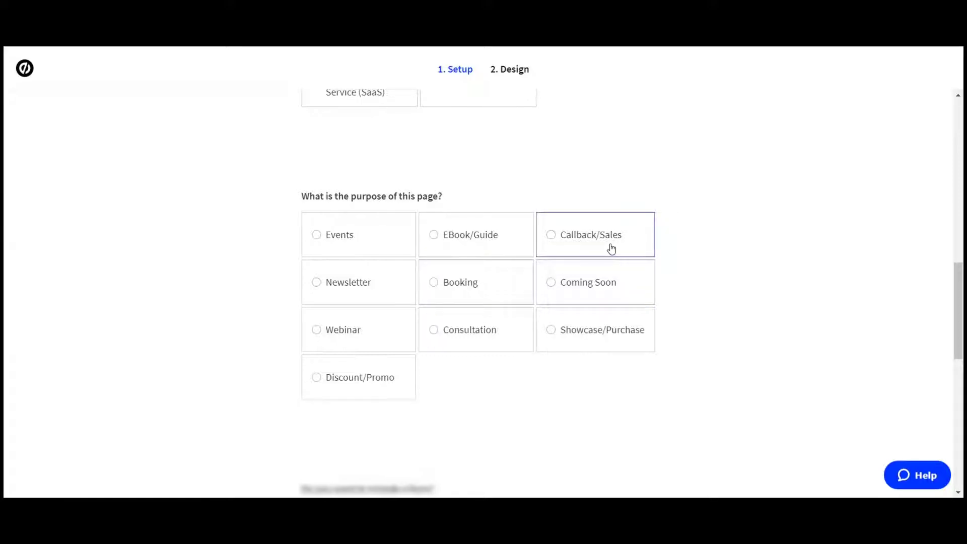
scroll(263, 259, "down", 4)
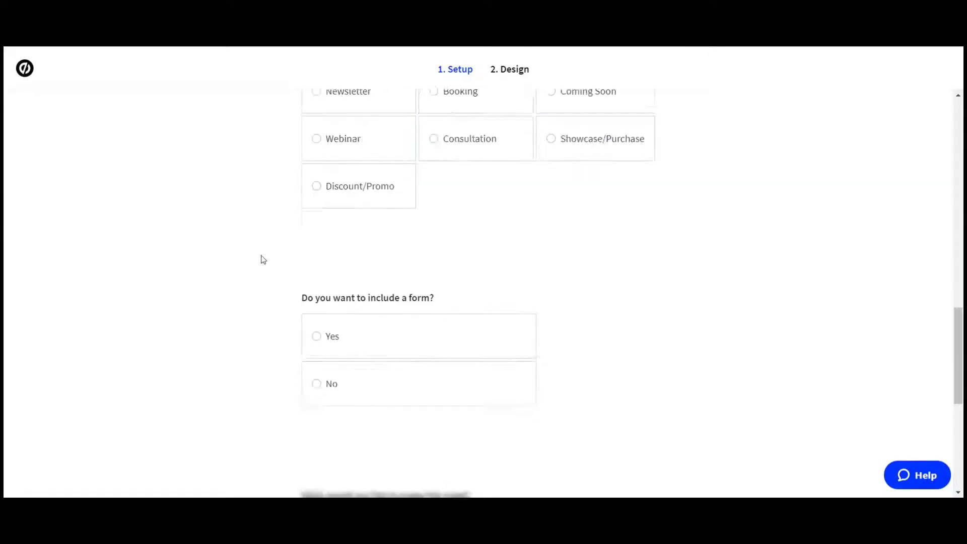
scroll(259, 262, "down", 1)
scroll(255, 264, "up", 4)
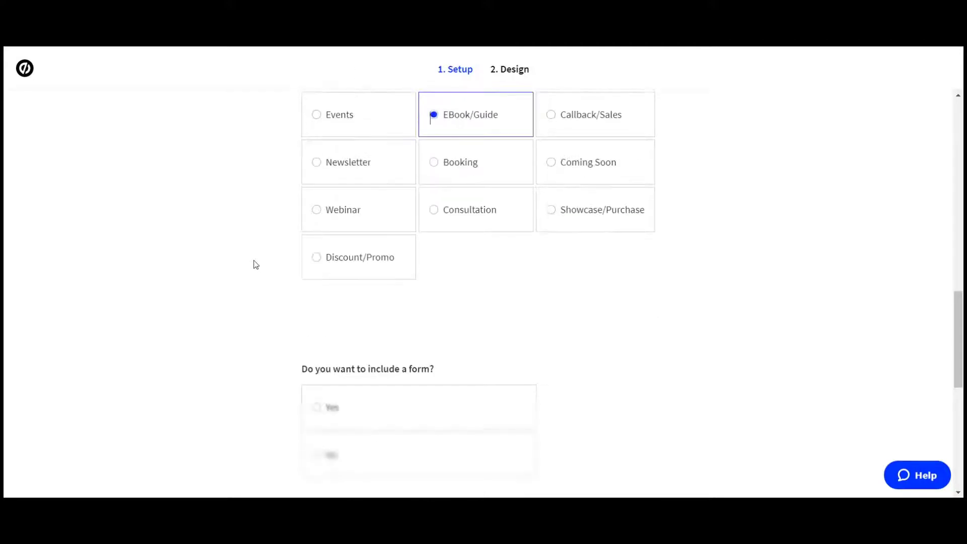
- Choose to include a form on the page
scroll(256, 264, "down", 1)
scroll(233, 258, "down", 3)
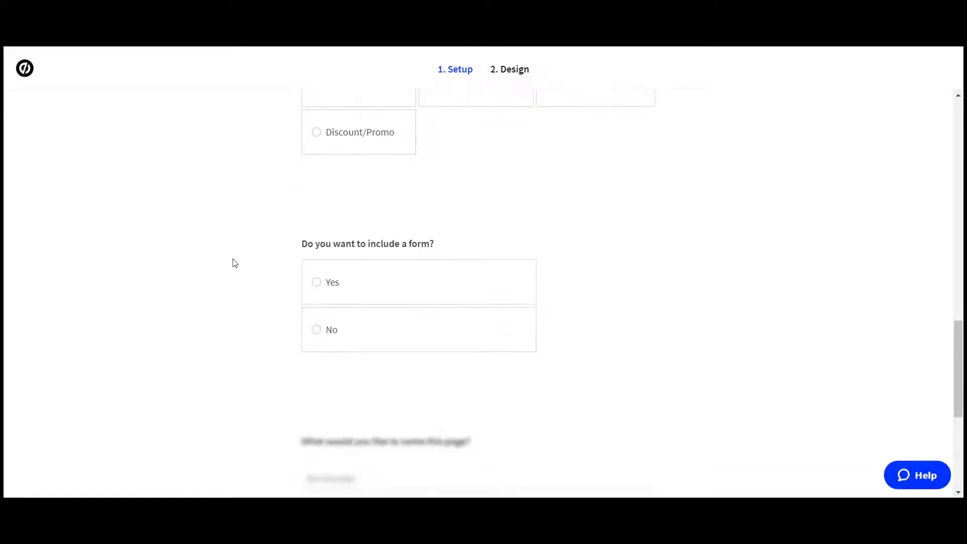
left_click(316, 286)
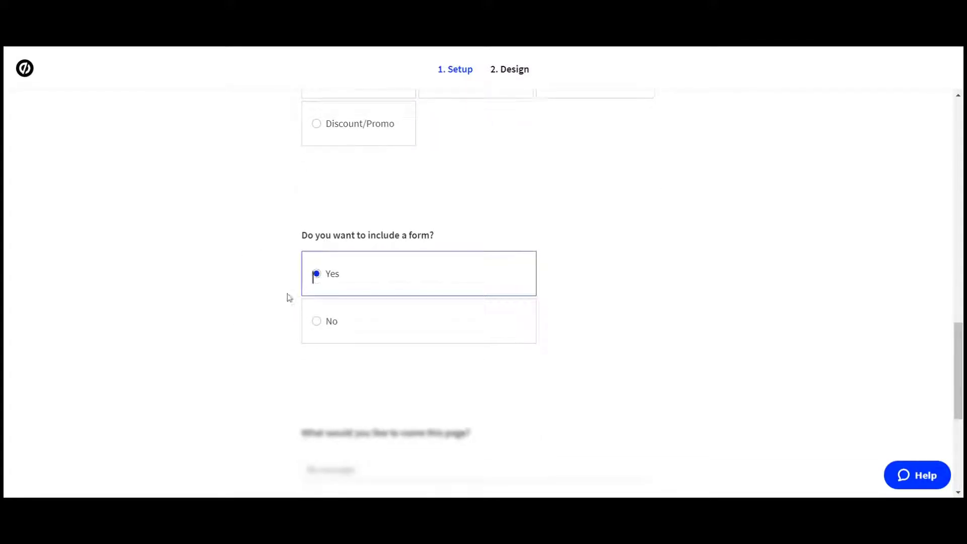
- Name the page "Yoga Pants Email Landing Page"
scroll(232, 306, "down", 4)
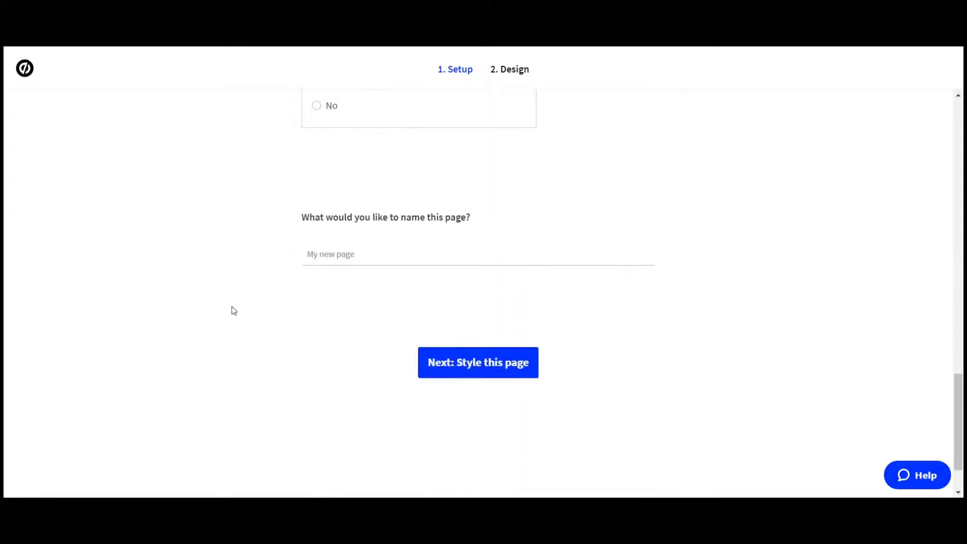
left_click(321, 257)
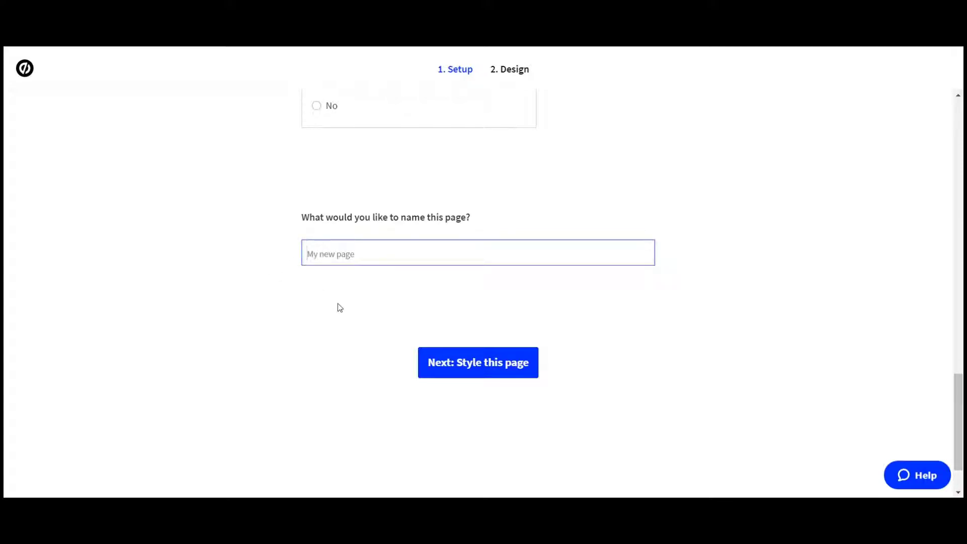
type("Yoga Pants EWma")
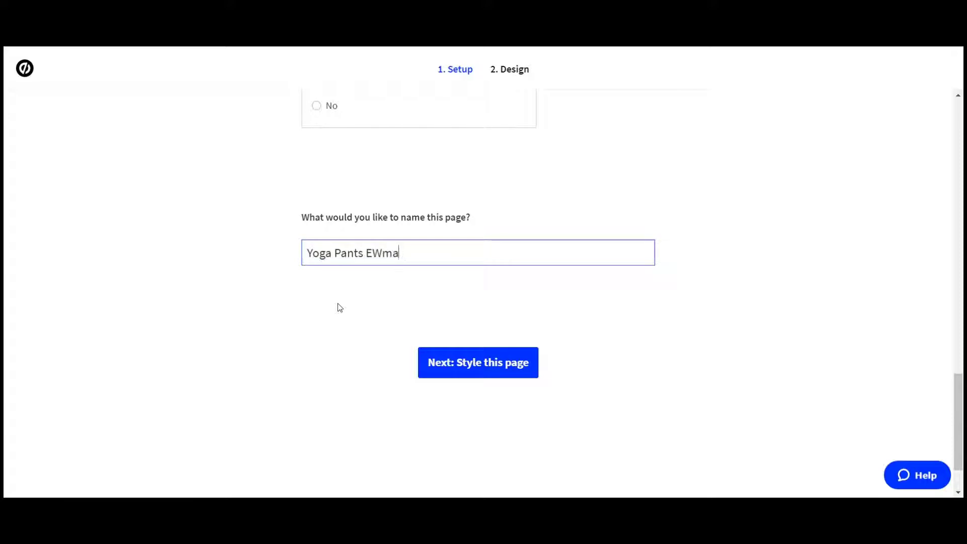
key("BackSpace")
key("BackSpace")
key("BackSpace")
type("ar")
key("BackSpace")
key("BackSpace")
type("mail Landing POag")
key("BackSpace")
key("BackSpace")
key("BackSpace")
type("age")
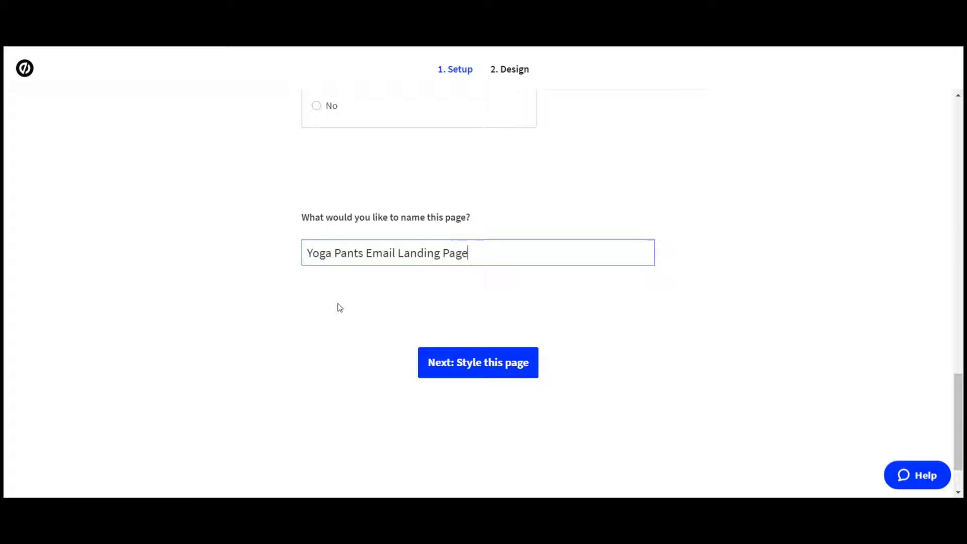
- Review the setup answers and continue to styling the page
scroll(340, 308, "up", 10)
scroll(401, 252, "down", 2)
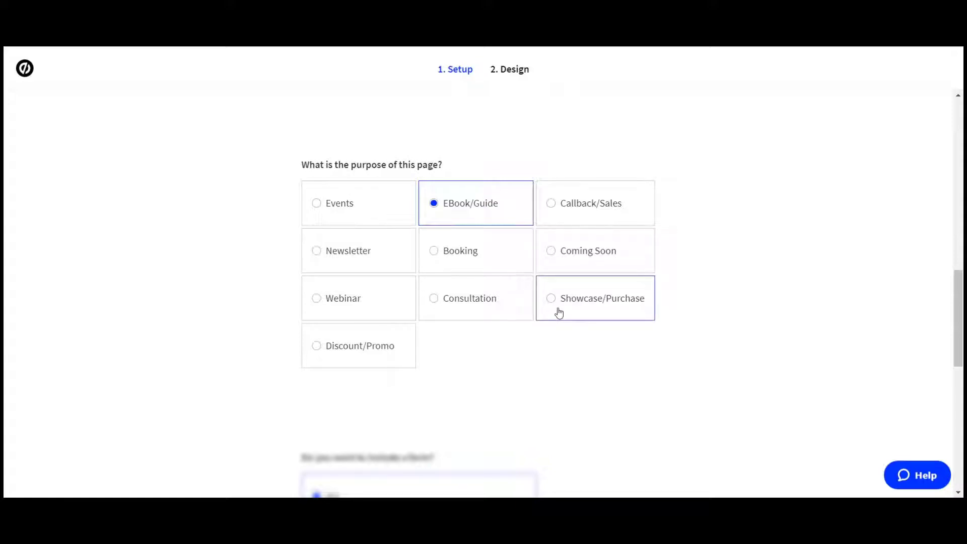
scroll(559, 313, "down", 10)
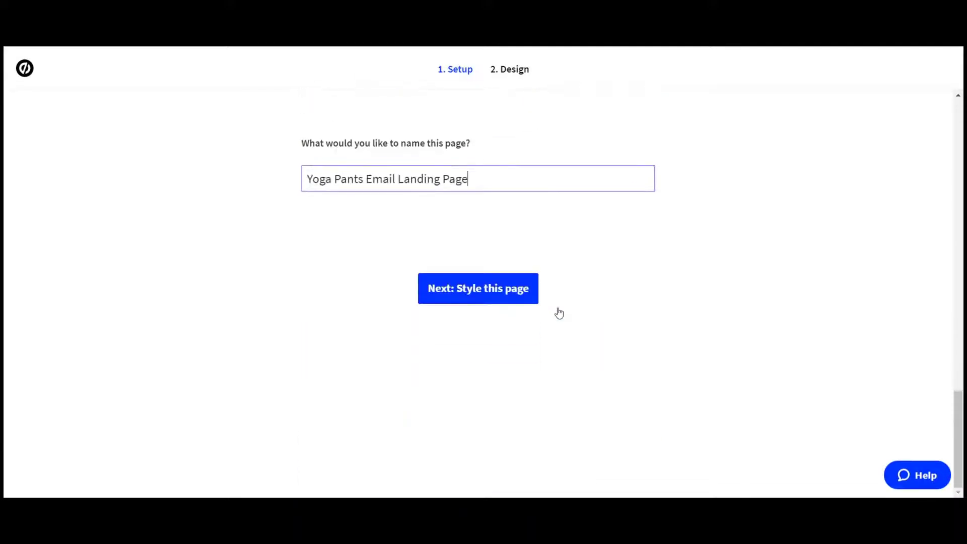
left_click(492, 291)
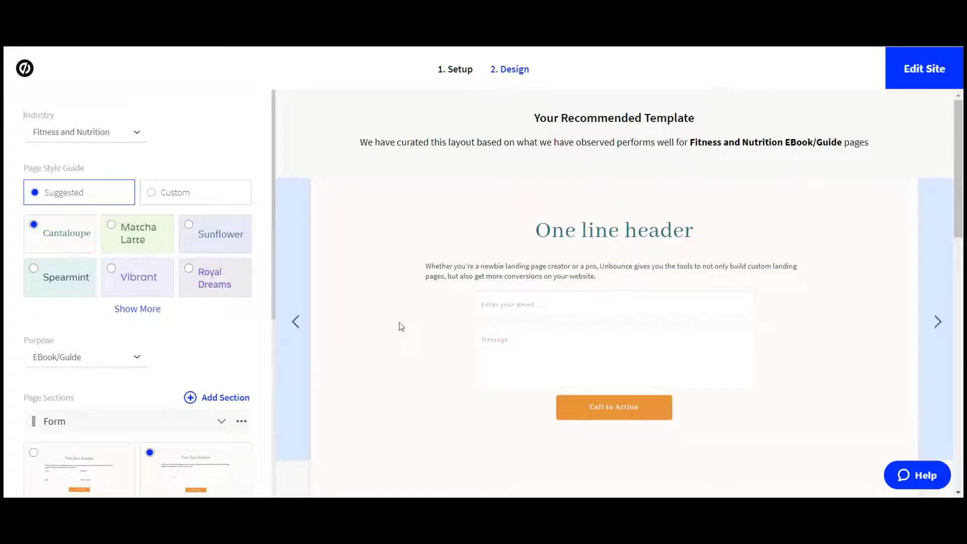
- Look through the recommended template, try the Vibrant page style and switch back to Cantaloupe
scroll(402, 326, "down", 7)
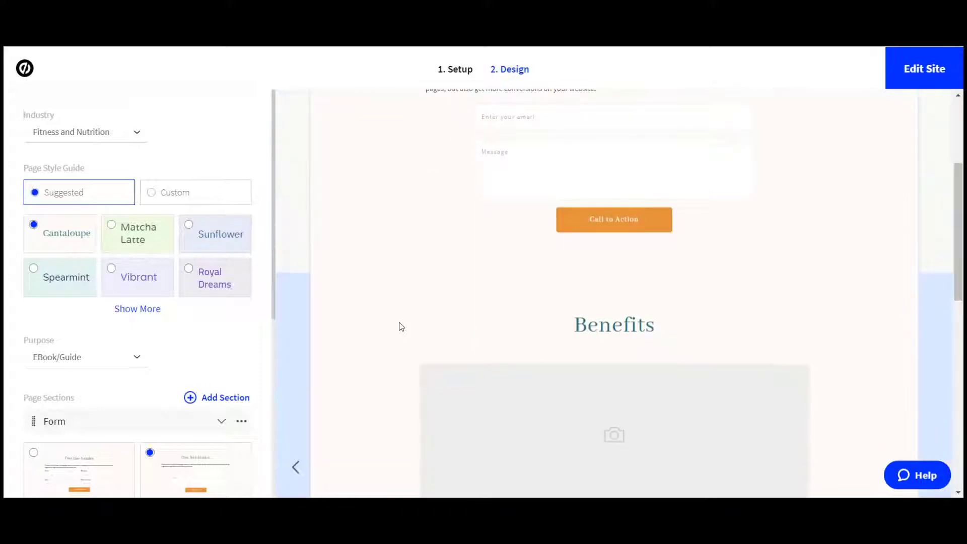
scroll(401, 327, "down", 5)
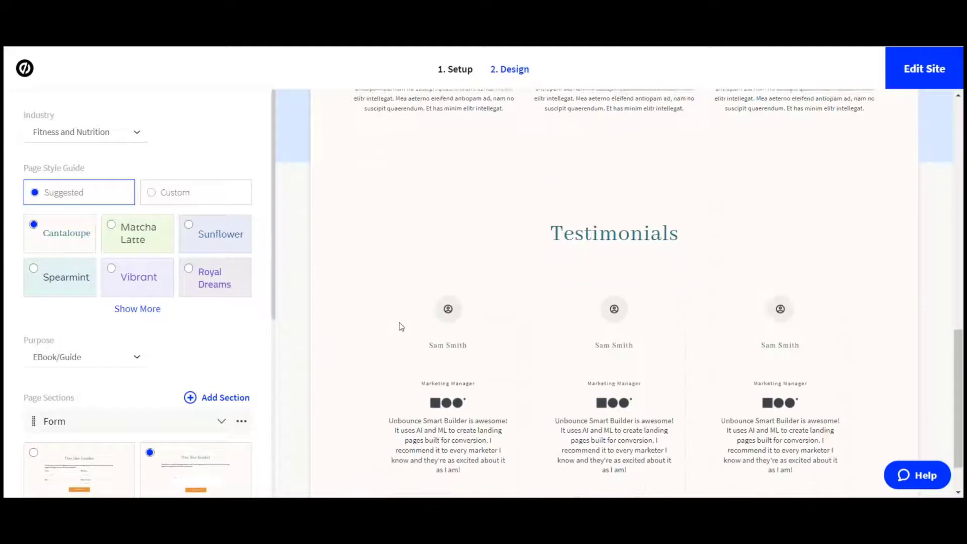
scroll(401, 327, "up", 12)
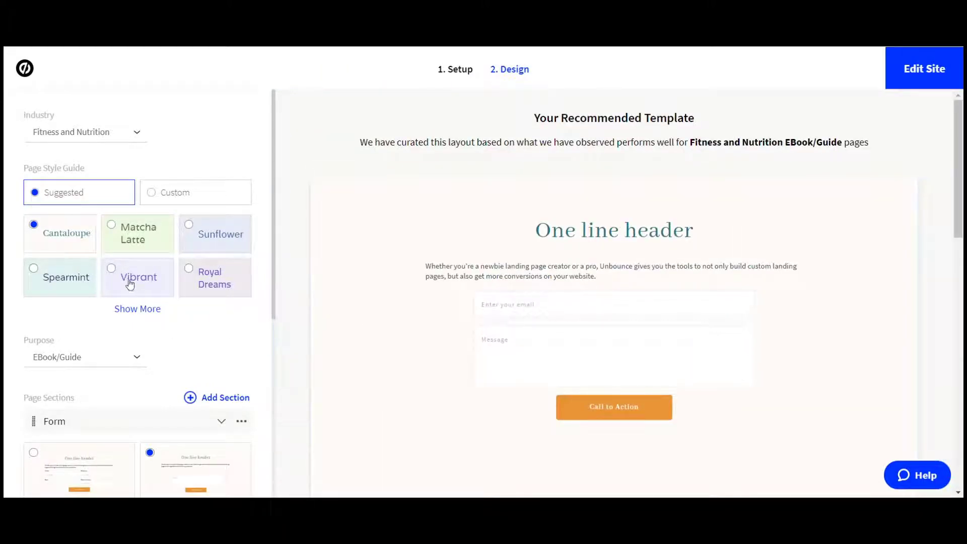
left_click(112, 269)
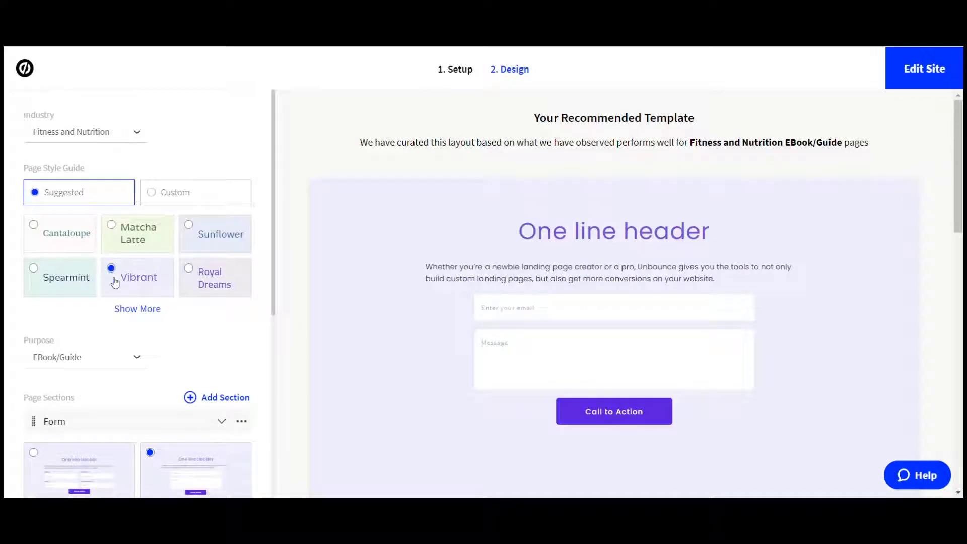
left_click(76, 239)
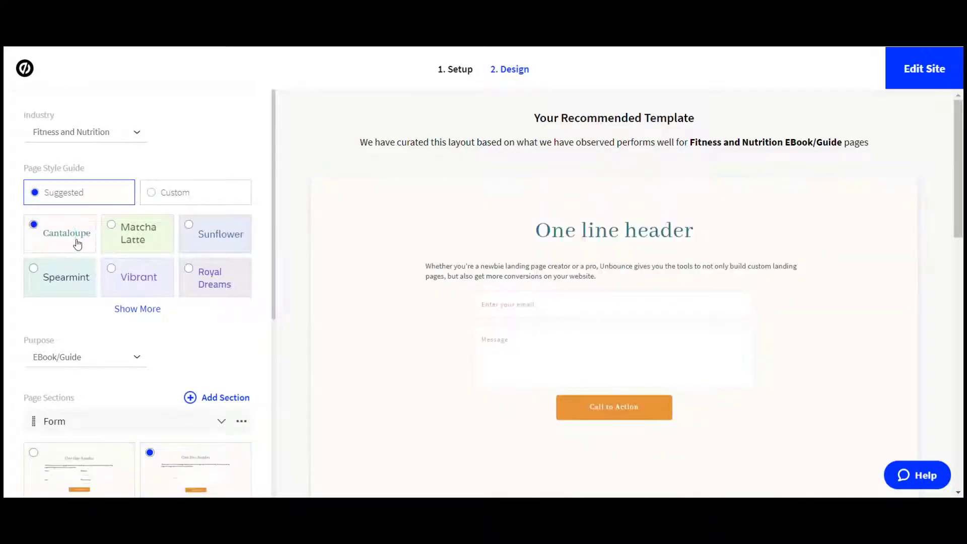
- Explore the Custom style guide's typography and background settings and return to the Suggested styles
left_click(204, 198)
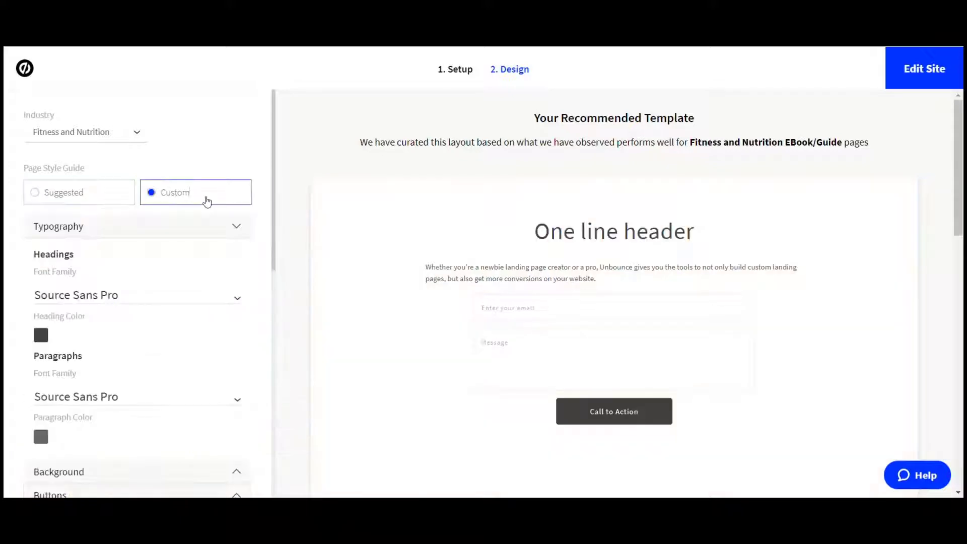
scroll(217, 296, "down", 3)
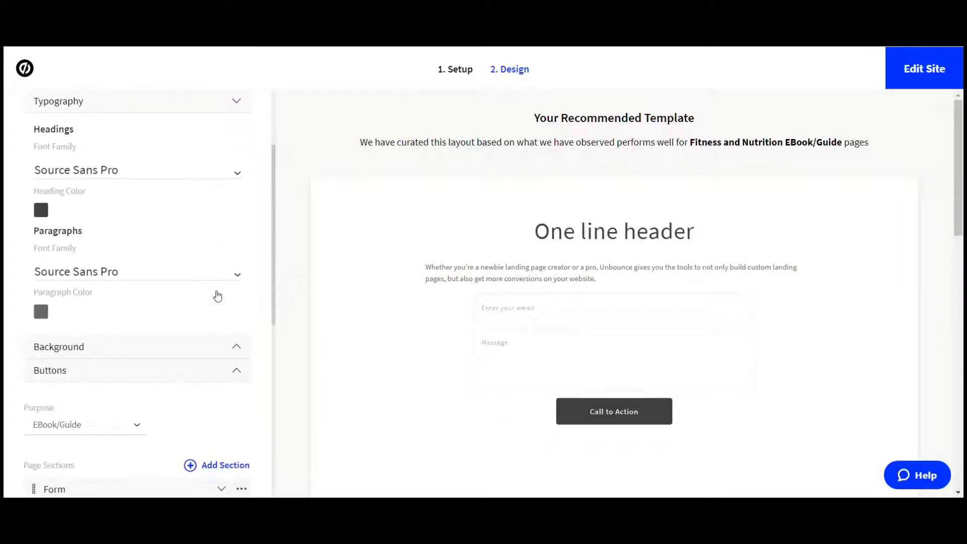
scroll(217, 293, "down", 3)
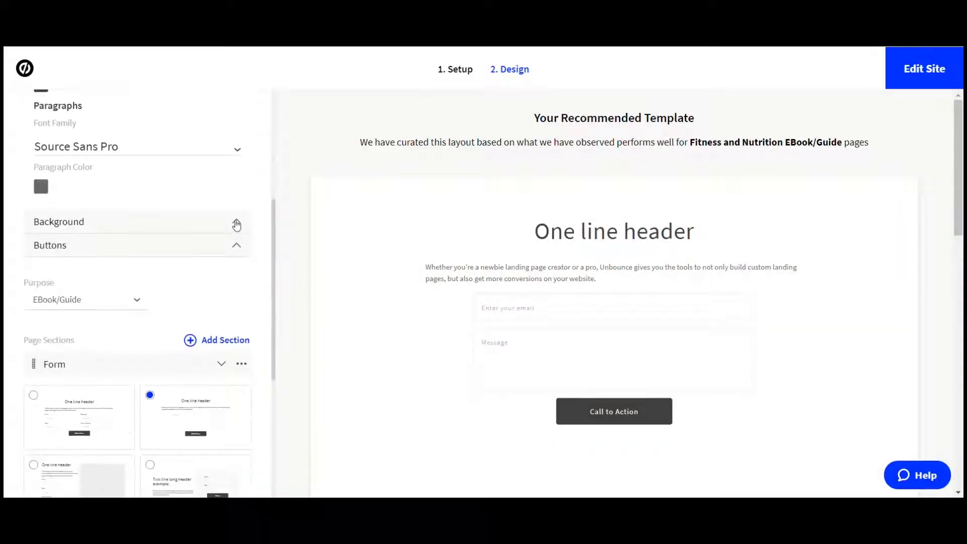
scroll(237, 229, "down", 3)
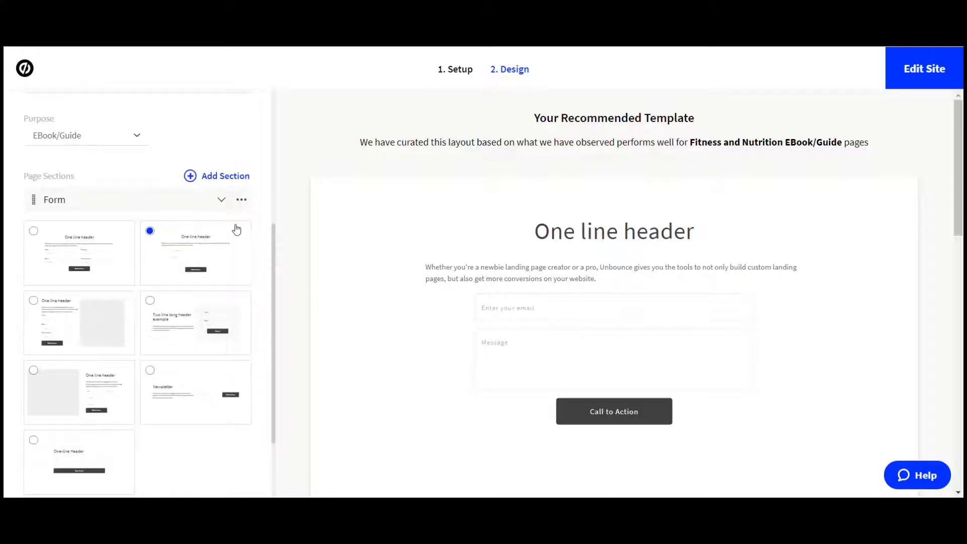
scroll(202, 287, "up", 5)
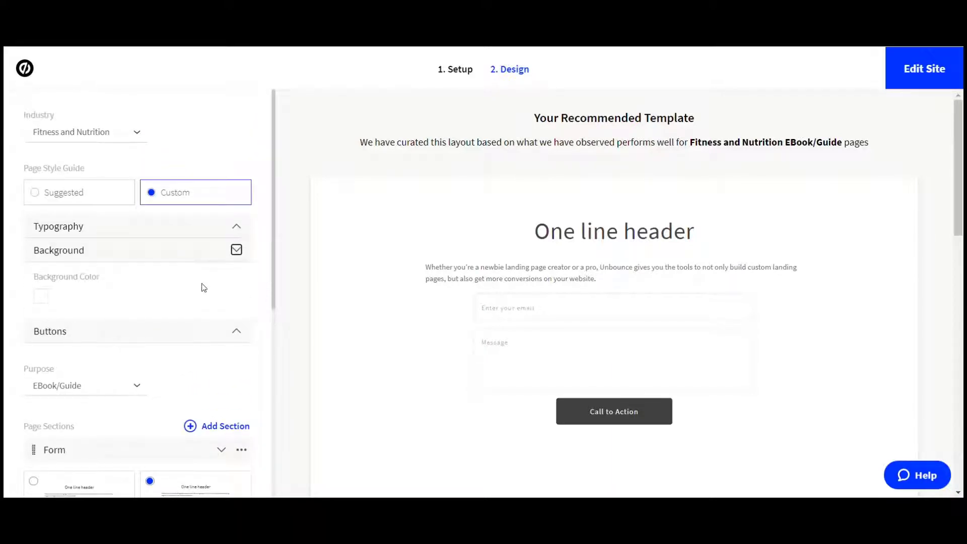
left_click(34, 193)
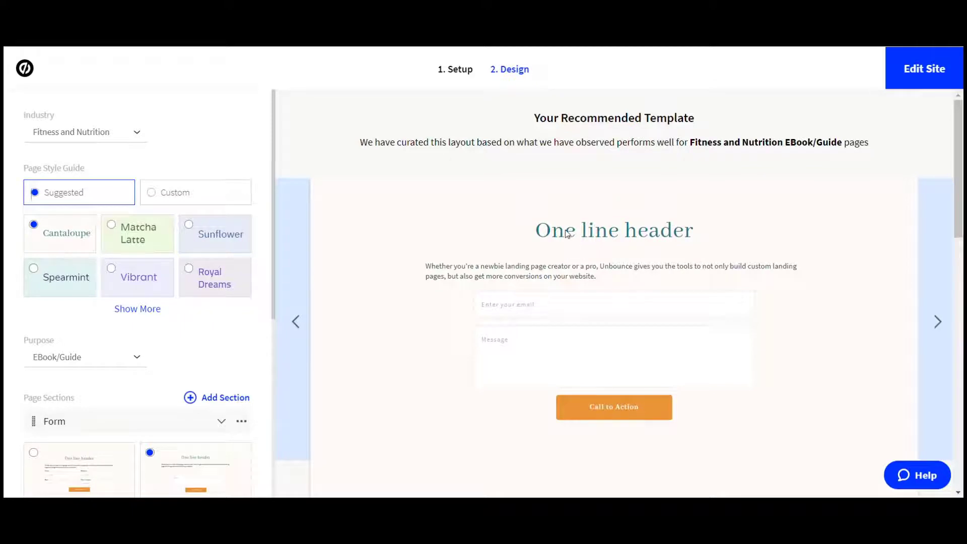
- In the page editor, replace the form section's header text with "Join My Email List"
scroll(129, 281, "down", 3)
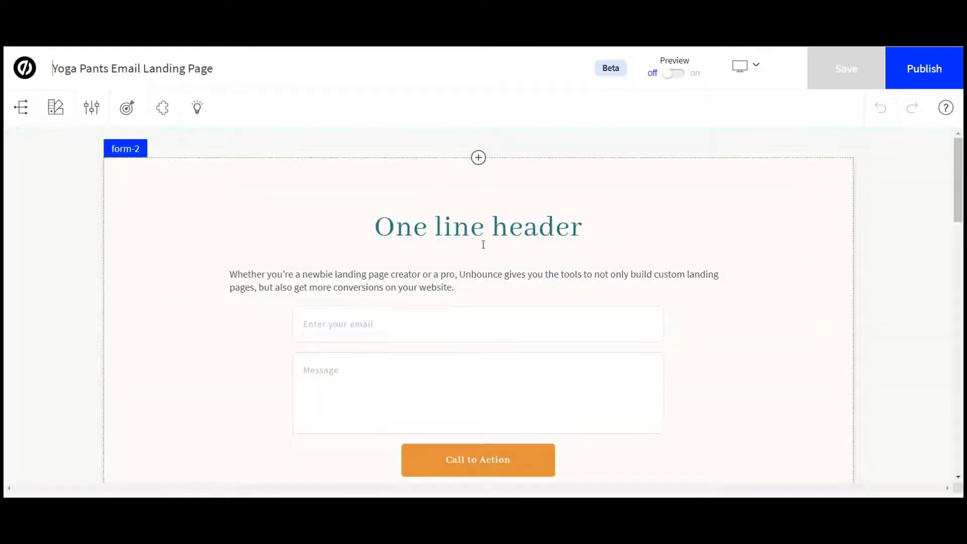
left_click(504, 238)
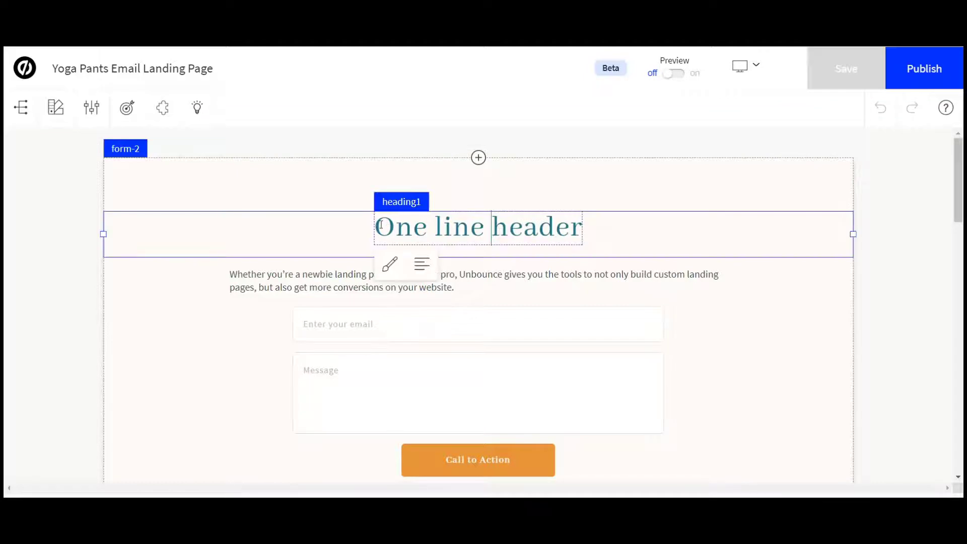
left_click_drag(380, 224, 593, 253)
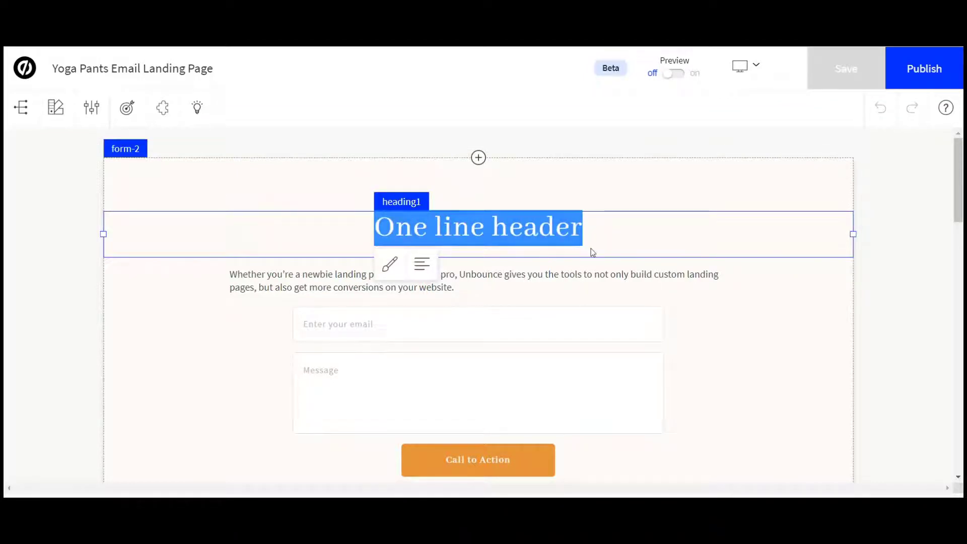
type("Join M")
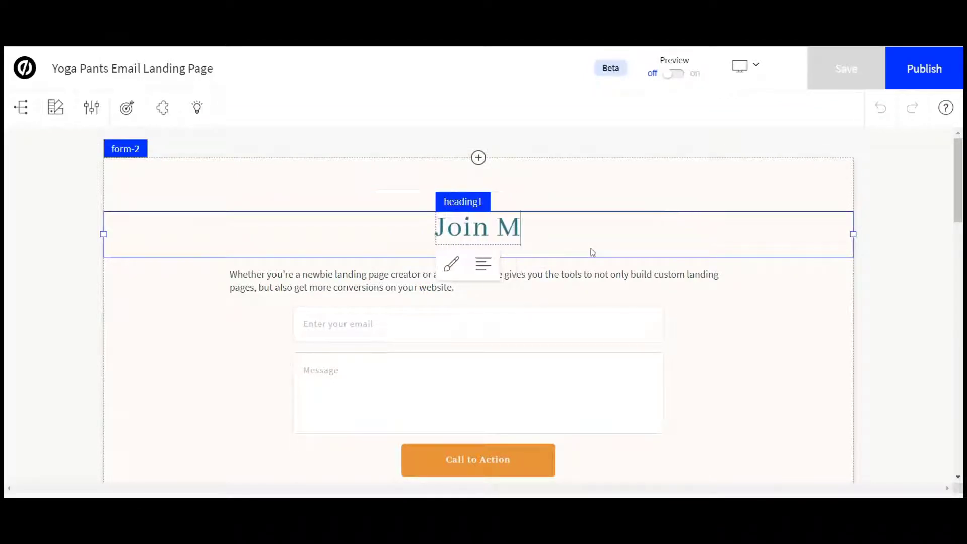
type("y Emial")
key("BackSpace")
key("BackSpace")
key("BackSpace")
key("BackSpace")
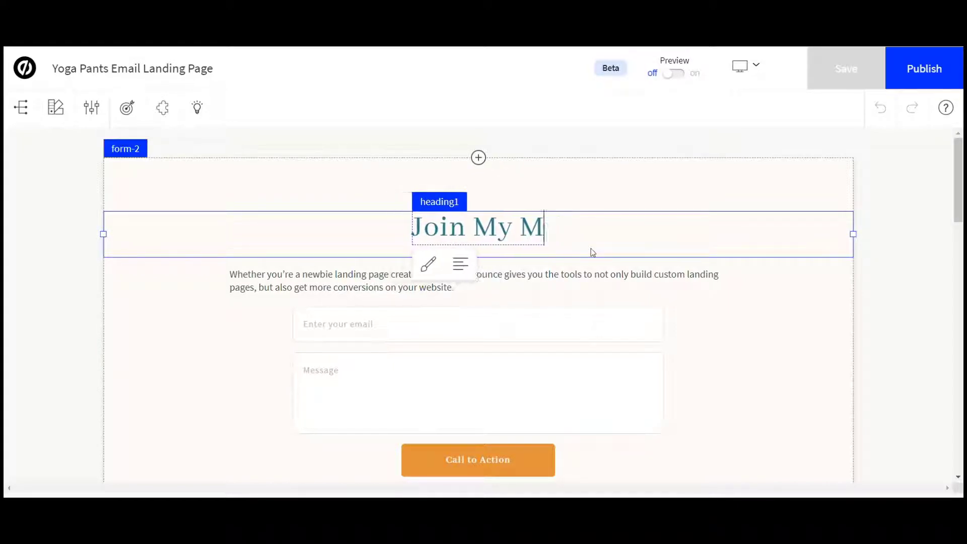
type("mal")
key("BackSpace")
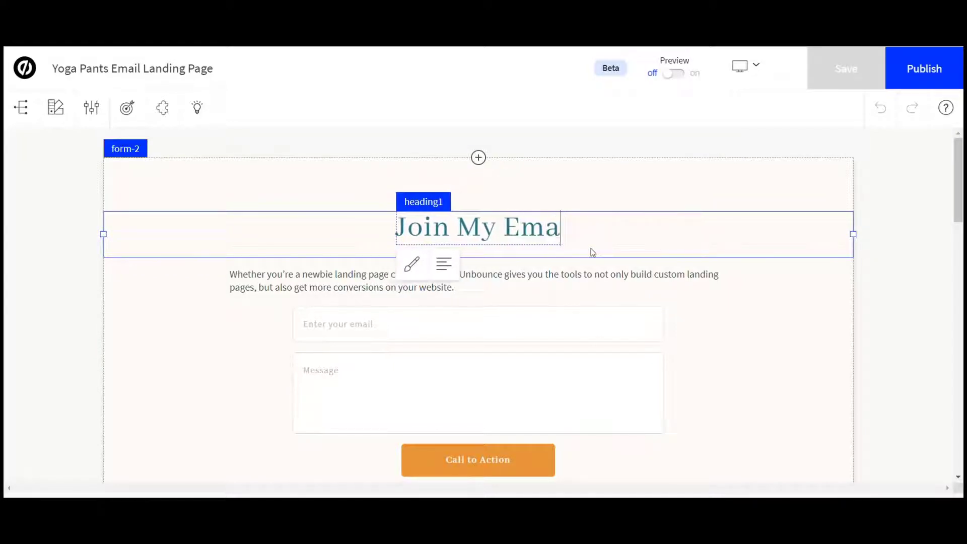
type("i;")
key("BackSpace")
type("l")
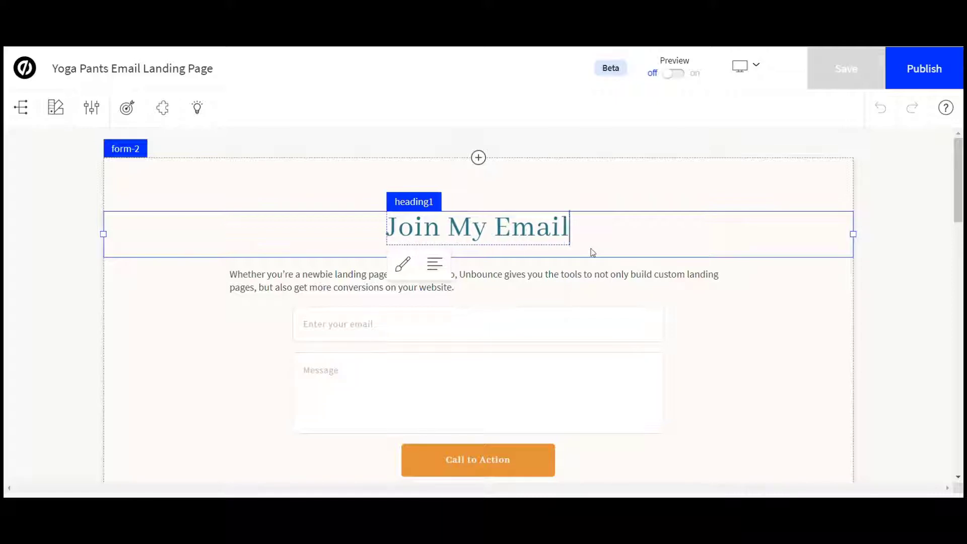
type(" List")
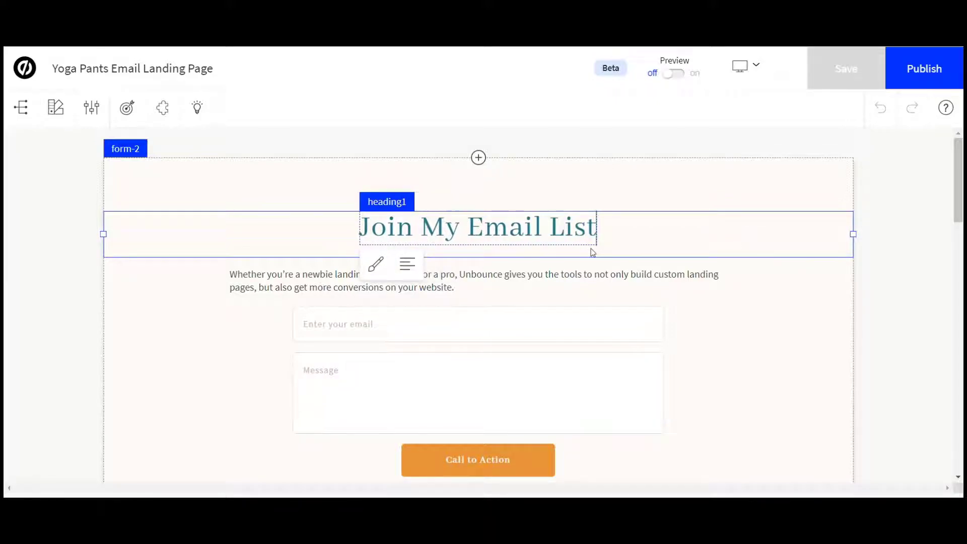
- Replace the paragraph under the header with "Please enter your detiail below to get access to special discounts, health and wellness tips and free exercise programs"
double_click(242, 287)
left_click_drag(454, 287, 225, 271)
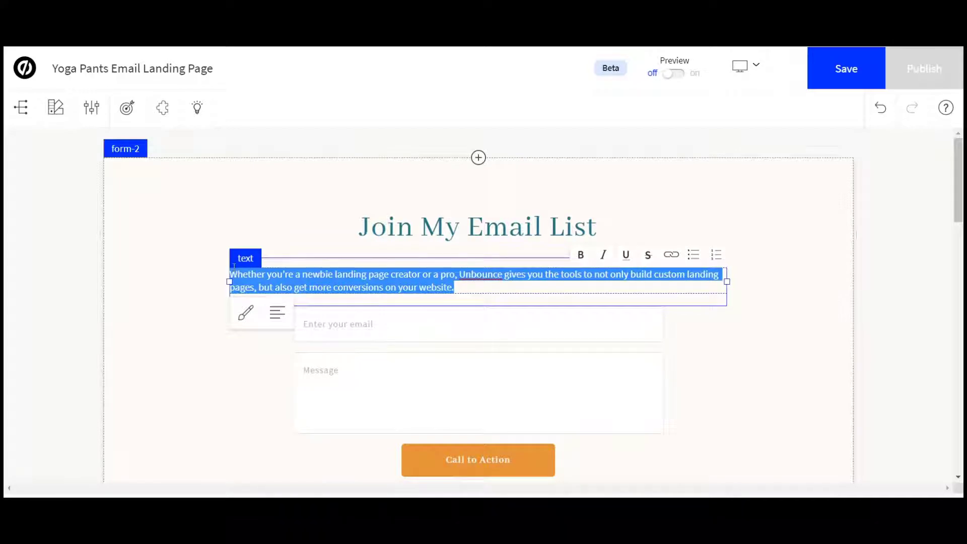
type("PLea")
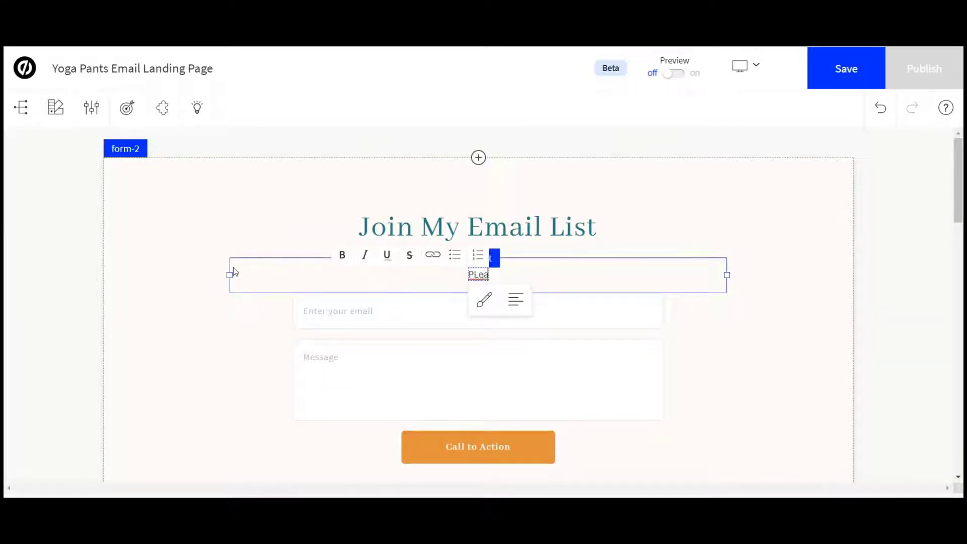
key("BackSpace")
key("BackSpace")
key("BackSpace")
type("lease ne")
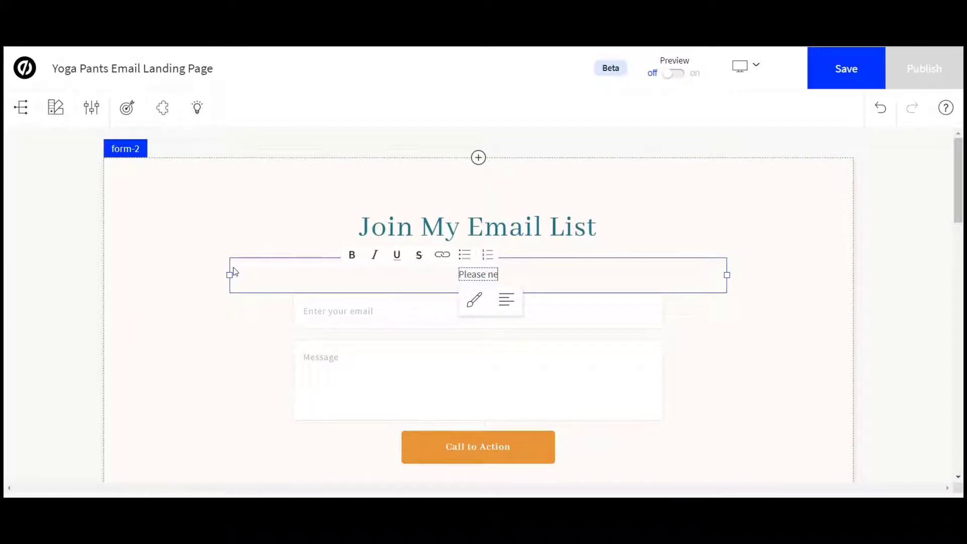
key("BackSpace")
key("BackSpace")
type("enter you")
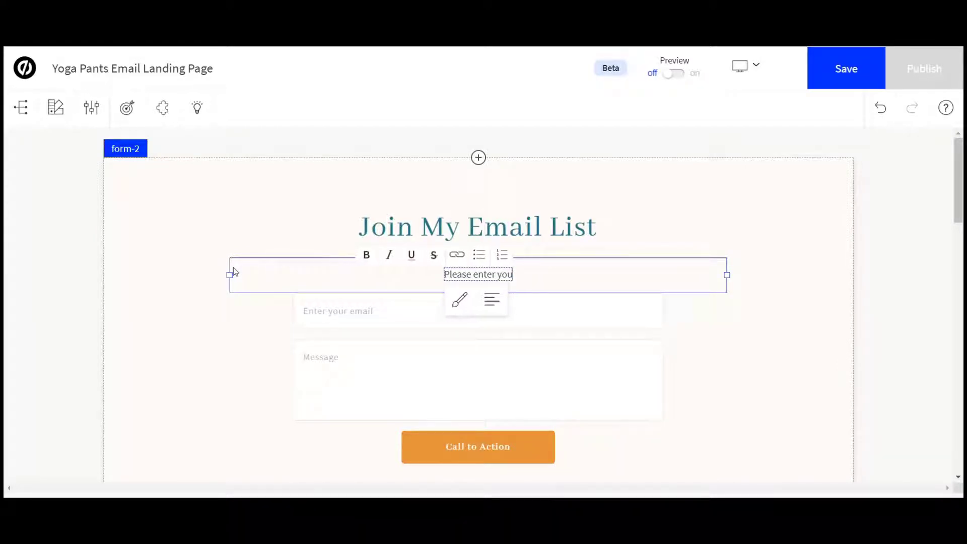
type("r detiail d")
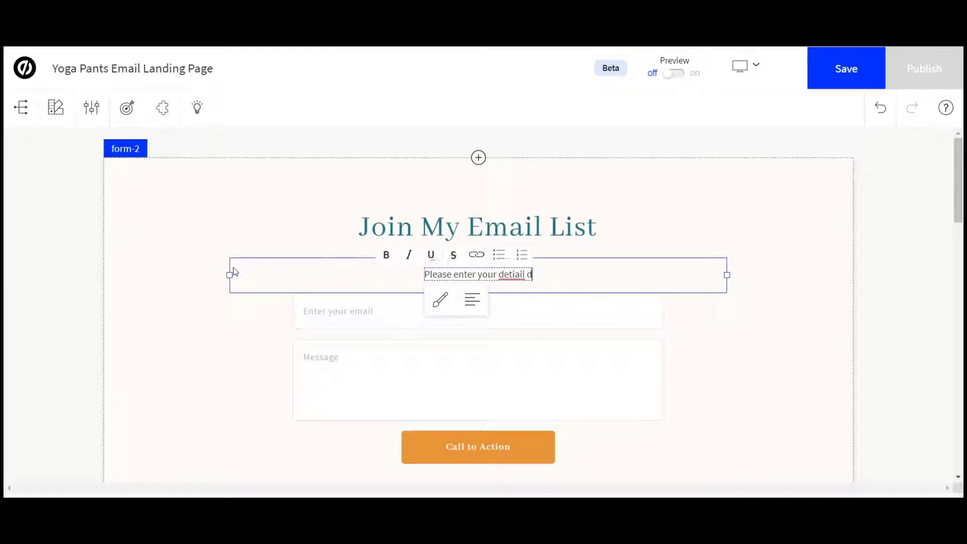
key("BackSpace")
type("below")
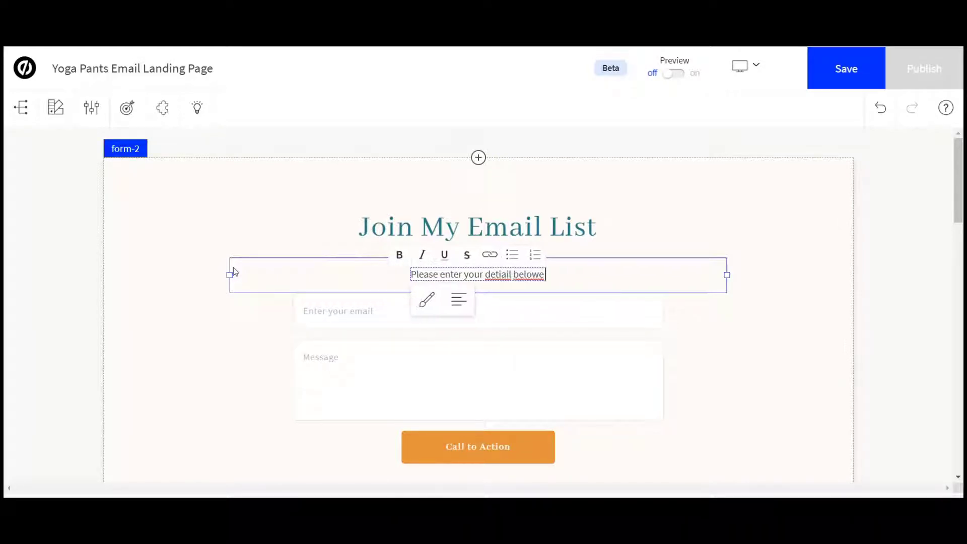
type(" to get")
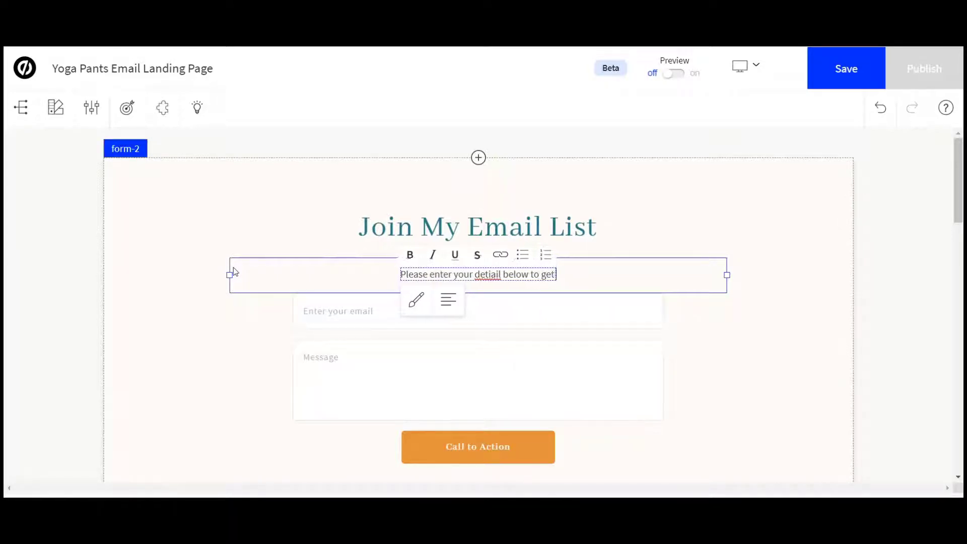
type(" access to spe")
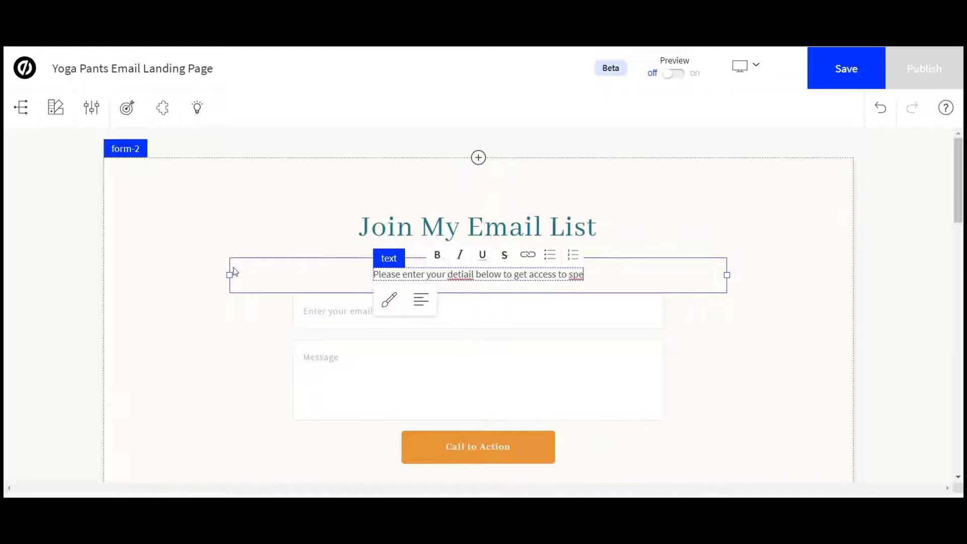
type("cial dis")
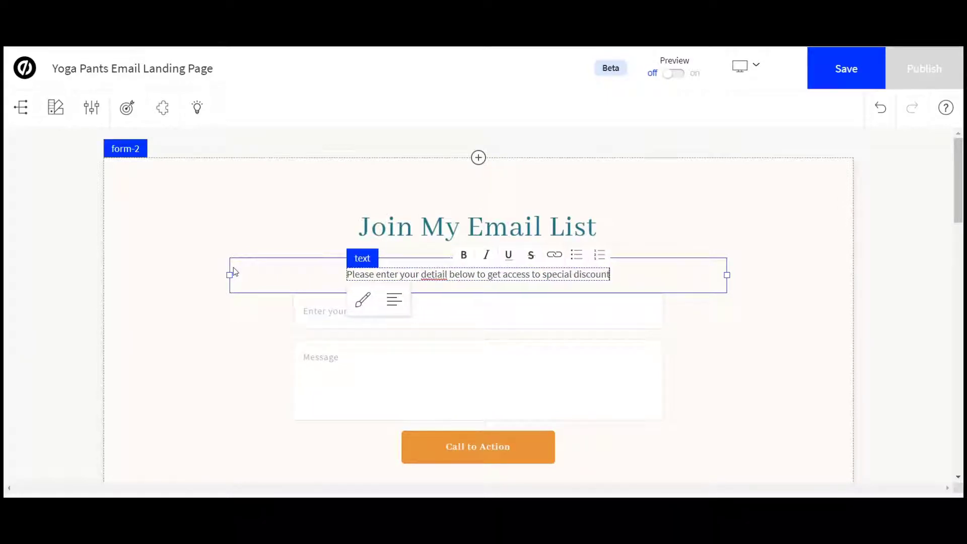
type(", health and")
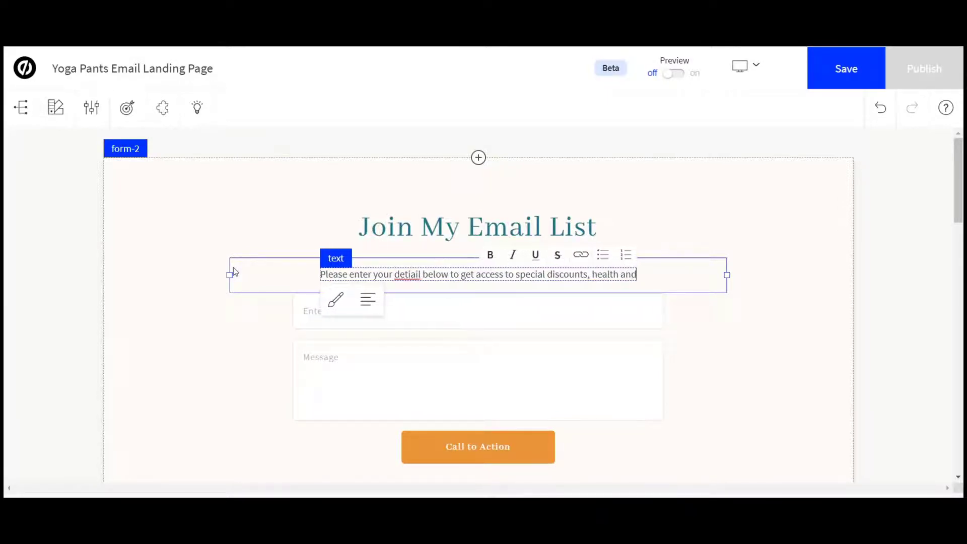
type(" wellness")
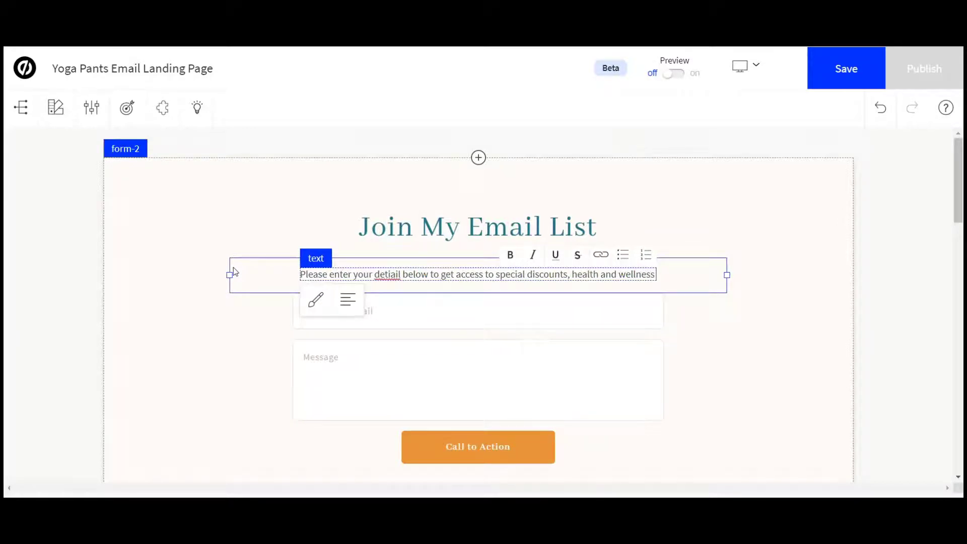
type(" tips and fr")
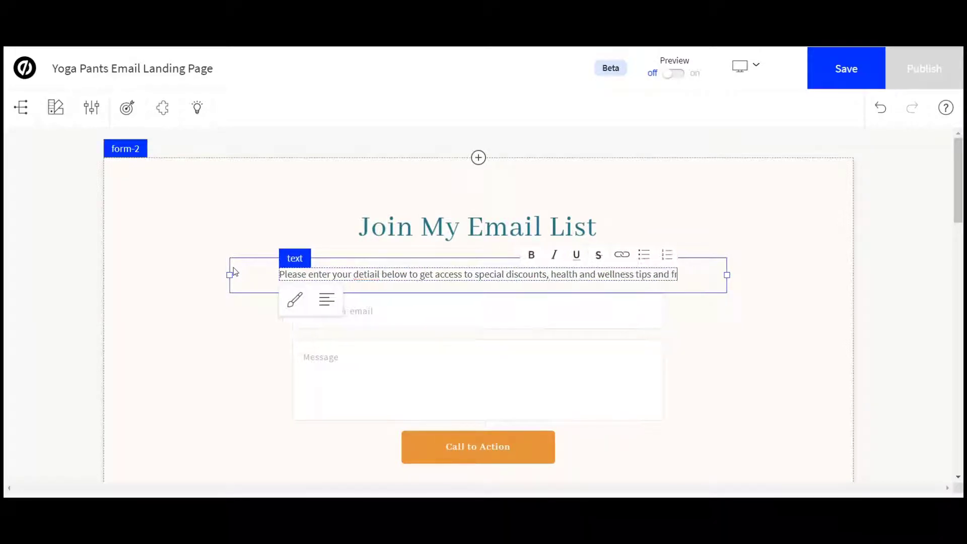
type("ee ex")
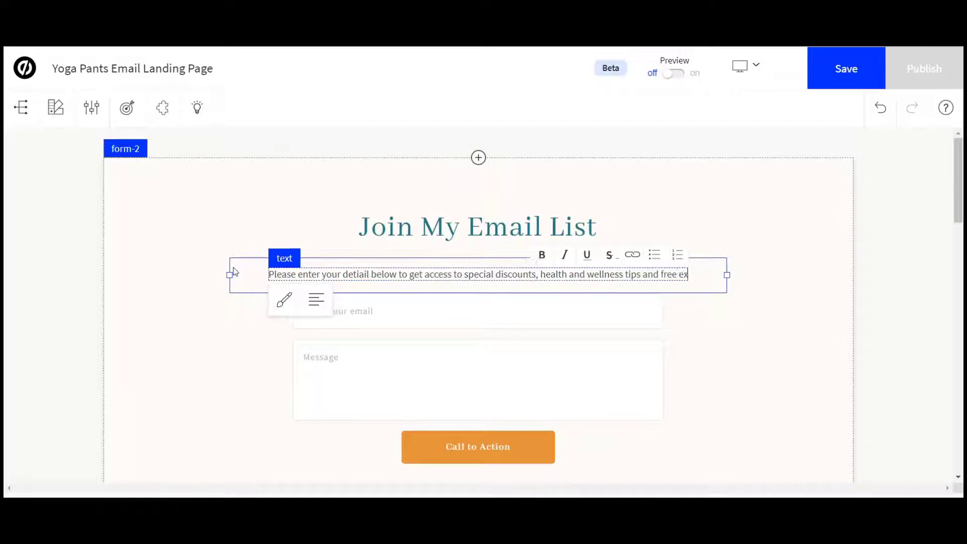
type("ercise programs")
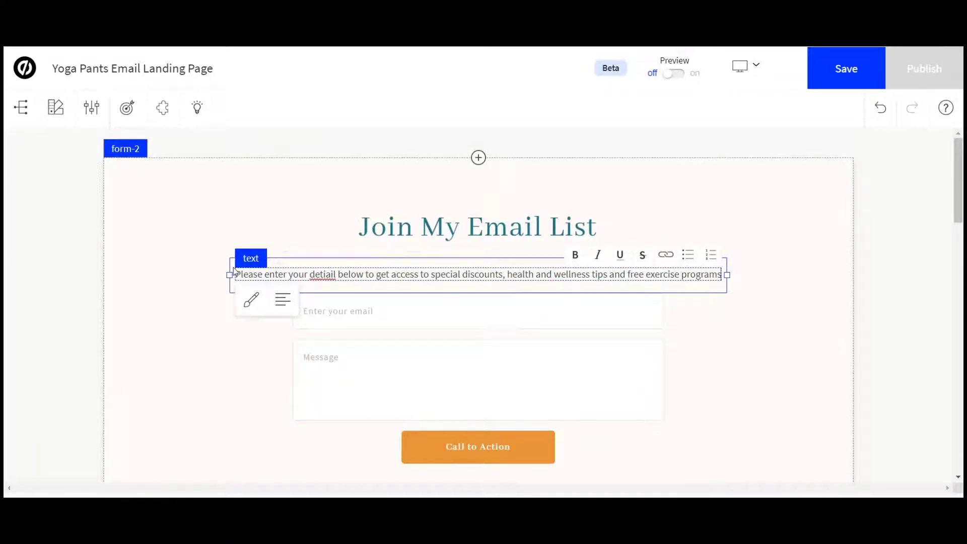
- Correct the misspelled word "detiail" in the paragraph under the header to "details"
right_click(315, 275)
left_click(333, 286)
right_click(326, 277)
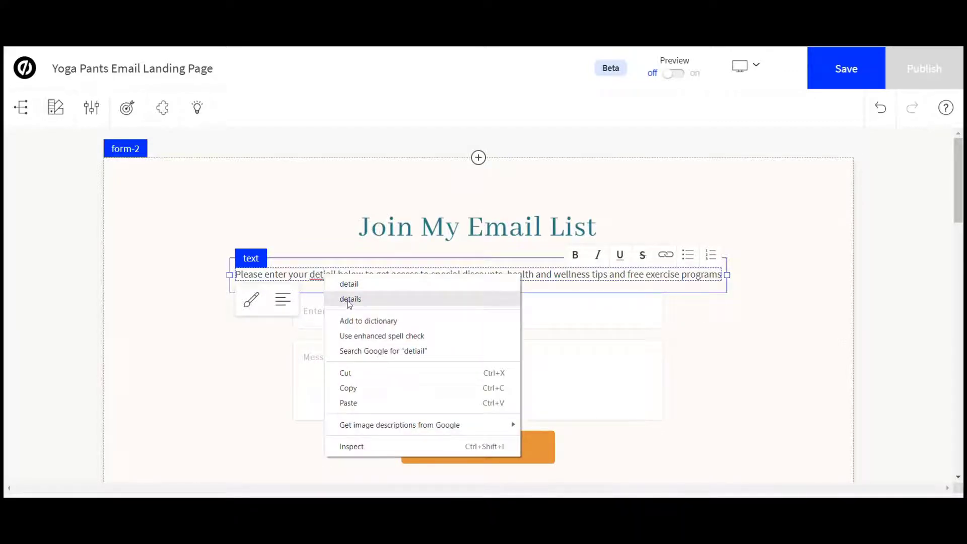
left_click(349, 301)
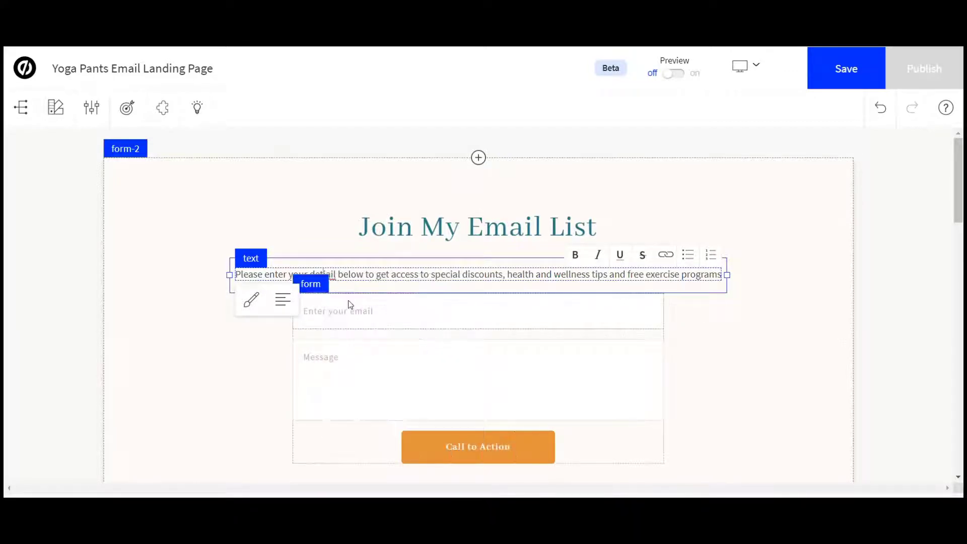
double_click(336, 275)
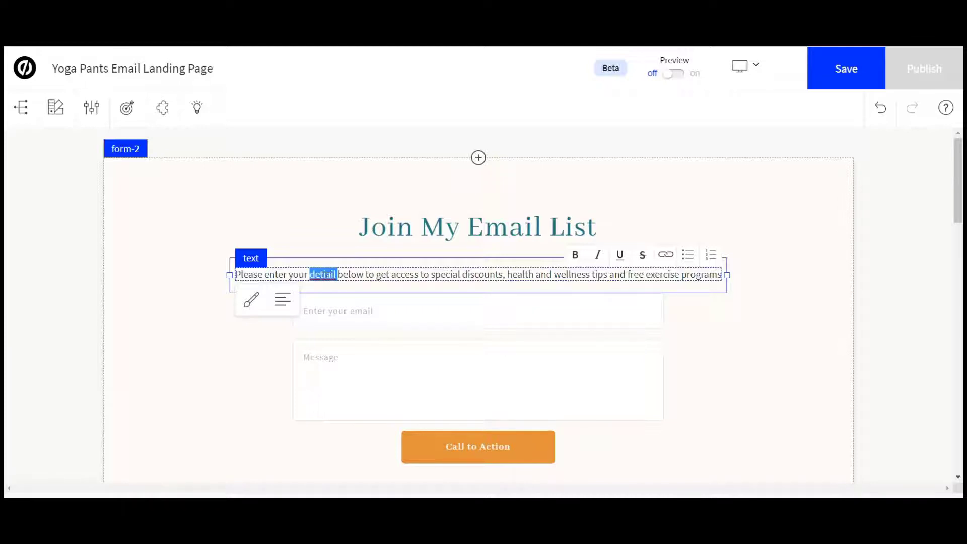
type("details")
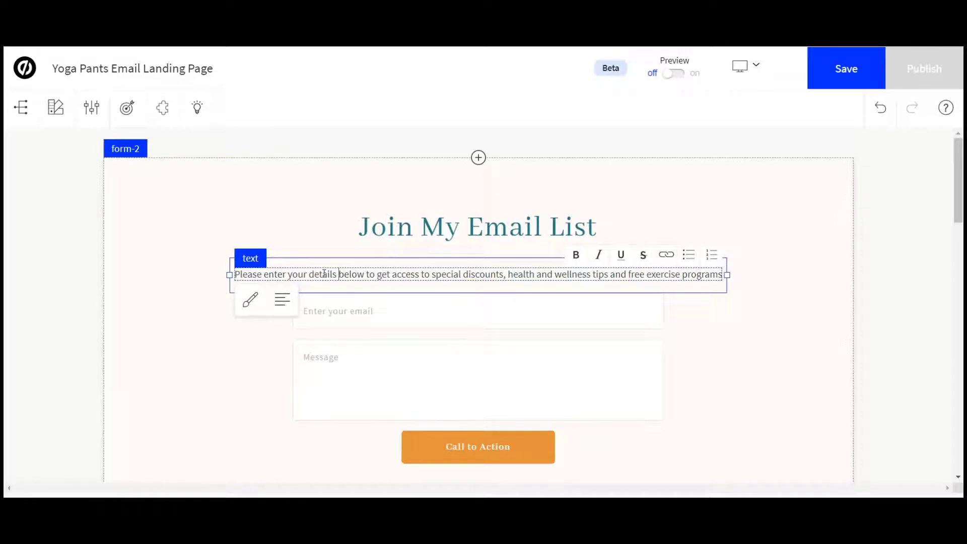
left_click(201, 386)
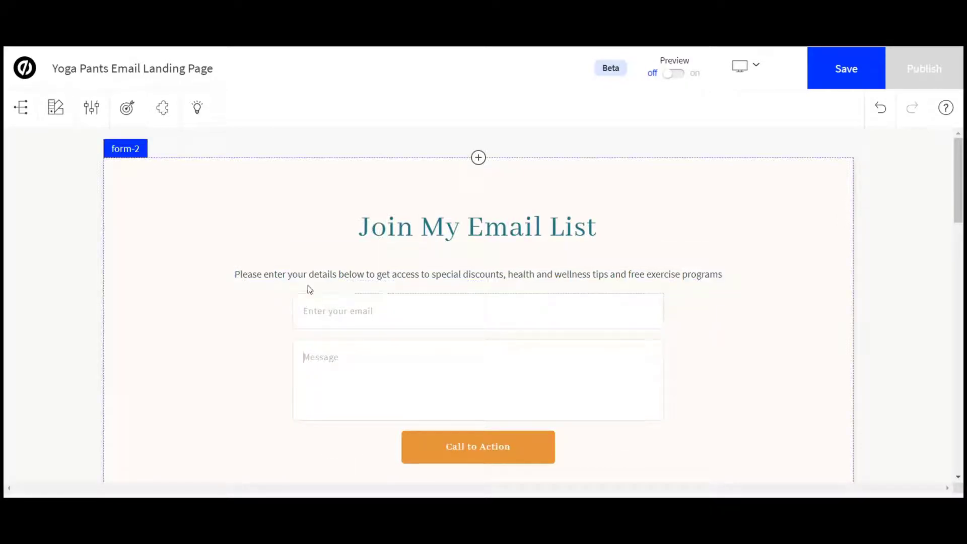
left_click(720, 275)
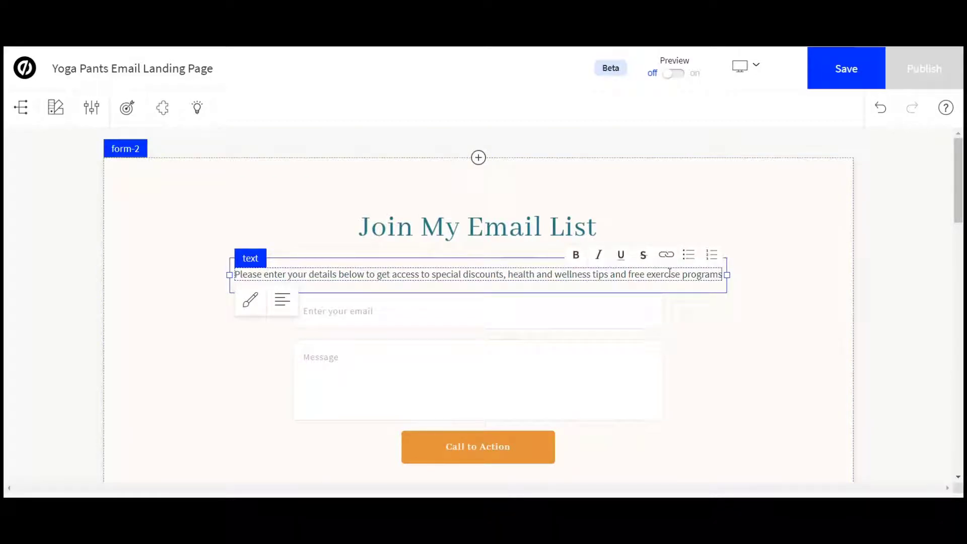
left_click(722, 340)
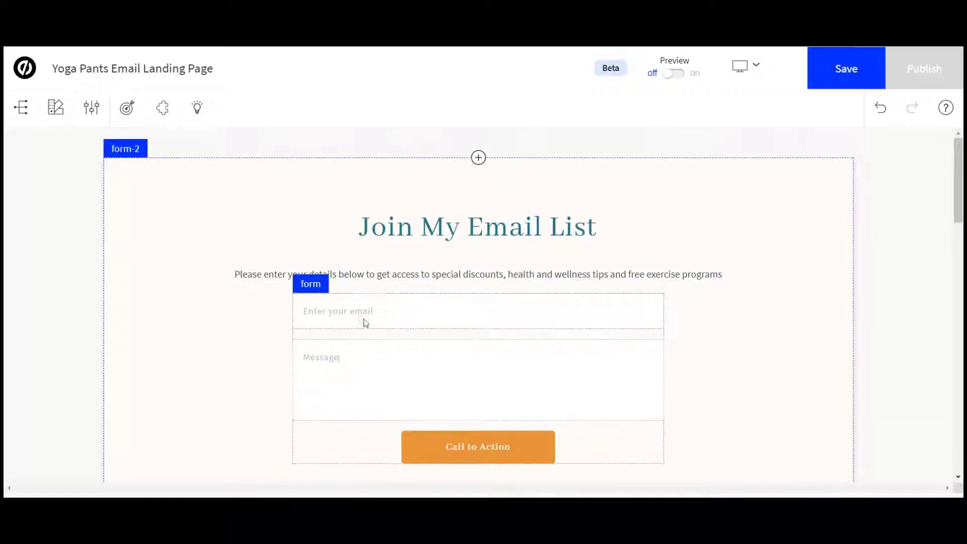
- Change the form's button label from the placeholder text to "Sign Up Here"
scroll(450, 374, "down", 3)
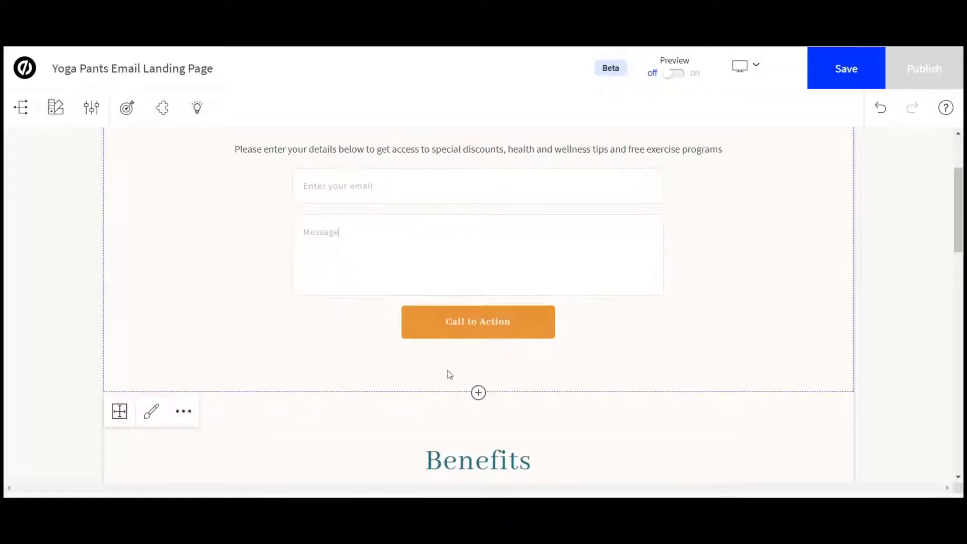
left_click(487, 315)
left_click_drag(511, 321, 442, 315)
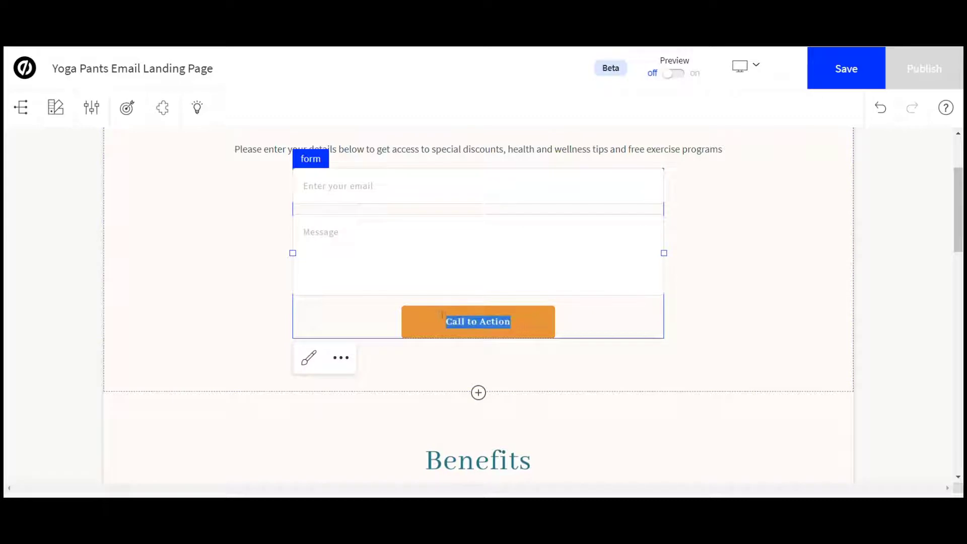
type("Sign Up")
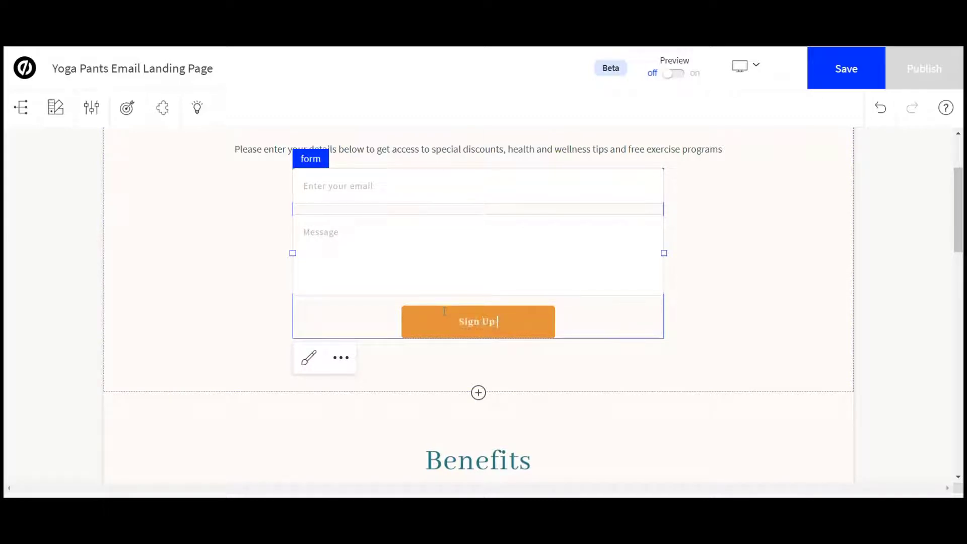
type(" Here")
left_click(207, 309)
- Look over the Benefits section with its image placeholder and three benefit cards
scroll(207, 309, "down", 8)
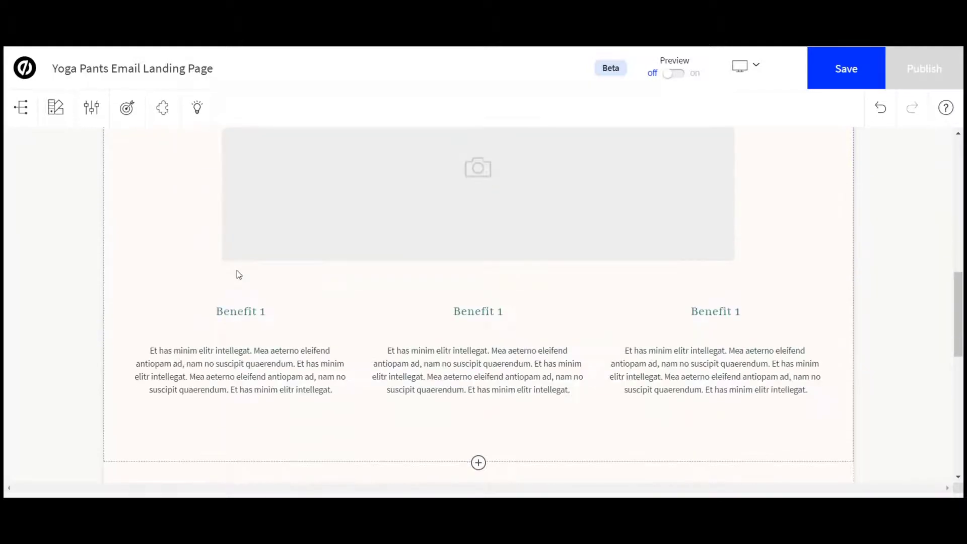
scroll(239, 274, "up", 5)
scroll(252, 272, "down", 2)
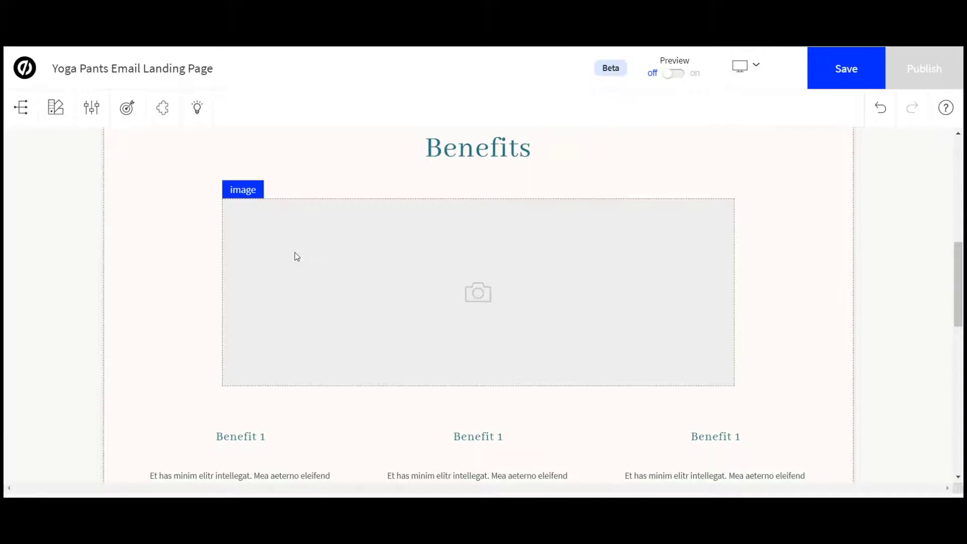
scroll(294, 253, "down", 5)
scroll(239, 293, "up", 3)
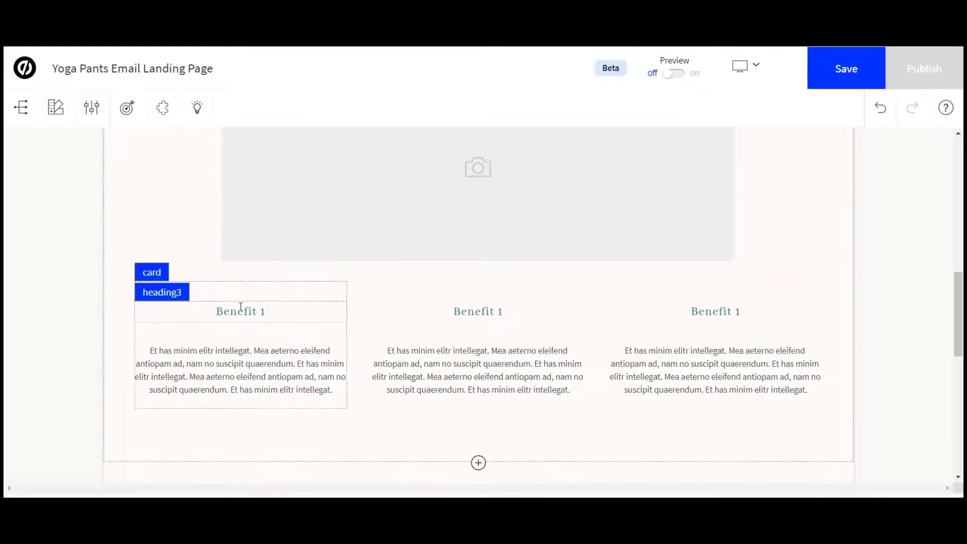
- Change the first benefit card's heading to "Discounts"
double_click(236, 311)
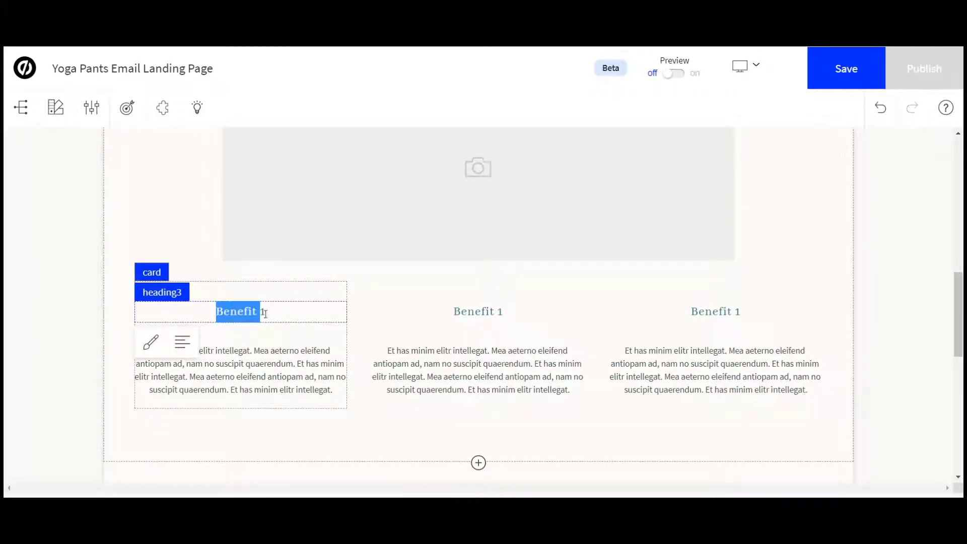
left_click_drag(270, 311, 217, 311)
scroll(220, 306, "up", 10)
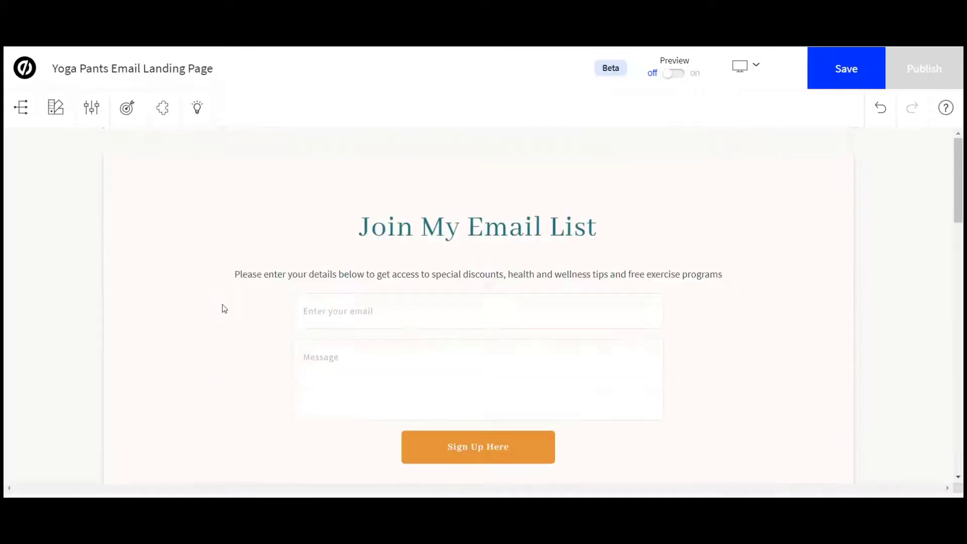
scroll(222, 304, "down", 10)
type("Disco")
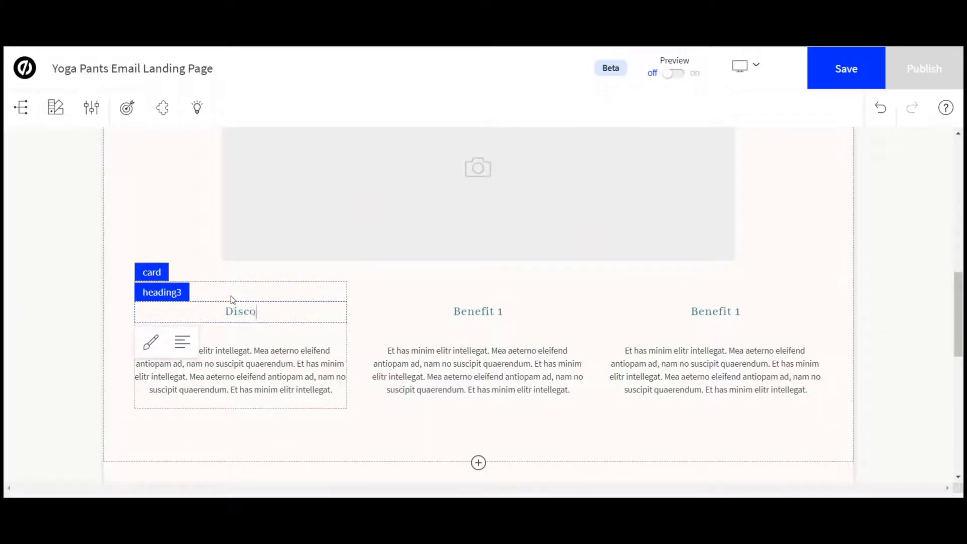
type("unts")
- Replace the placeholder paragraph in the Discounts card with "I have discounts from my suppliers"
left_click(214, 351)
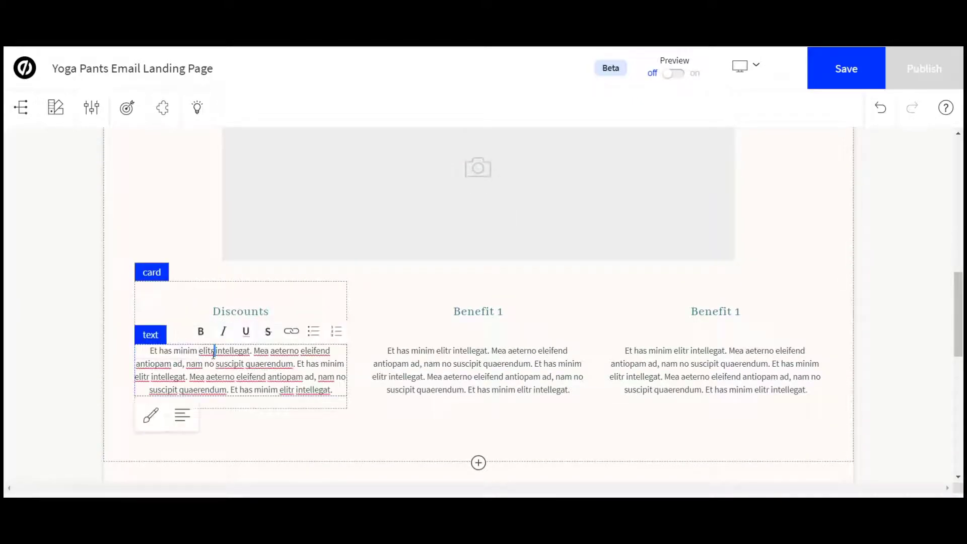
left_click_drag(331, 388, 121, 354)
type("I have s")
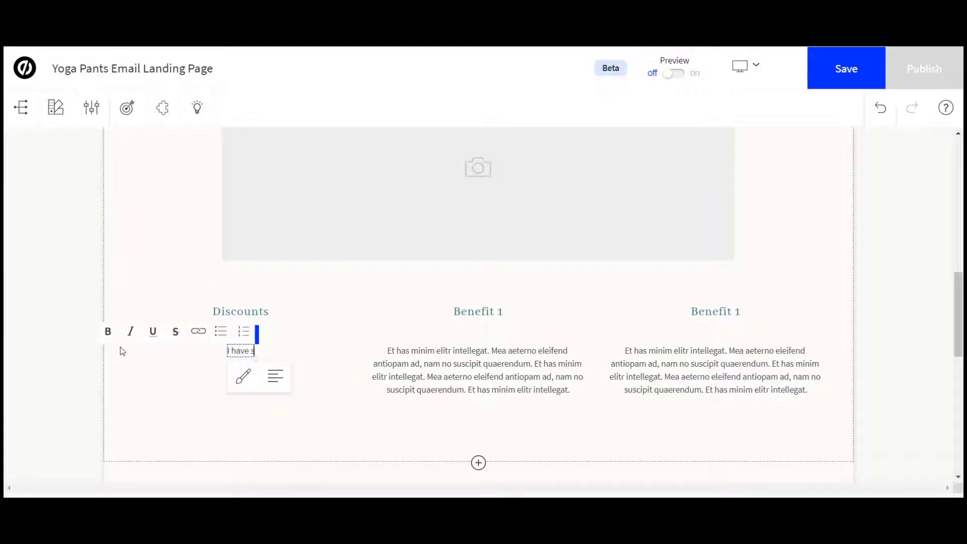
type("di")
key("BackSpace")
key("BackSpace")
key("BackSpace")
type("discounts from my suppip")
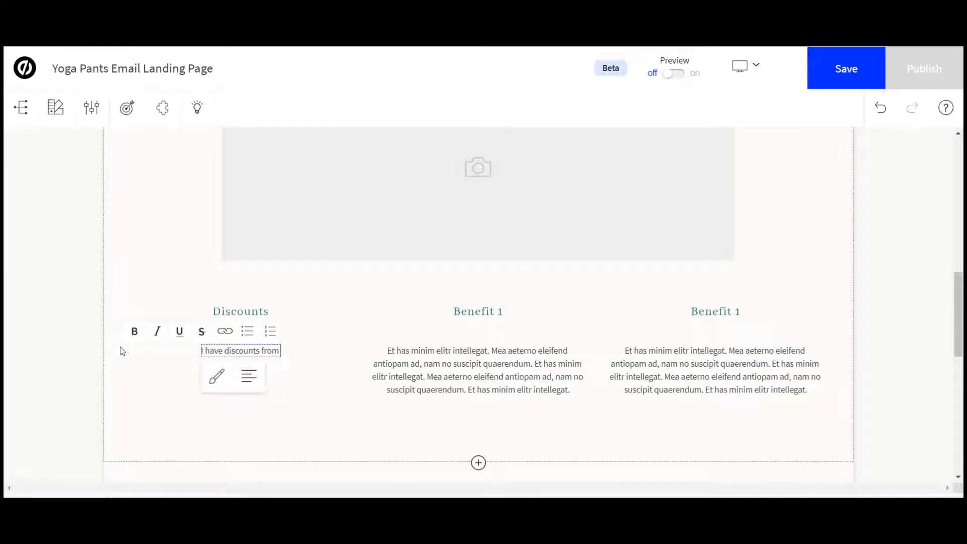
key("BackSpace")
key("BackSpace")
type("liers")
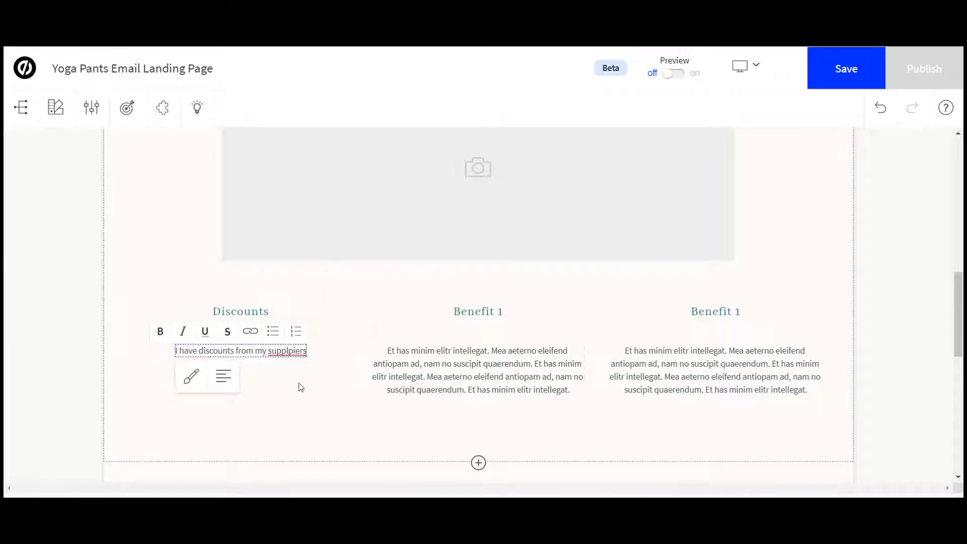
- Change the middle benefit card's heading to "Health and Wellness"
double_click(464, 312)
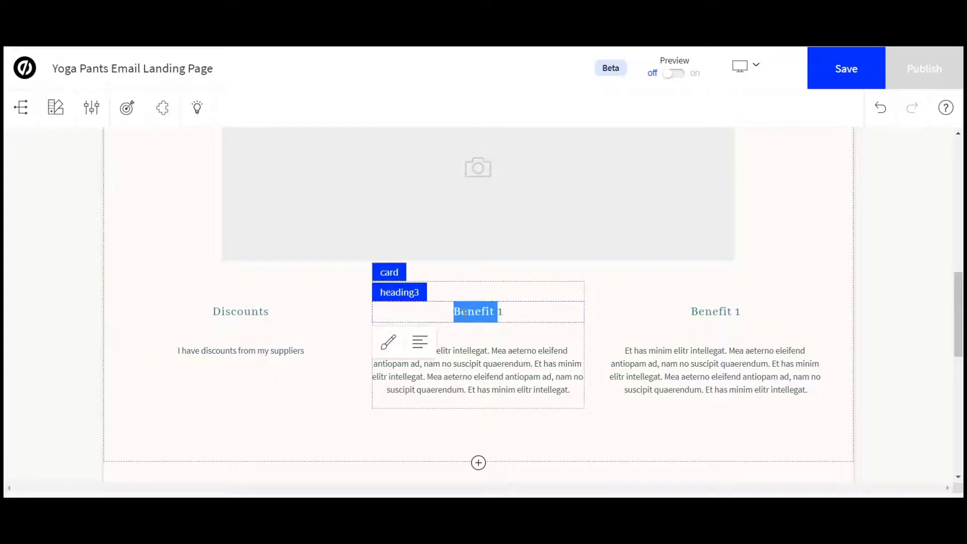
left_click_drag(529, 320, 447, 306)
type("Health and Wellne")
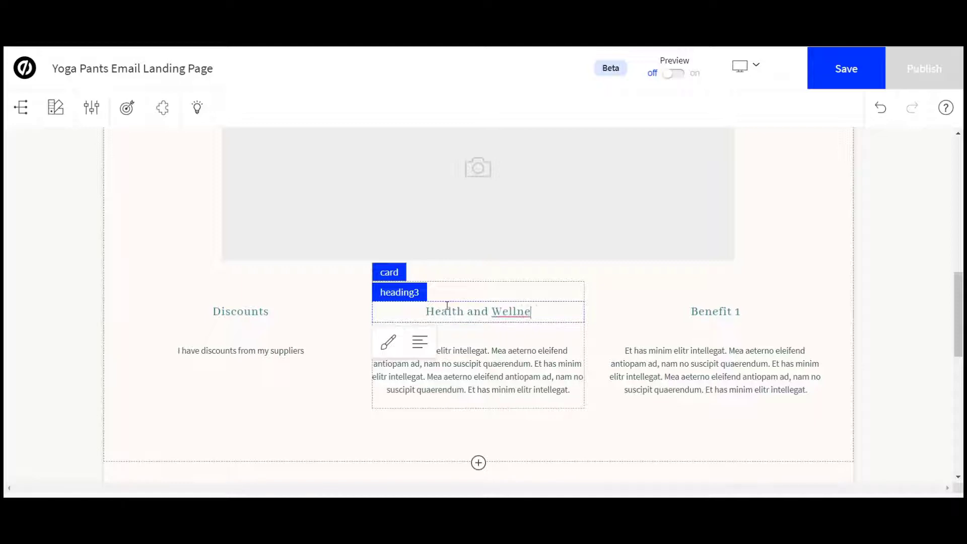
type("ss")
- Replace the placeholder paragraph in the Health and Wellness card with "I am a qualified nutriotion coach so get menus etc from me."
double_click(554, 388)
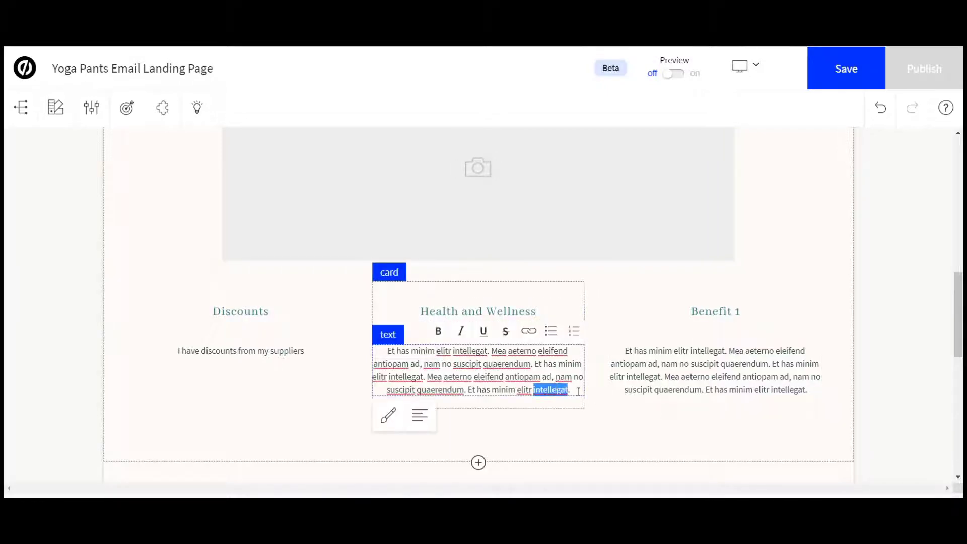
left_click_drag(578, 391, 365, 351)
key("BackSpace")
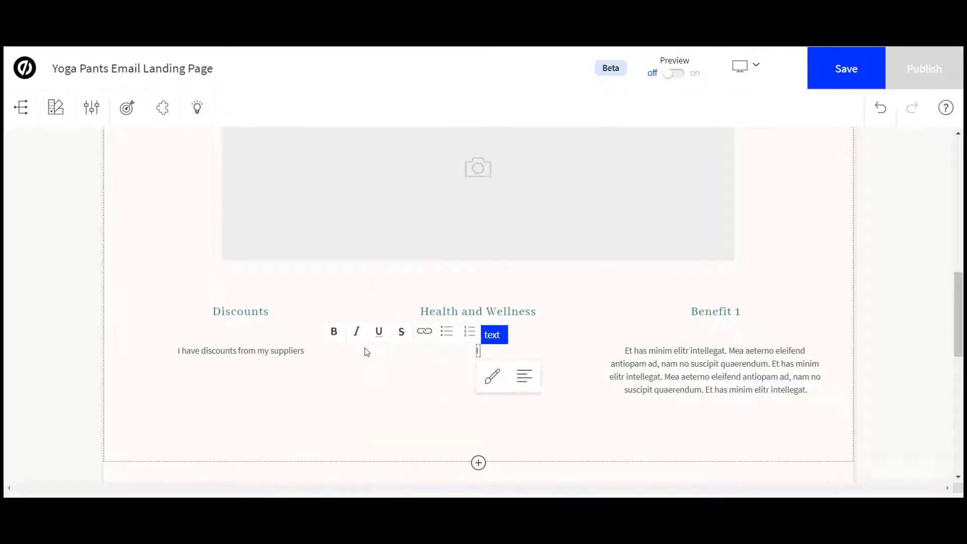
type("I am an exp")
key("BackSpace")
key("BackSpace")
key("BackSpace")
key("BackSpace")
key("BackSpace")
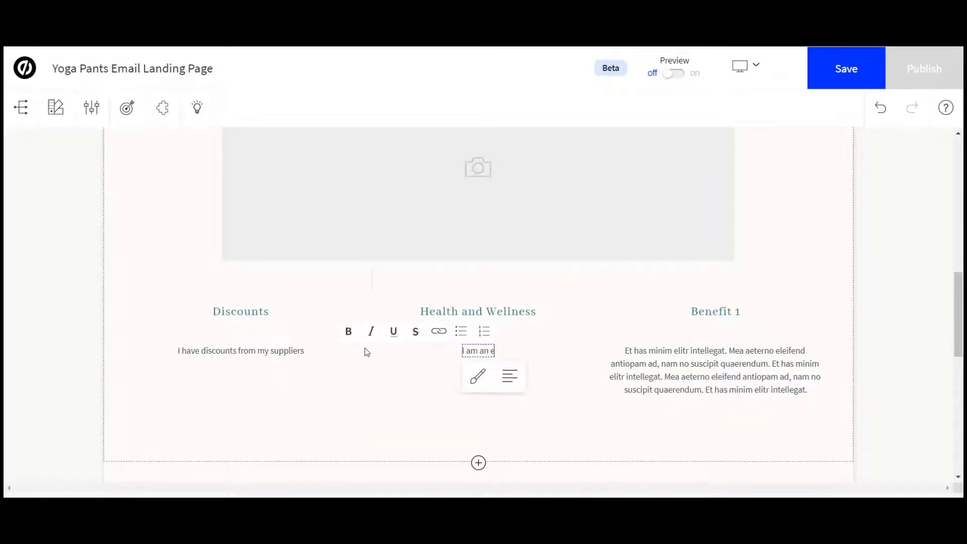
type("qual")
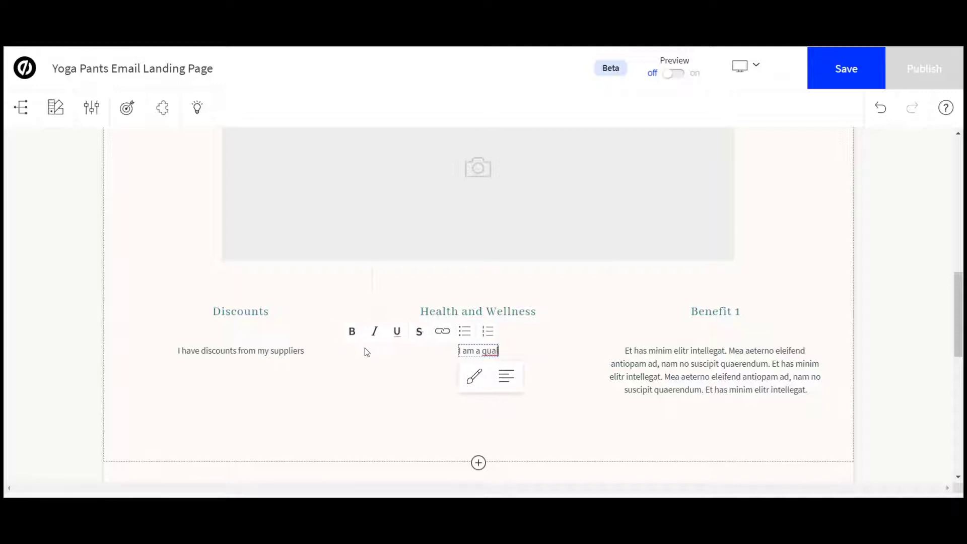
type("ified nutriot")
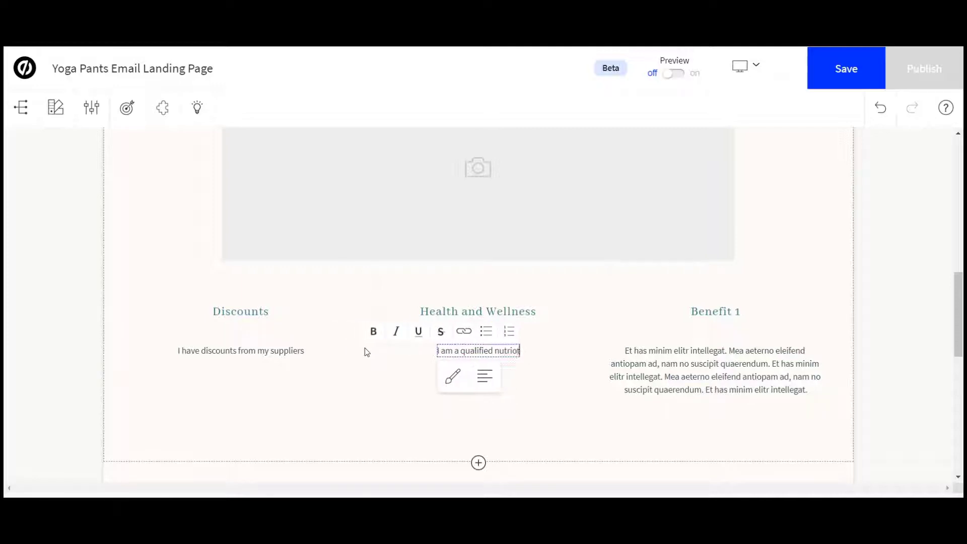
type("ion coach so get")
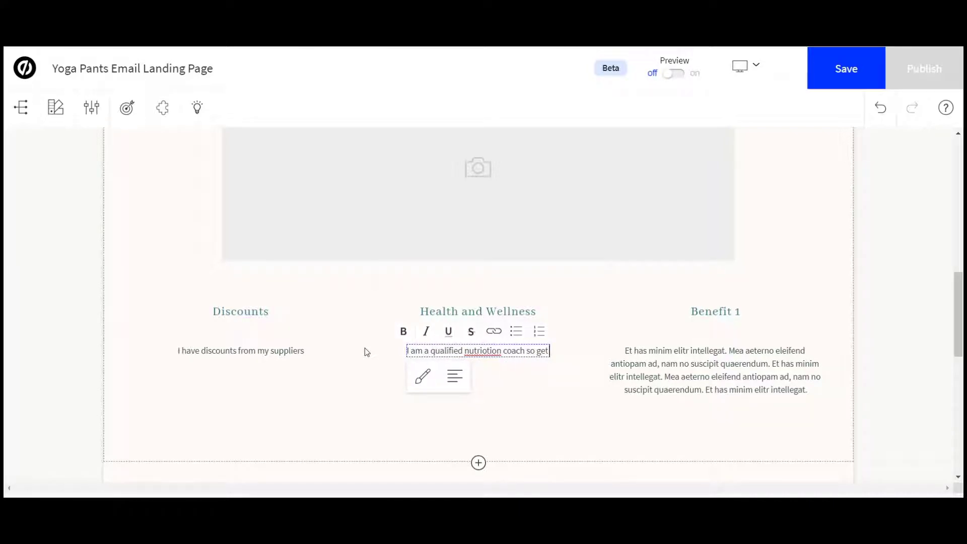
type(" menus e")
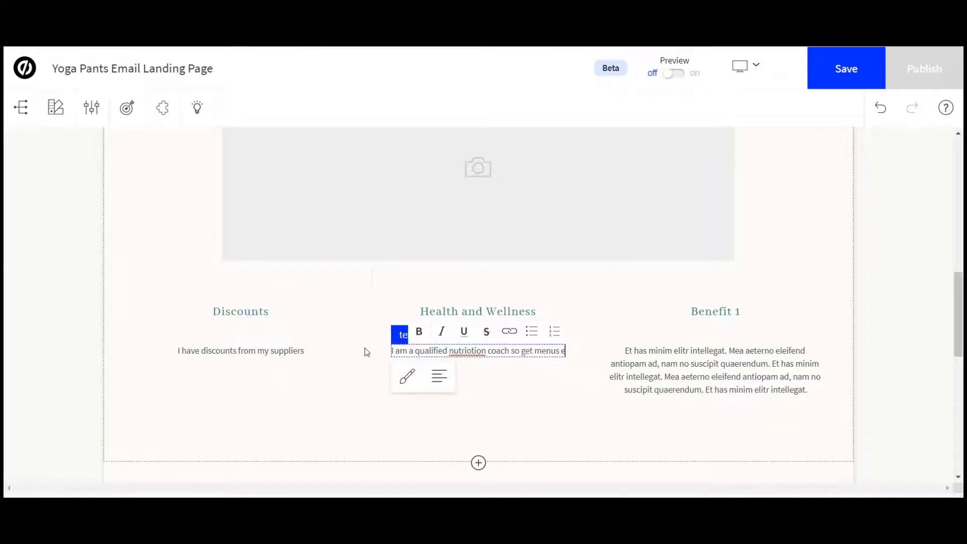
type("tc fro")
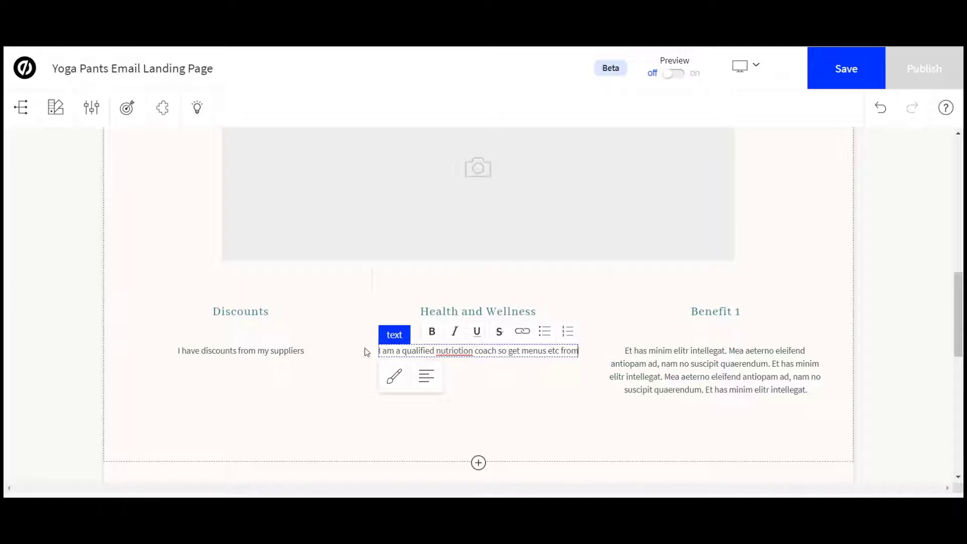
type("m")
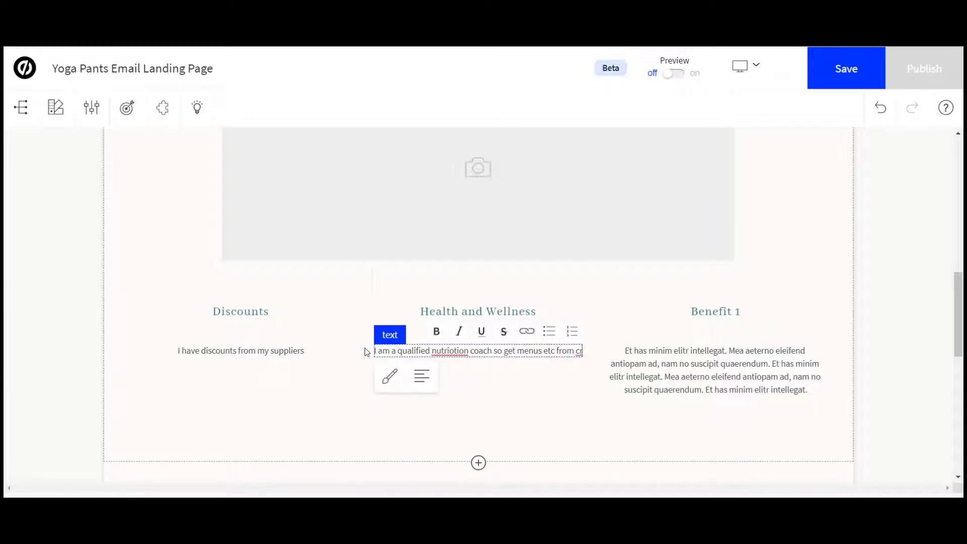
type(" me.")
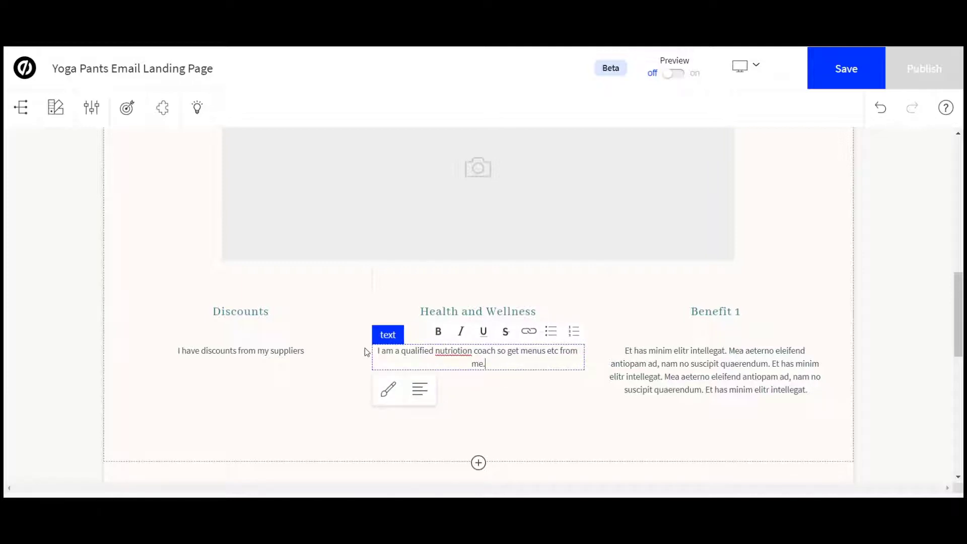
- Correct the misspelled word "nutriotion" in the Health and Wellness card's paragraph to "nutrition"
right_click(463, 350)
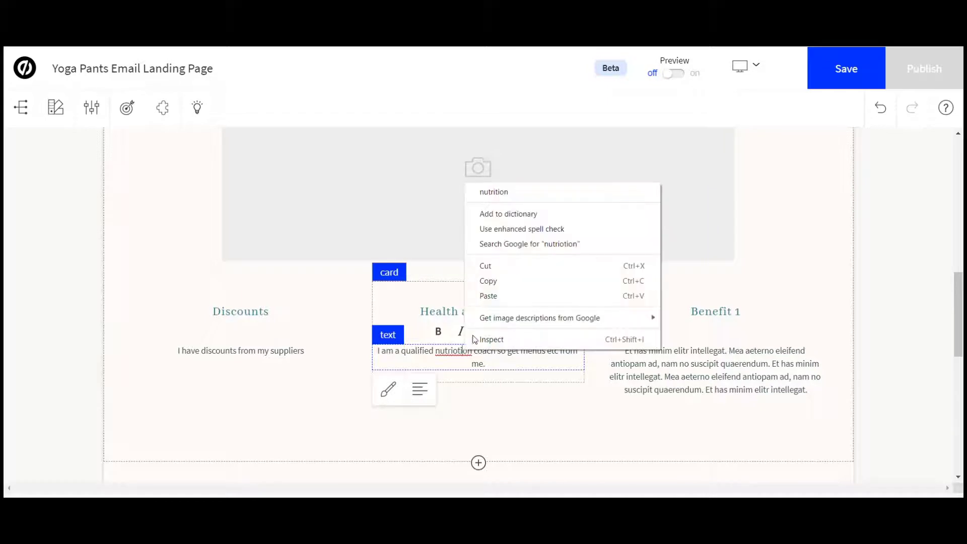
left_click(485, 191)
right_click(453, 351)
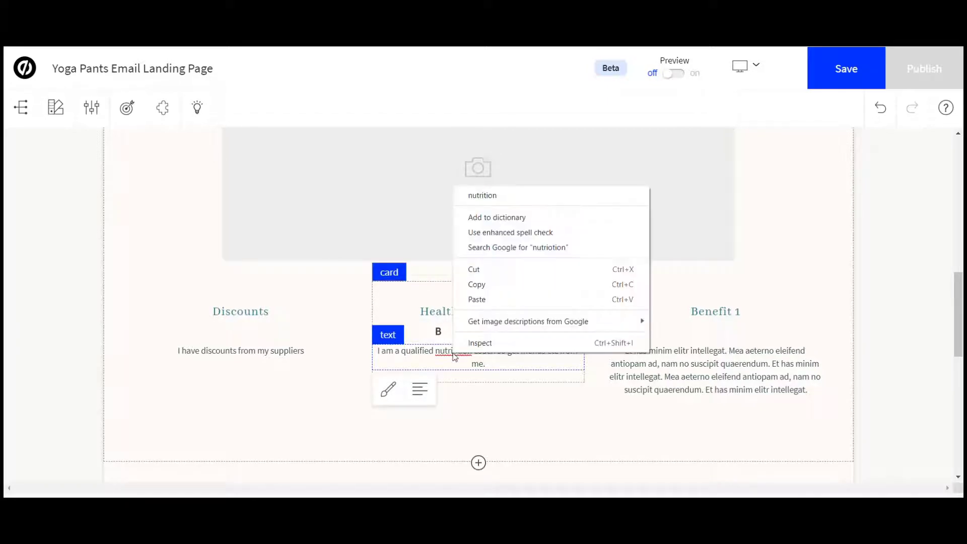
left_click(476, 196)
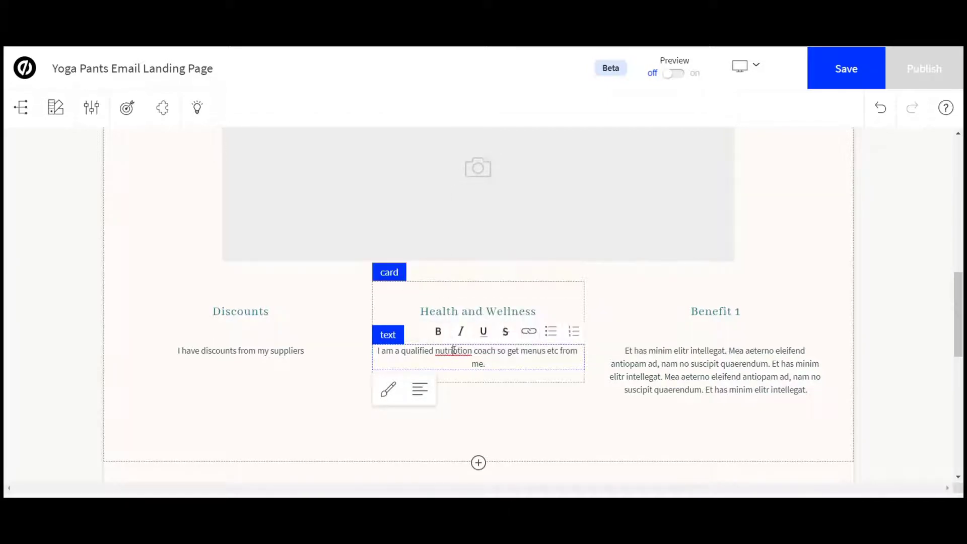
key("Delete")
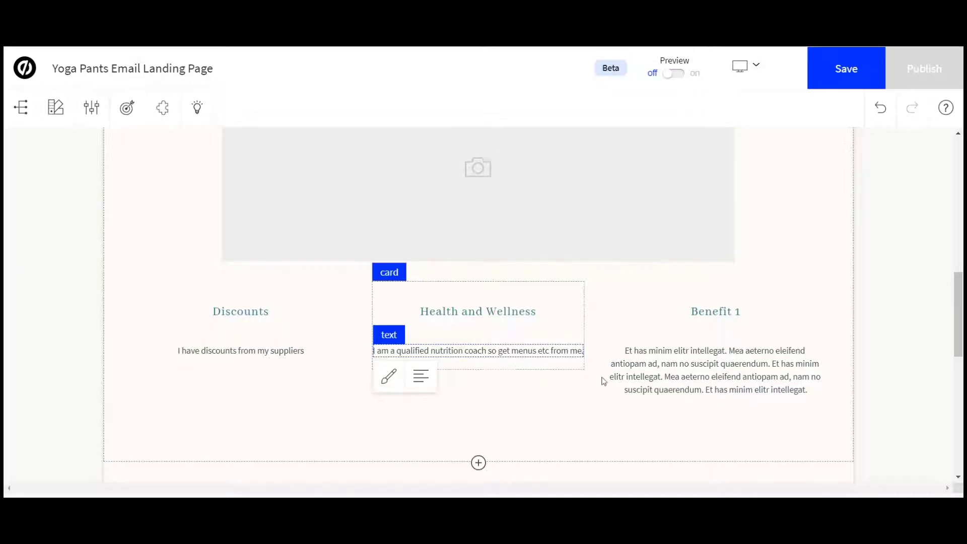
- Change the third benefit card's heading to "Exercise programs"
left_click(707, 311)
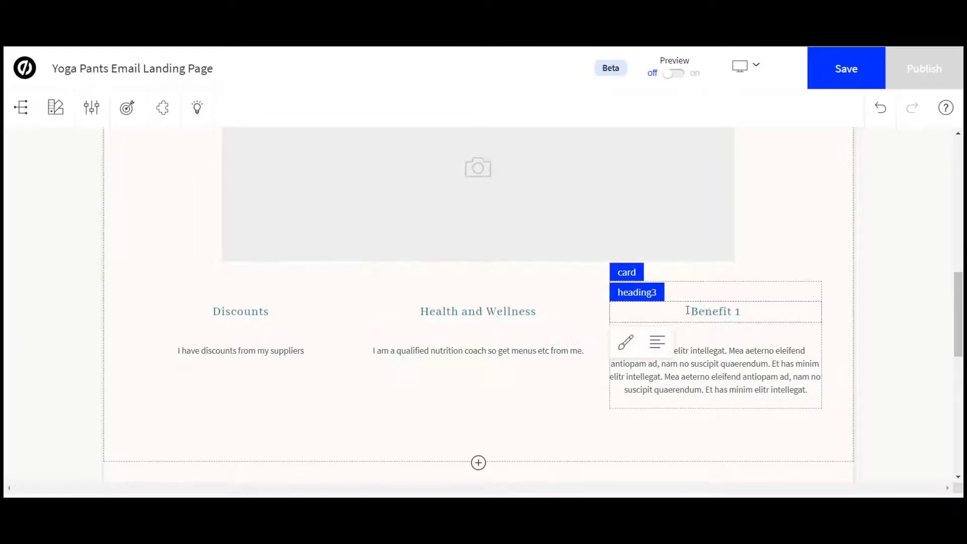
left_click_drag(687, 310, 749, 301)
key("BackSpace")
type("Exercie")
key("BackSpace")
key("BackSpace")
key("BackSpace")
key("BackSpace")
type("cise programs")
- Replace the placeholder paragraph in the Exercise programs card with "Get free access to my library of free pilates and yoga classes"
left_click(719, 362)
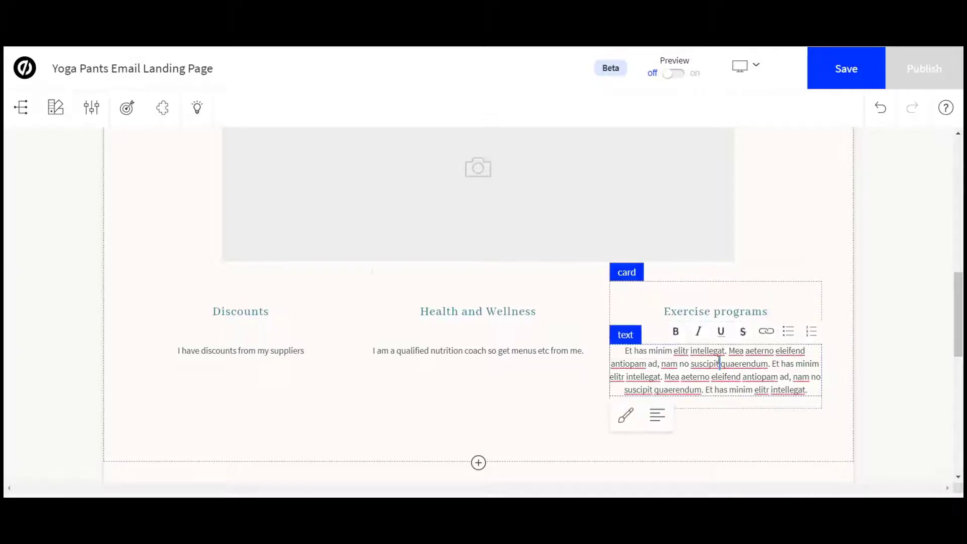
left_click_drag(806, 390, 622, 347)
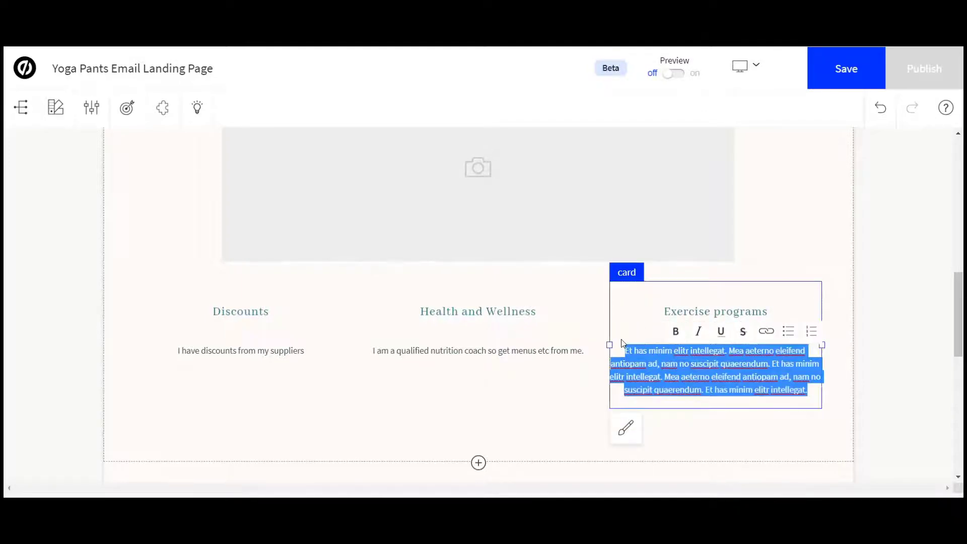
type("Get free acc")
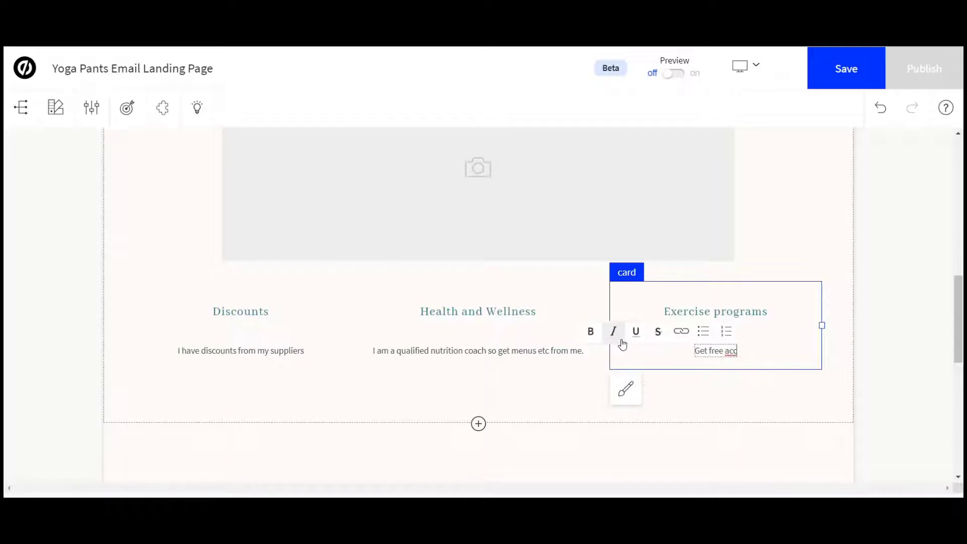
type("ess to my ")
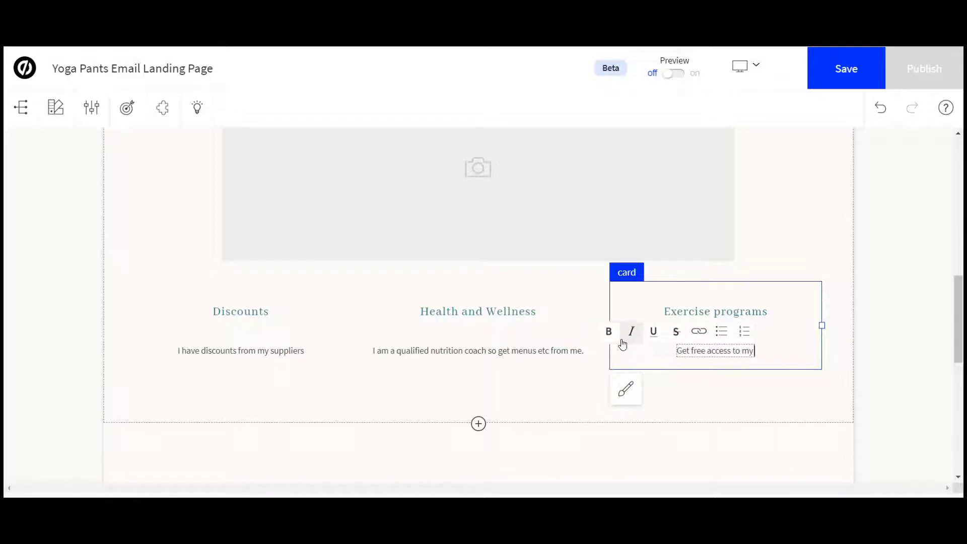
type("library of")
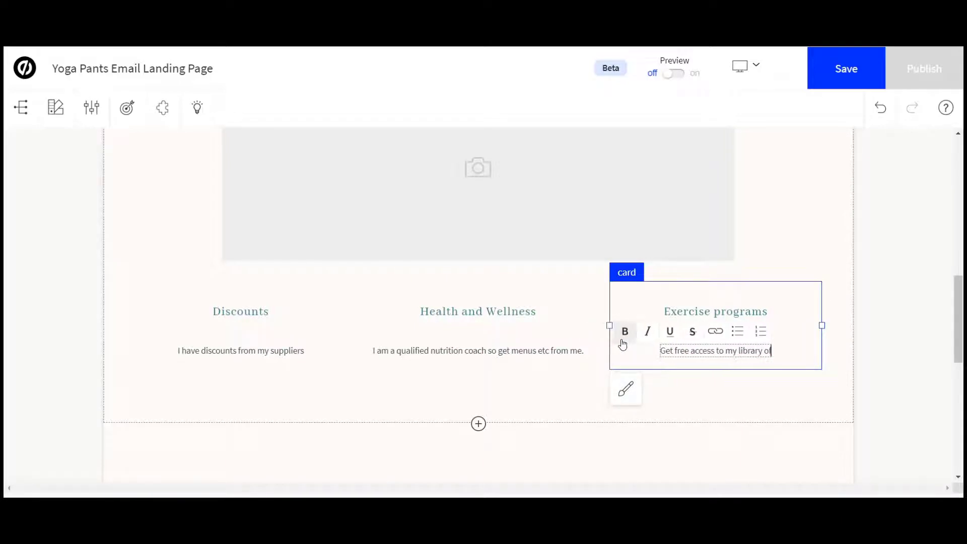
type(" free pilates ansd")
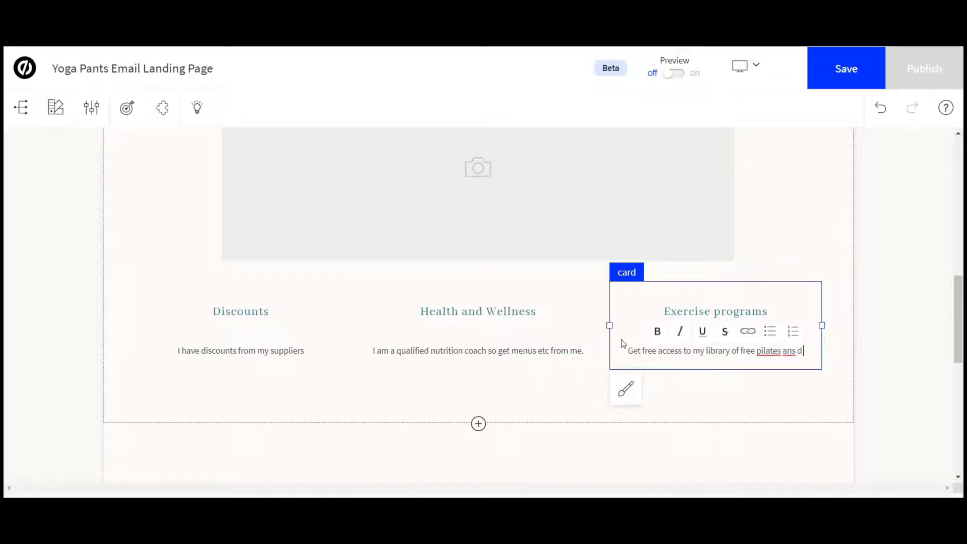
key("BackSpace")
key("BackSpace")
type("d yoga classes")
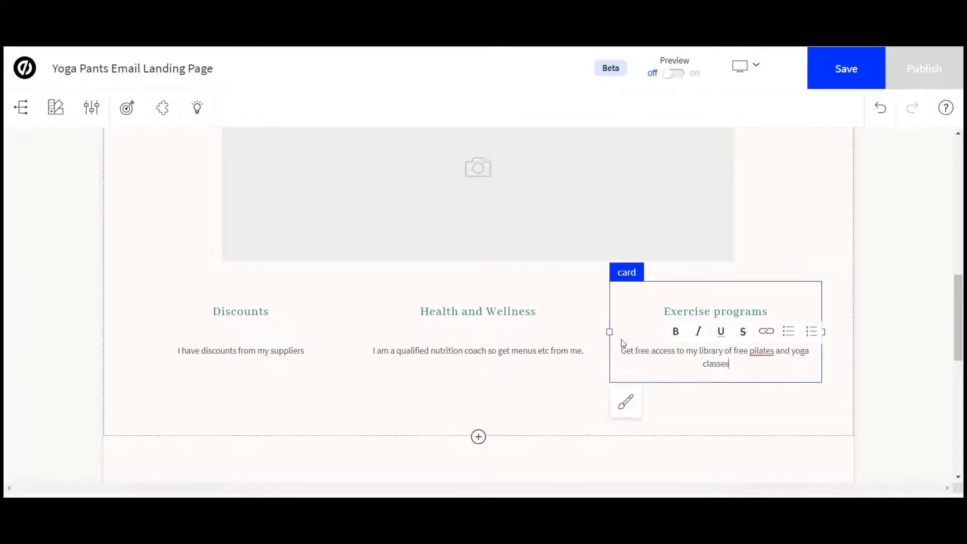
- Capitalize the word "Pilates" in the Exercise programs card's paragraph
right_click(756, 349)
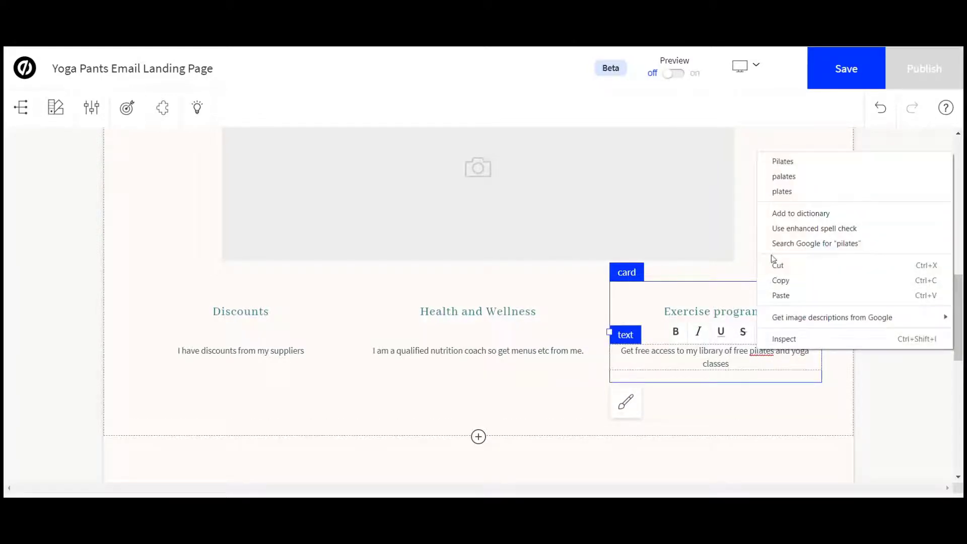
left_click(751, 350)
key("Delete")
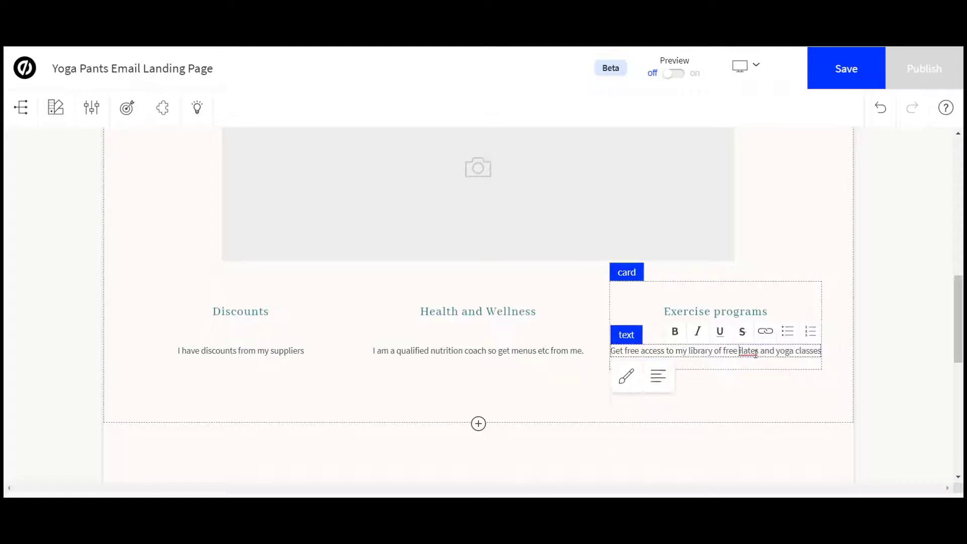
type("P")
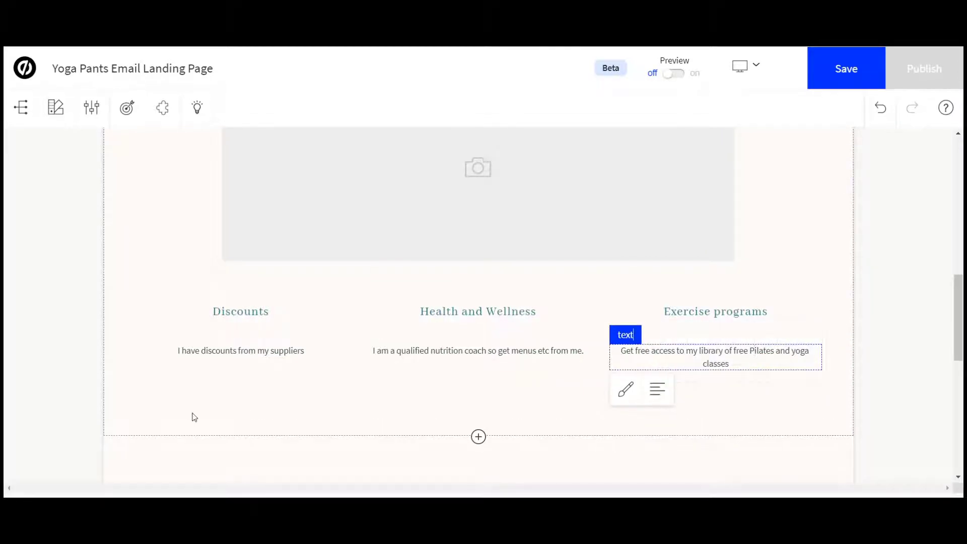
- Review the whole landing page, checking the sign-up form, benefits and testimonials sections
scroll(192, 416, "down", 4)
scroll(194, 416, "down", 4)
scroll(192, 383, "down", 1)
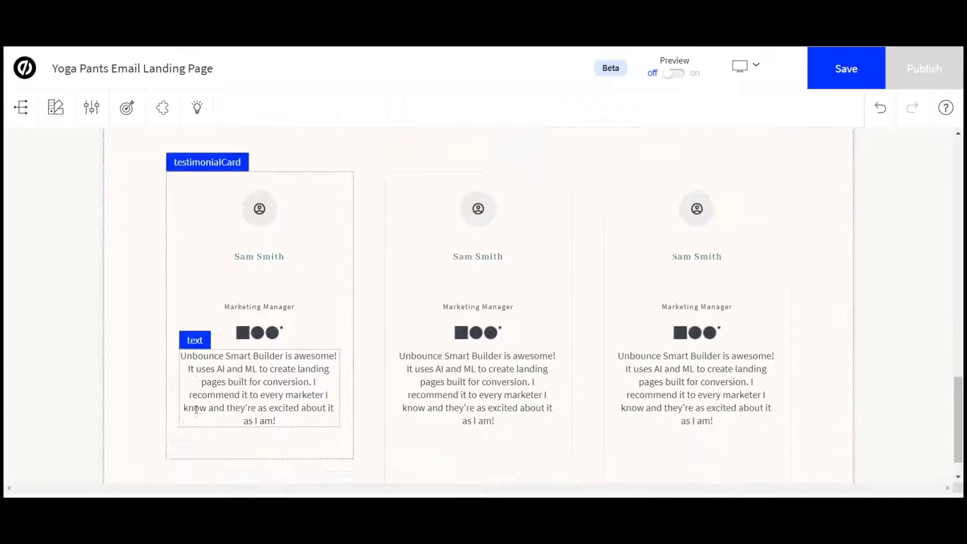
scroll(196, 410, "up", 1)
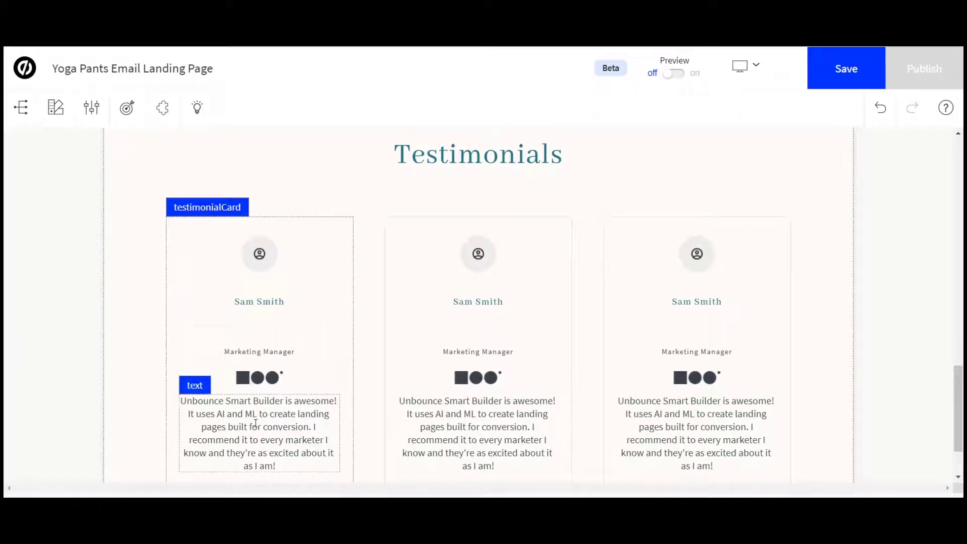
scroll(446, 432, "up", 10)
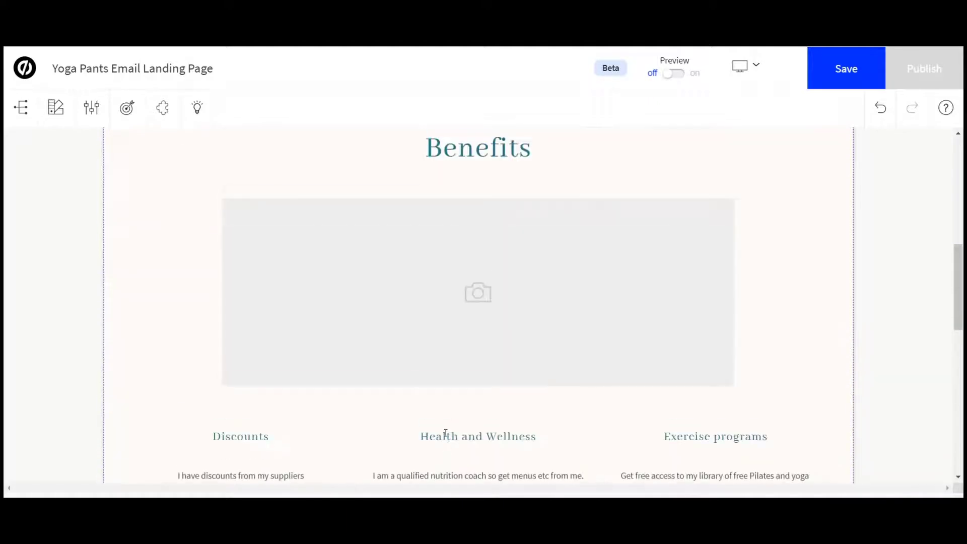
scroll(445, 432, "down", 5)
scroll(262, 312, "down", 6)
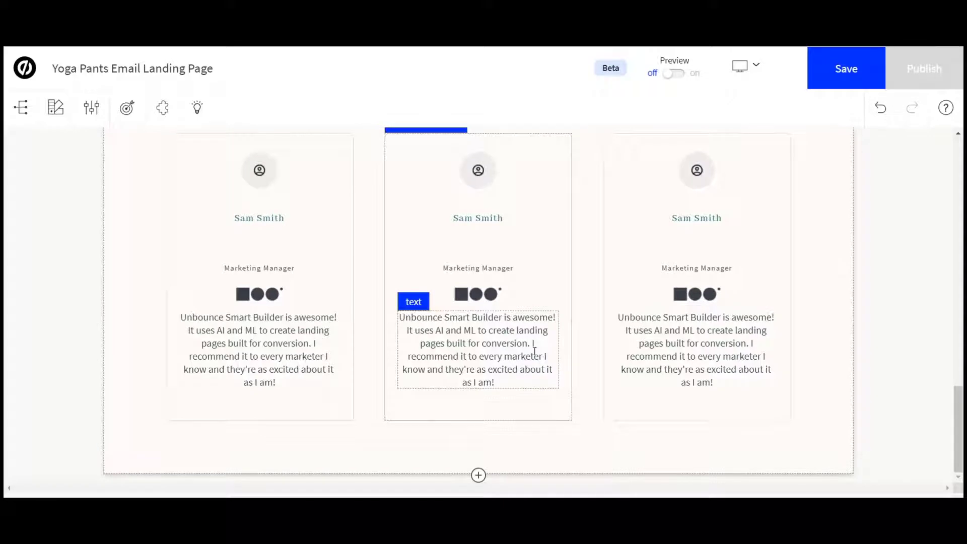
scroll(534, 350, "up", 2)
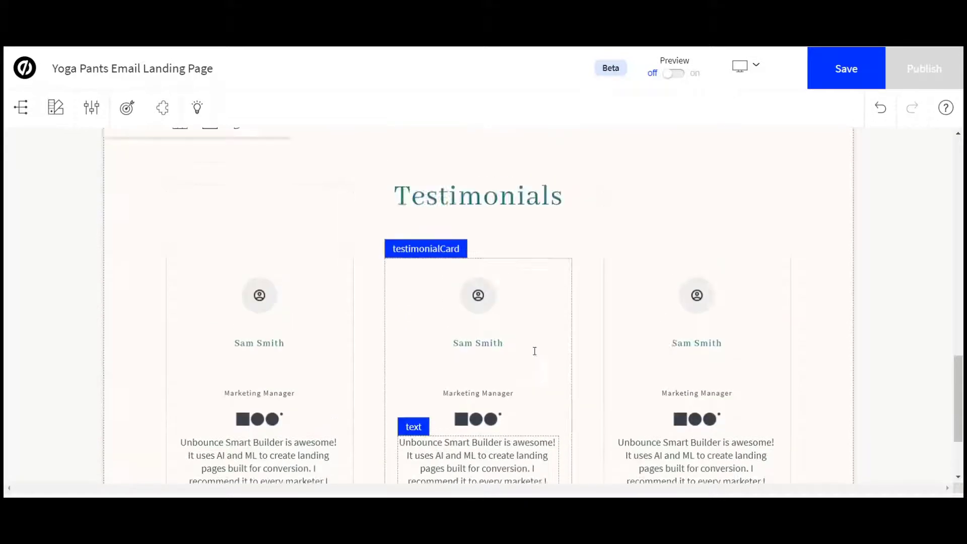
scroll(534, 350, "down", 2)
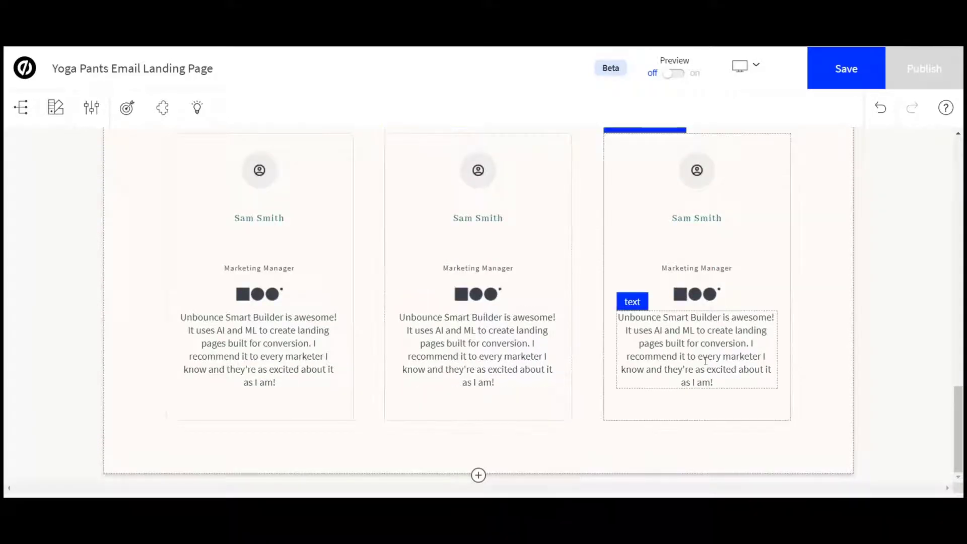
scroll(705, 361, "up", 10)
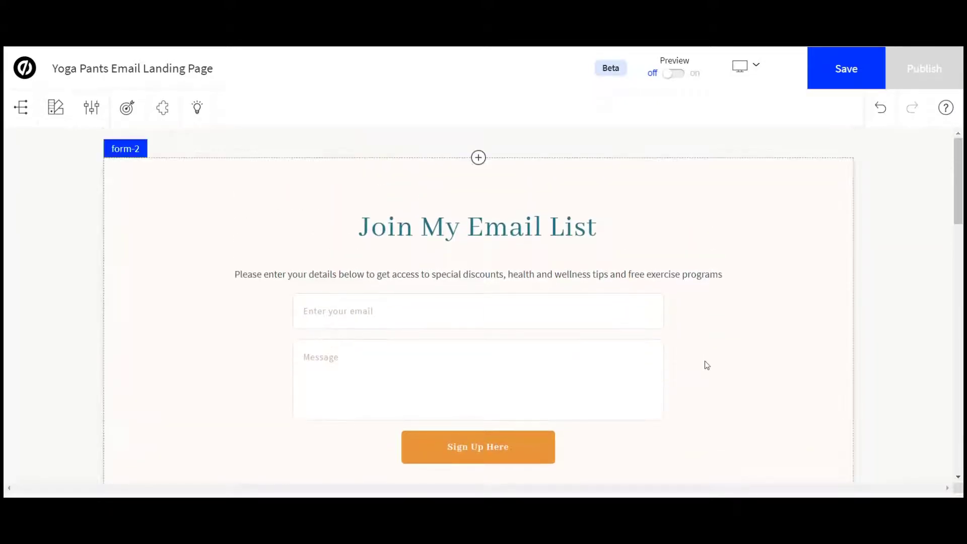
scroll(705, 361, "down", 8)
scroll(705, 361, "up", 5)
scroll(705, 363, "down", 8)
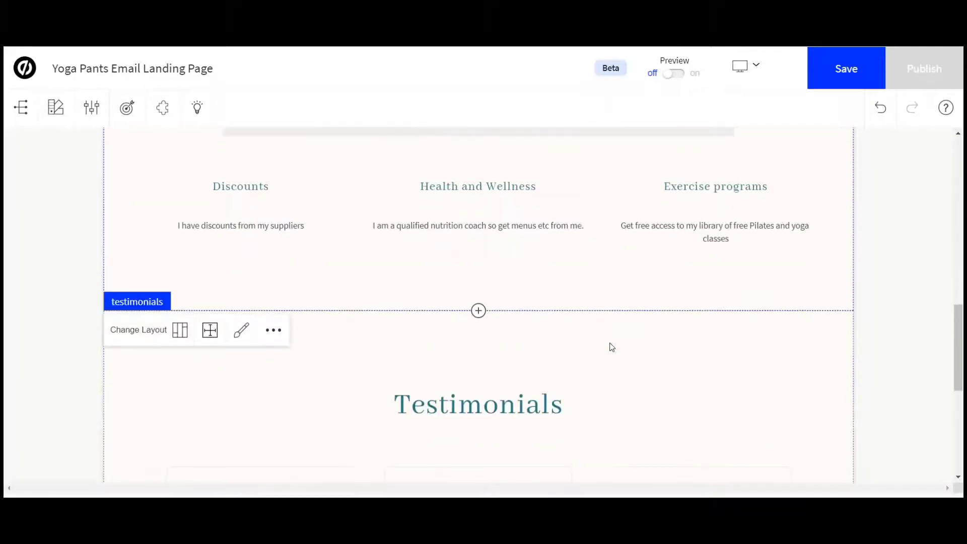
scroll(609, 347, "up", 5)
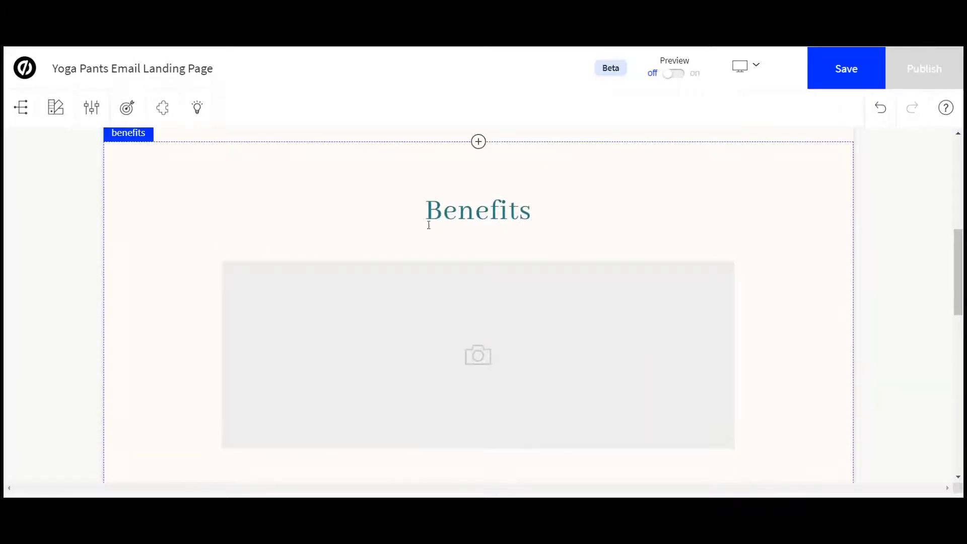
scroll(275, 206, "up", 6)
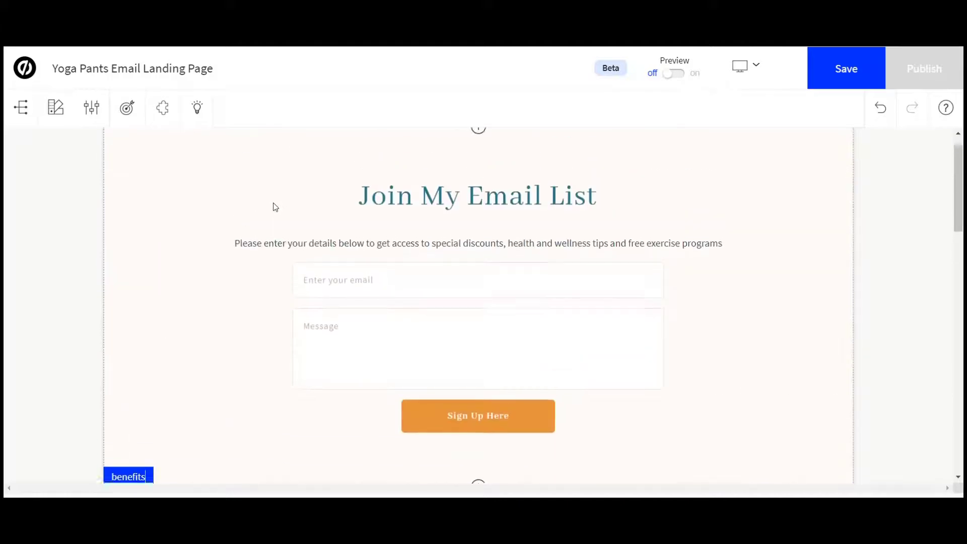
scroll(431, 442, "down", 1)
scroll(431, 442, "up", 1)
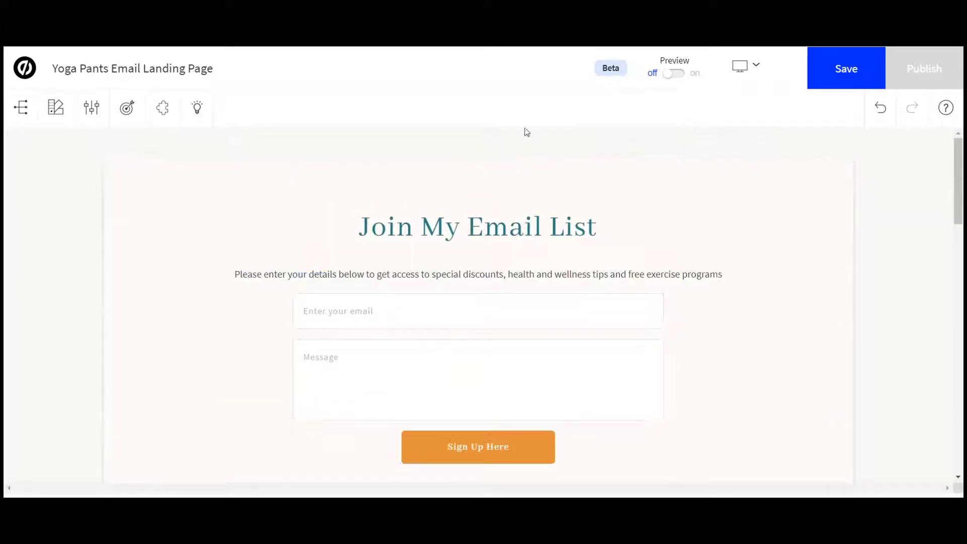
- Add a Hero layout with a heading, text, two buttons and an image placeholder above the sign-up form section
left_click(478, 158)
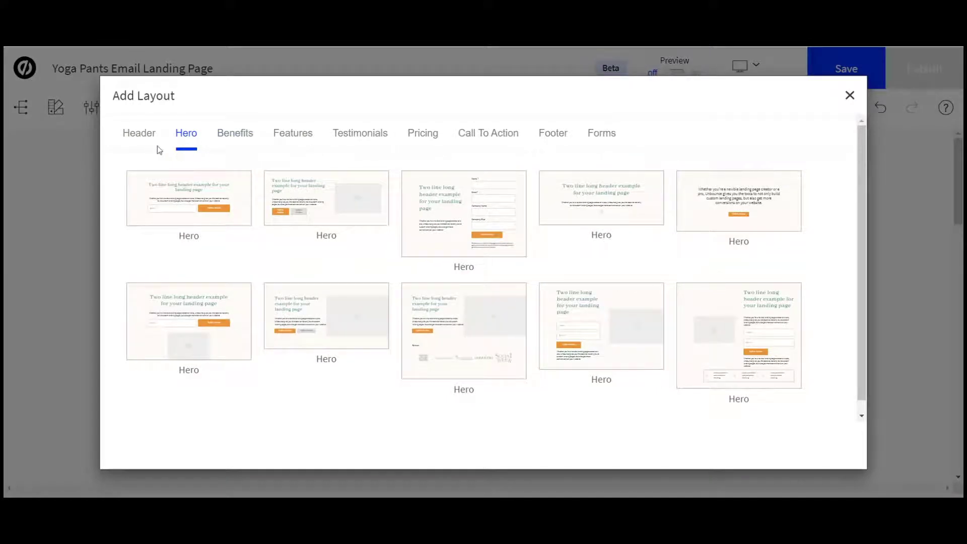
left_click(330, 196)
- Replace the hero section's placeholder heading with a copy of the form section's heading, "Join My Email List"
scroll(384, 292, "down", 4)
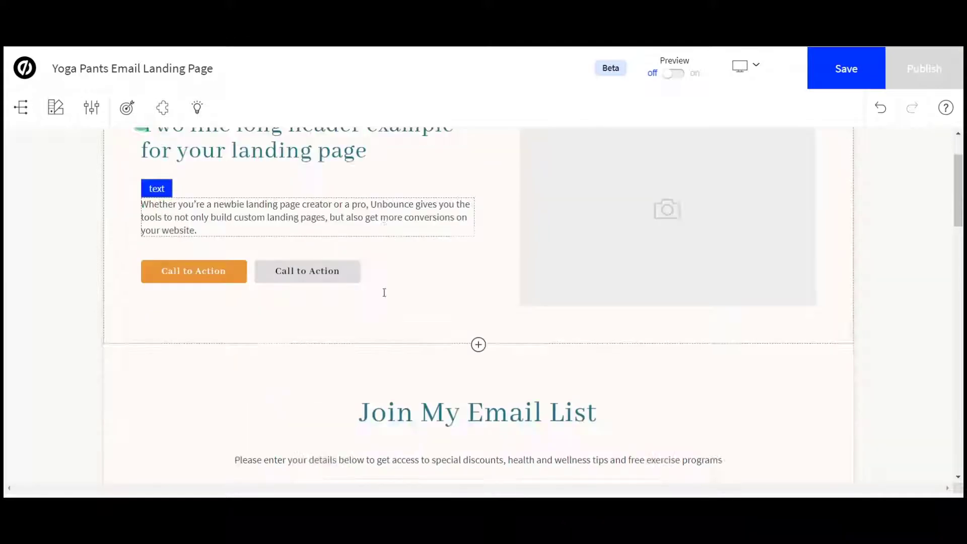
left_click_drag(361, 304, 598, 308)
key("ctrl+c")
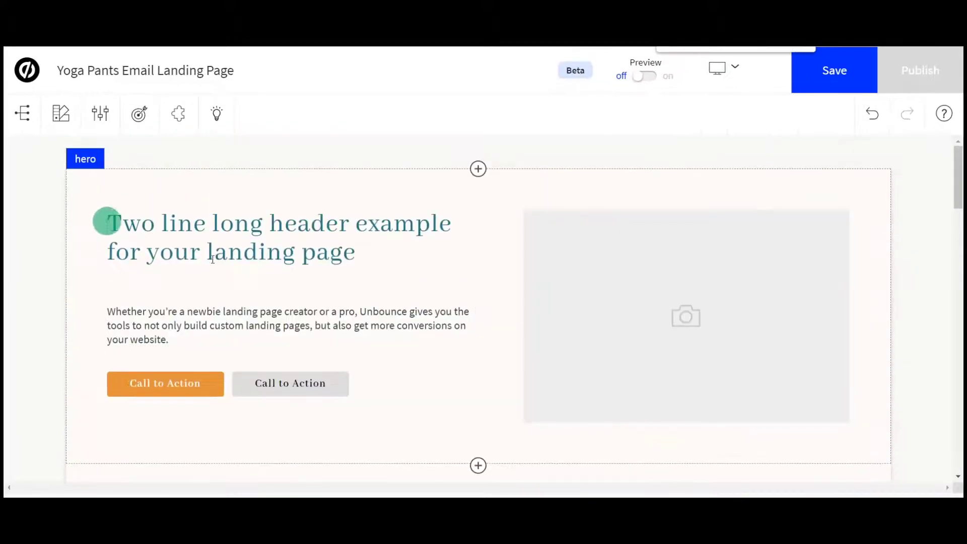
left_click(107, 222)
triple_click(124, 234)
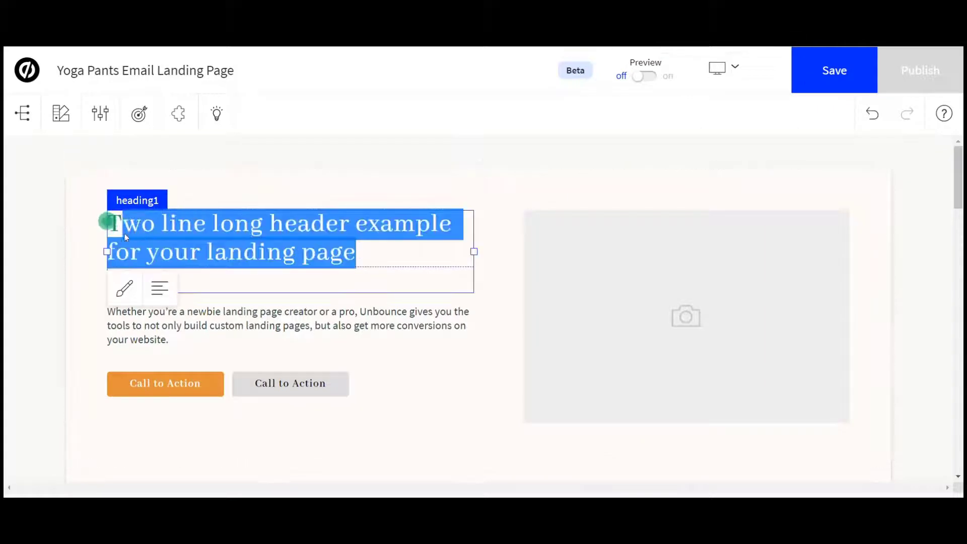
key("ctrl+v")
left_click(108, 238)
- Replace the hero's placeholder paragraph with a copy of the form section's "Please enter your details below" paragraph
scroll(346, 327, "down", 4)
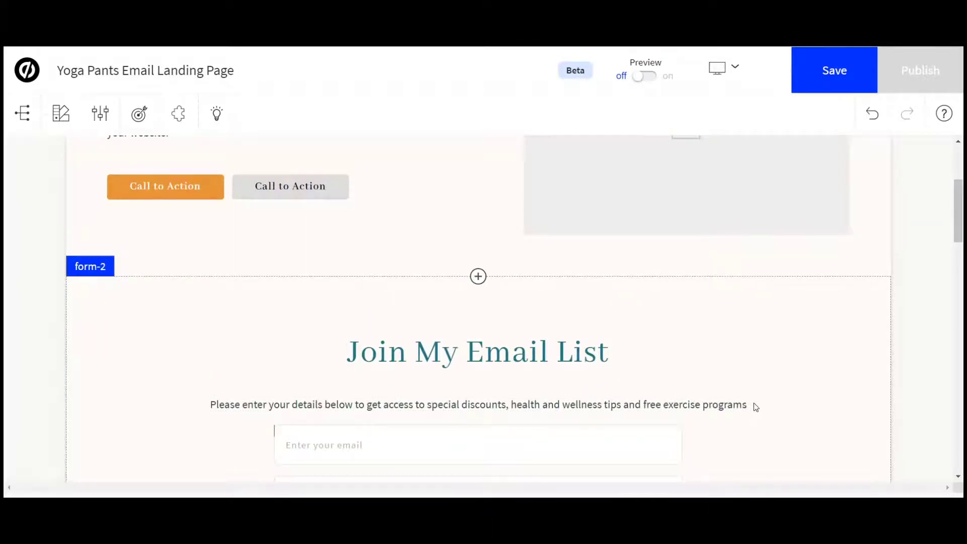
left_click(345, 403)
triple_click(342, 406)
key("ctrl+c")
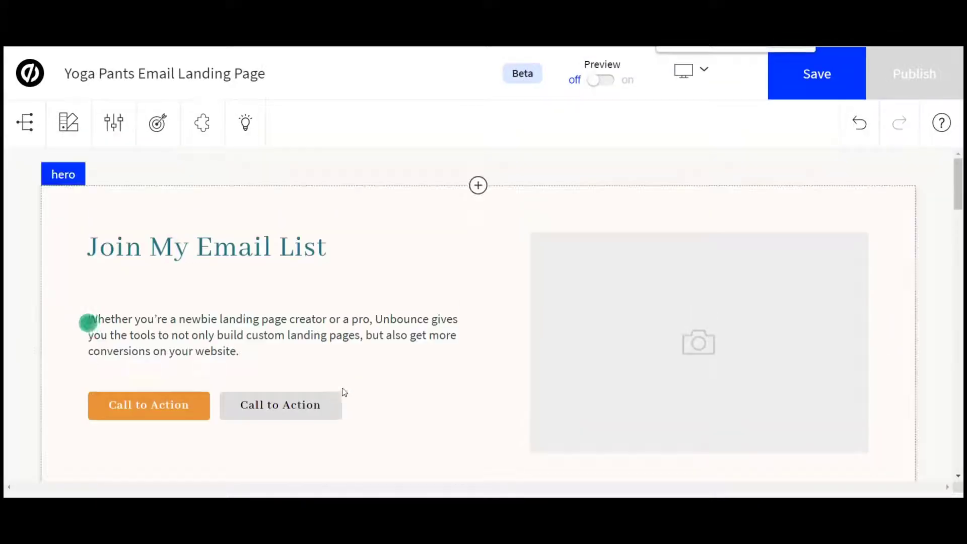
left_click(240, 353)
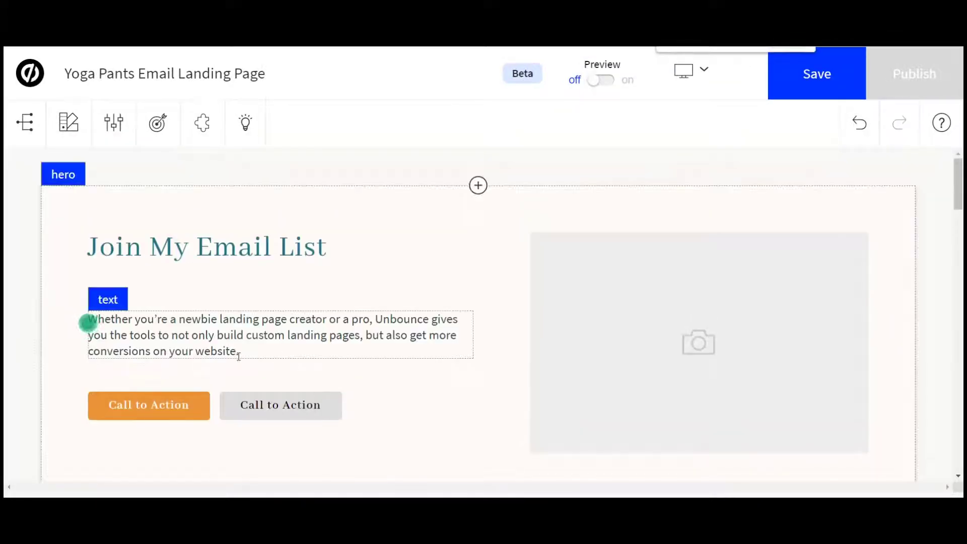
left_click_drag(244, 350, 88, 320)
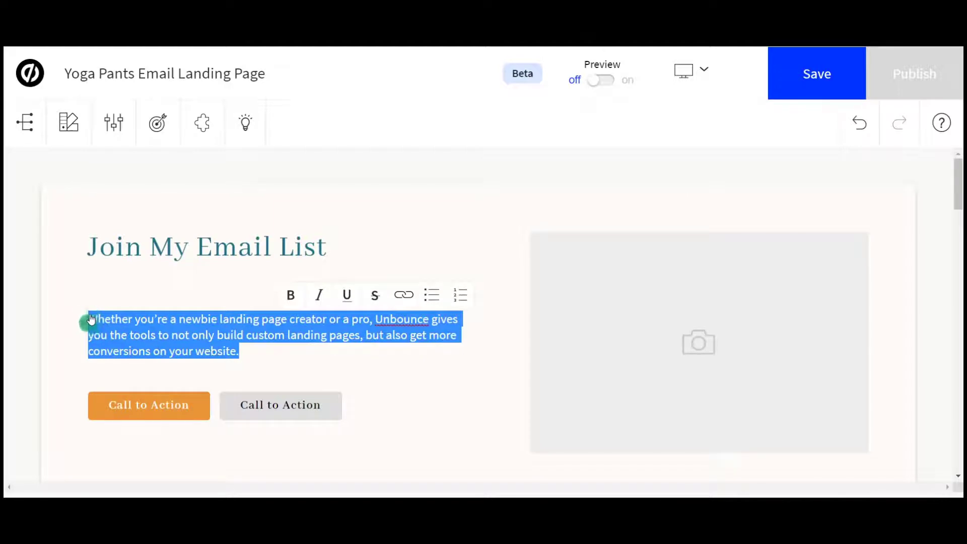
key("ctrl+v")
- Try to delete the hero section's grey Call to Action button
scroll(116, 305, "down", 3)
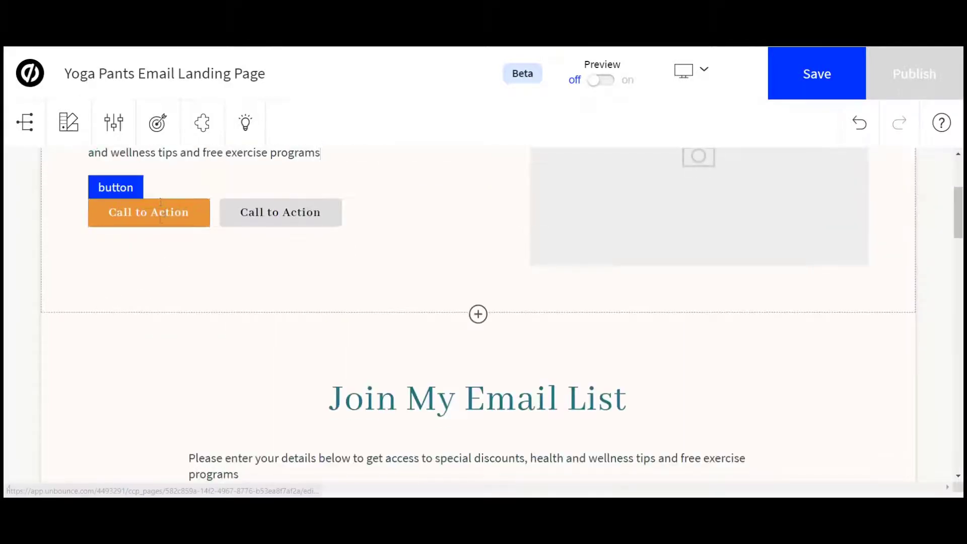
left_click(132, 204)
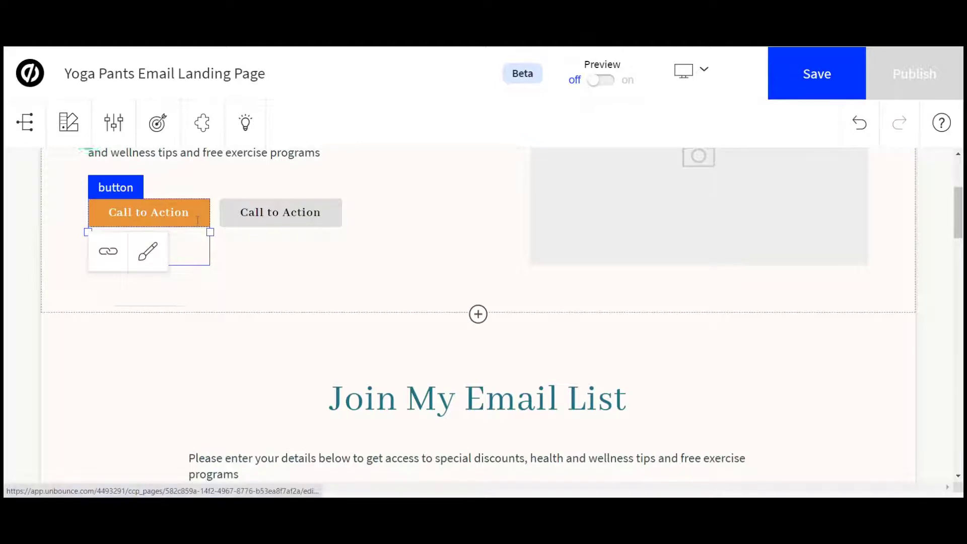
left_click(282, 212)
key("Delete")
left_click(366, 212)
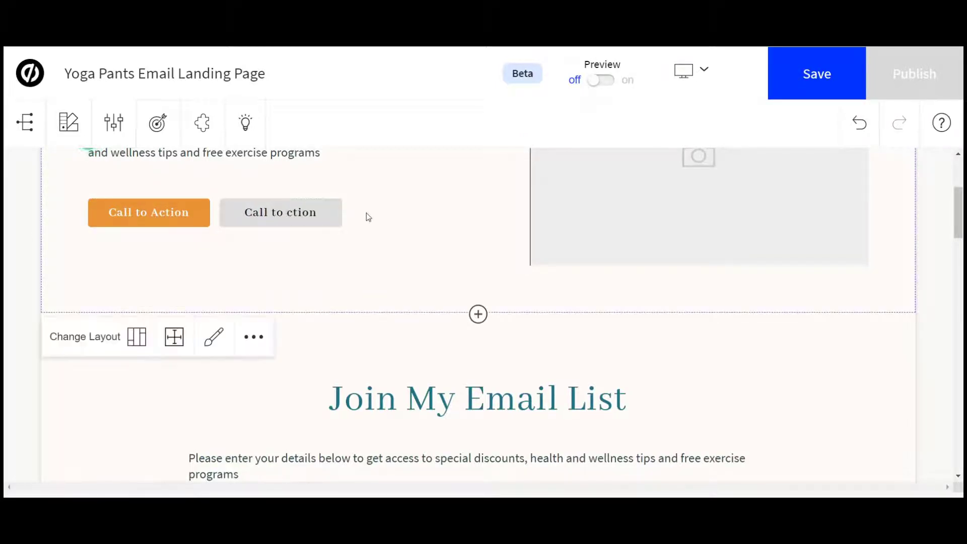
- Restore the missing letter "A" in the grey button's label so it reads "Call to Action"
left_click(324, 218)
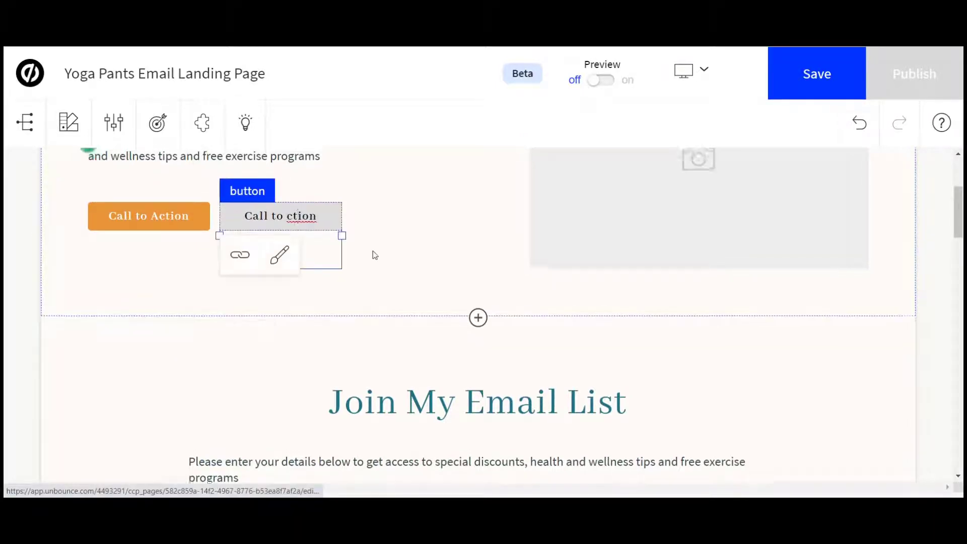
scroll(348, 277, "up", 3)
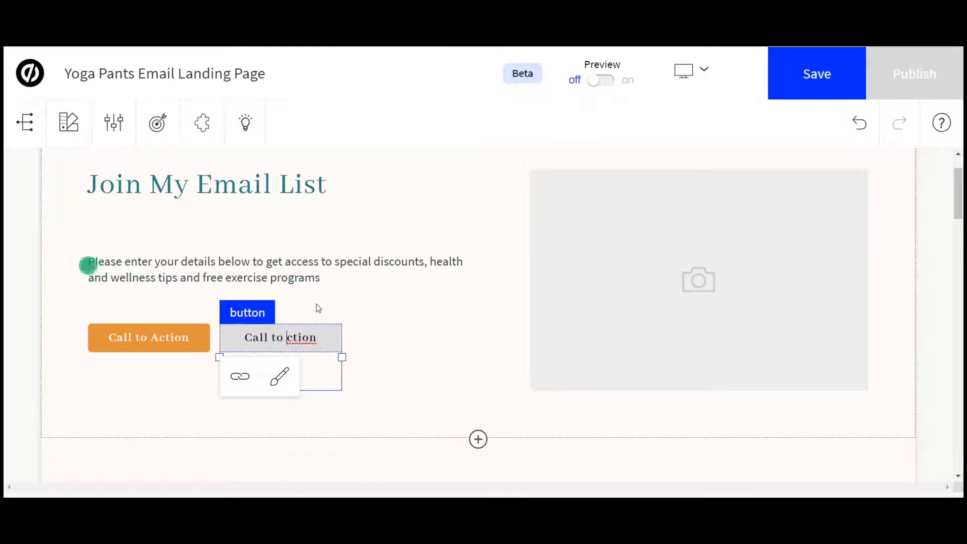
type("A")
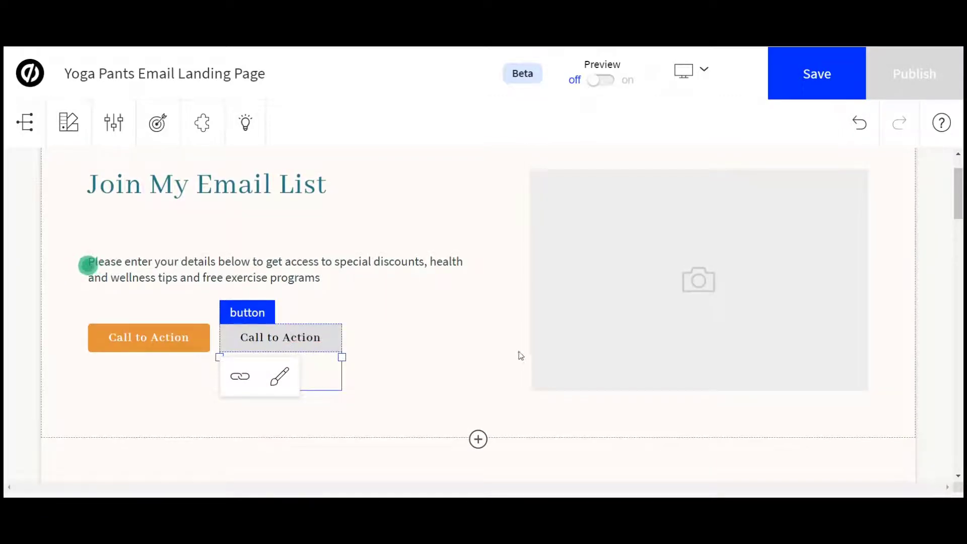
left_click(581, 307)
- Change the form section's heading to "Enter details below"
scroll(460, 324, "down", 5)
left_click(345, 278)
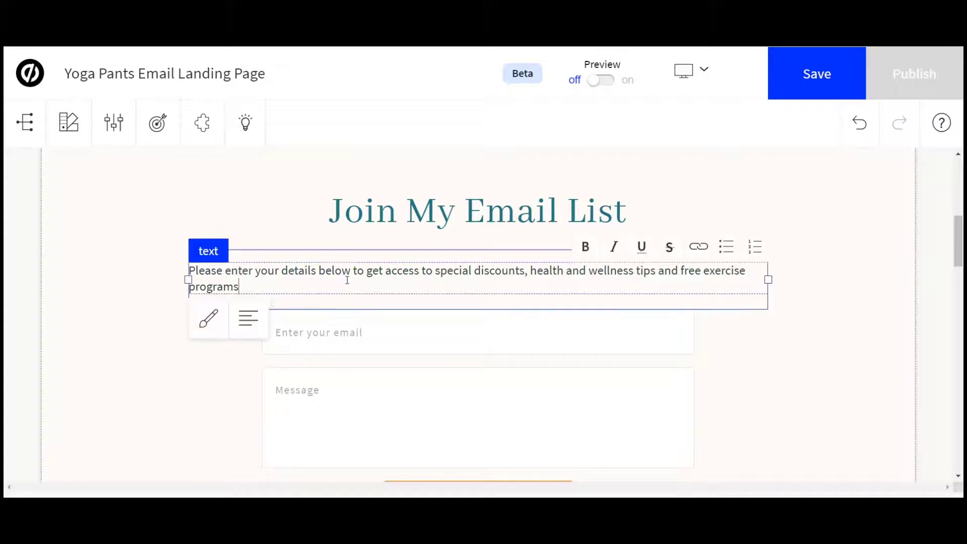
left_click(375, 211)
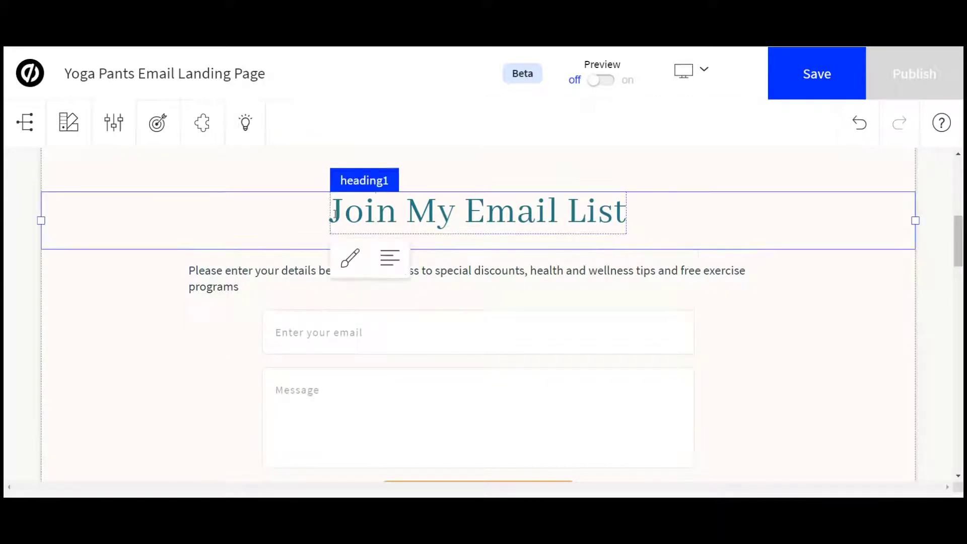
left_click_drag(333, 211, 685, 239)
type("Enter d")
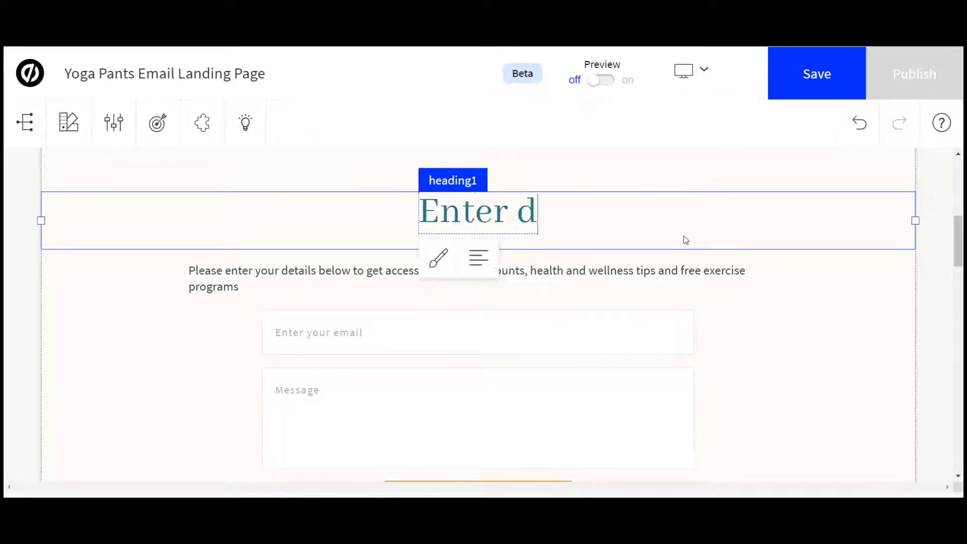
type("etaiils")
key("BackSpace")
key("BackSpace")
key("BackSpace")
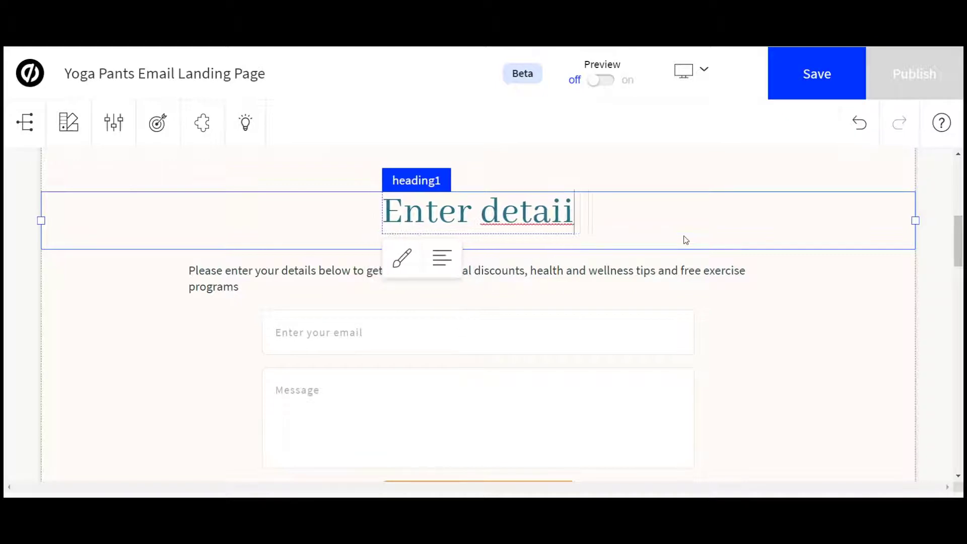
type("ls below")
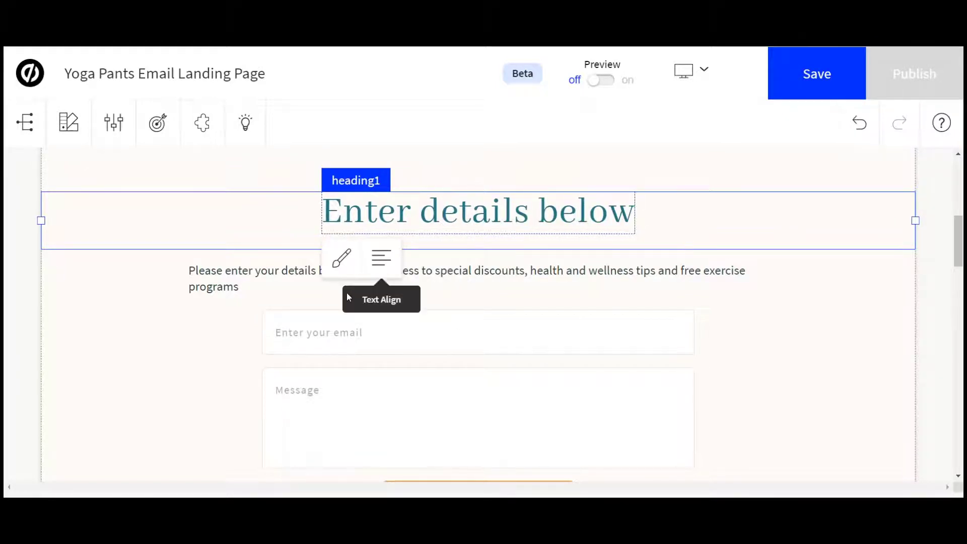
- Delete the paragraph text beneath the form section's "Enter details below" heading
left_click(251, 287)
left_click_drag(252, 288, 167, 273)
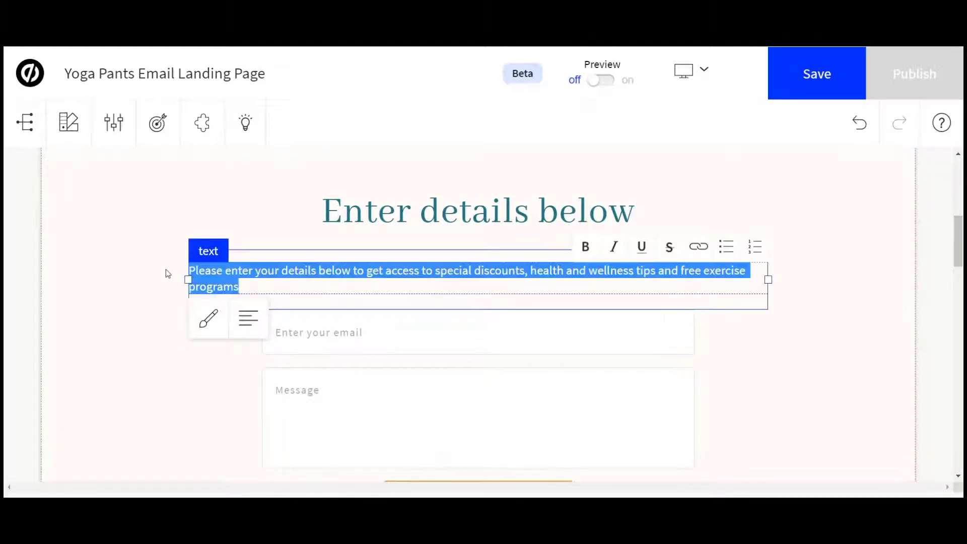
key("BackSpace")
left_click(108, 285)
scroll(112, 287, "up", 3)
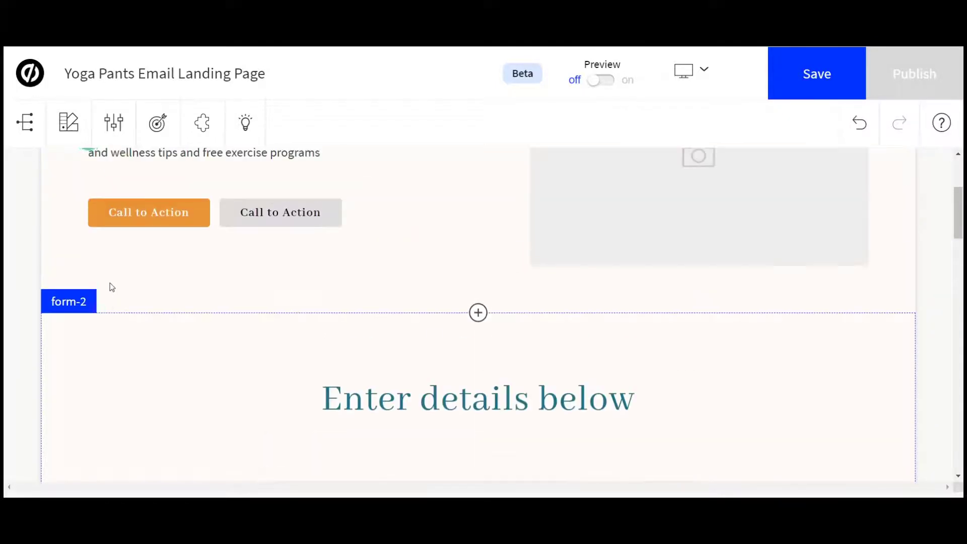
scroll(112, 287, "up", 3)
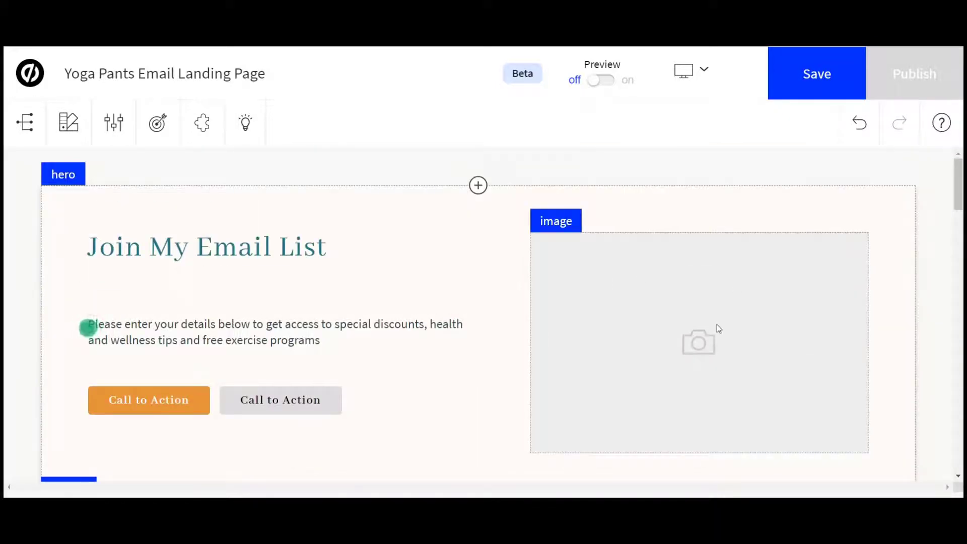
scroll(280, 306, "down", 1)
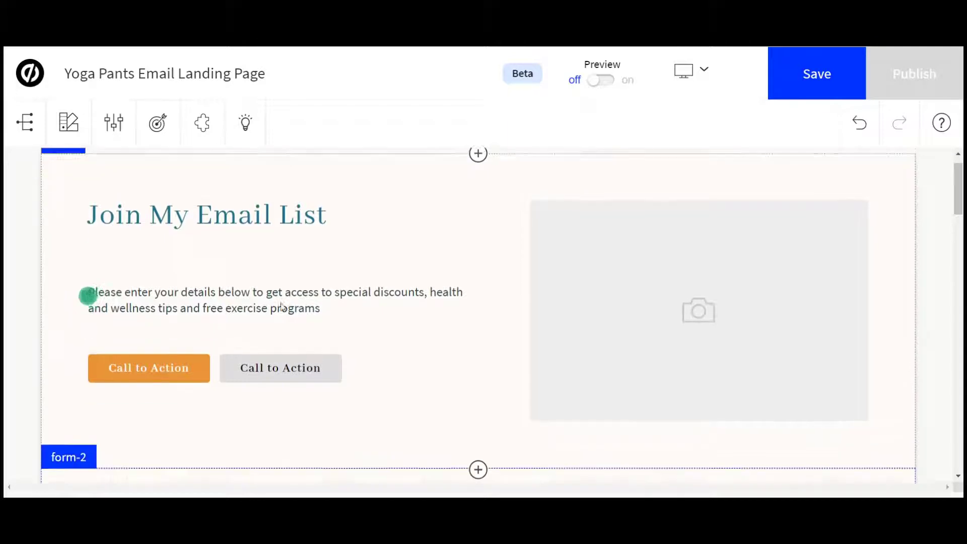
scroll(280, 306, "down", 4)
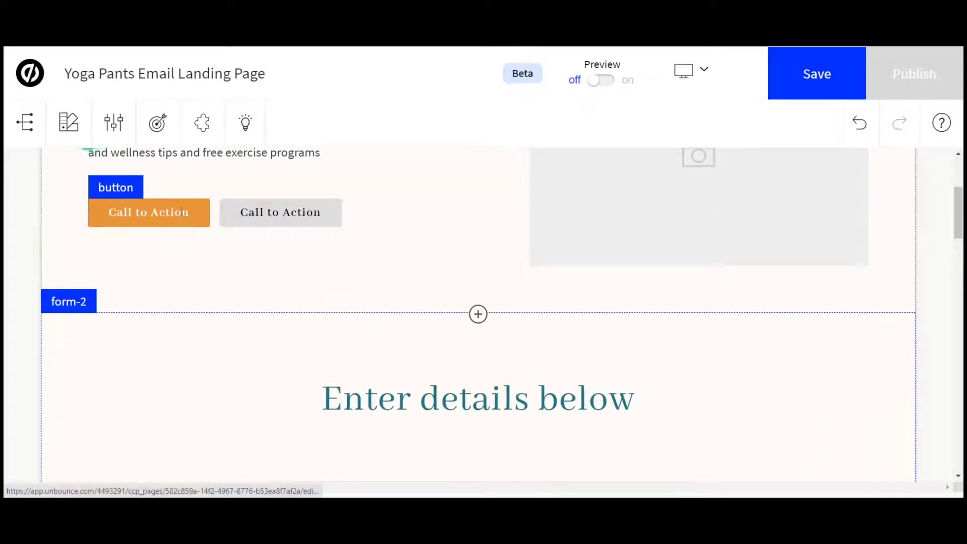
- Inspect the link and style settings of the hero section's orange Call to Action button without changing them
left_click(181, 211)
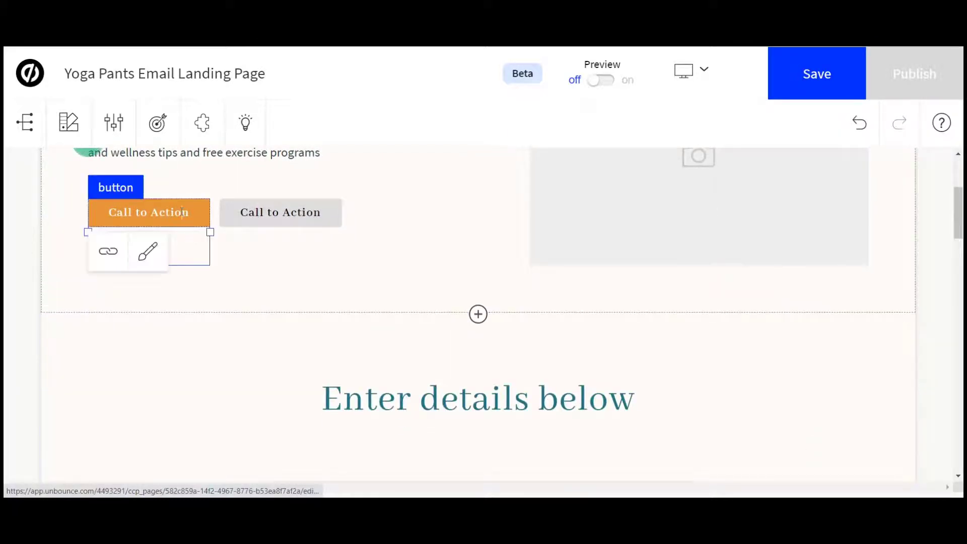
left_click(109, 252)
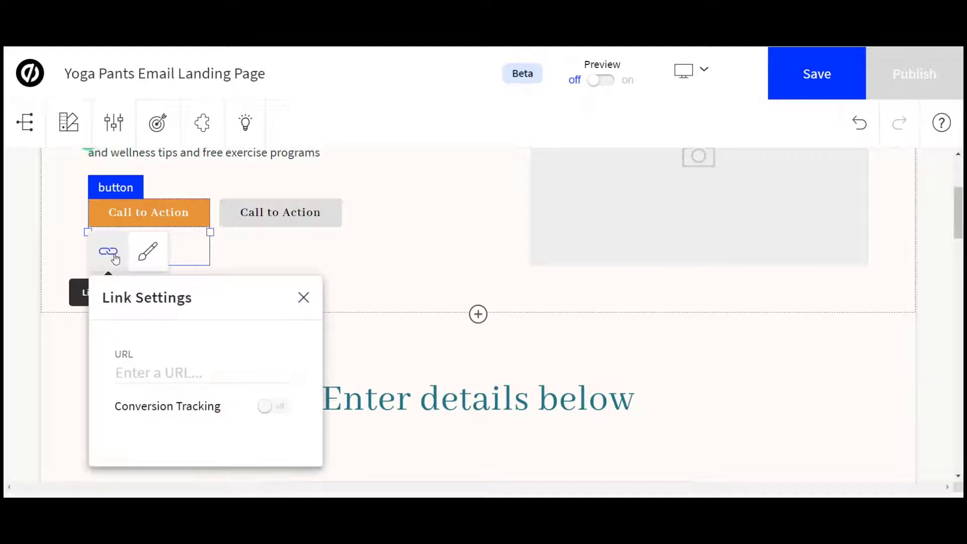
left_click(385, 261)
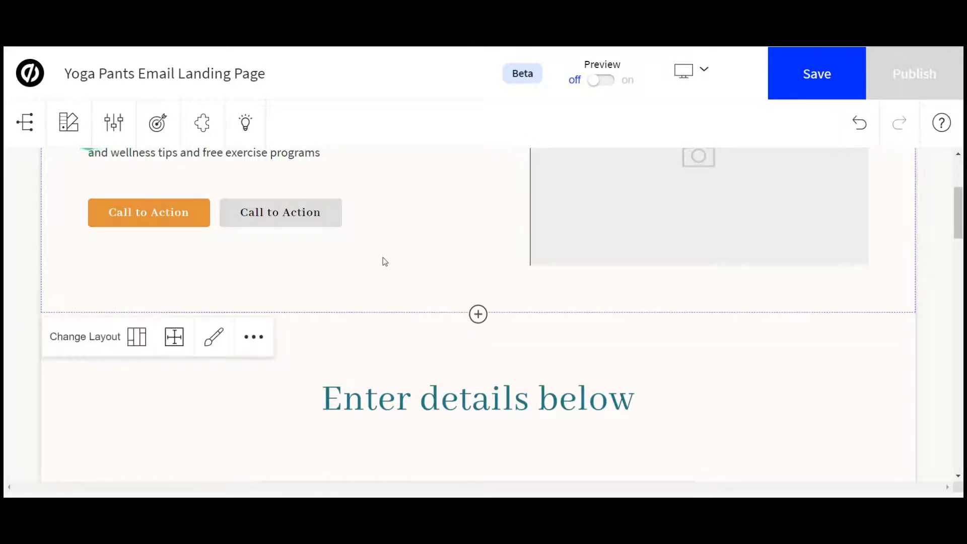
scroll(384, 261, "up", 4)
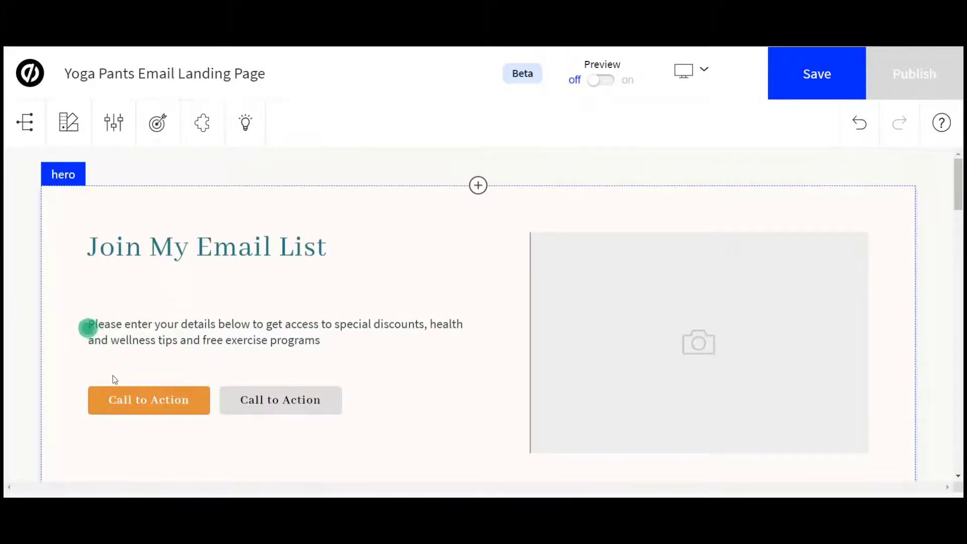
left_click(110, 399)
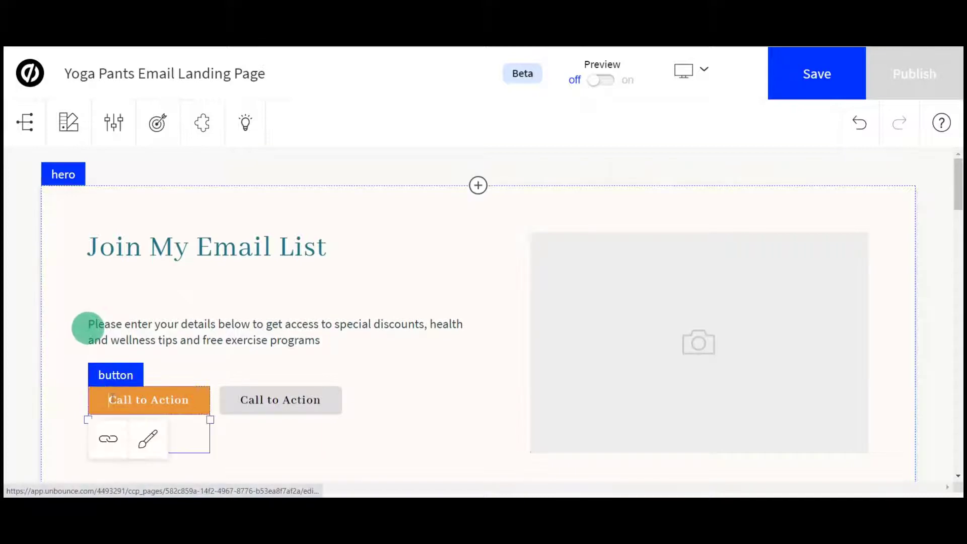
left_click(147, 440)
left_click(456, 256)
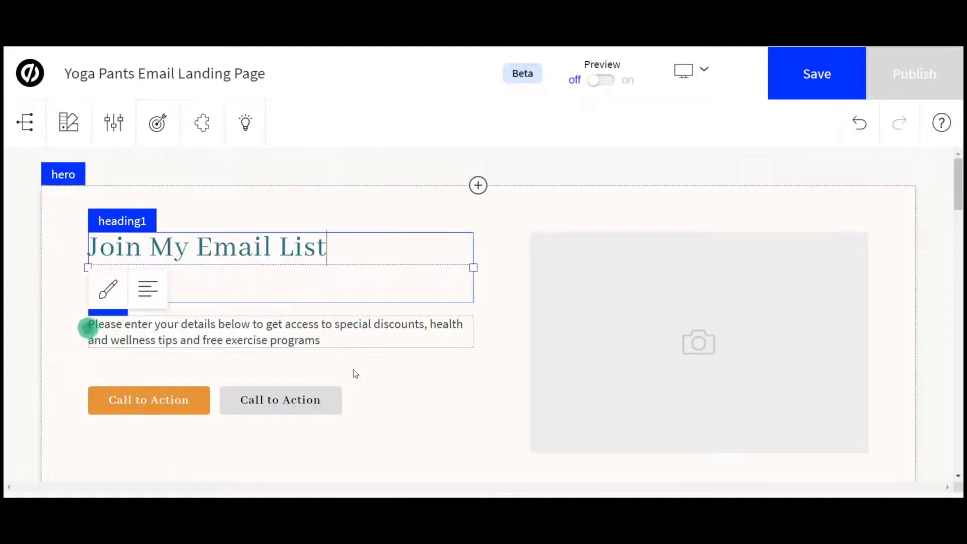
left_click(166, 400)
left_click(451, 339)
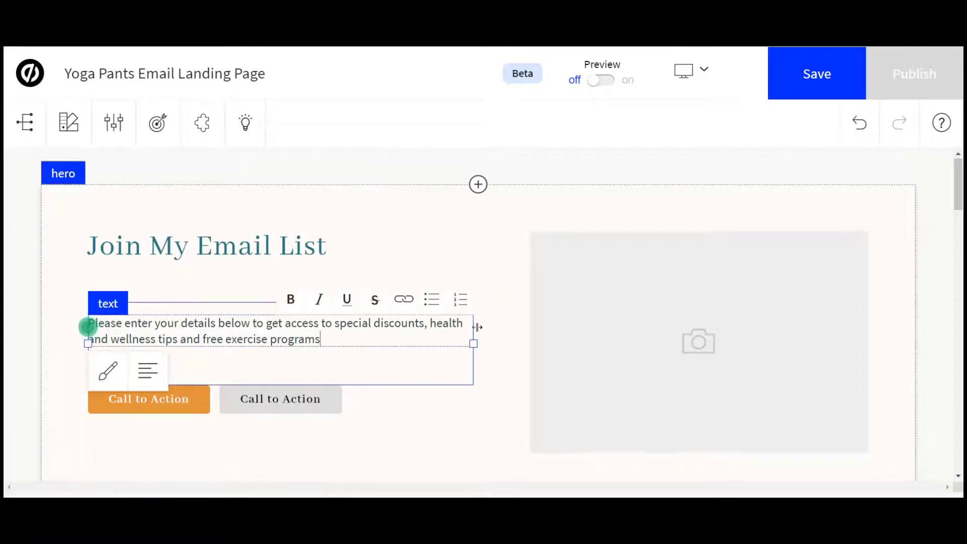
- Review the whole landing page from the hero section through the form and Benefits sections to the testimonials
scroll(477, 327, "down", 18)
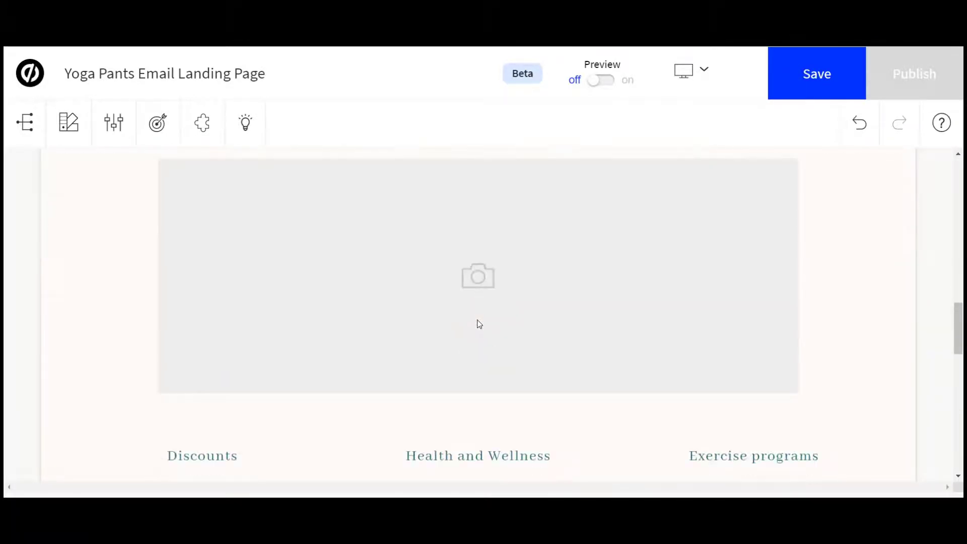
scroll(479, 324, "down", 15)
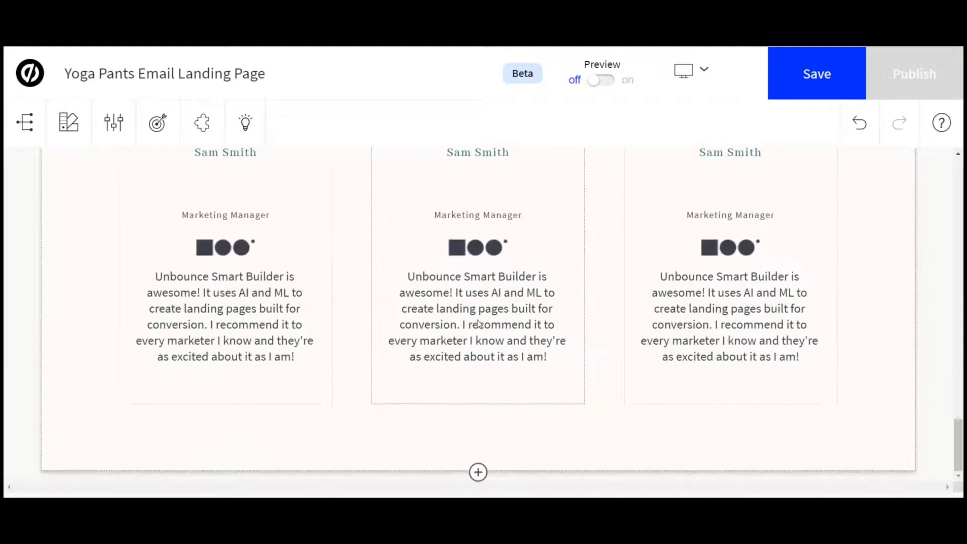
scroll(477, 324, "up", 20)
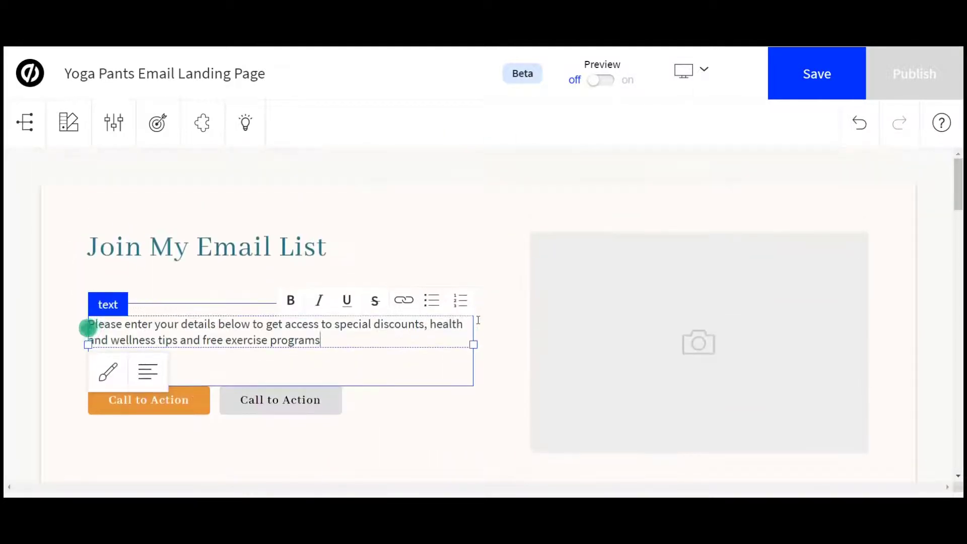
left_click(563, 207)
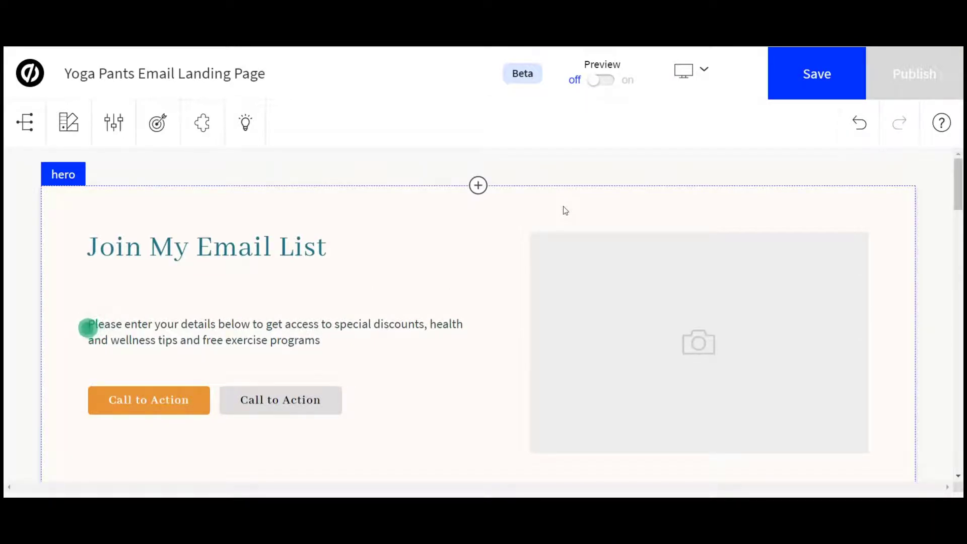
scroll(432, 218, "down", 2)
scroll(378, 243, "up", 2)
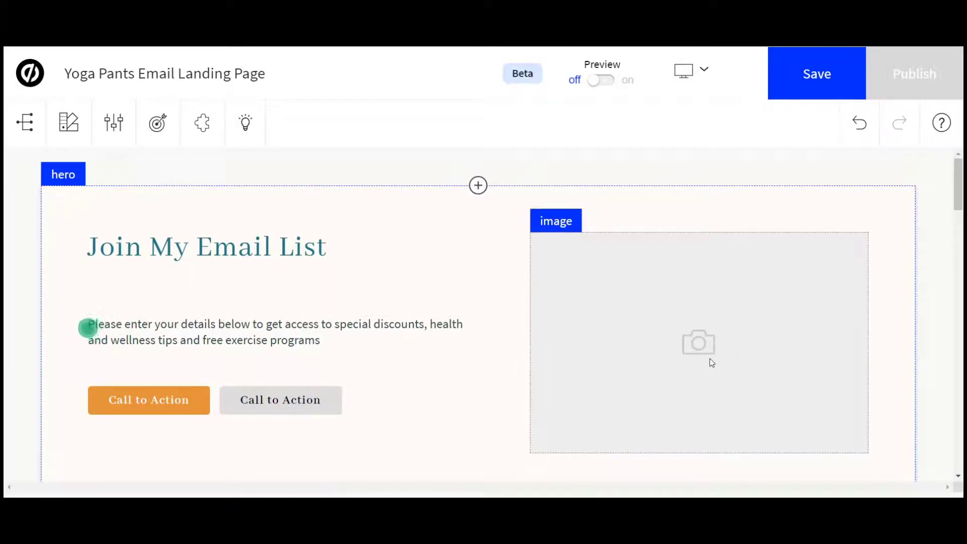
scroll(708, 358, "down", 5)
scroll(438, 285, "down", 6)
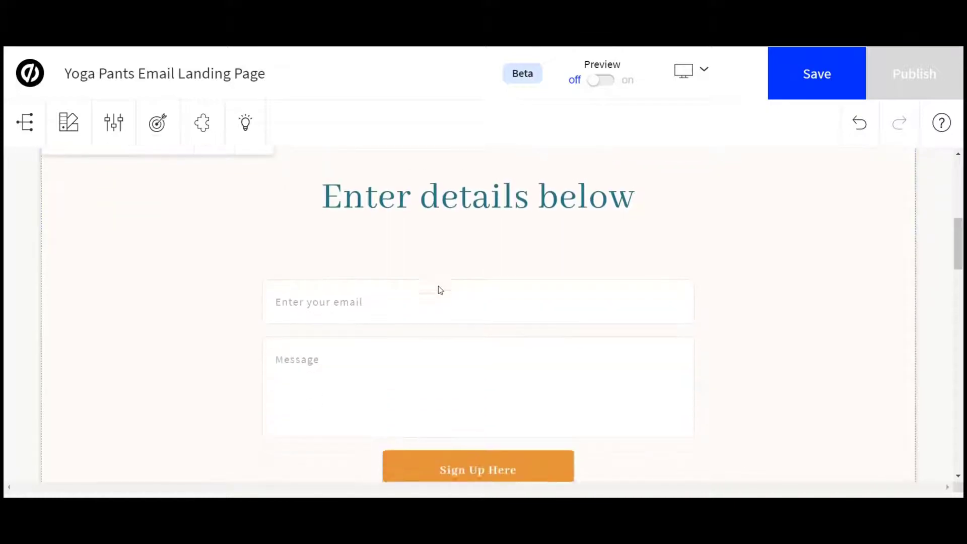
scroll(378, 295, "down", 3)
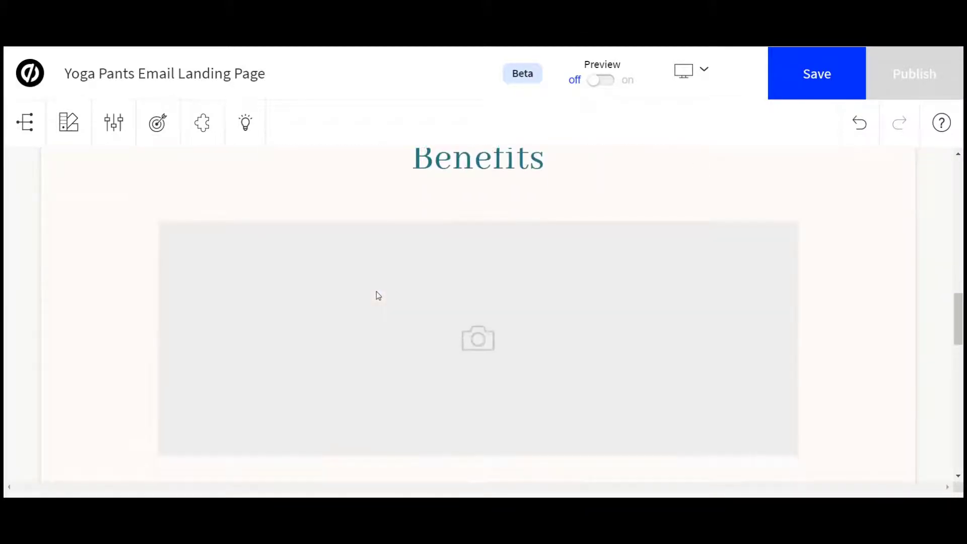
scroll(378, 294, "up", 14)
scroll(378, 294, "down", 3)
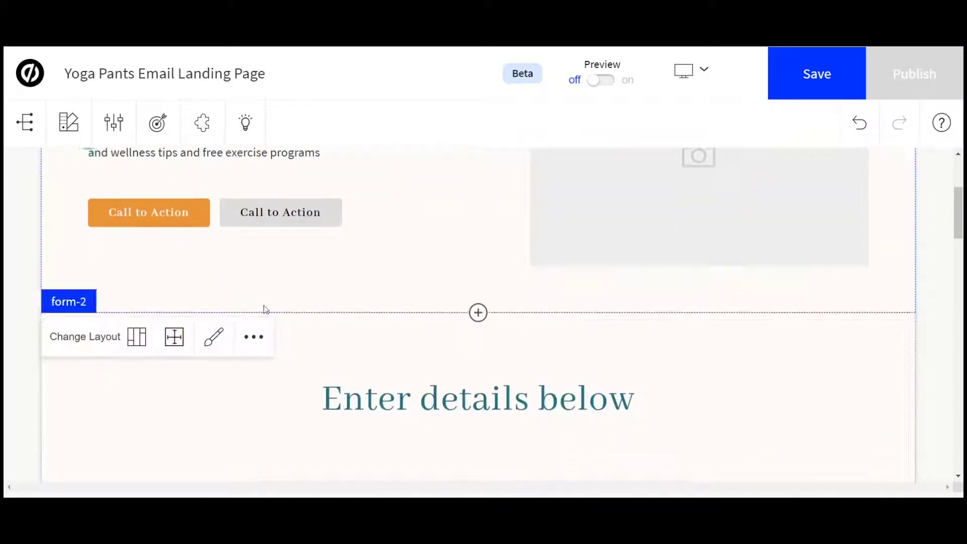
scroll(230, 240, "up", 3)
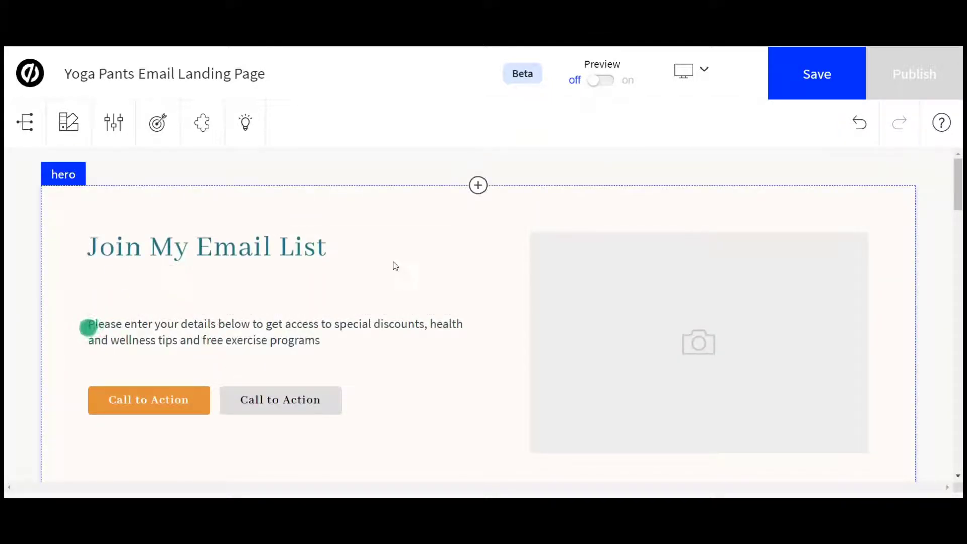
scroll(405, 263, "down", 1)
scroll(405, 263, "down", 15)
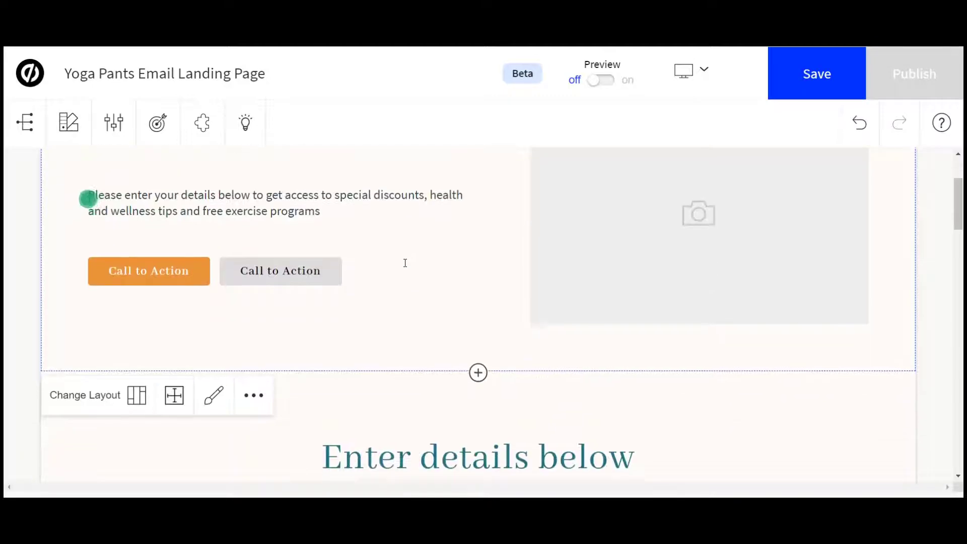
scroll(405, 263, "down", 15)
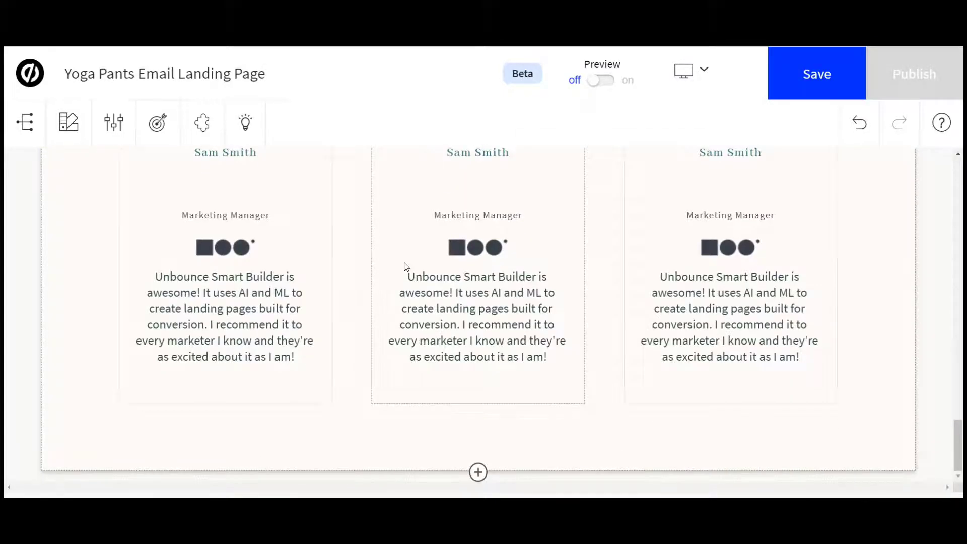
scroll(406, 267, "up", 20)
scroll(406, 267, "down", 8)
scroll(405, 266, "down", 10)
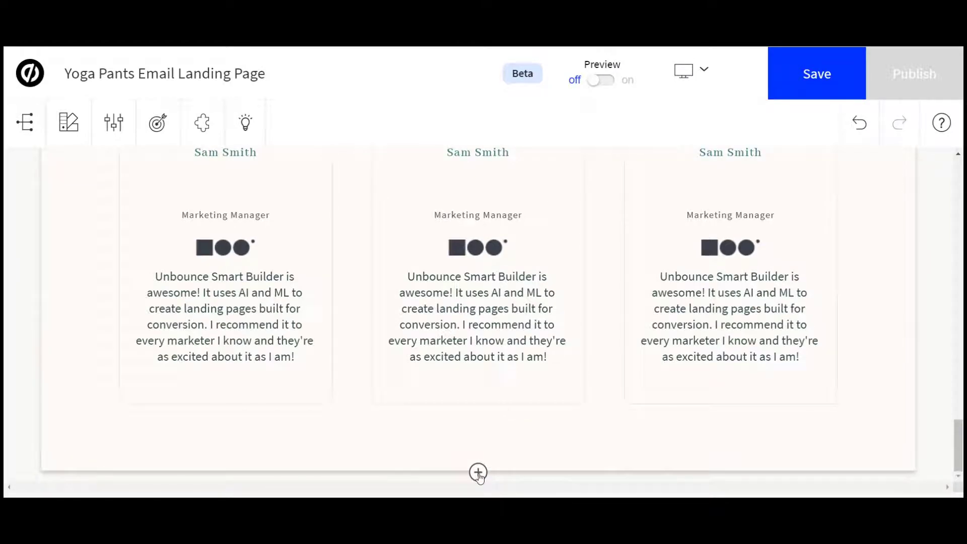
- Save the Yoga Pants Email Landing Page and publish it
scroll(522, 384, "up", 10)
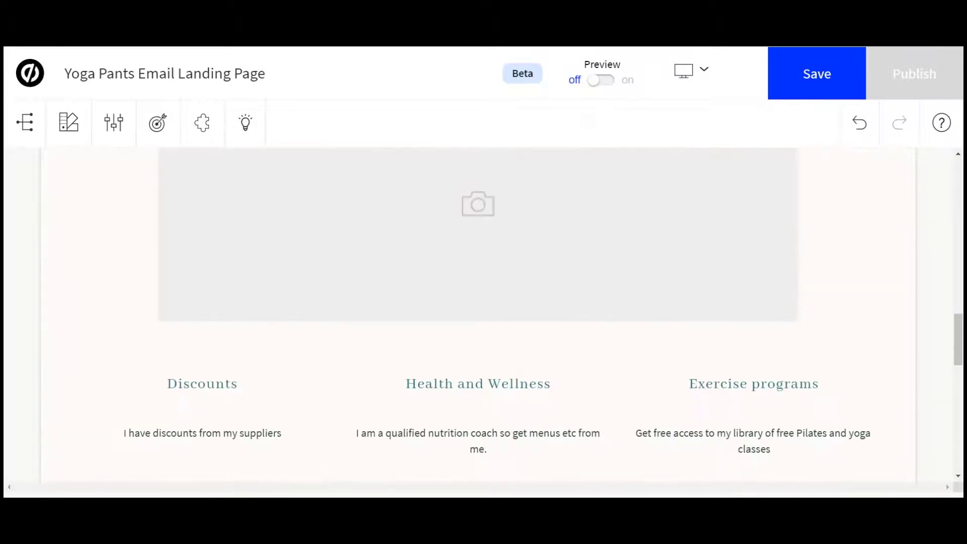
left_click(829, 70)
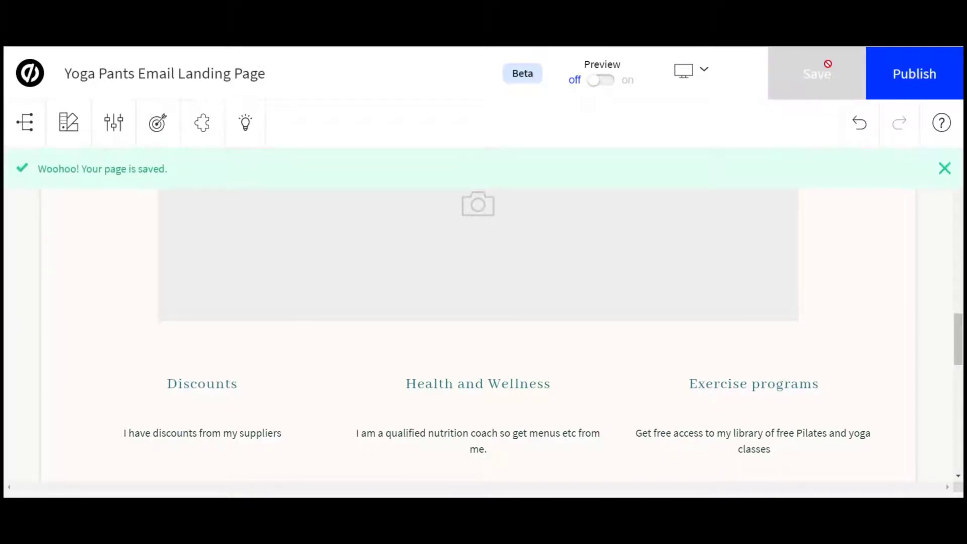
left_click(913, 80)
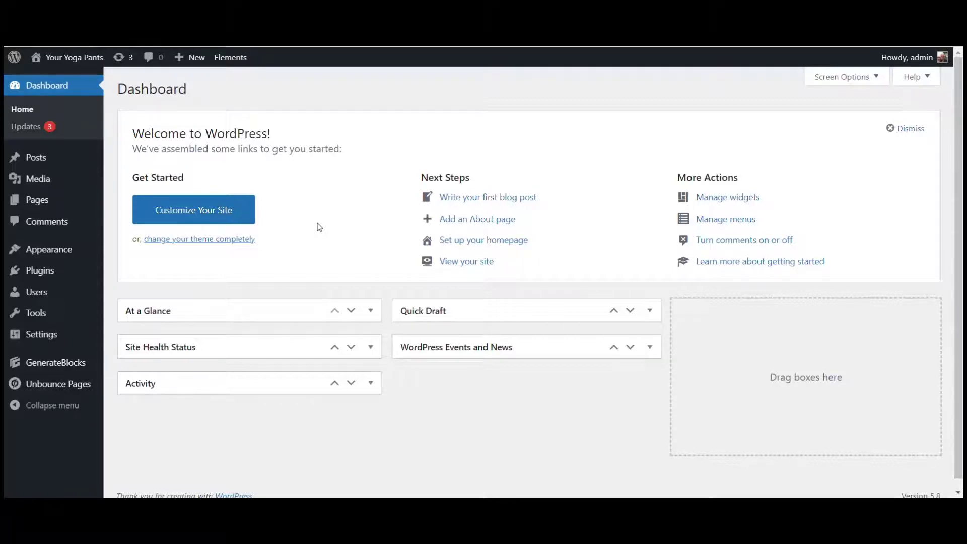
- Switch to the WordPress dashboard, check the installed plugins for Unbounce Landing Pages and open Unbounce Pages
mouse_move(57, 387)
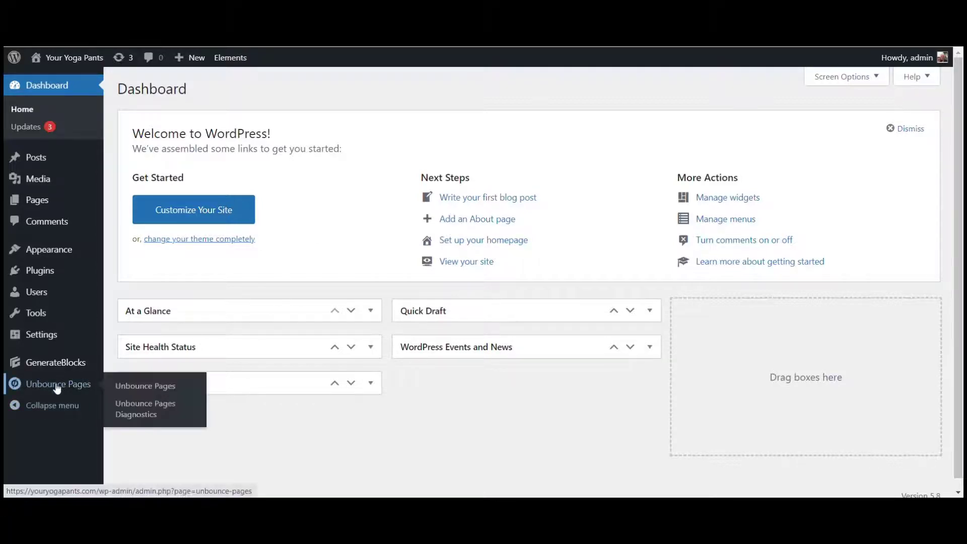
mouse_move(49, 276)
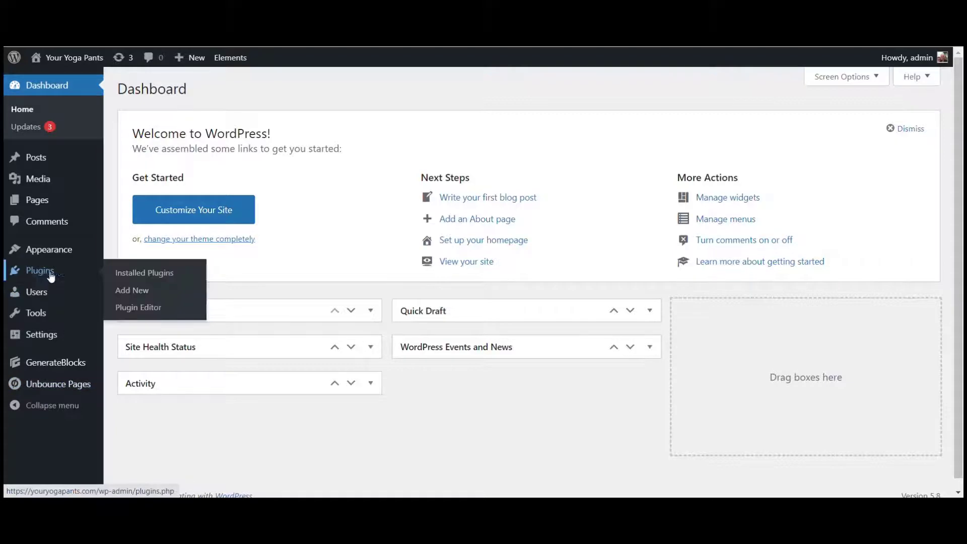
left_click(149, 272)
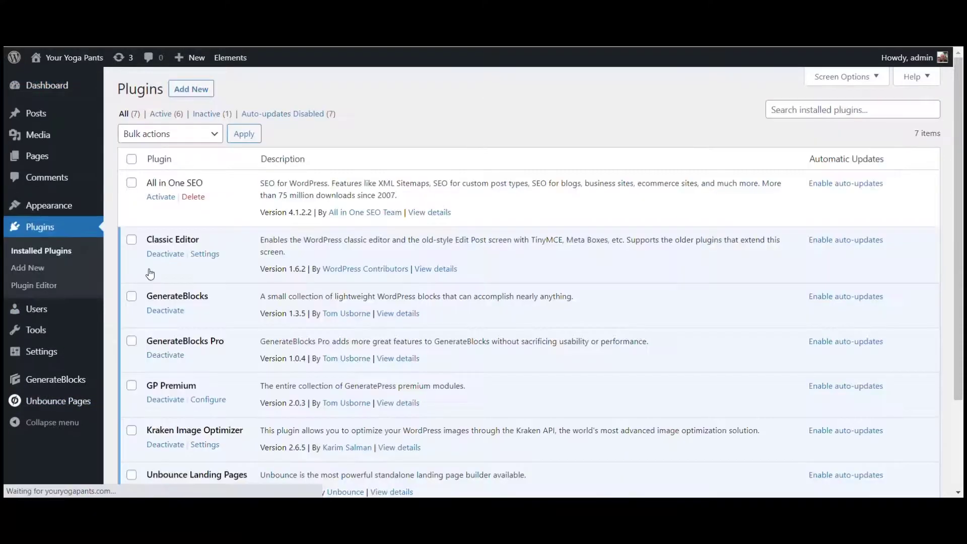
scroll(229, 282, "down", 4)
scroll(228, 284, "down", 2)
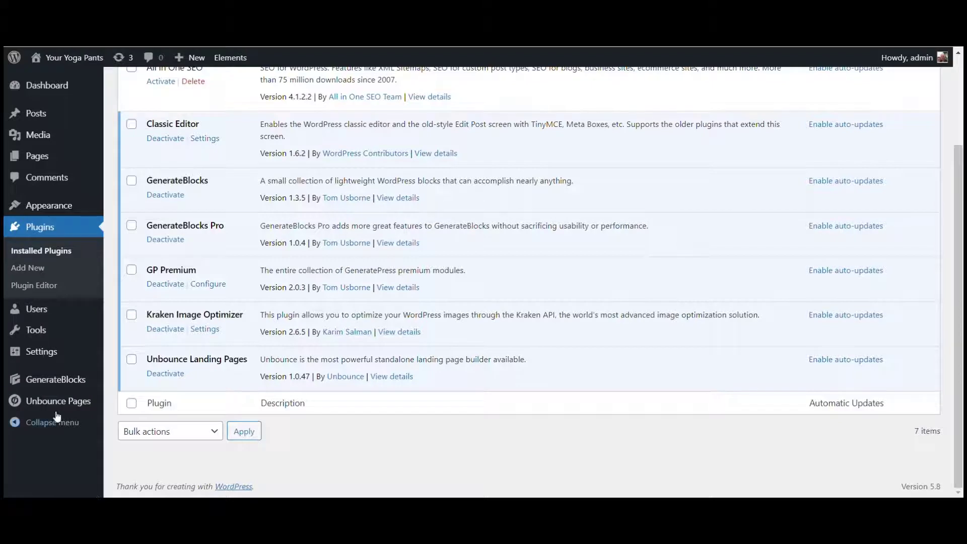
mouse_move(62, 404)
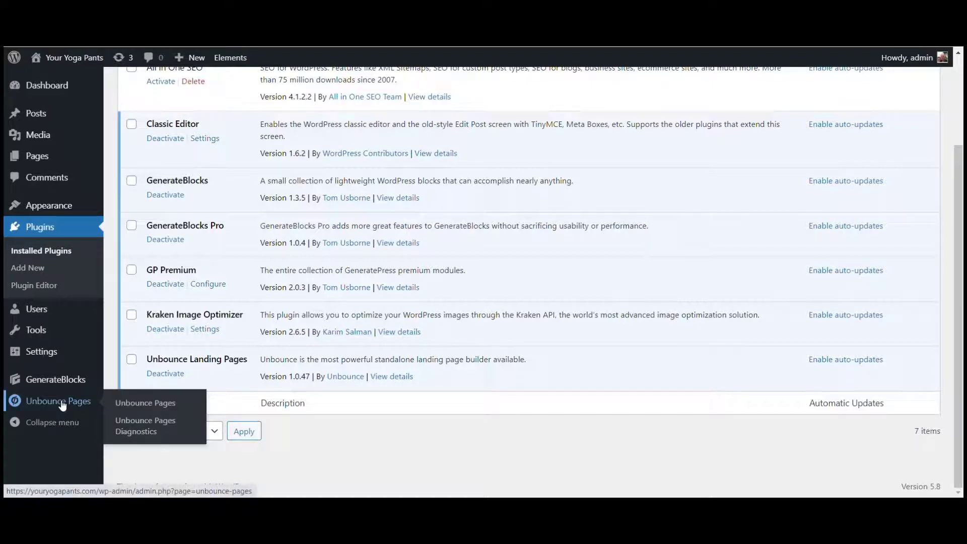
left_click(125, 402)
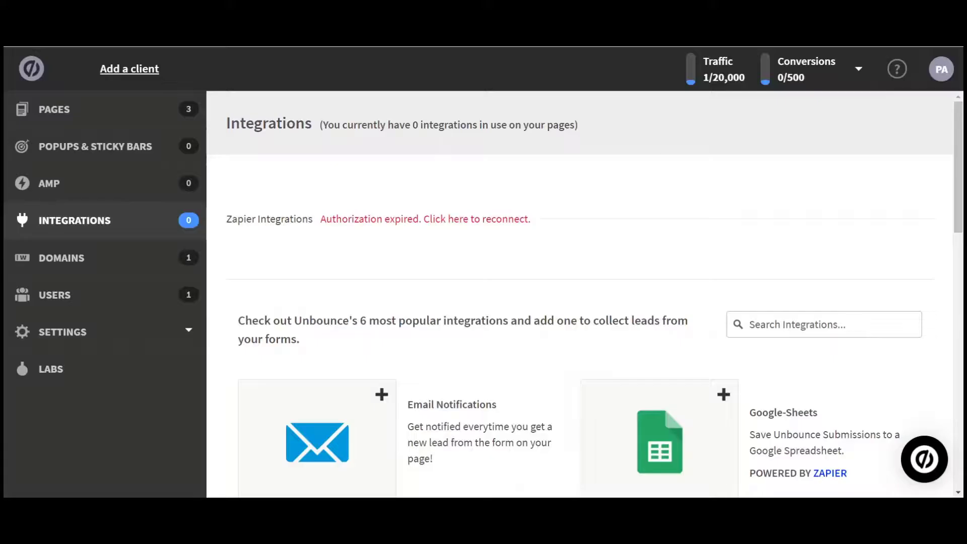
- Switch to the Unbounce account, check its connected domains and browse the available integrations
left_click(78, 260)
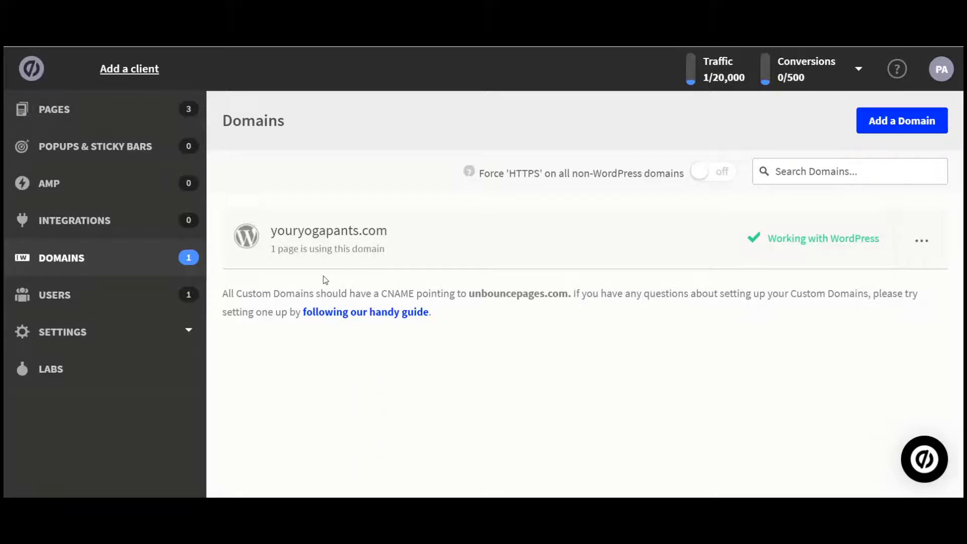
left_click(101, 223)
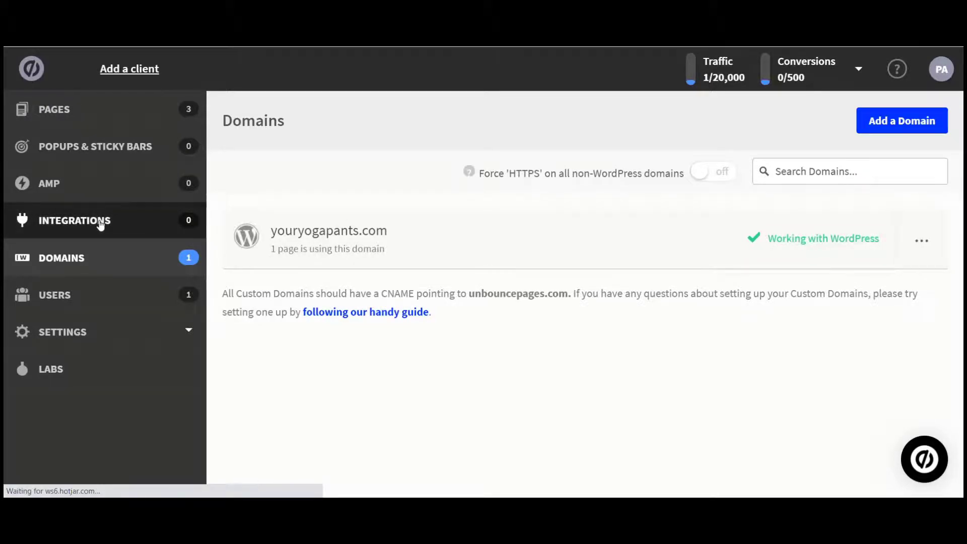
scroll(500, 258, "down", 12)
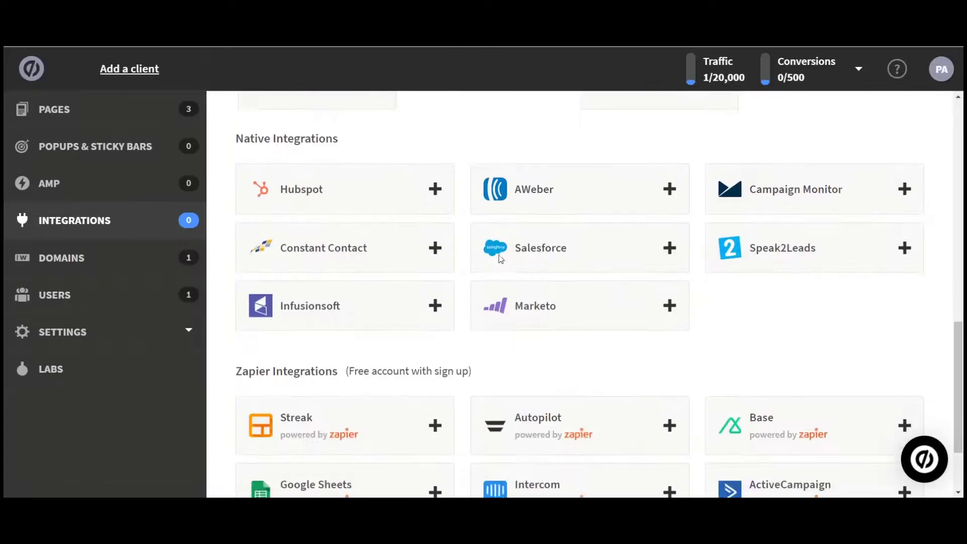
scroll(421, 231, "up", 4)
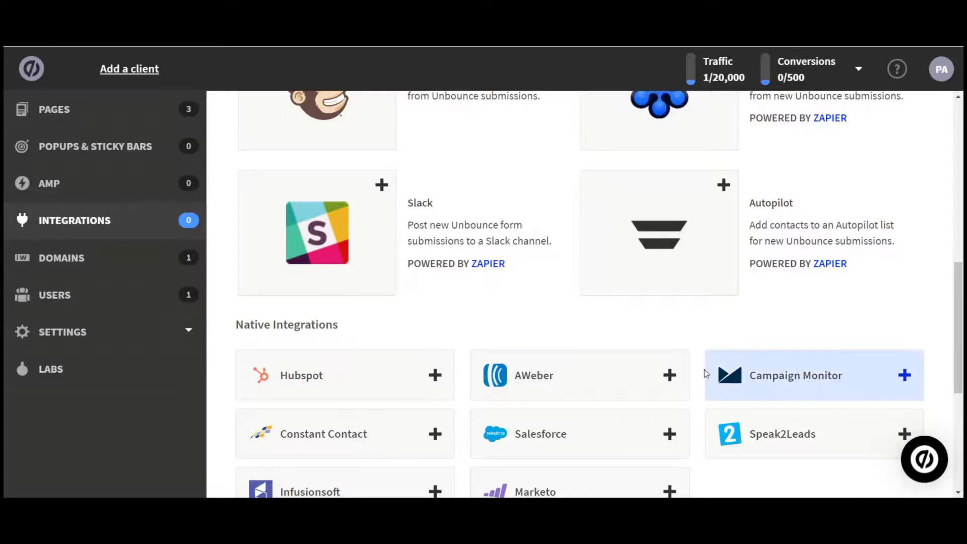
- Examine the page selection for the AWeber integration, close it and look over the other native integrations
left_click(668, 374)
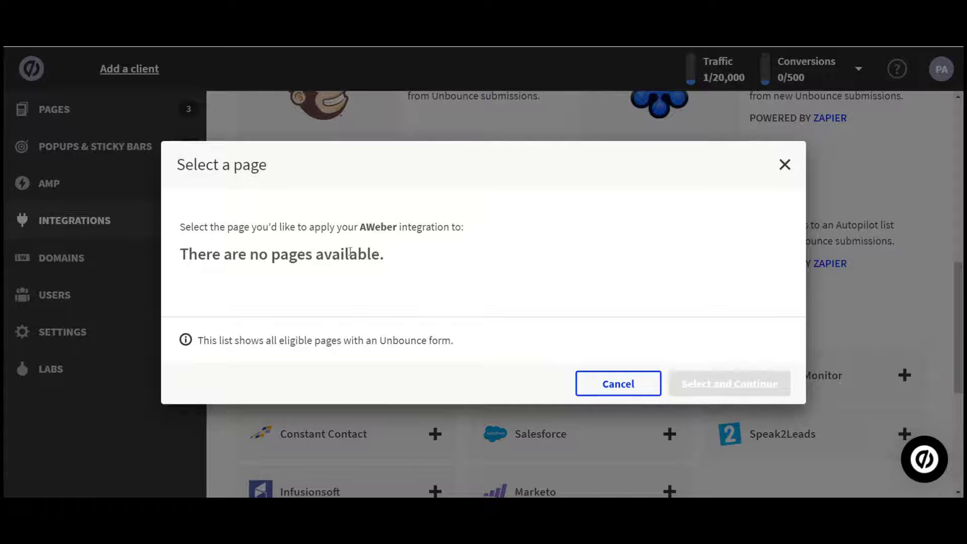
left_click(784, 165)
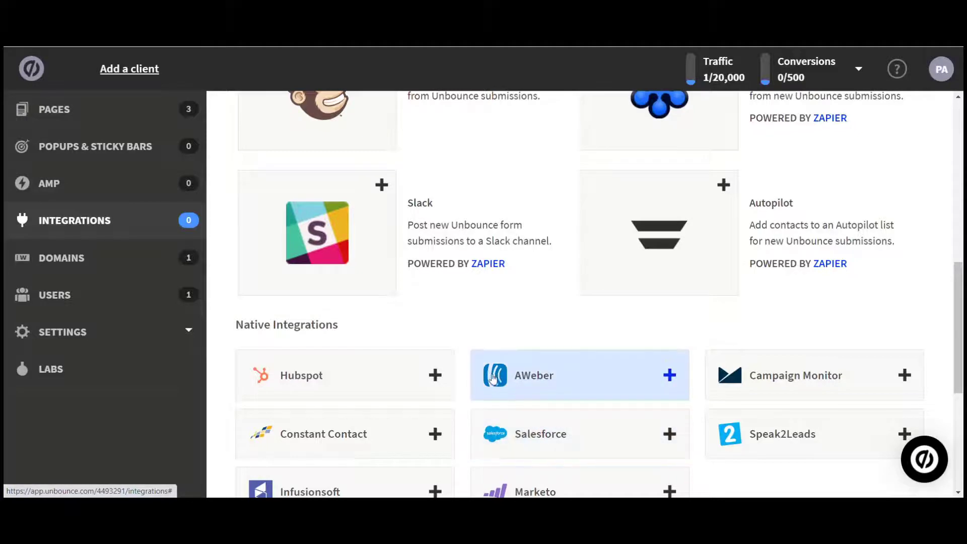
scroll(308, 296, "down", 3)
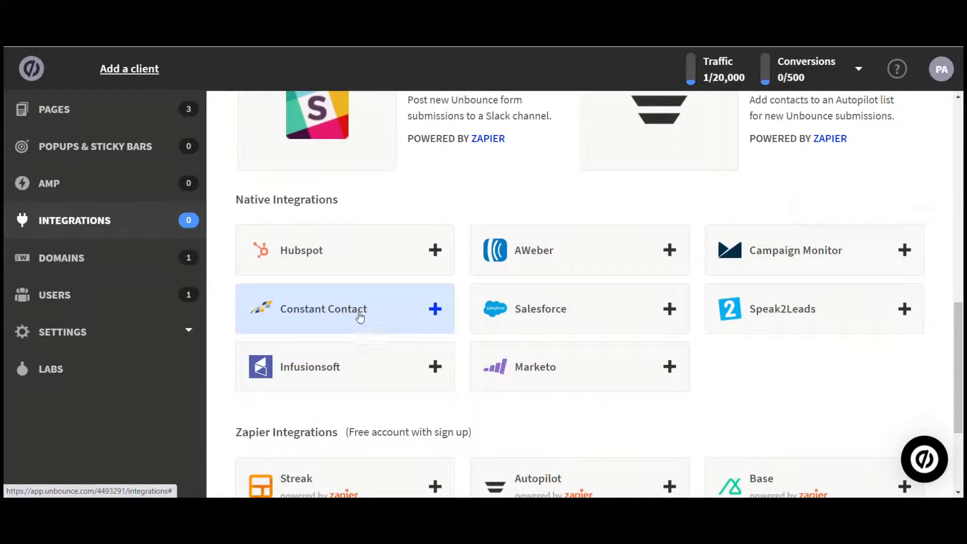
- Look through the popular, native and Zapier integrations offered for collecting form leads, from email notifications to ActiveCampaign
scroll(360, 312, "up", 5)
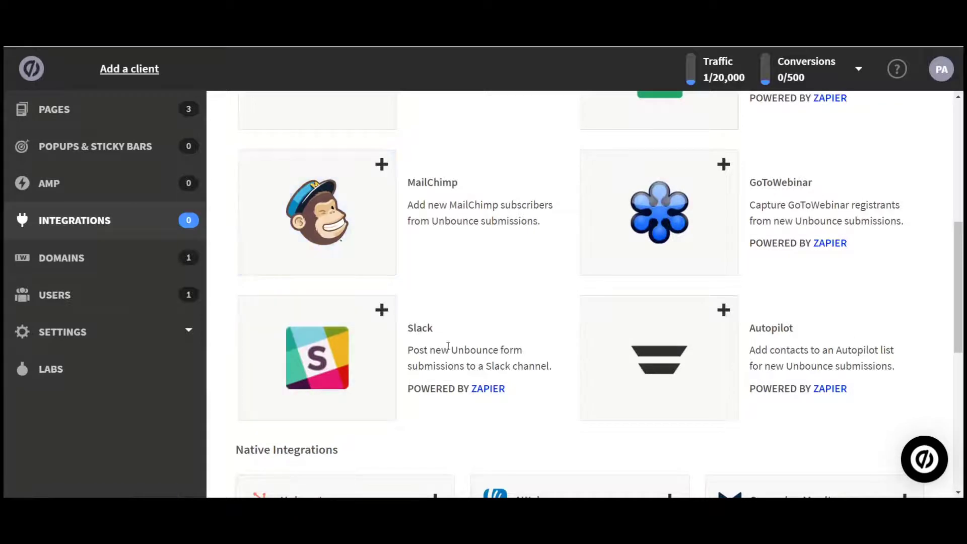
scroll(453, 322, "down", 3)
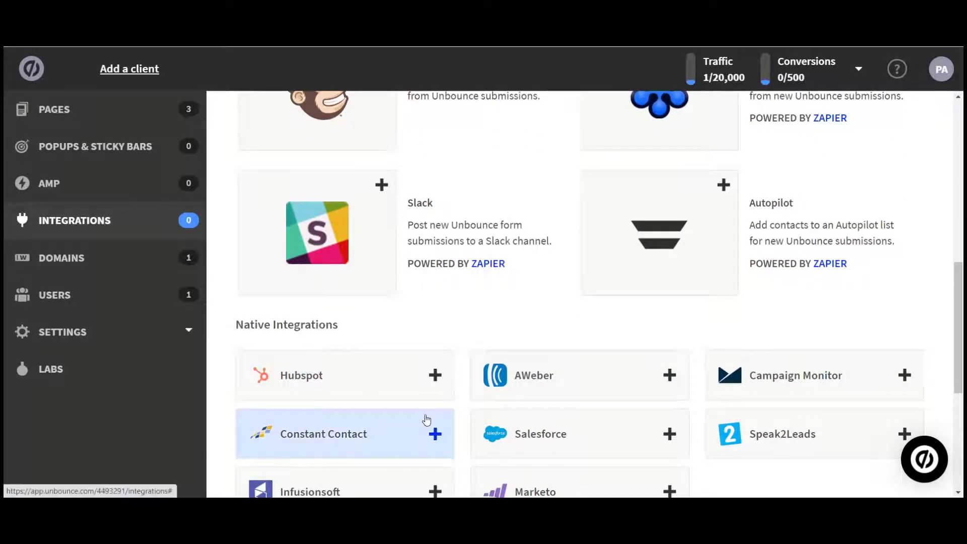
scroll(427, 420, "down", 3)
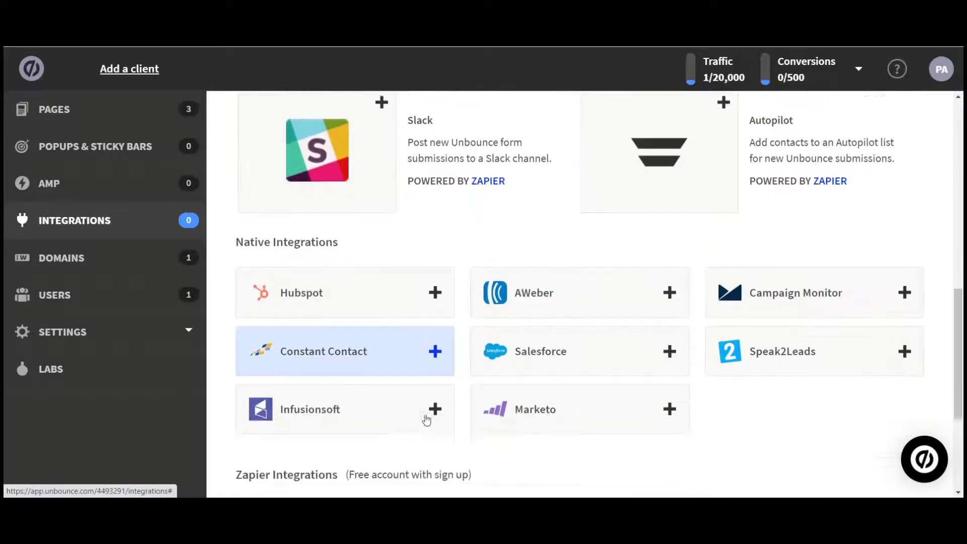
scroll(569, 312, "down", 3)
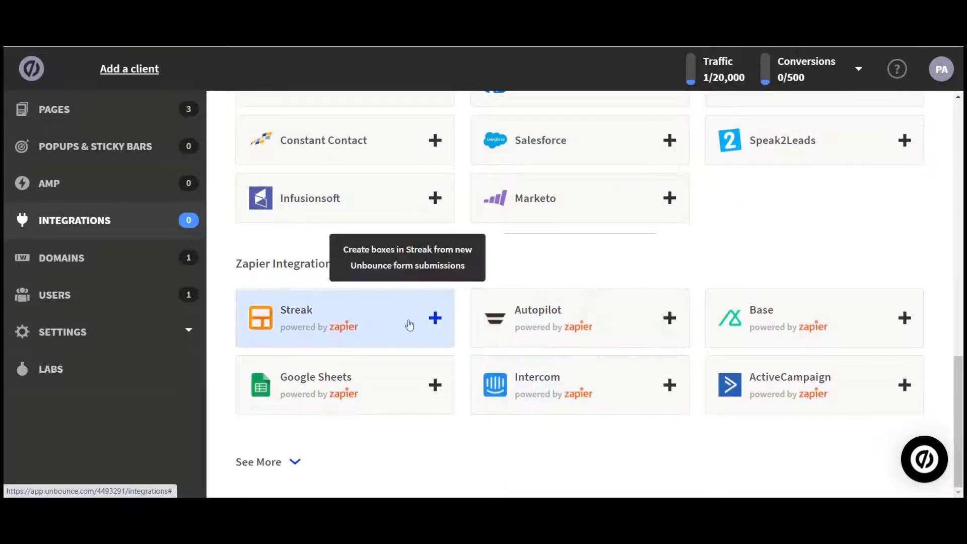
scroll(480, 368, "up", 10)
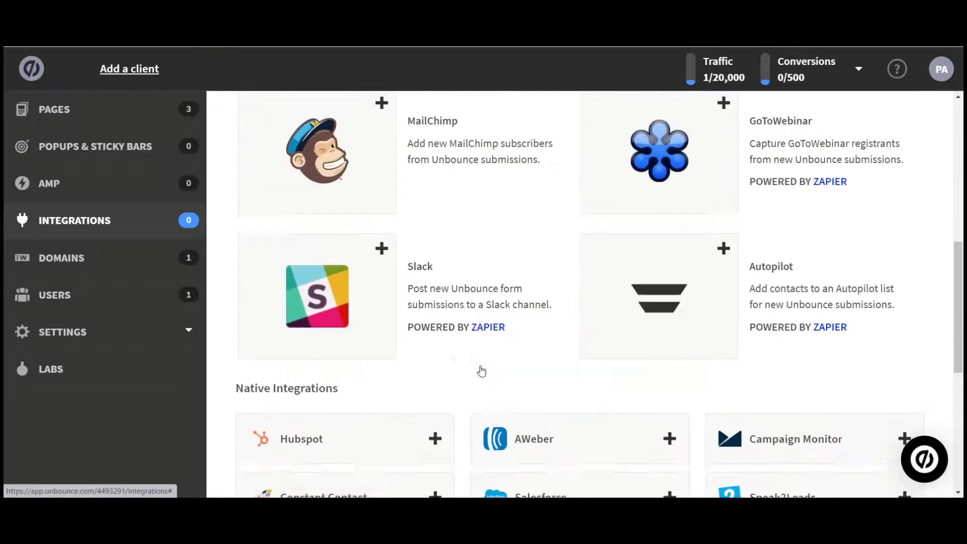
scroll(480, 367, "down", 2)
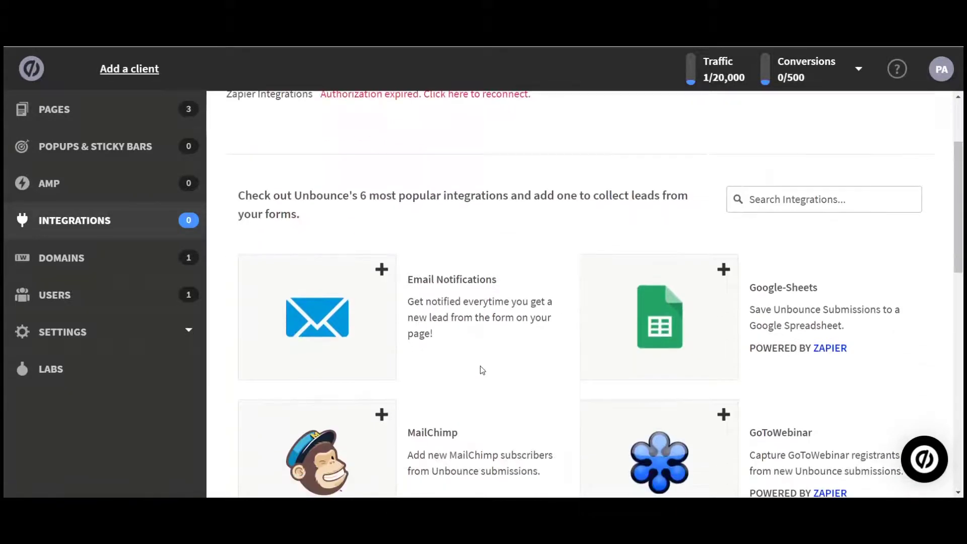
scroll(482, 370, "down", 1)
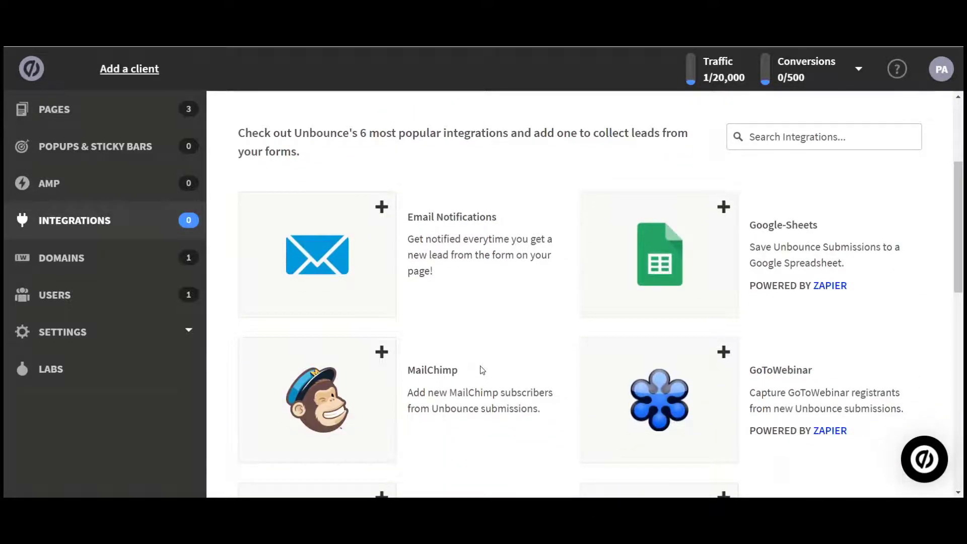
- Check the connected domains and open the overview of the Yoga Pants Email Landing Page from the page list
left_click(75, 263)
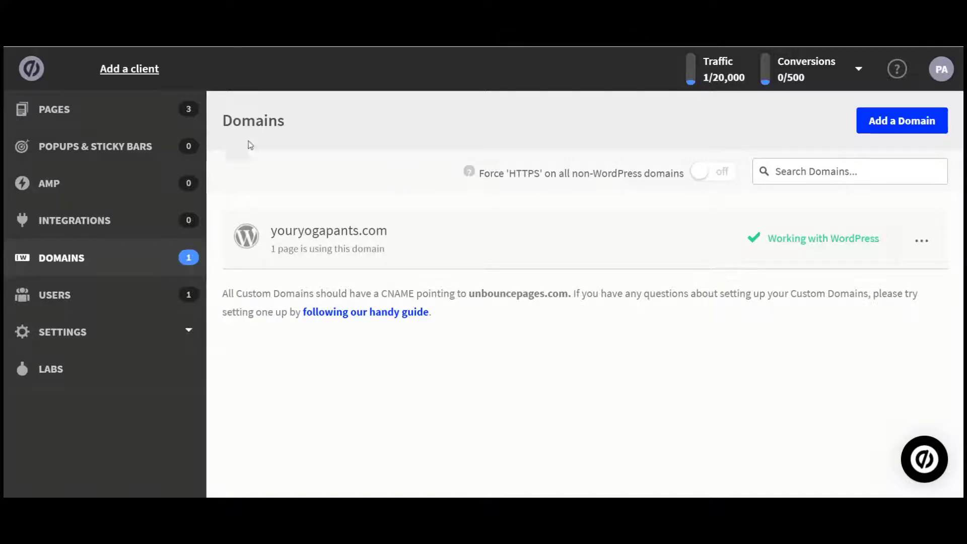
left_click(55, 116)
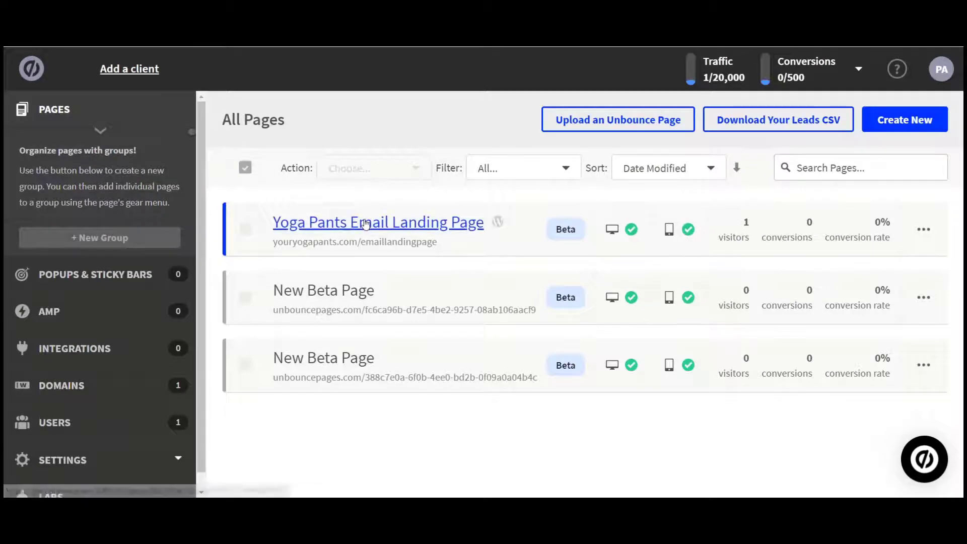
left_click(365, 223)
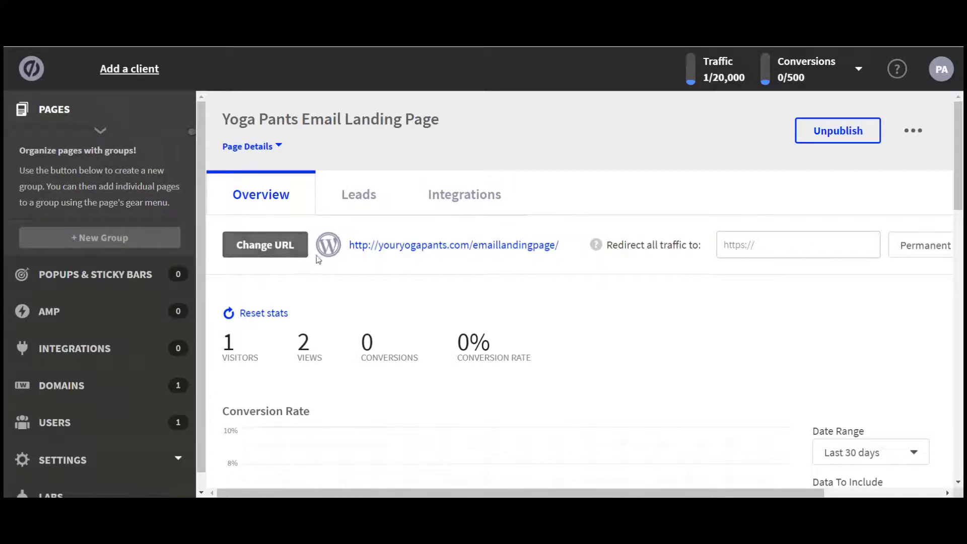
- Examine the landing page's URL settings without changing them, and review its conversion chart, traffic modes and active variant
left_click(266, 247)
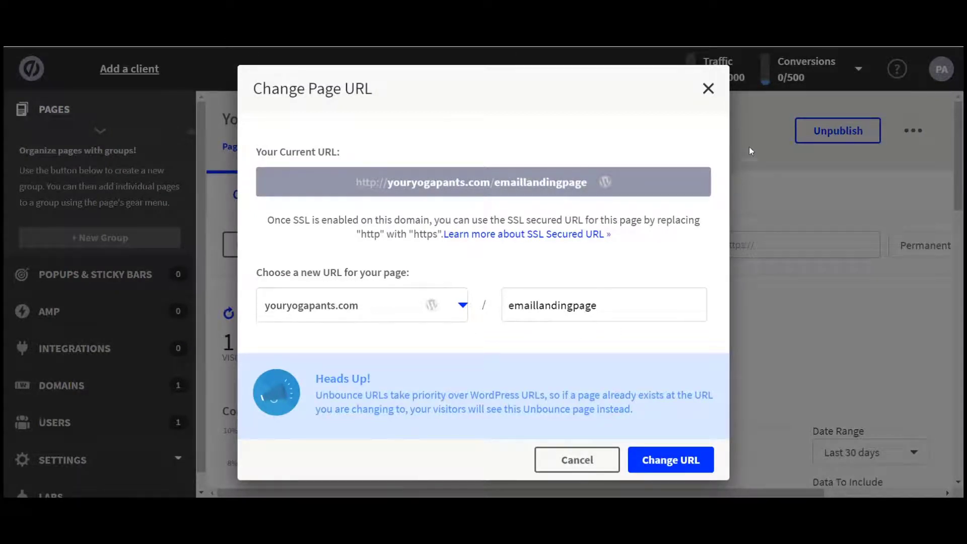
left_click(707, 89)
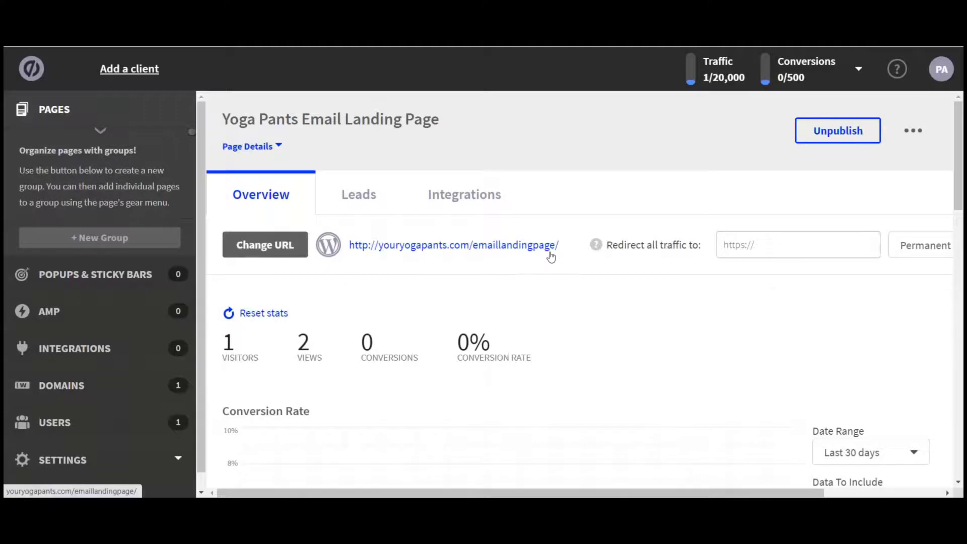
scroll(722, 317, "down", 5)
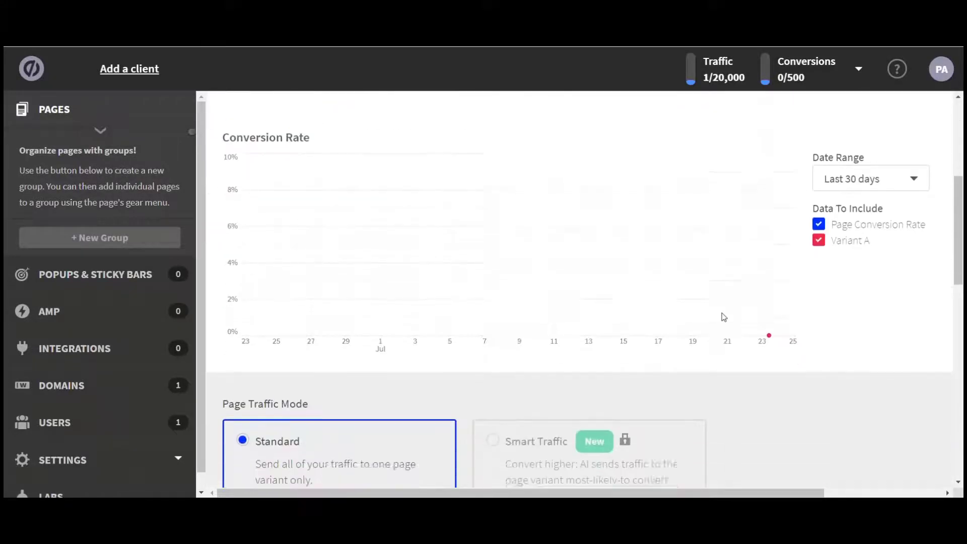
scroll(721, 313, "down", 8)
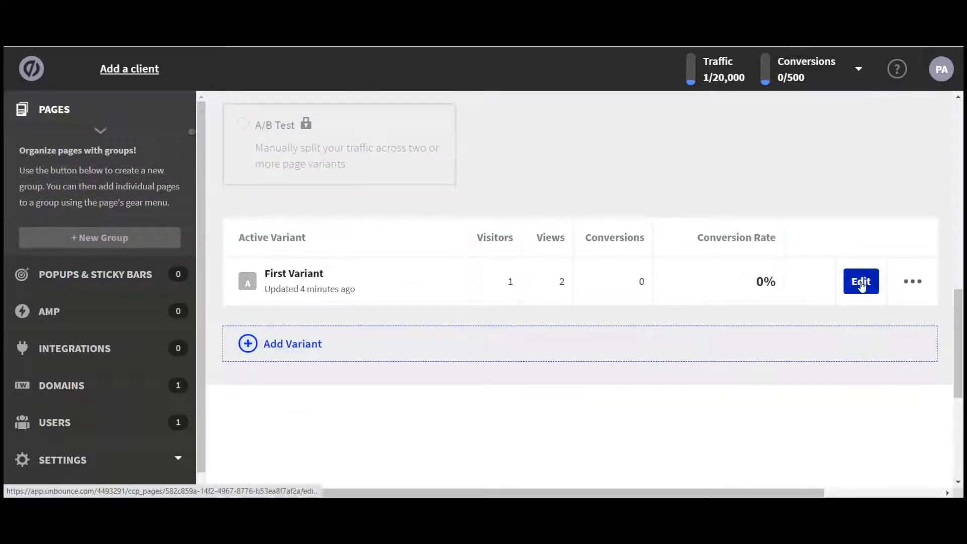
scroll(861, 285, "up", 10)
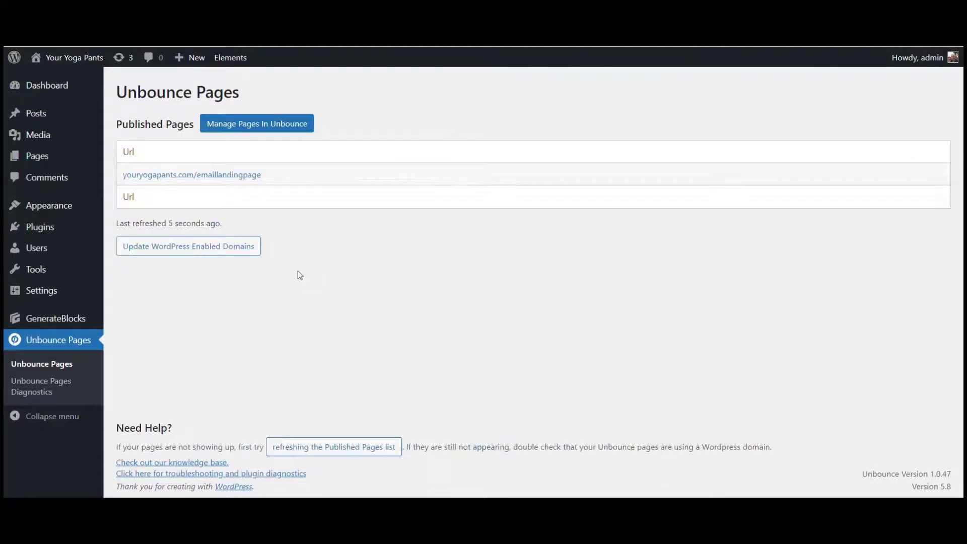
- From Unbounce Pages in the WordPress dashboard, open the published youryogapants.com/emaillandingpage and look over its form, benefits and testimonials sections
left_click(204, 175)
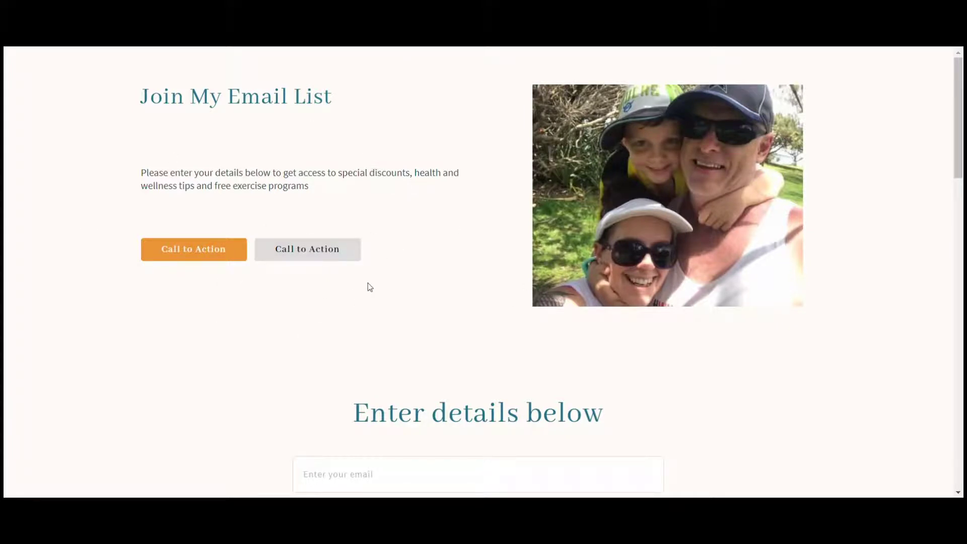
scroll(367, 282, "down", 3)
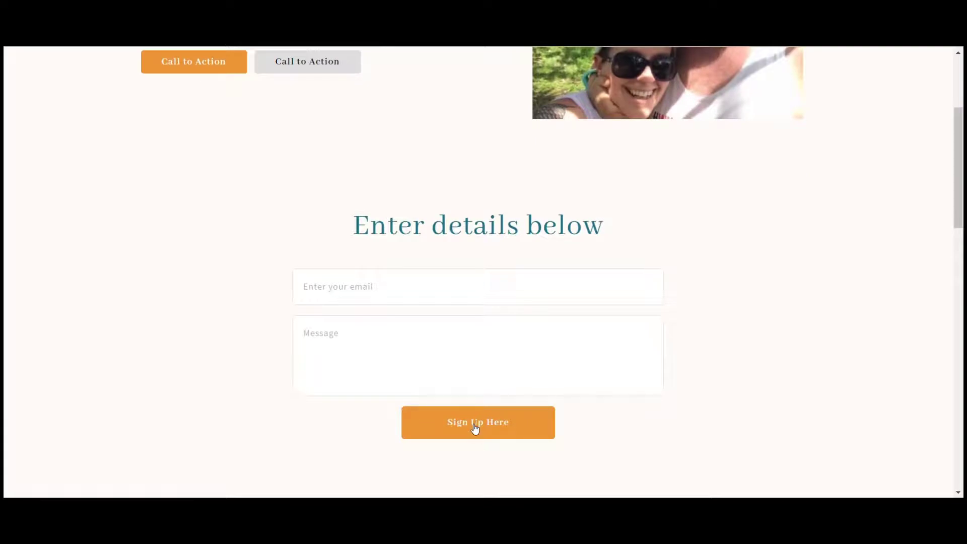
scroll(405, 373, "down", 12)
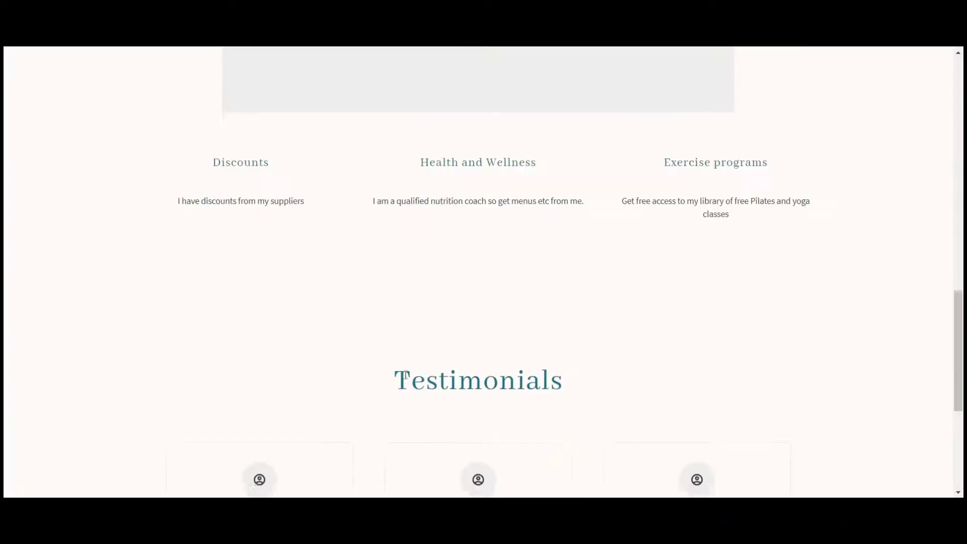
scroll(406, 375, "up", 15)
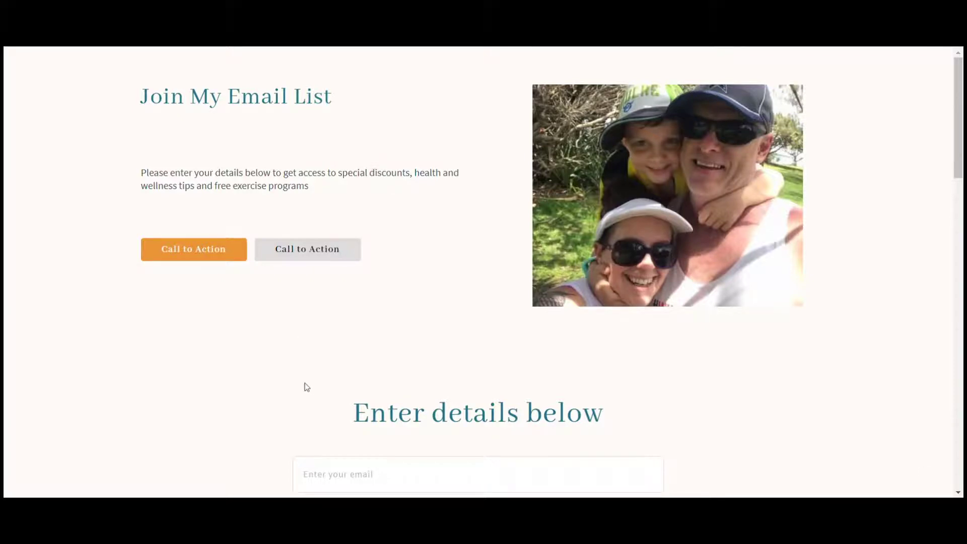
scroll(307, 386, "down", 5)
scroll(307, 386, "up", 5)
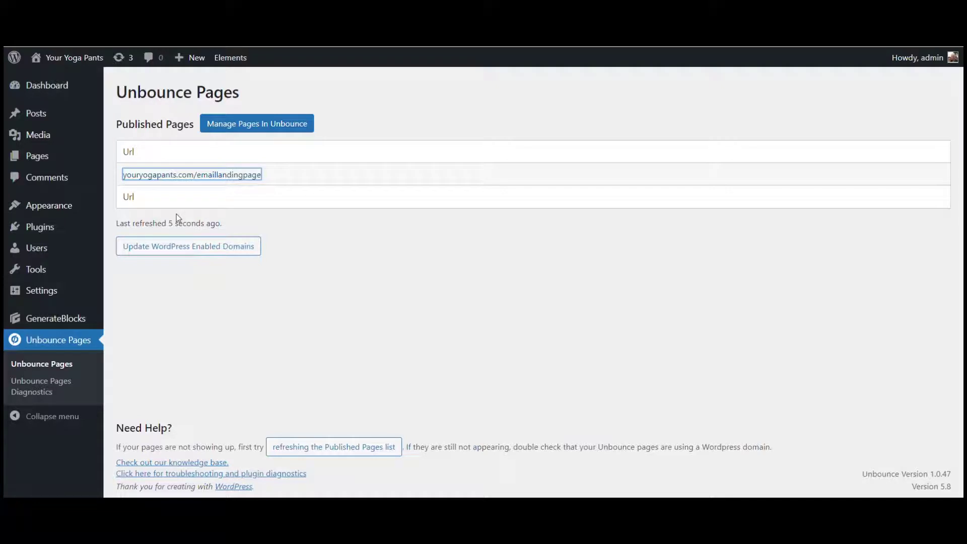
- Create a new WordPress page titled "Email Landing Page" and save it as a draft
left_click(42, 160)
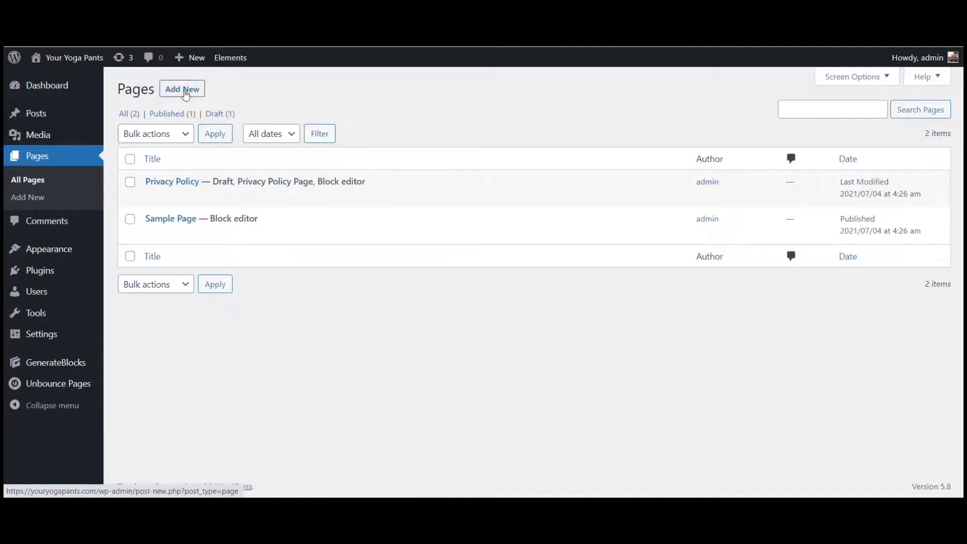
left_click(185, 93)
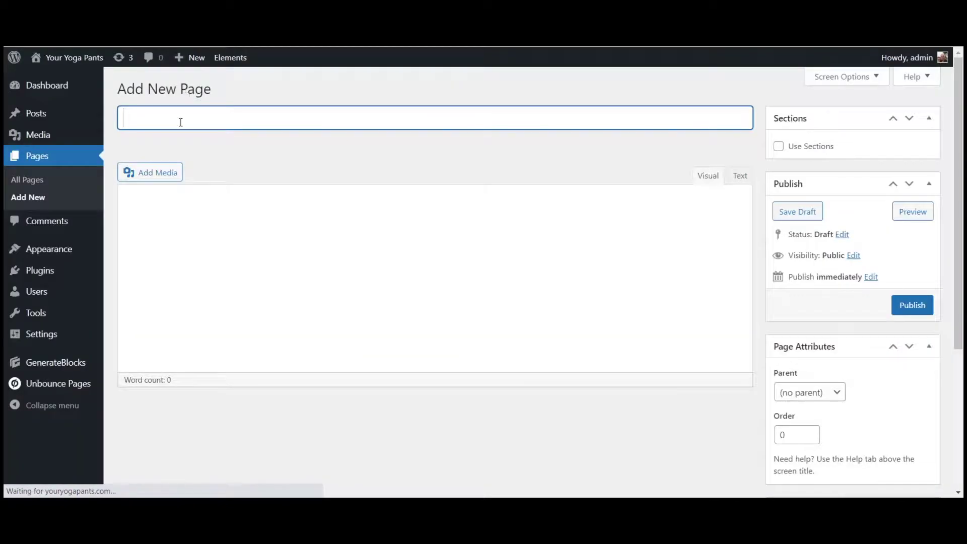
type("Email Landing Page")
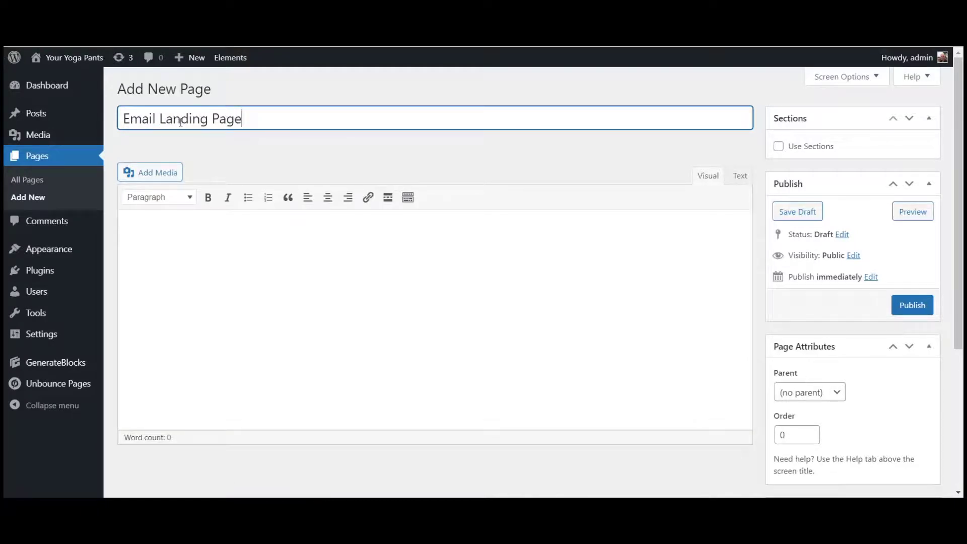
left_click(189, 258)
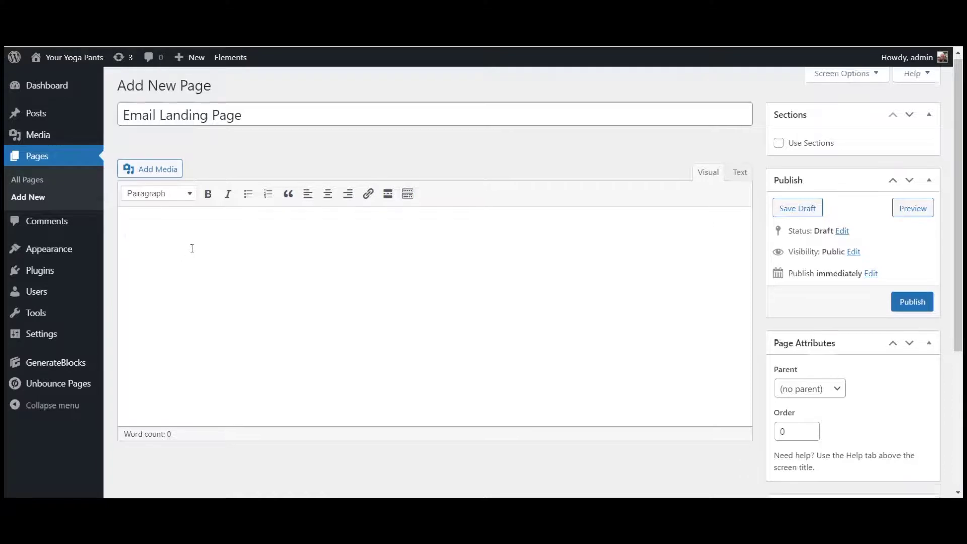
scroll(277, 255, "down", 3)
scroll(362, 259, "up", 3)
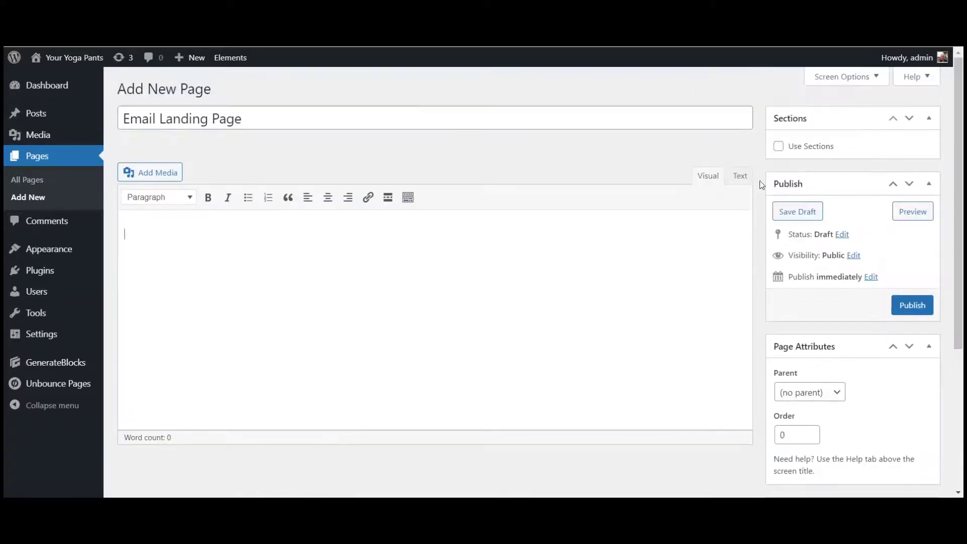
left_click(784, 214)
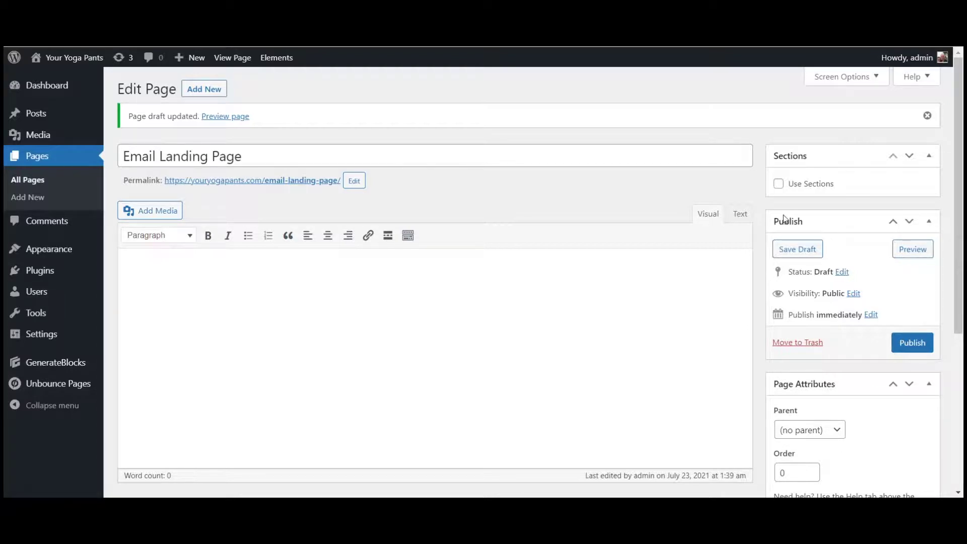
- Switch the Email Landing Page draft to the block editor and insert a Template Library block below the title
scroll(341, 333, "down", 5)
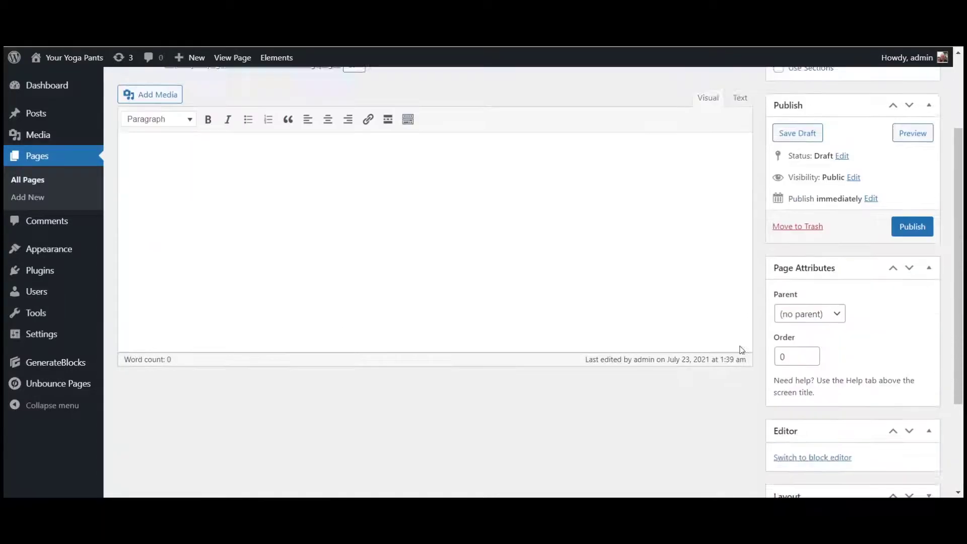
left_click(811, 322)
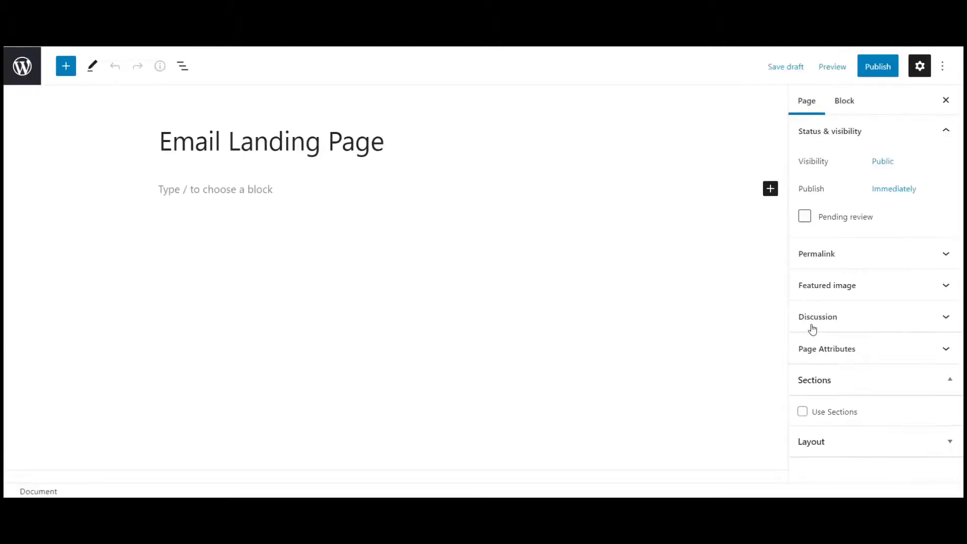
left_click(189, 189)
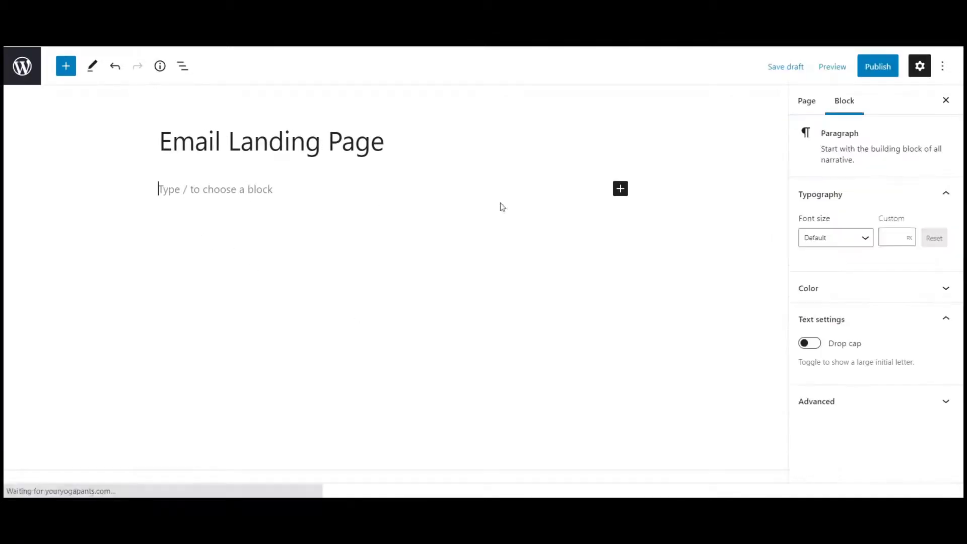
left_click(621, 189)
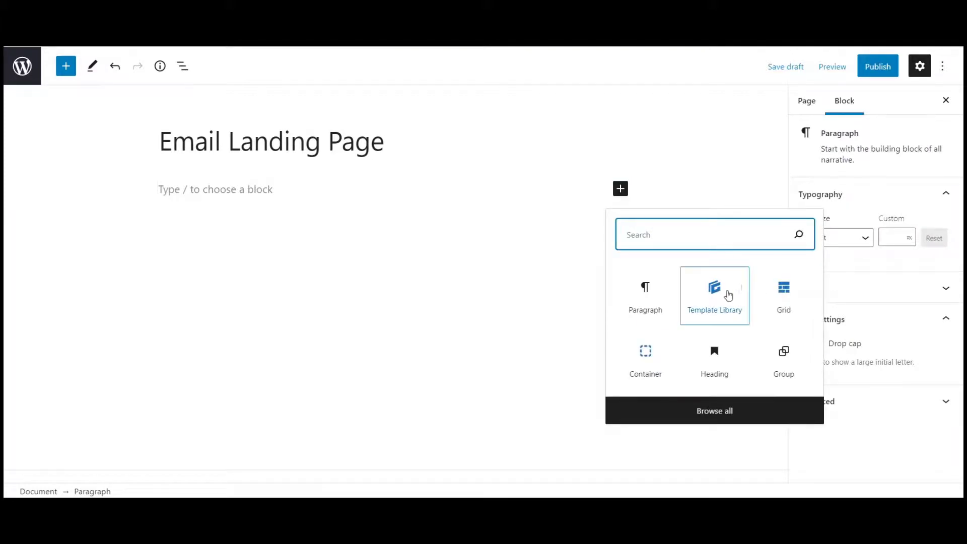
left_click(724, 295)
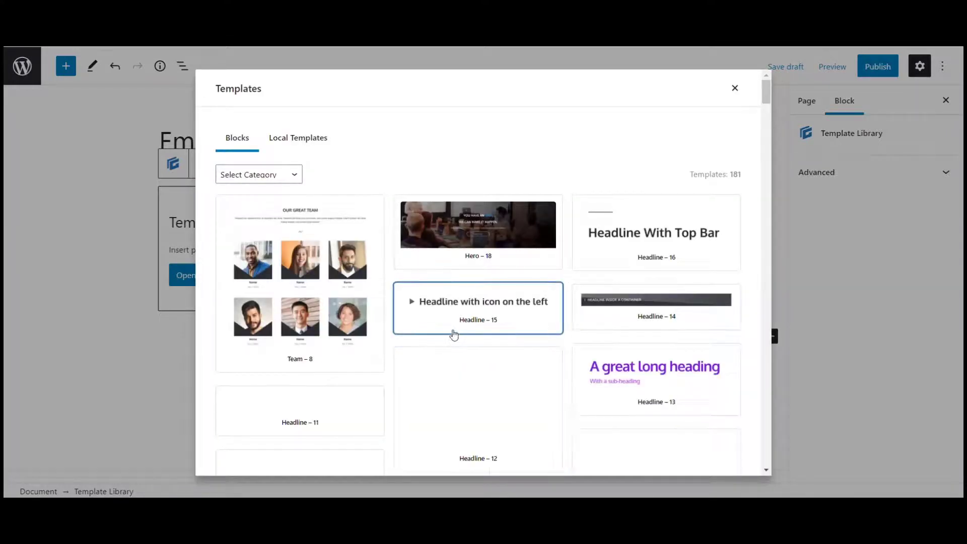
- Browse the block templates in the template library for headline, call to action, wireframe and hover box designs
scroll(457, 322, "down", 4)
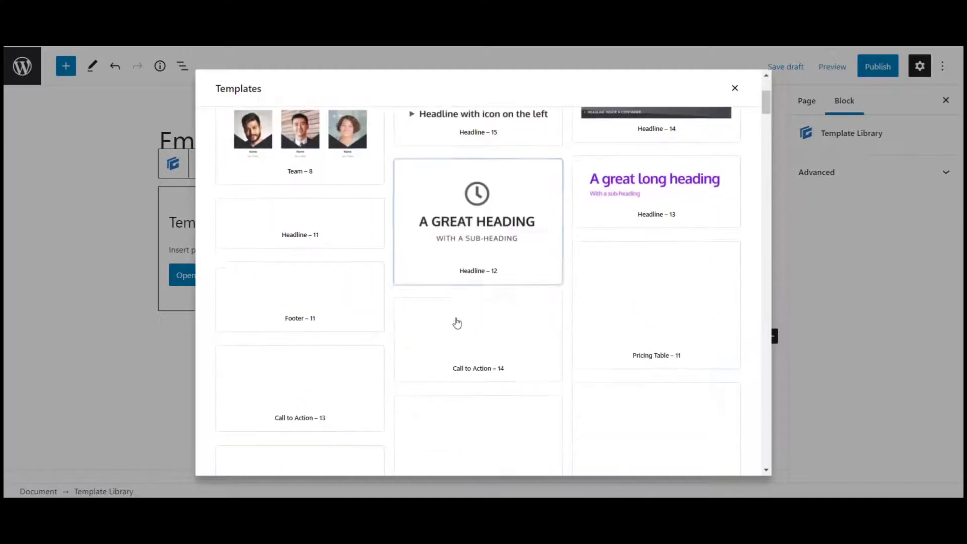
scroll(457, 322, "down", 2)
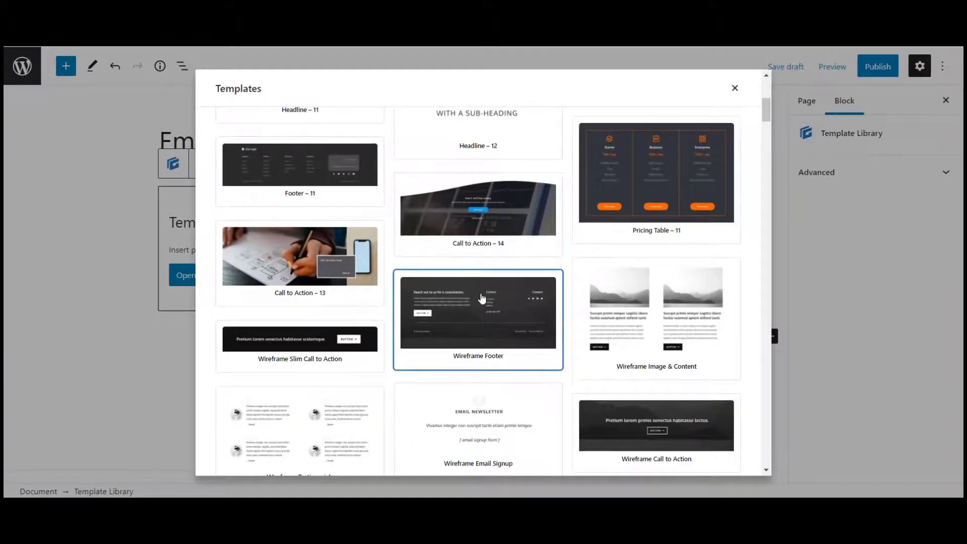
scroll(483, 297, "down", 3)
scroll(482, 297, "down", 2)
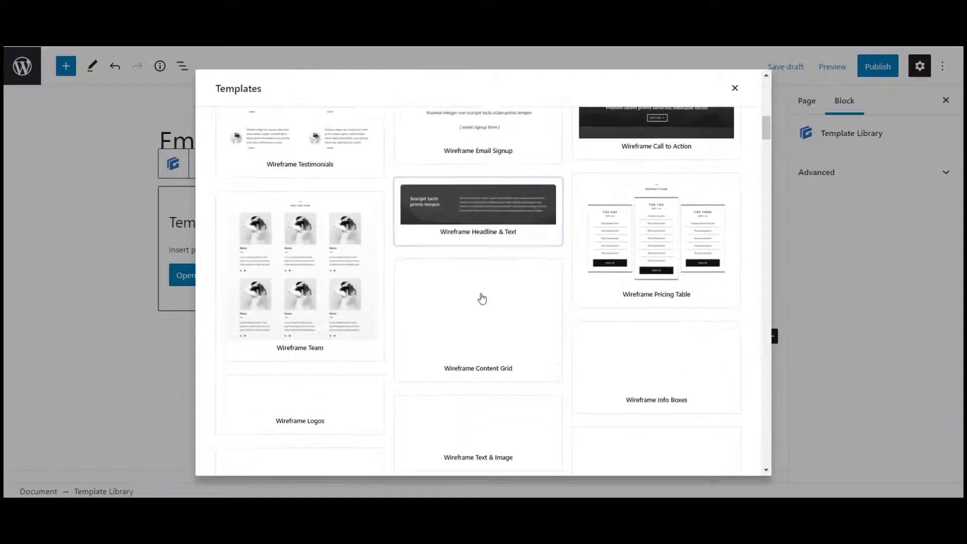
scroll(482, 297, "down", 3)
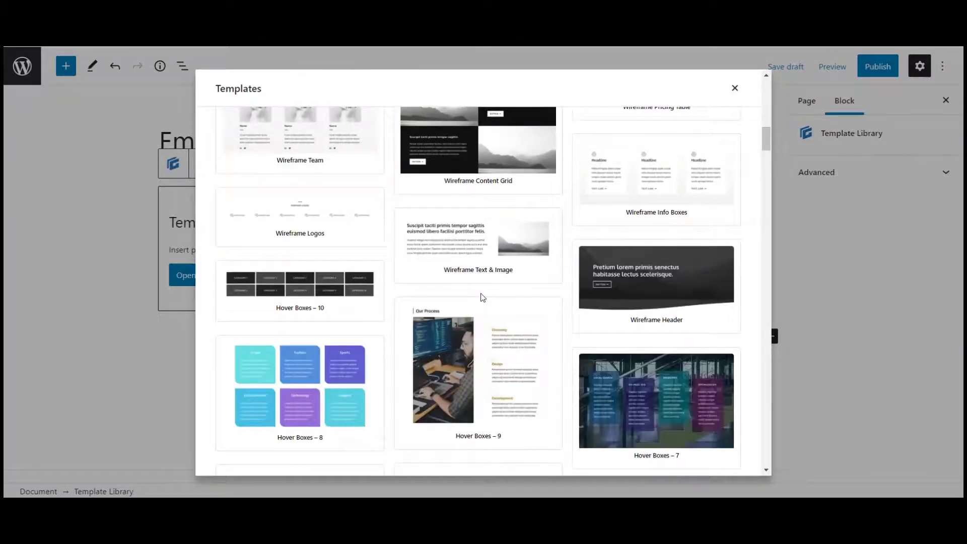
scroll(482, 297, "up", 7)
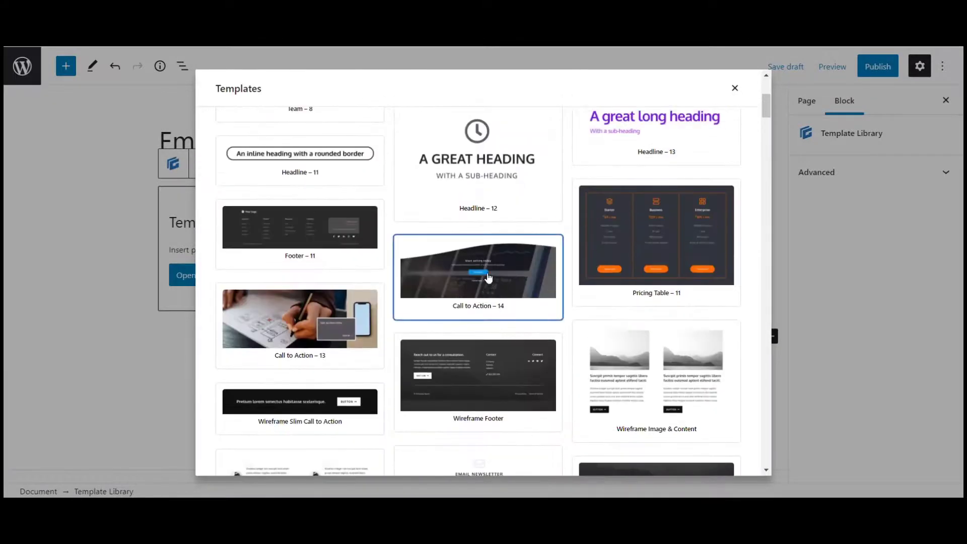
- Insert the Call to Action – 14 template and change its heading to "Join my Email List"
left_click(511, 281)
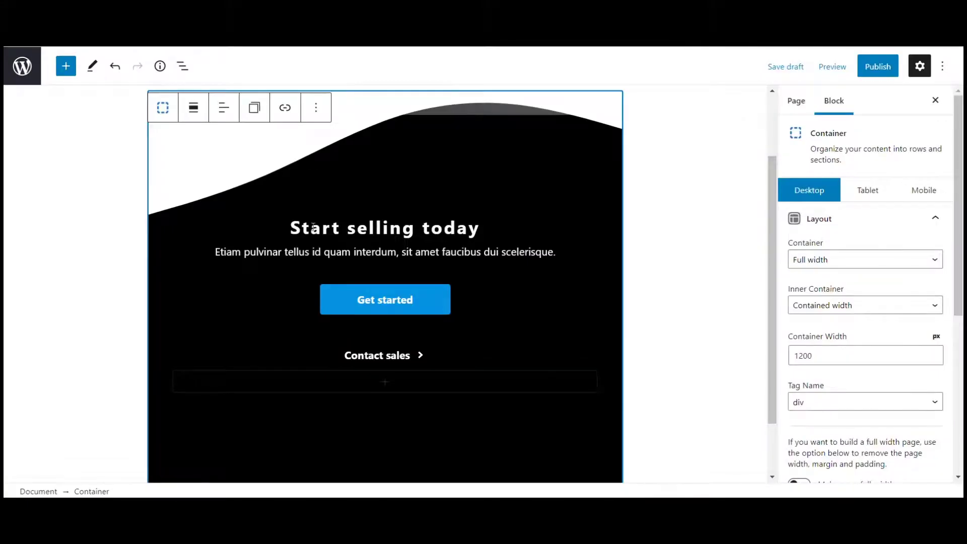
left_click(313, 227)
left_click_drag(289, 228, 490, 211)
type("Jouin")
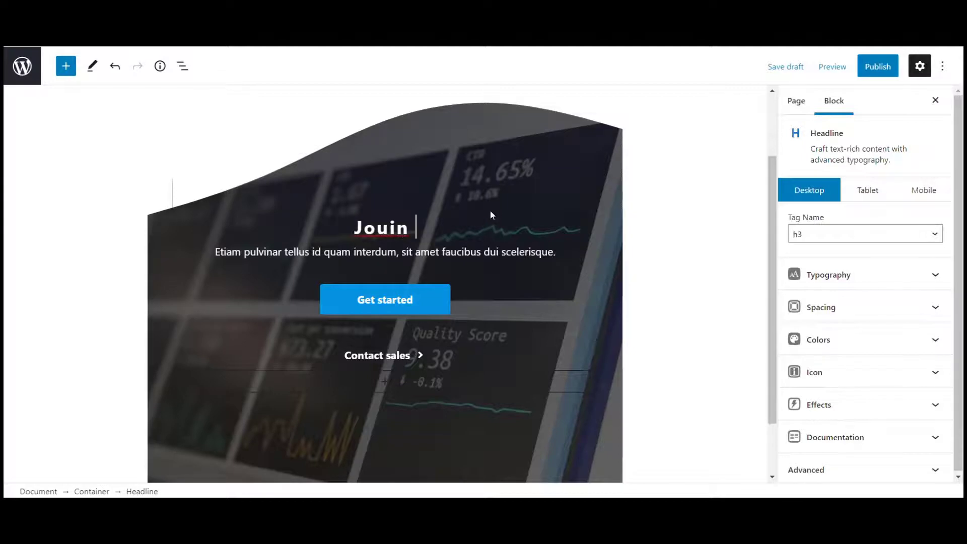
key("BackSpace")
key("BackSpace")
key("BackSpace")
type("in my Me")
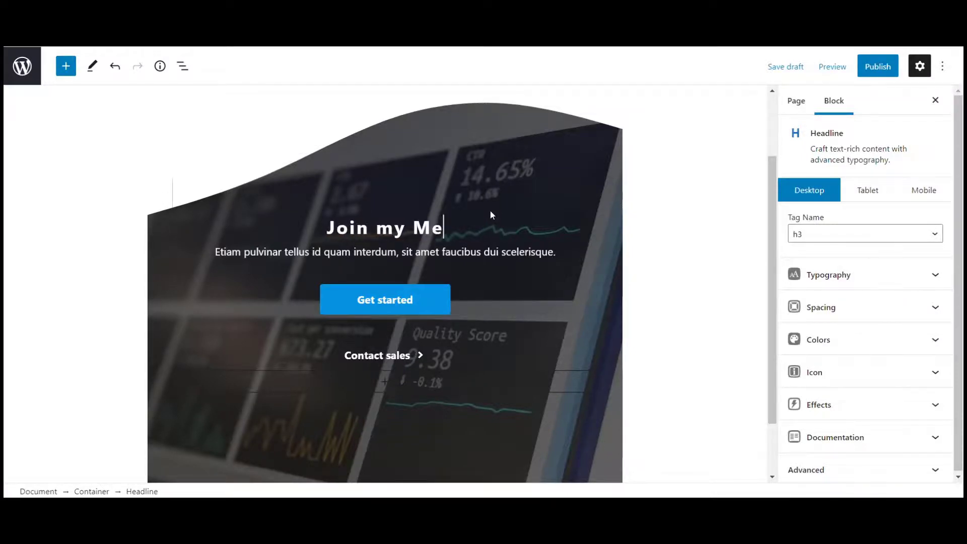
key("BackSpace")
key("BackSpace")
type("Email ")
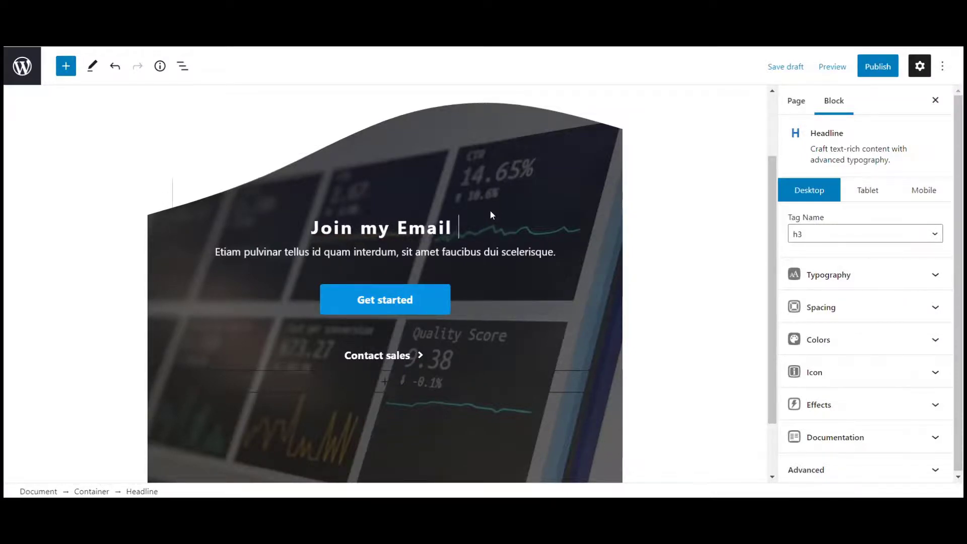
type("List")
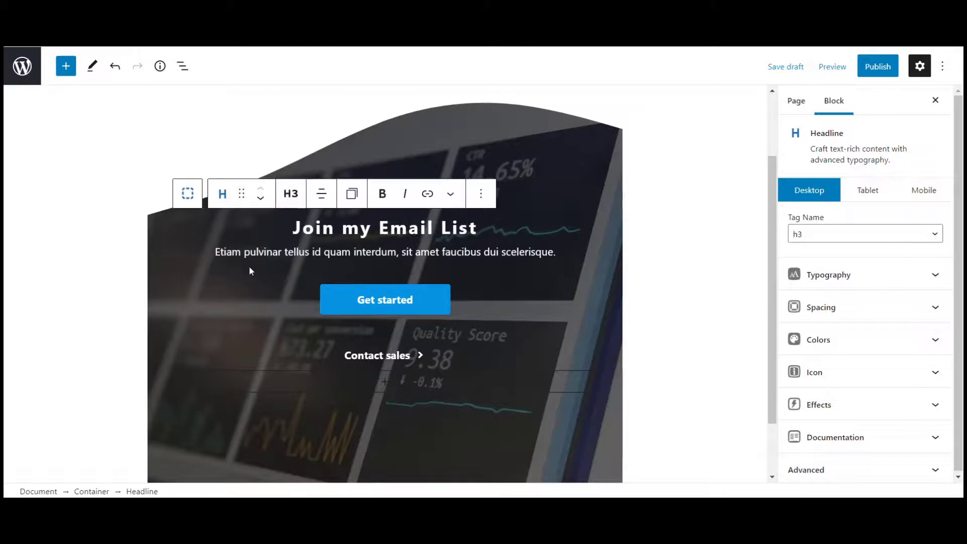
- Replace the text below the headline with "Join here to get access to discounts, health and wellness information and access to my exercise library"
left_click(221, 252)
left_click_drag(221, 252, 564, 252)
type("Jpoin")
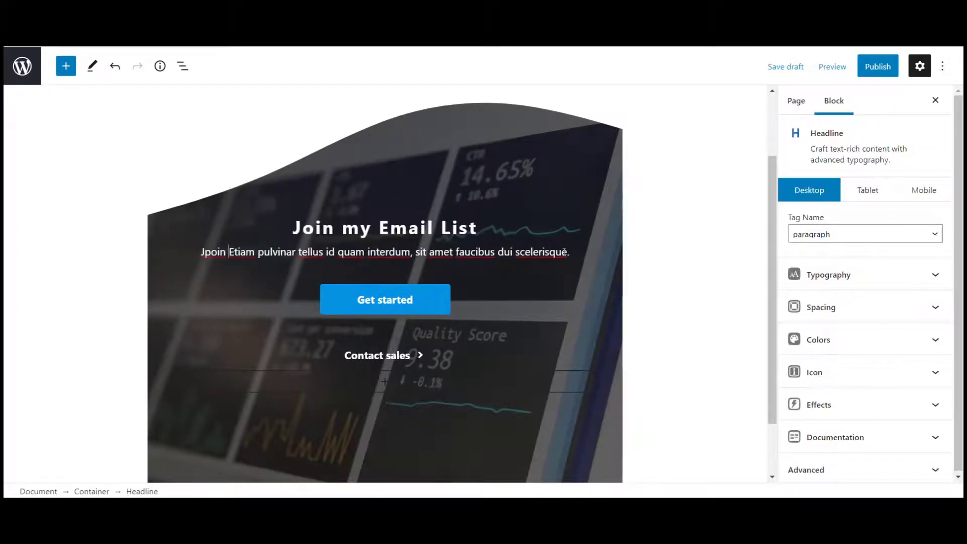
triple_click(365, 250)
type("Join")
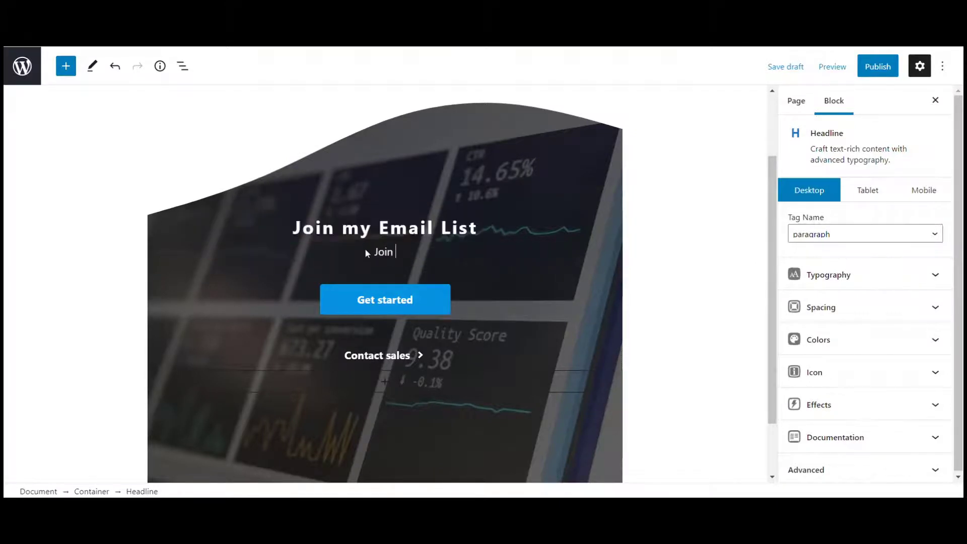
type(" here to get access to ")
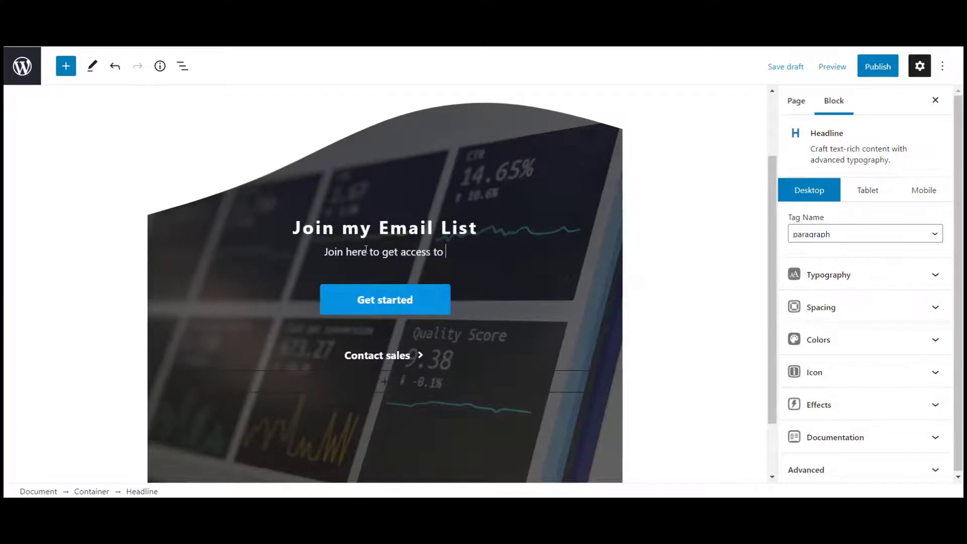
type("dosc")
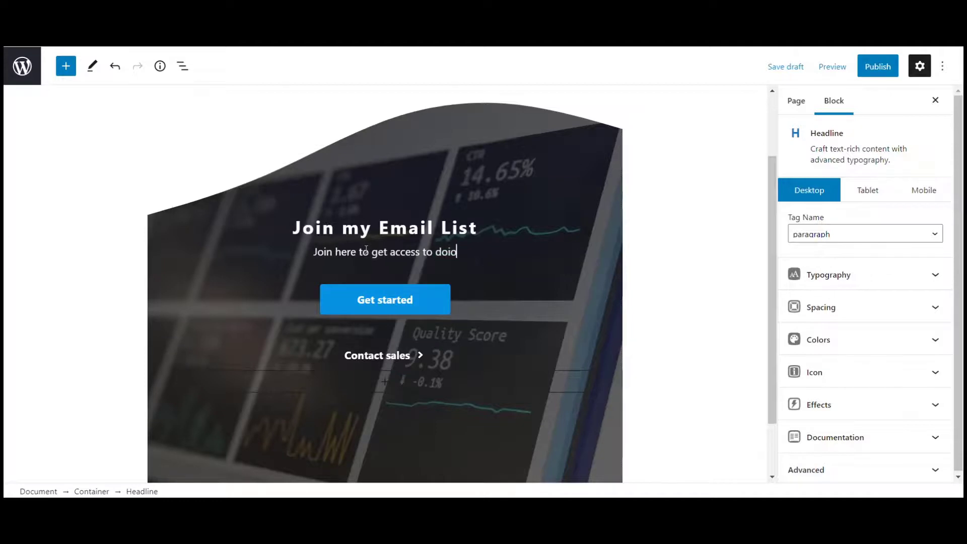
key("BackSpace")
key("BackSpace")
key("BackSpace")
type("iscounts")
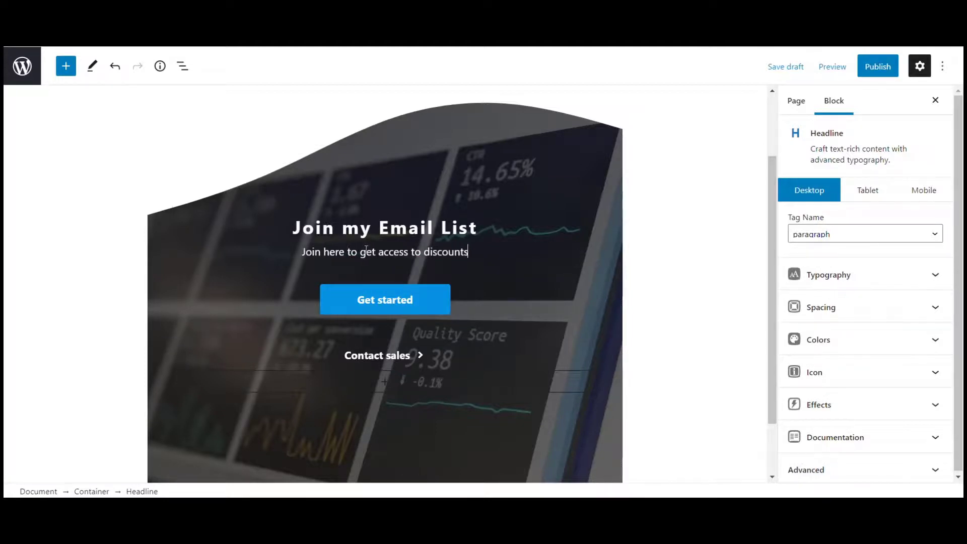
type(", health and ")
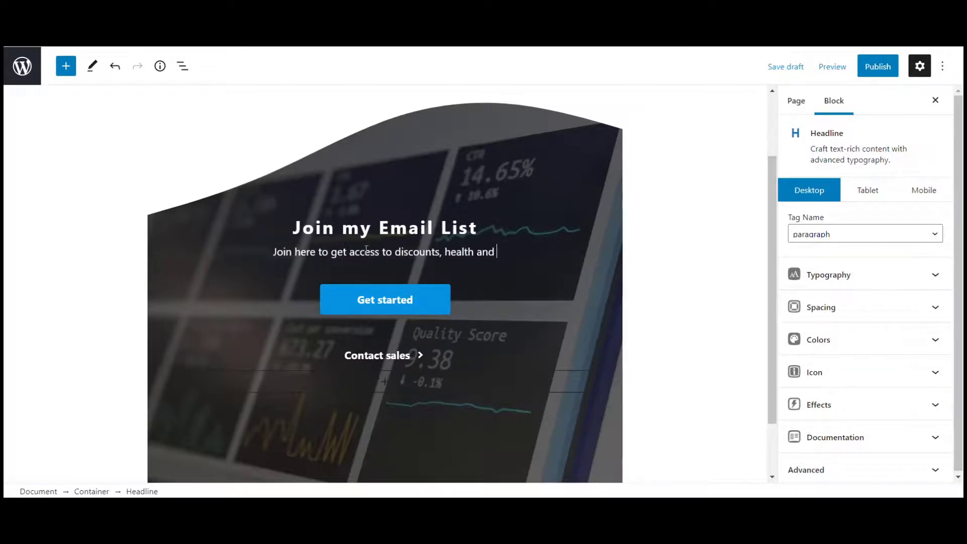
type("wellness ")
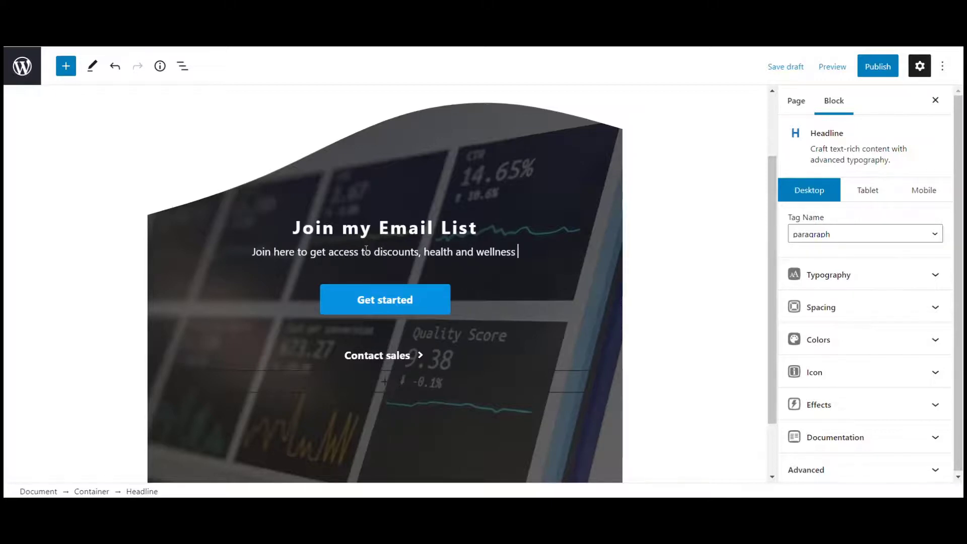
type("infomration and ")
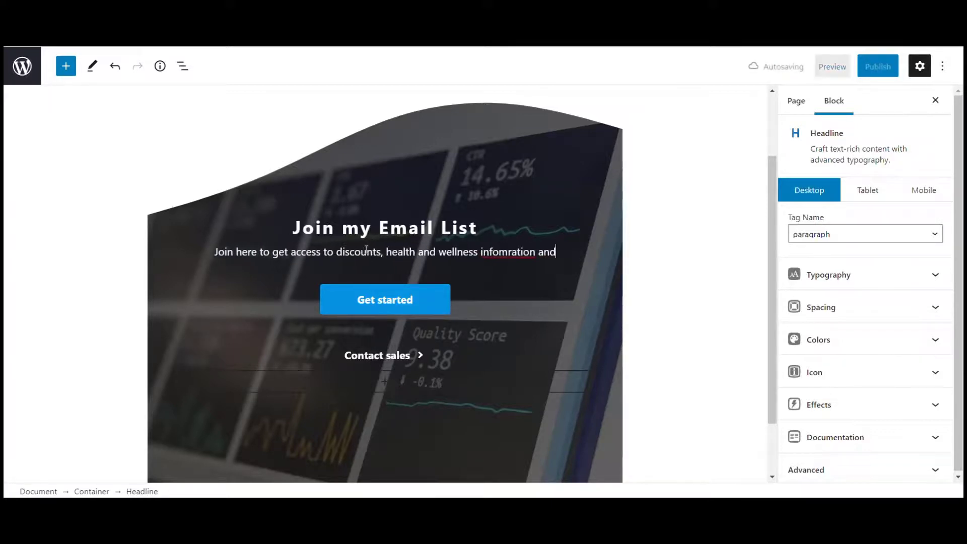
type("access ")
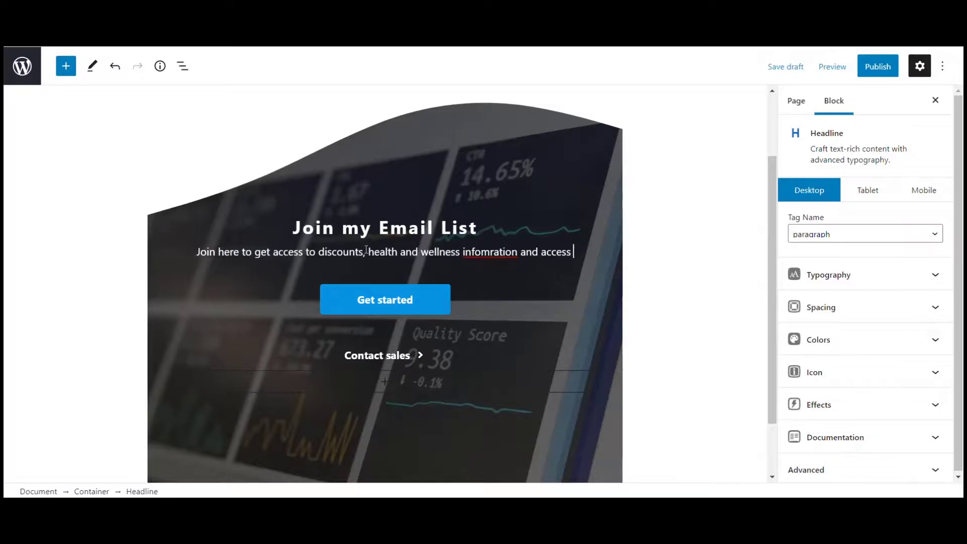
type("to my exer")
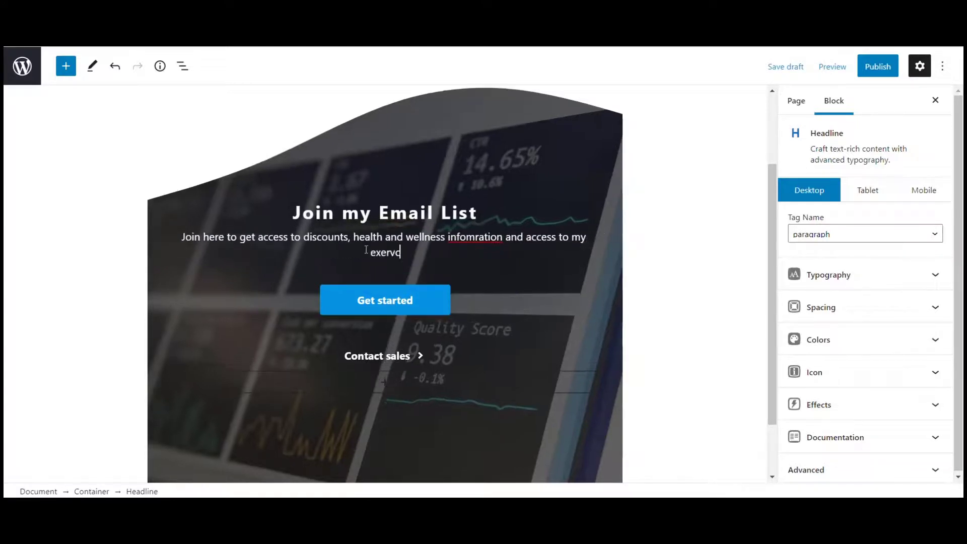
type("cise library")
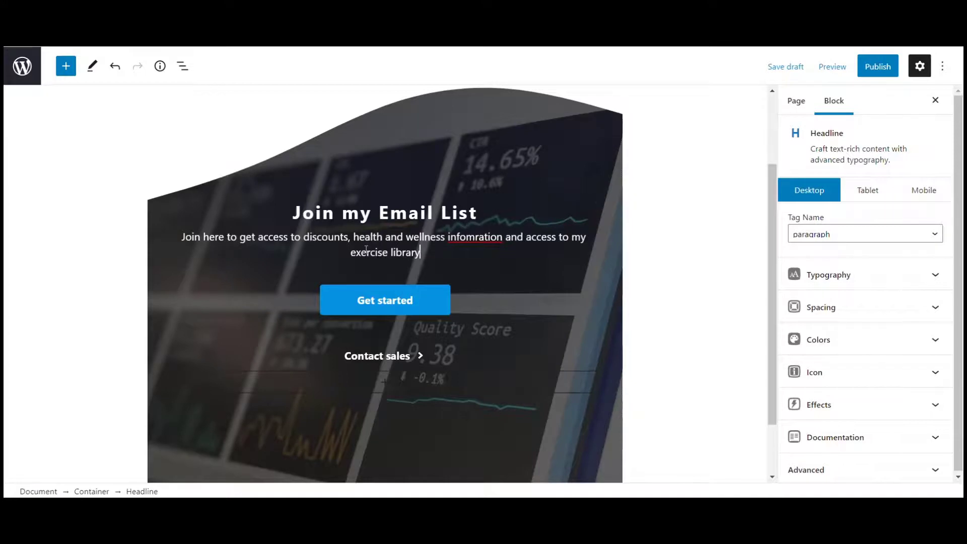
right_click(470, 240)
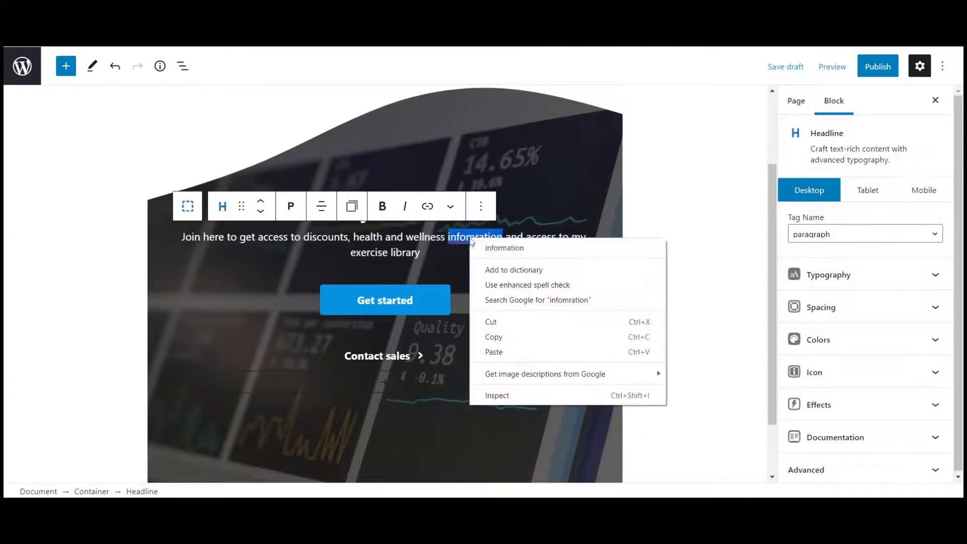
left_click(504, 247)
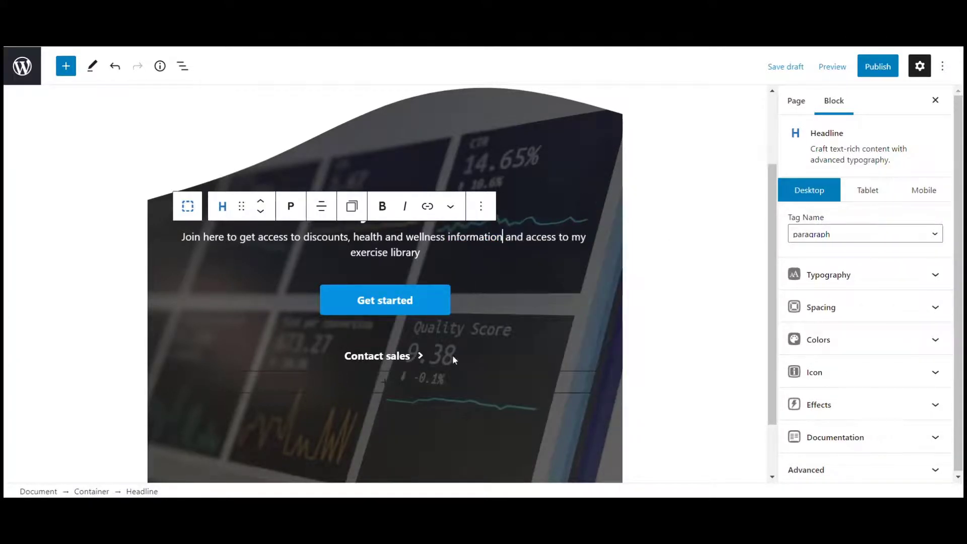
- Remove the "Get started" and "Contact sales" button blocks from the call-to-action container
left_click(436, 306)
left_click(580, 262)
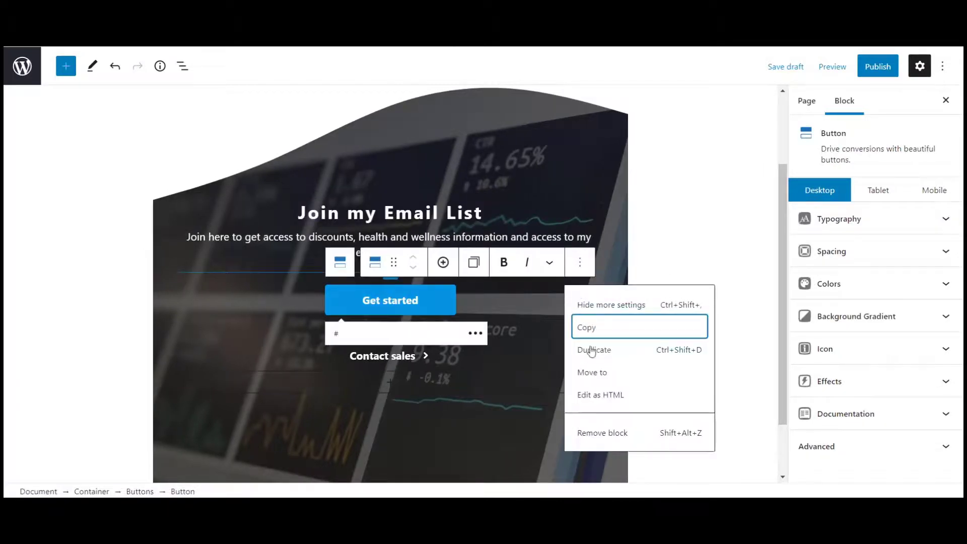
left_click(594, 433)
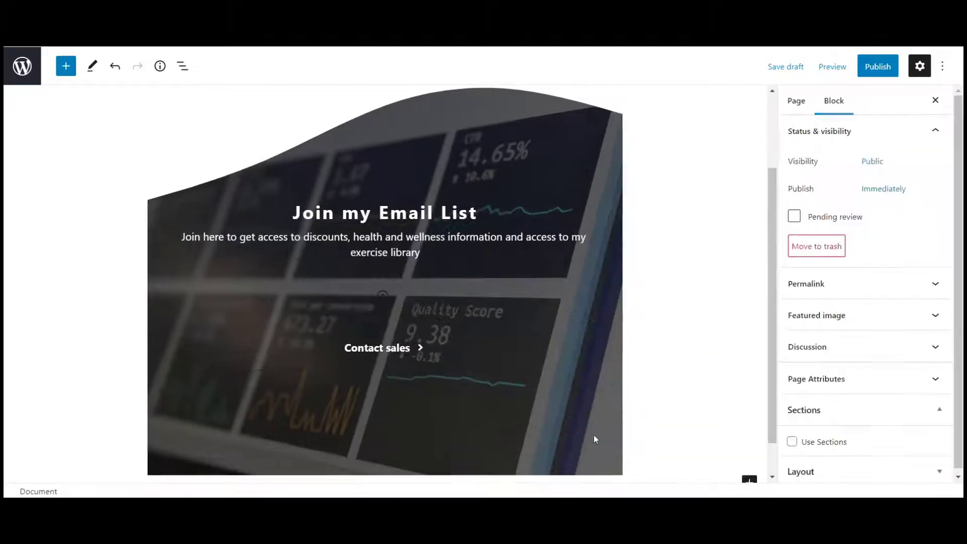
left_click(389, 347)
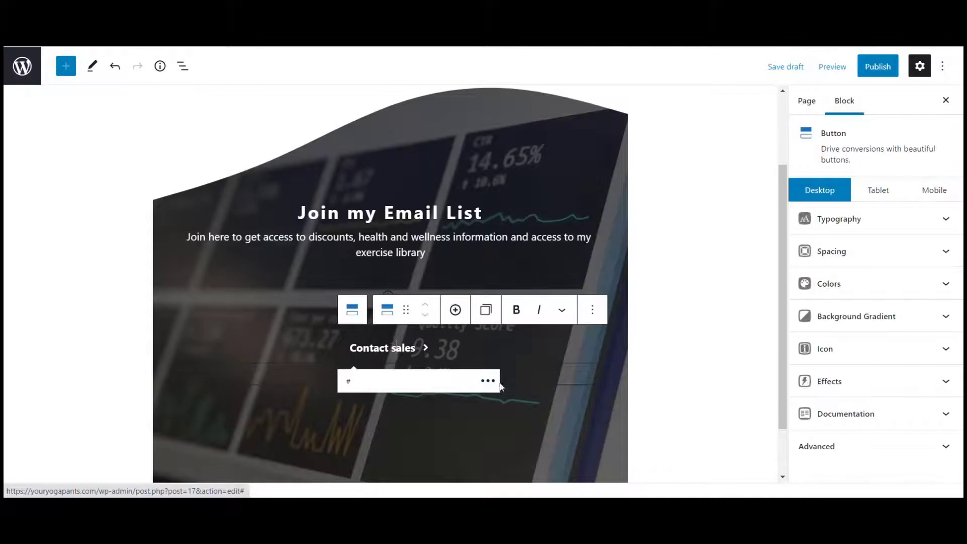
left_click(496, 382)
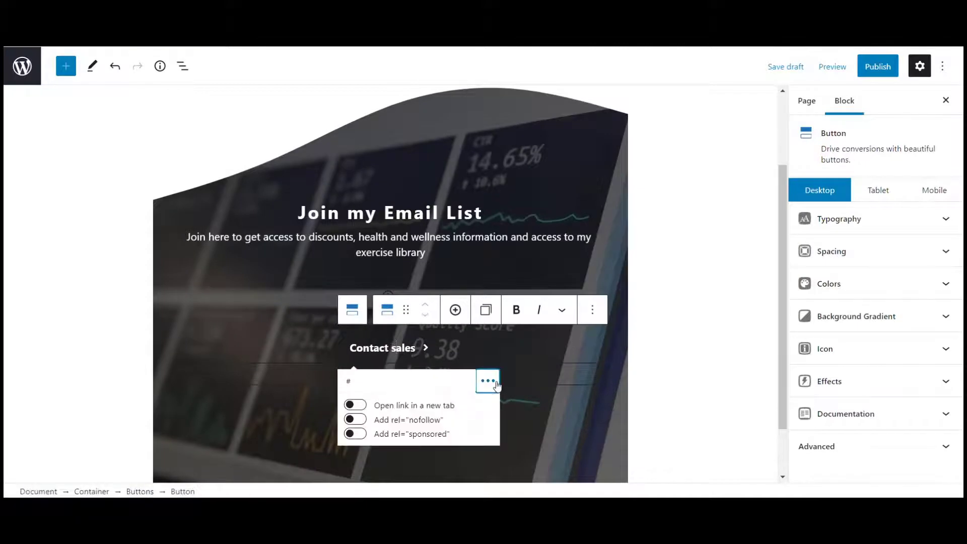
left_click(592, 310)
left_click(604, 480)
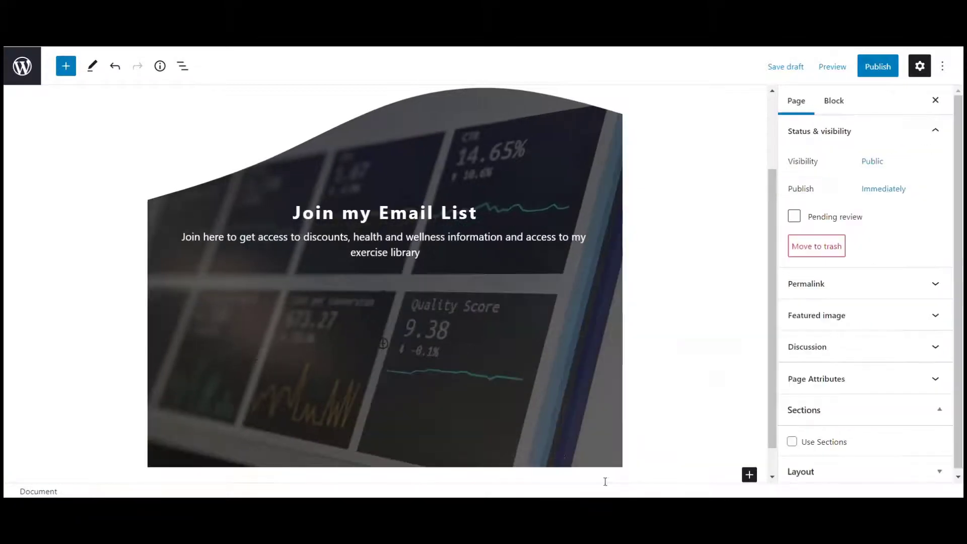
scroll(464, 364, "up", 3)
left_click(499, 412)
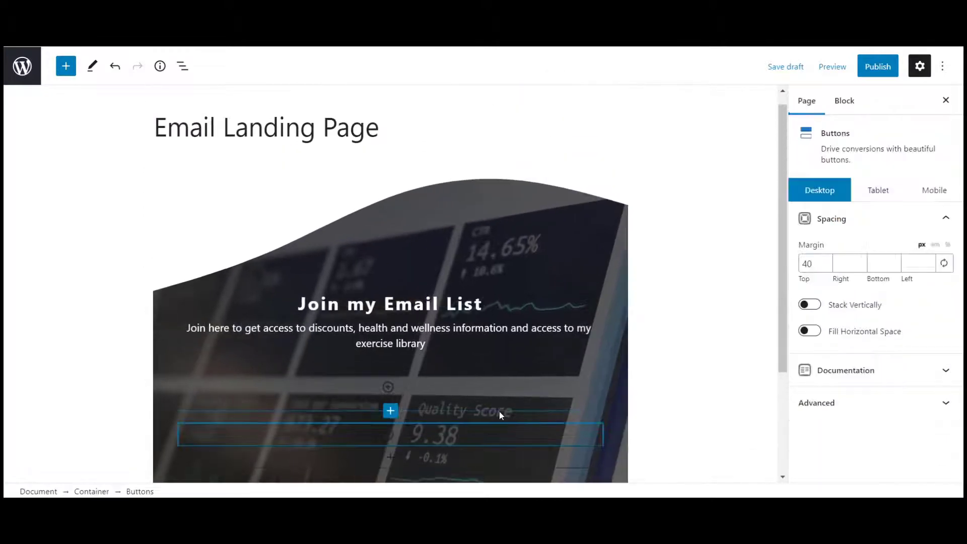
left_click(567, 303)
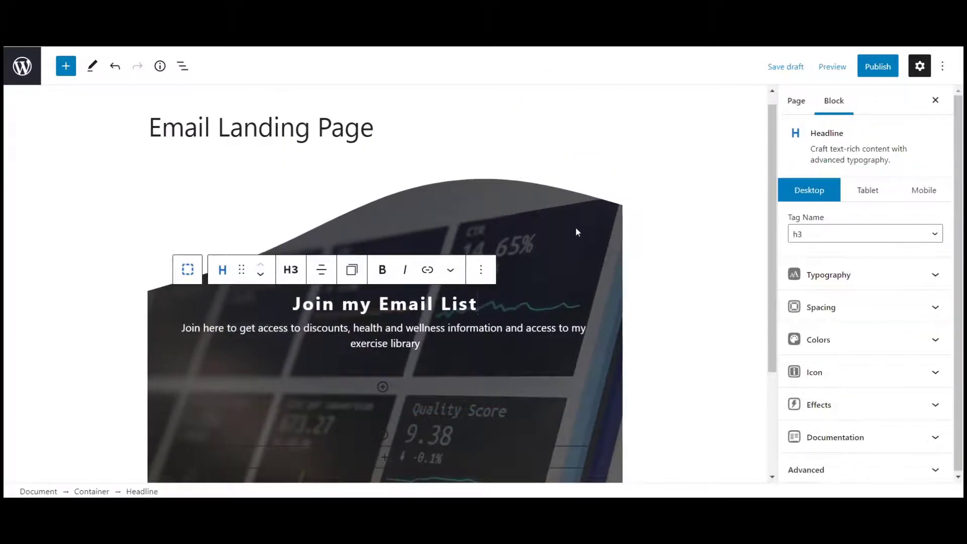
left_click(610, 223)
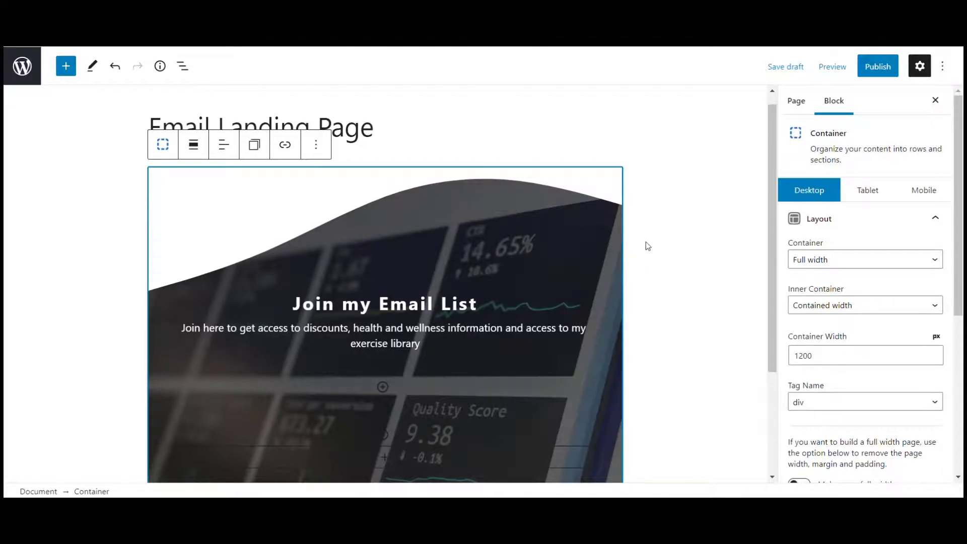
scroll(616, 242, "down", 3)
scroll(616, 243, "up", 3)
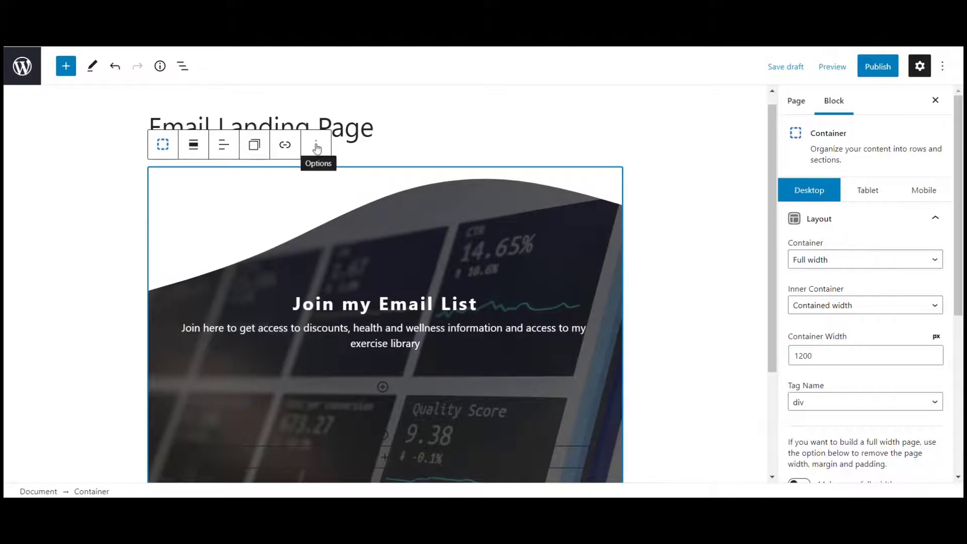
left_click(417, 240)
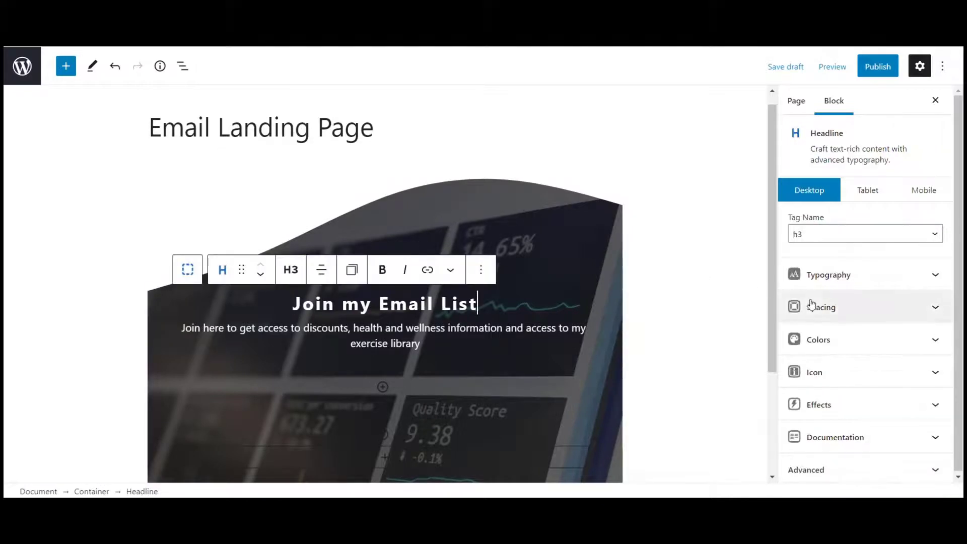
- Open the file upload for replacing the call-to-action container's background image
left_click(620, 451)
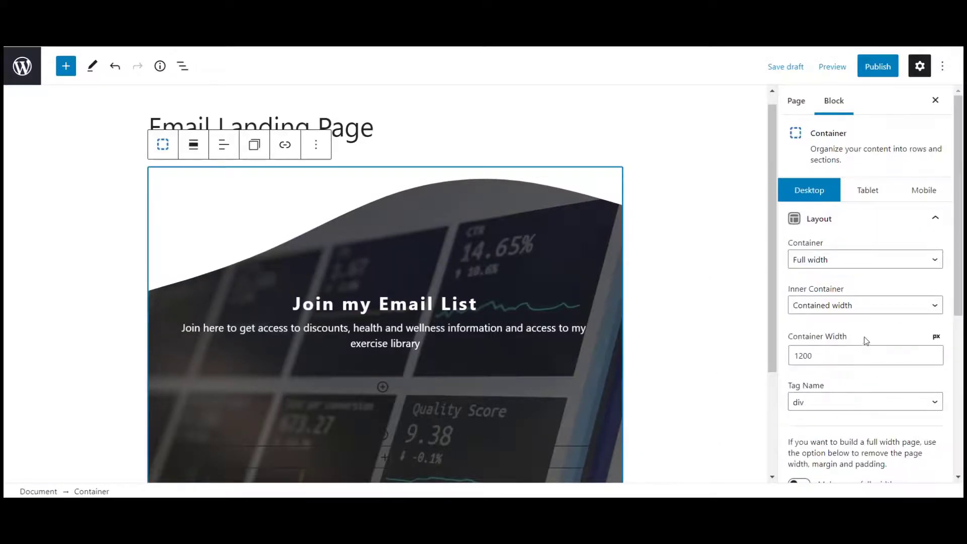
scroll(870, 236, "down", 5)
scroll(878, 296, "up", 1)
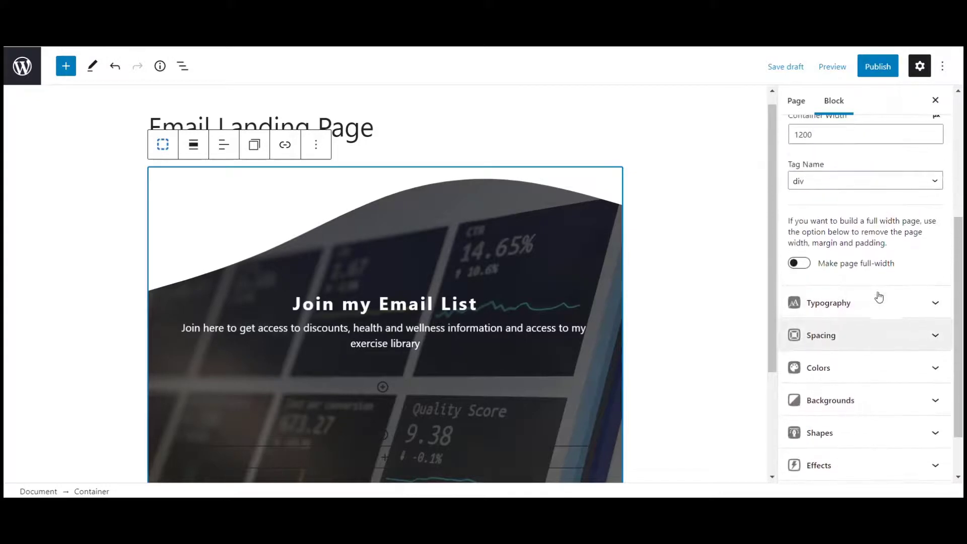
left_click(937, 399)
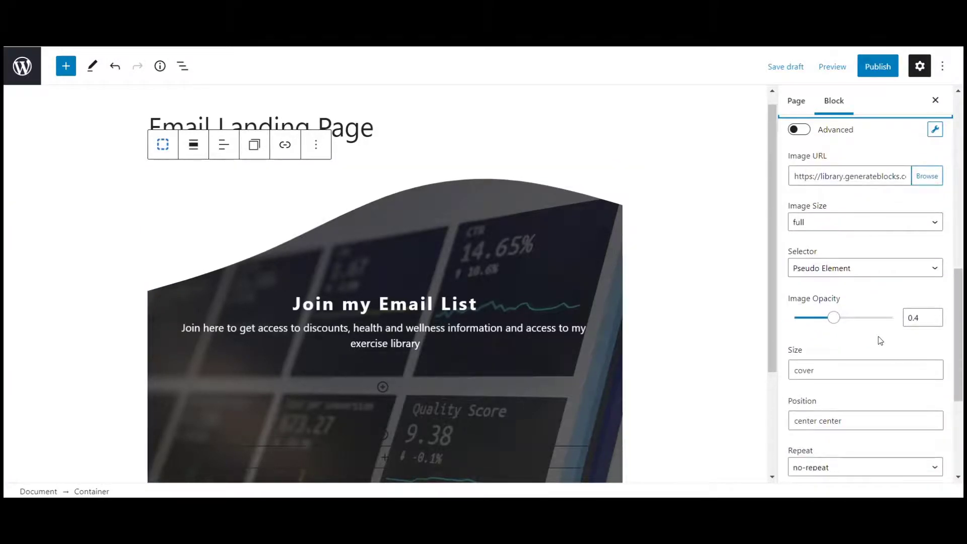
scroll(880, 341, "up", 1)
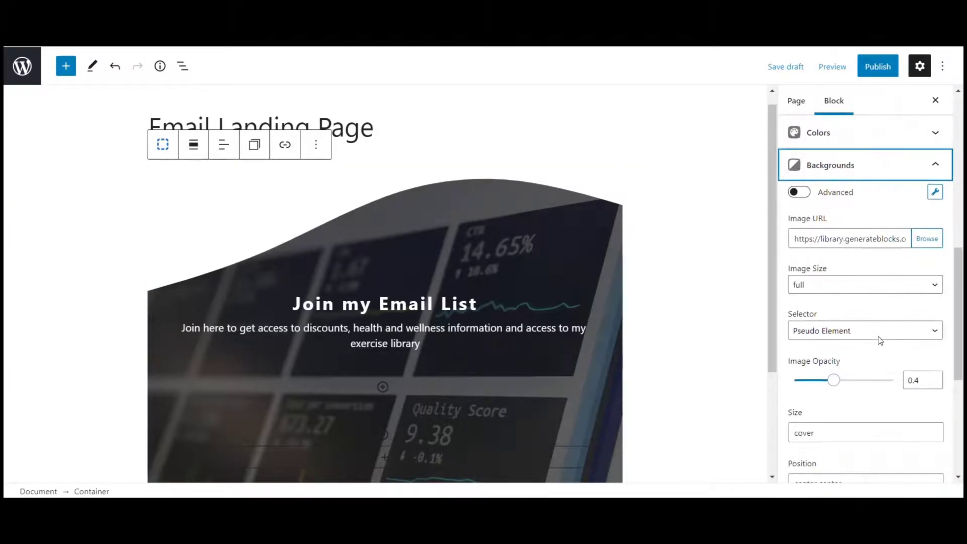
left_click(927, 239)
left_click(493, 283)
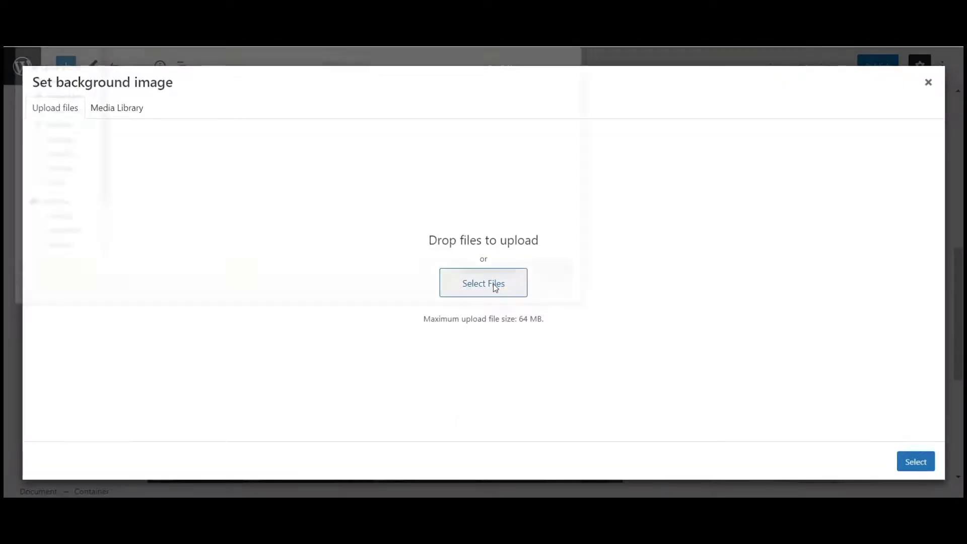
- Search the Graphics folder for "us" and upload the "us at the beach" picture
scroll(418, 159, "down", 15)
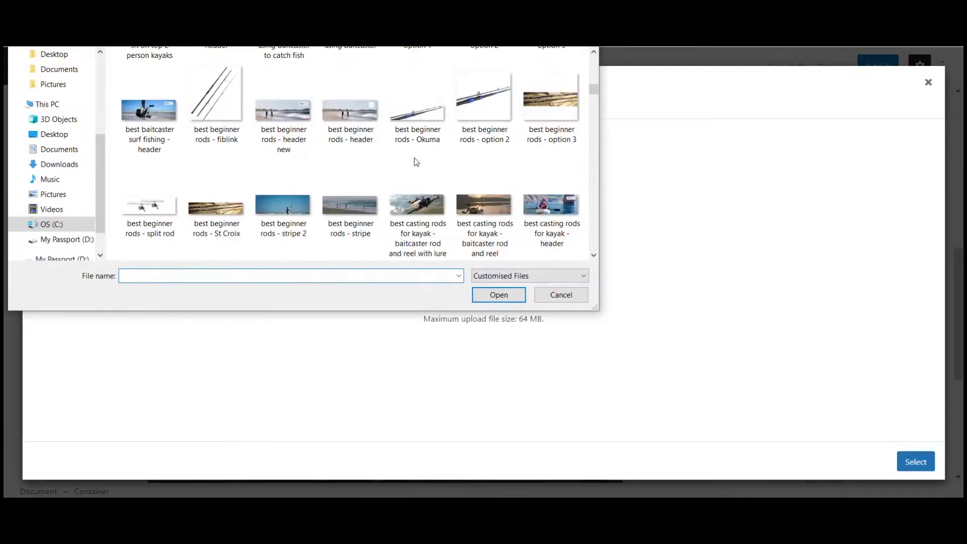
scroll(416, 161, "down", 10)
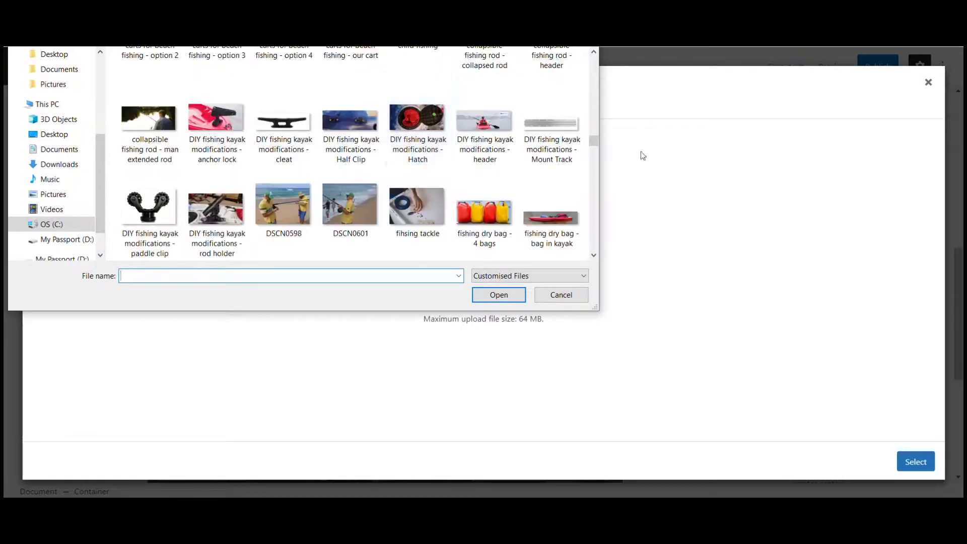
scroll(466, 135, "down", 15)
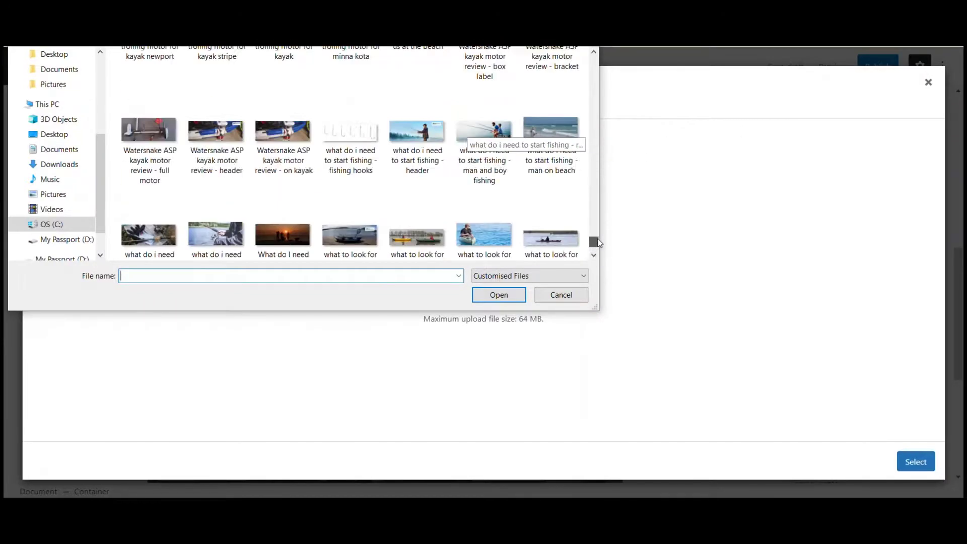
scroll(552, 221, "up", 15)
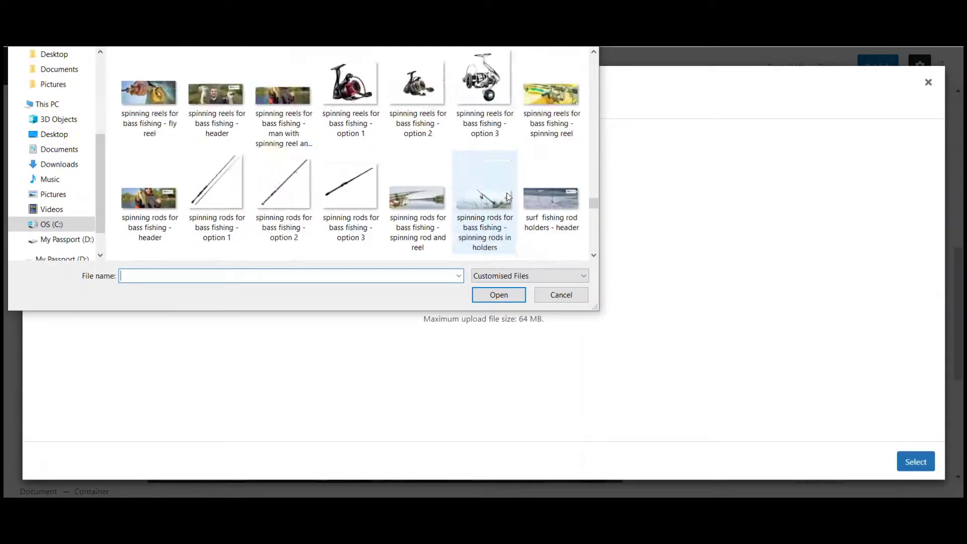
left_click_drag(170, 47, 270, 129)
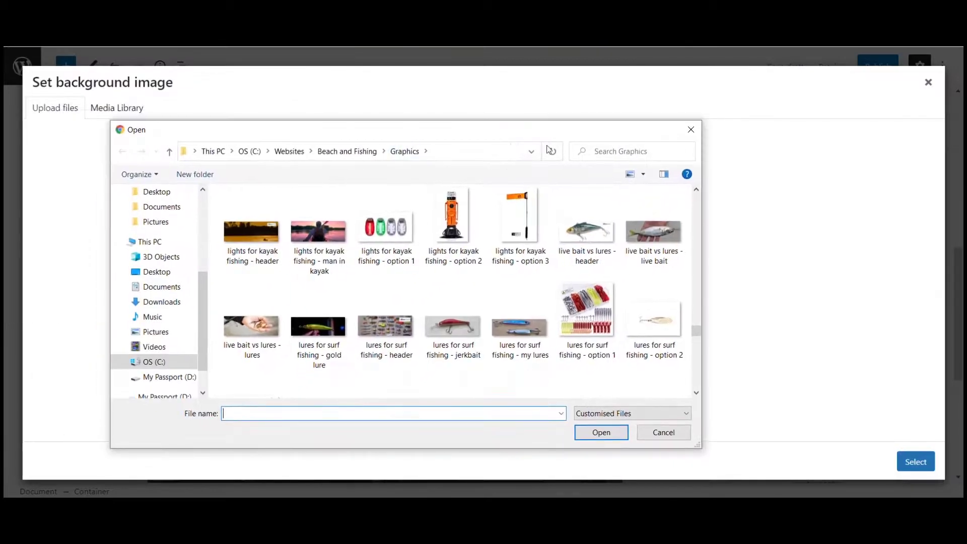
left_click(637, 150)
type("us")
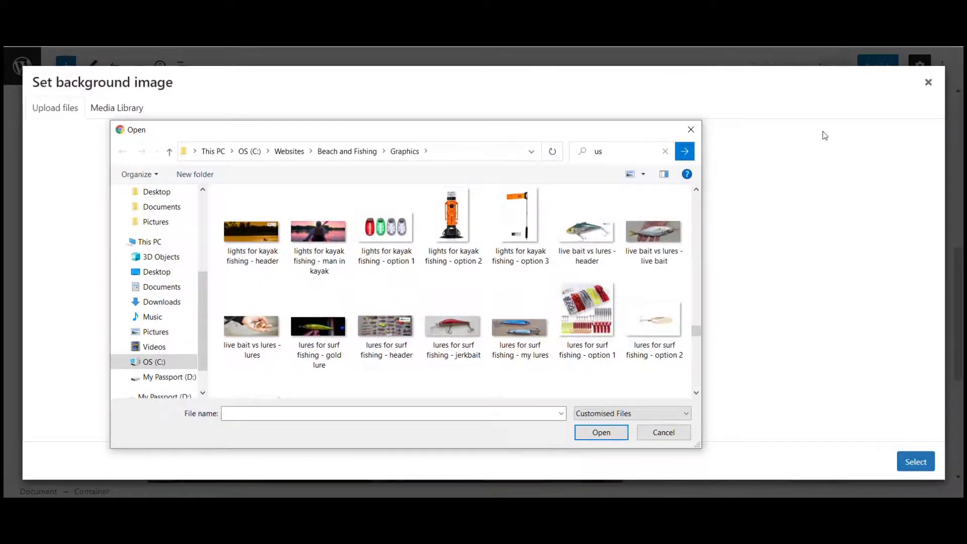
left_click(685, 152)
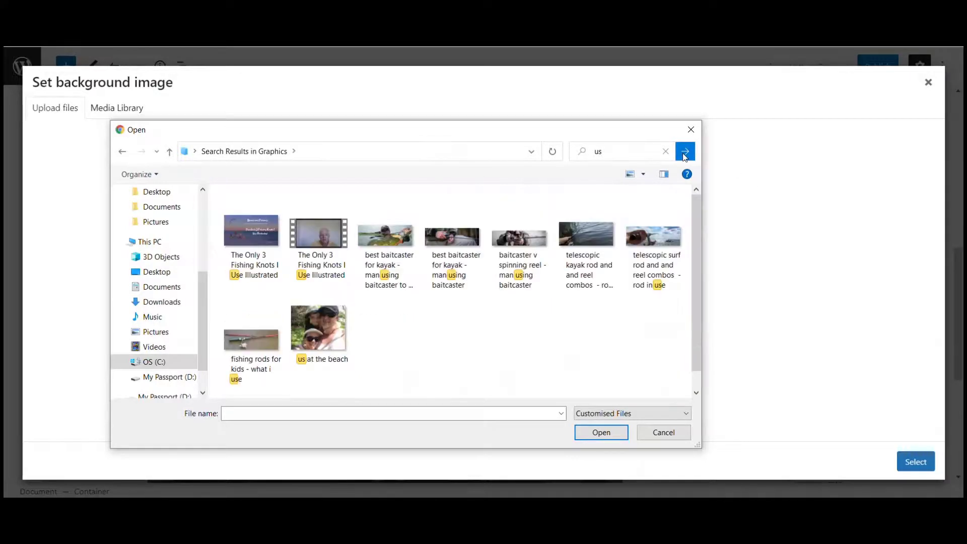
left_click(307, 337)
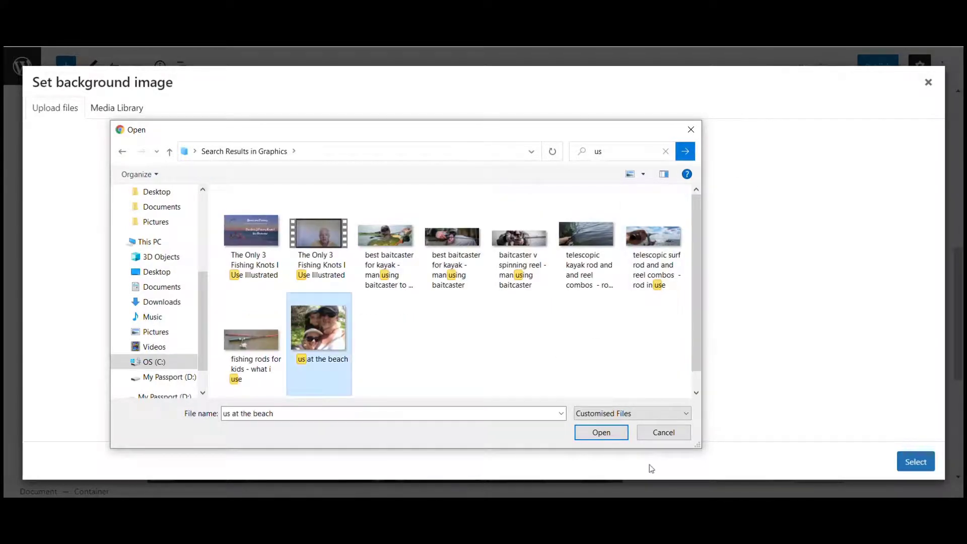
left_click(601, 432)
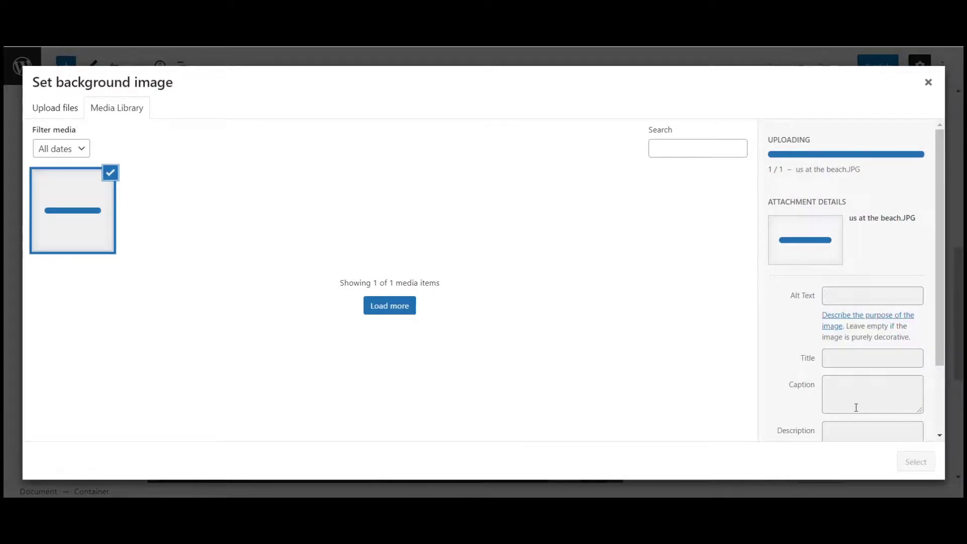
- Copy the image title "us at the beach" into its alt text and set the picture as the container's background
left_click_drag(838, 308, 847, 308)
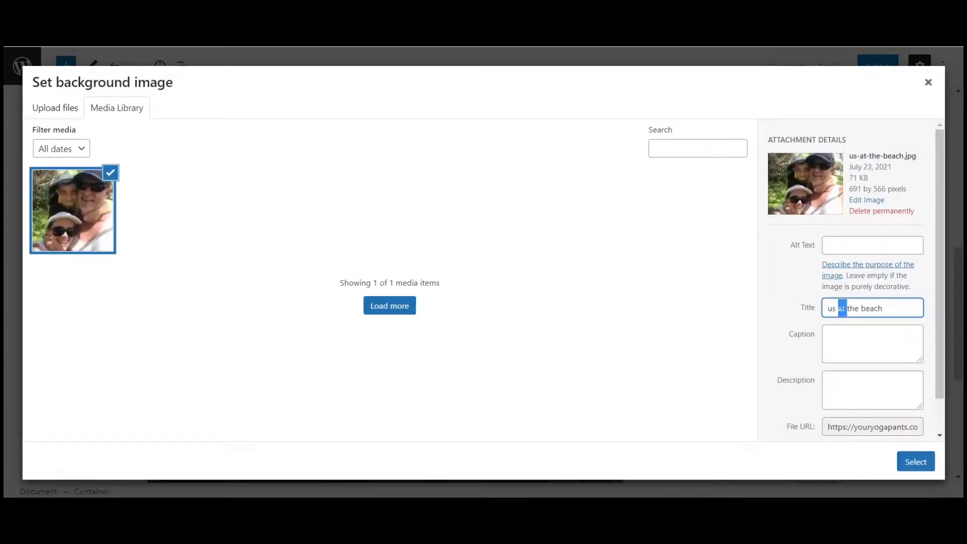
key("ctrl+a")
key("ctrl+c")
left_click(852, 245)
key("ctrl+v")
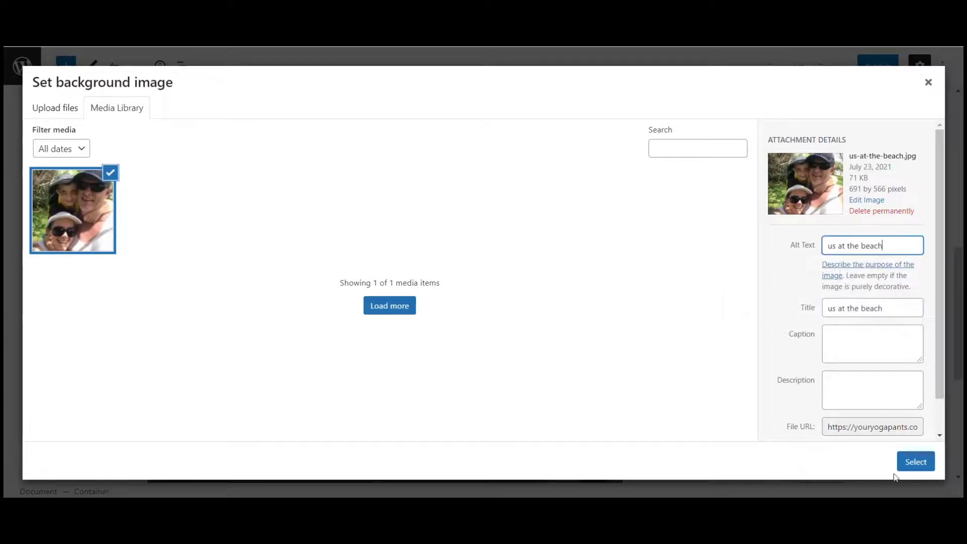
left_click(913, 455)
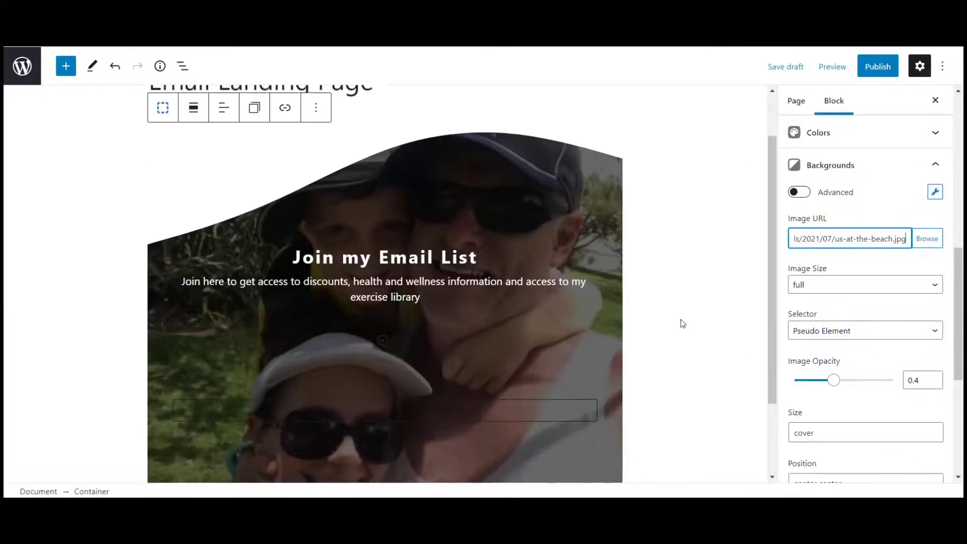
- Try to find a block matching "awe" to insert in the empty area below the call-to-action text
scroll(682, 323, "down", 2)
scroll(682, 323, "down", 1)
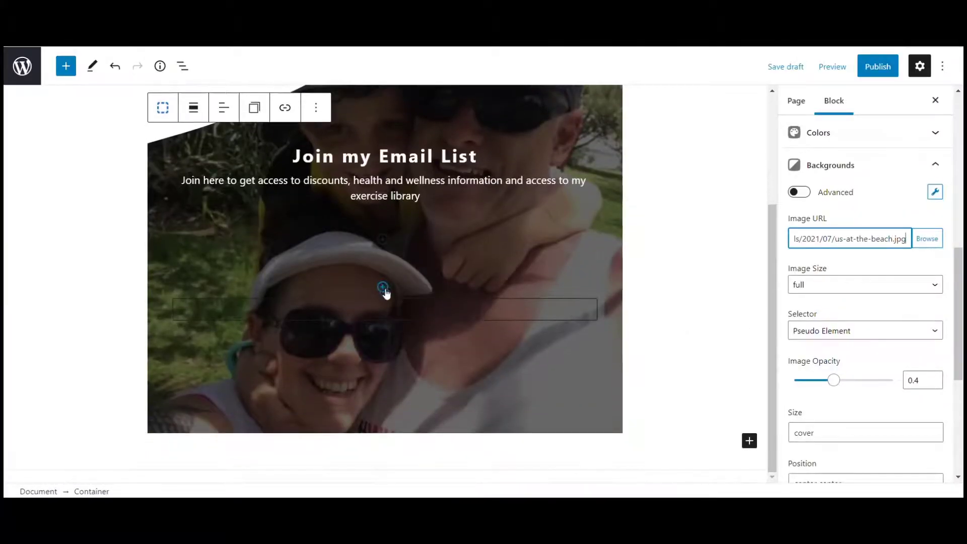
left_click(382, 311)
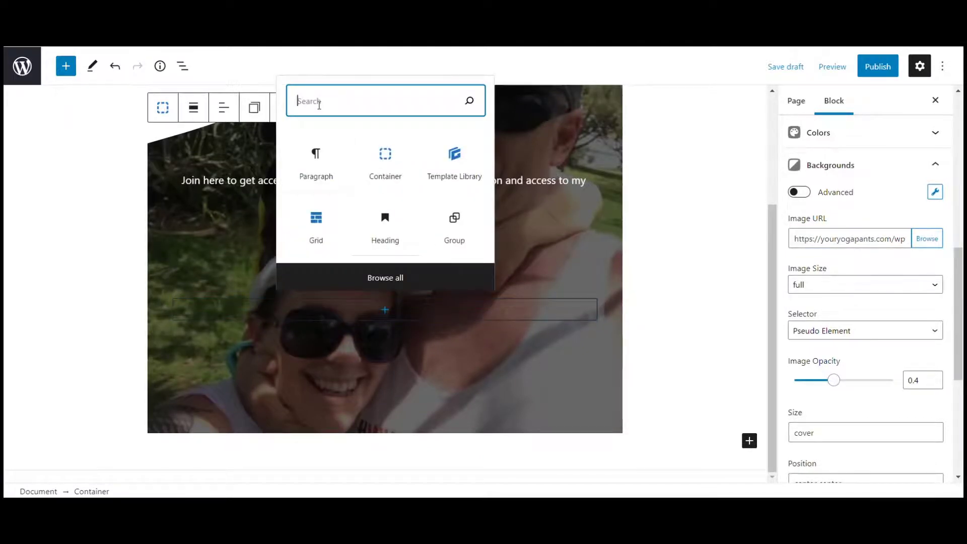
type("awe")
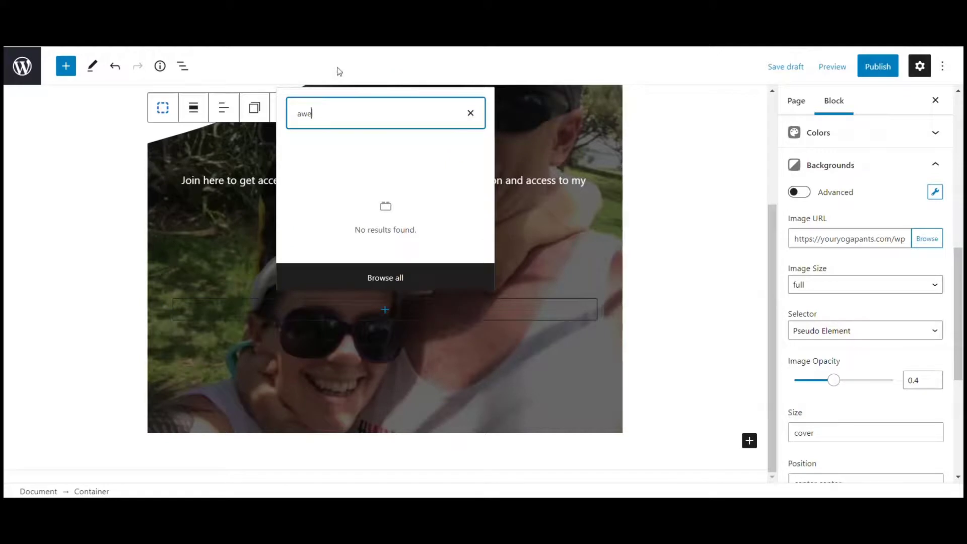
left_click(469, 113)
key("Escape")
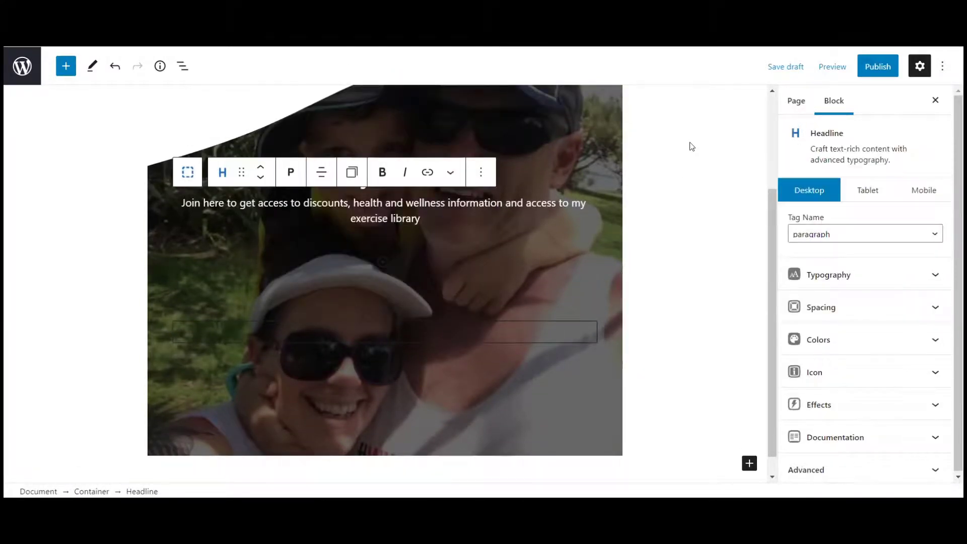
key("Up")
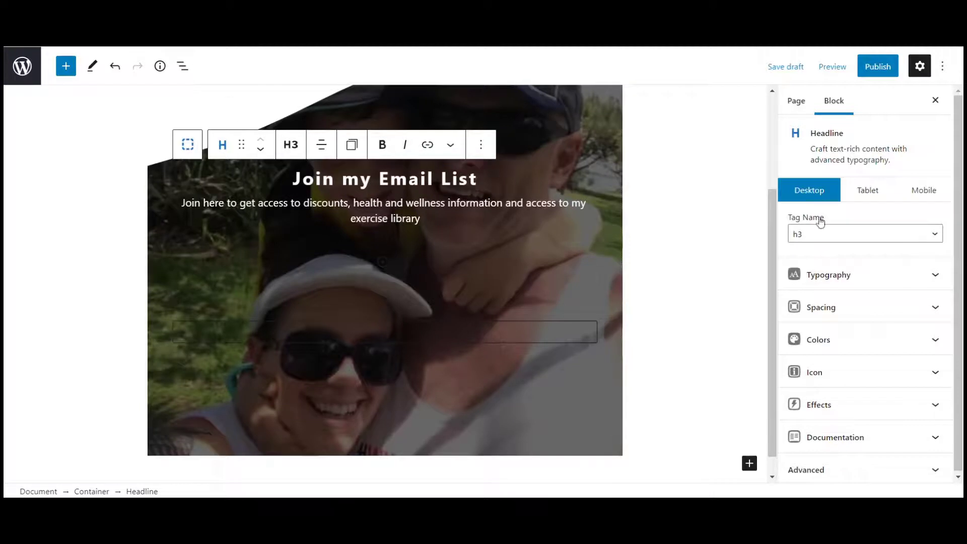
- Insert the Wireframe Info Boxes template from the Template Library below the call-to-action container
scroll(693, 168, "down", 1)
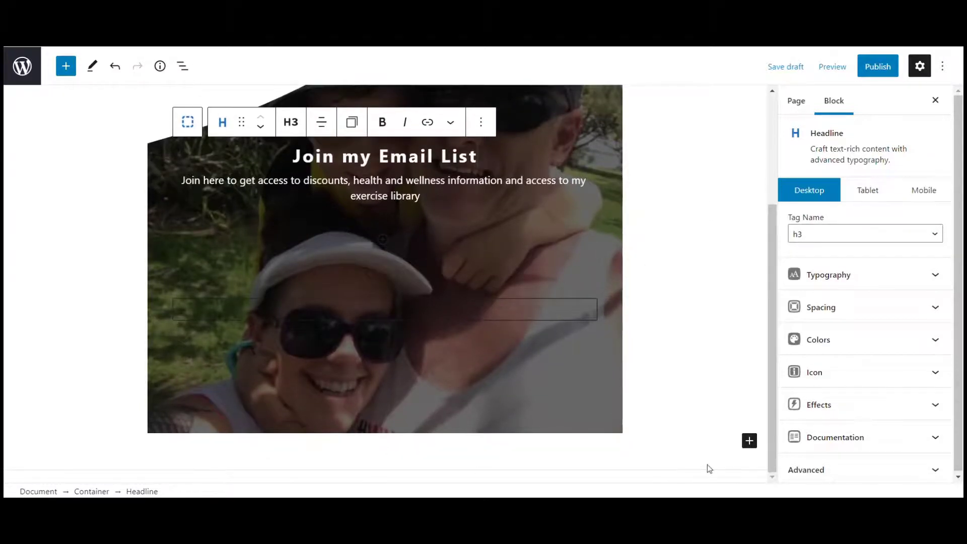
left_click(749, 440)
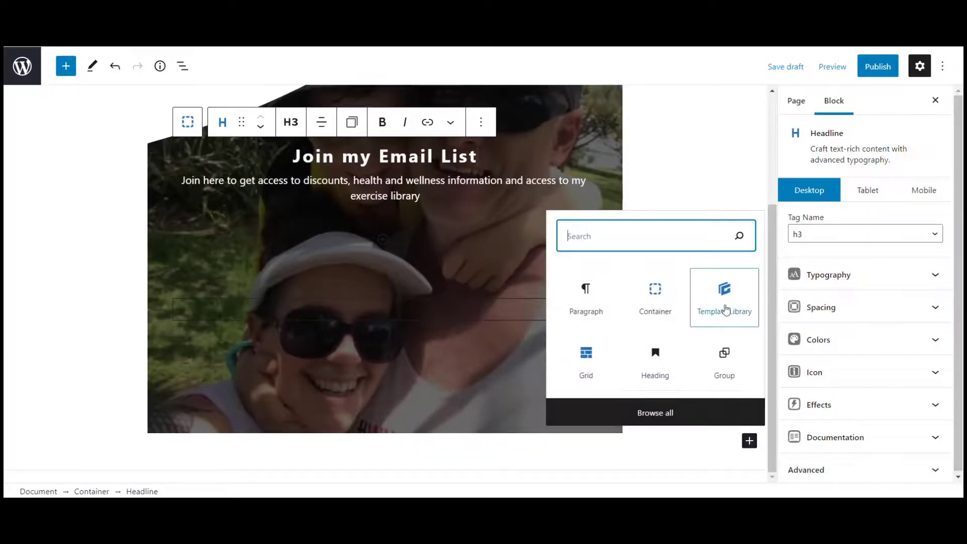
left_click(725, 309)
scroll(491, 330, "down", 5)
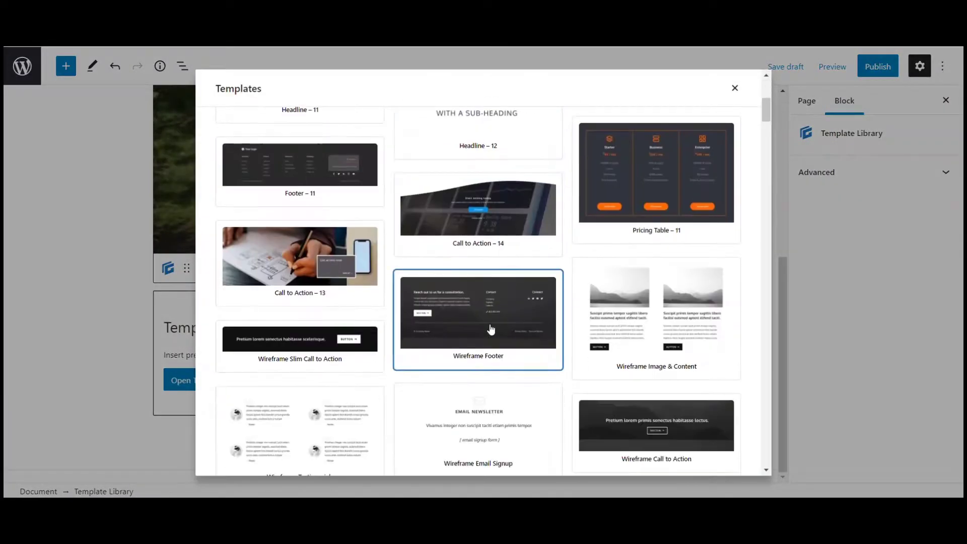
scroll(490, 330, "down", 2)
scroll(491, 330, "up", 4)
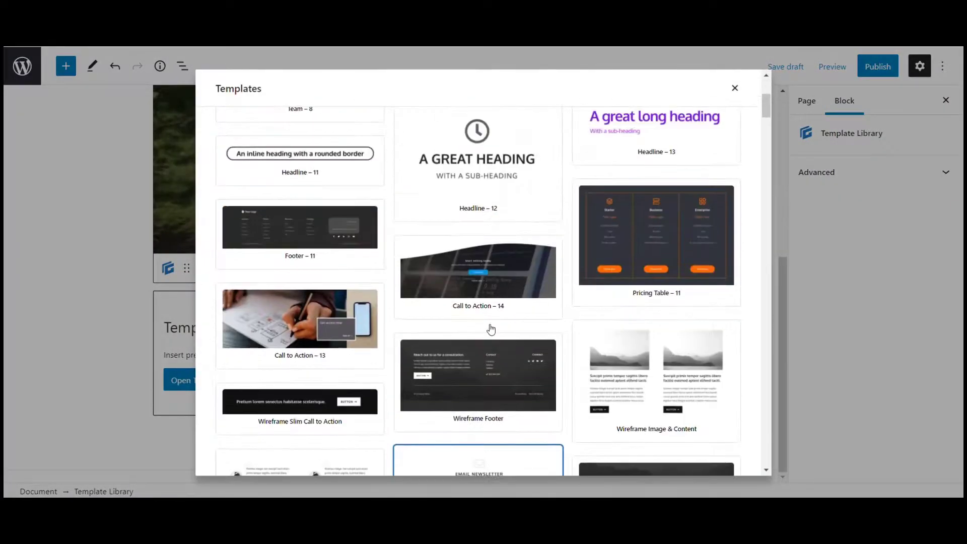
scroll(491, 330, "down", 6)
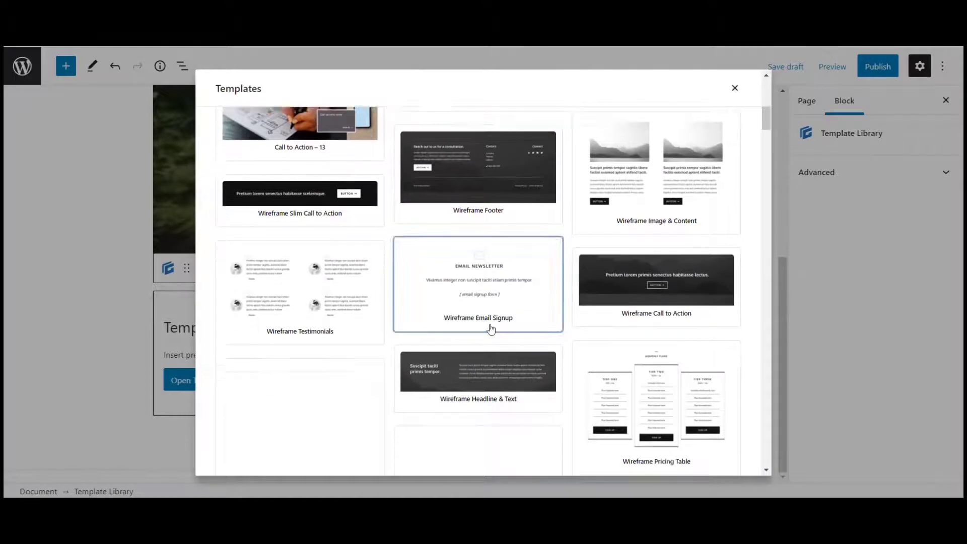
scroll(490, 330, "down", 3)
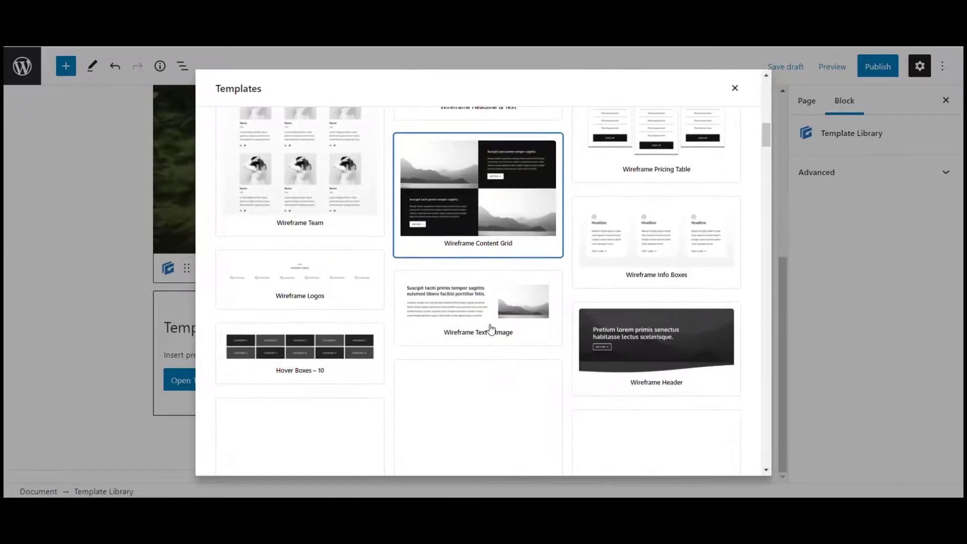
left_click(657, 252)
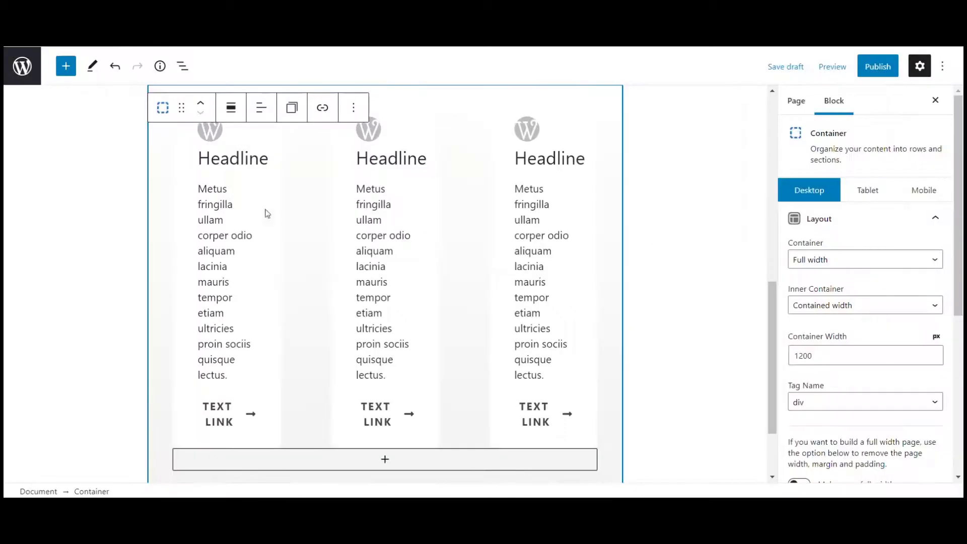
- Replace the first info box's headline with "Dsicounts"
double_click(225, 159)
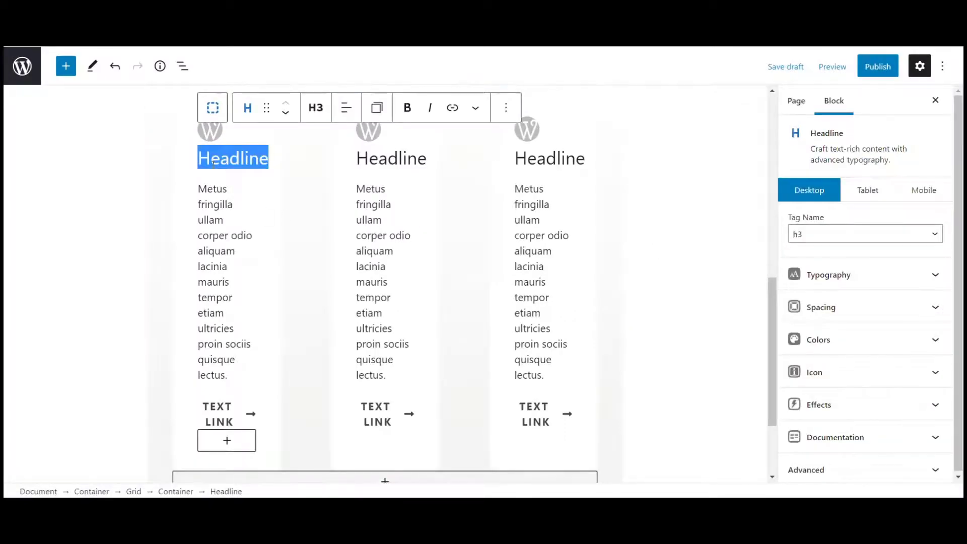
type("Dsicounts")
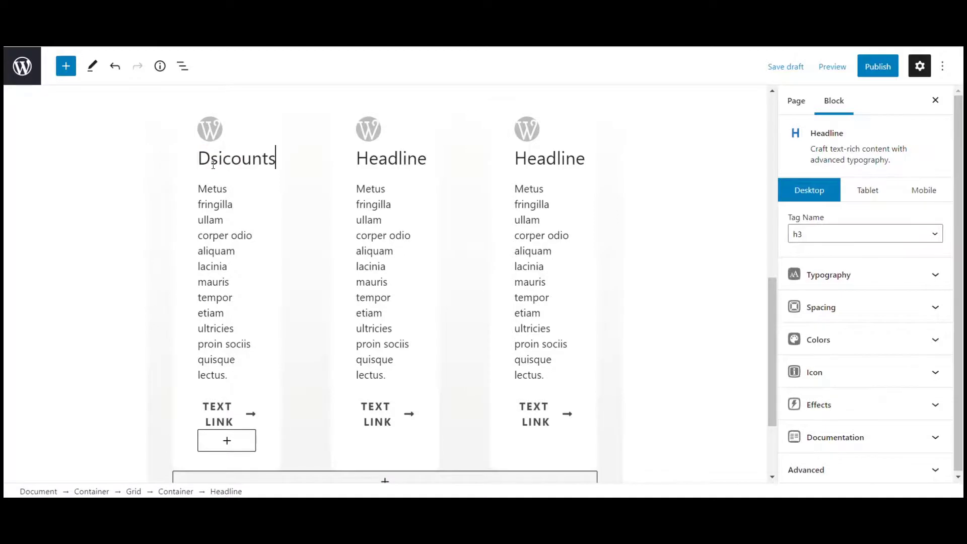
scroll(213, 164, "down", 3)
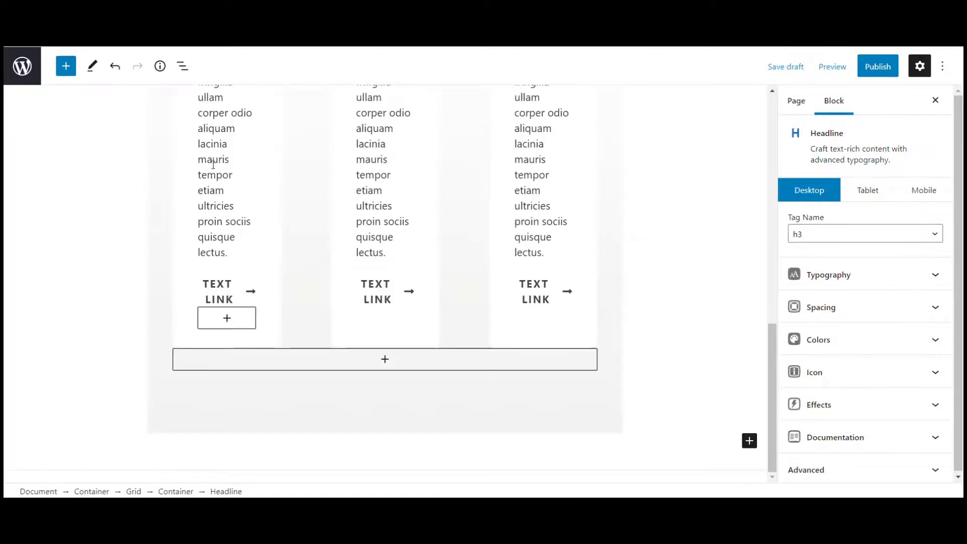
- Replace the middle info box's headline with "Health and Wellness"
scroll(213, 165, "up", 8)
left_click(368, 348)
left_click_drag(356, 349, 447, 355)
type("Health a")
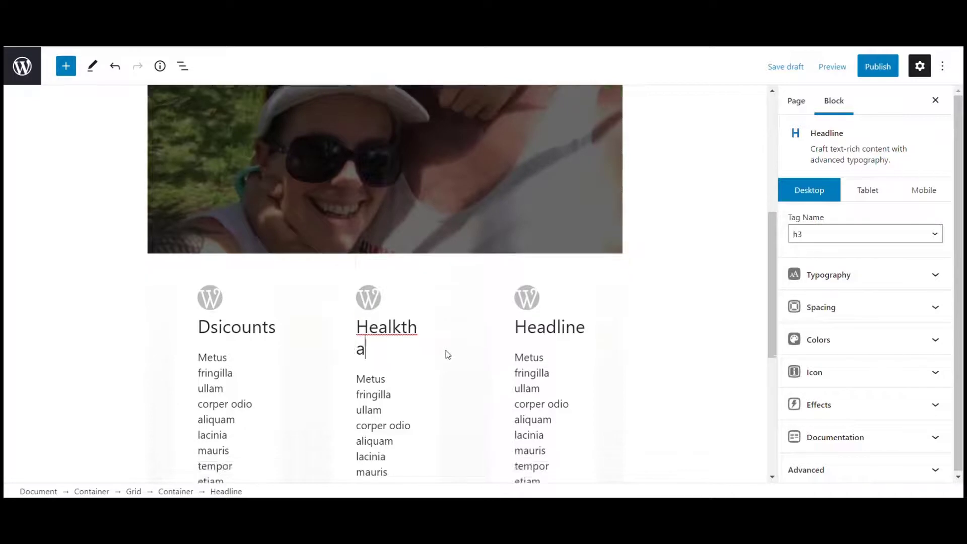
key("BackSpace")
key("BackSpace")
key("BackSpace")
key("BackSpace")
type("th")
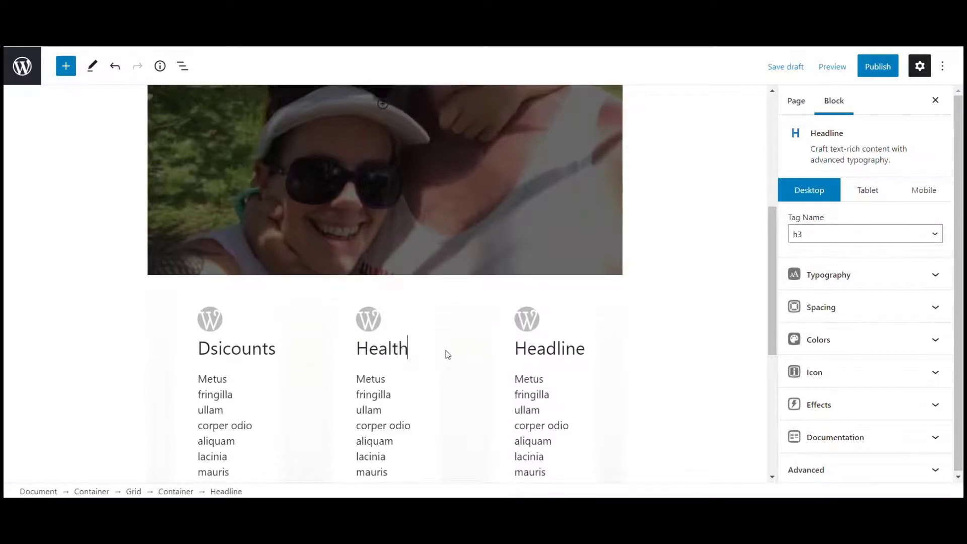
type(" and Wellness")
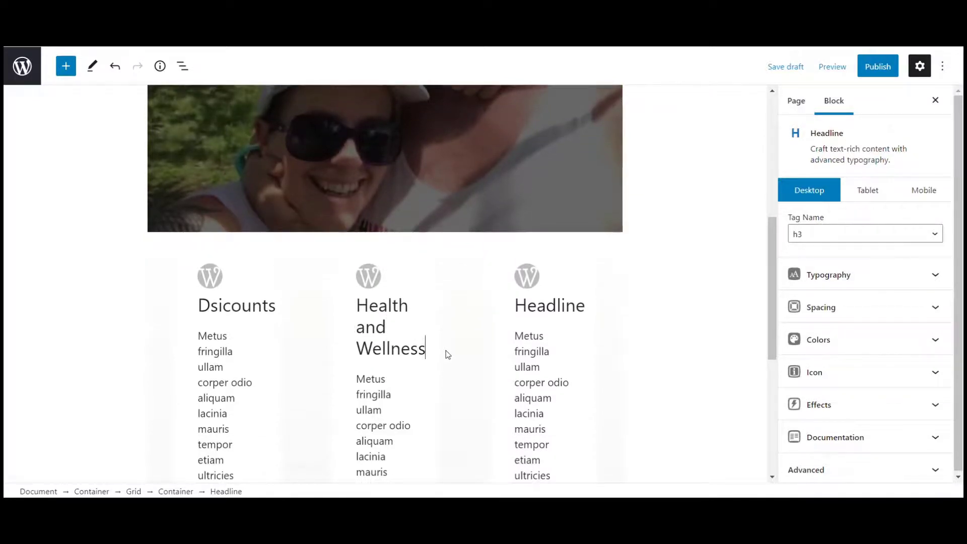
- Replace the third info box's headline with "Exercise Library"
left_click(527, 305)
left_click_drag(516, 306, 587, 257)
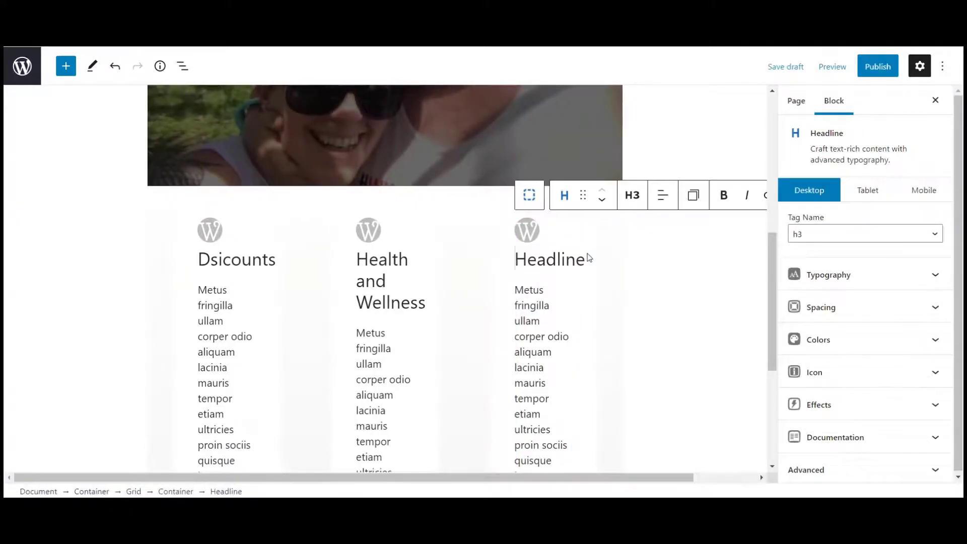
left_click_drag(516, 259, 583, 261)
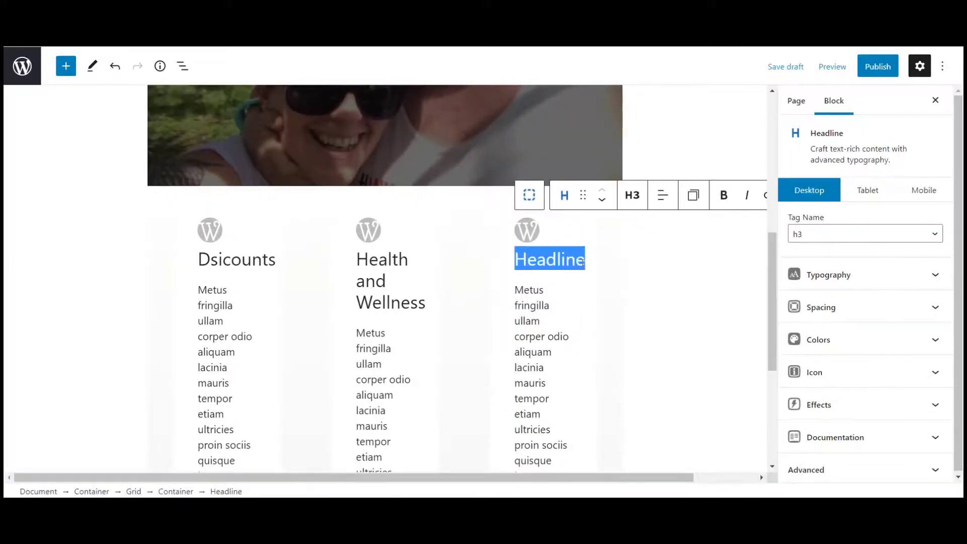
type("Exercise ")
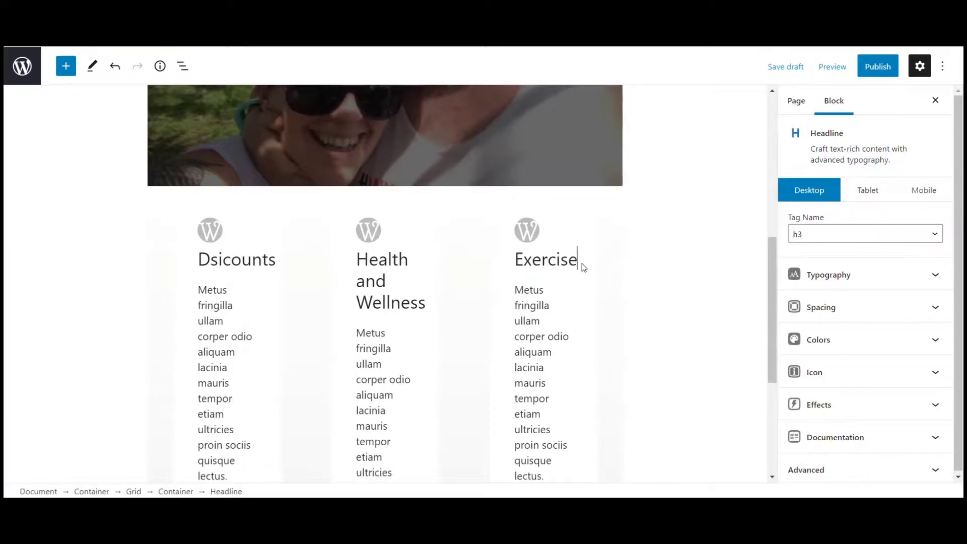
type("Library")
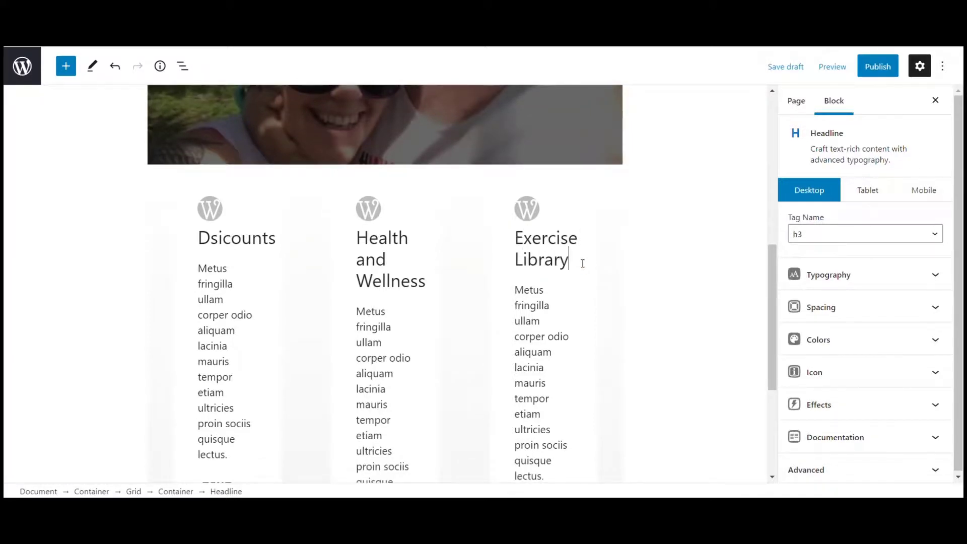
left_click(669, 284)
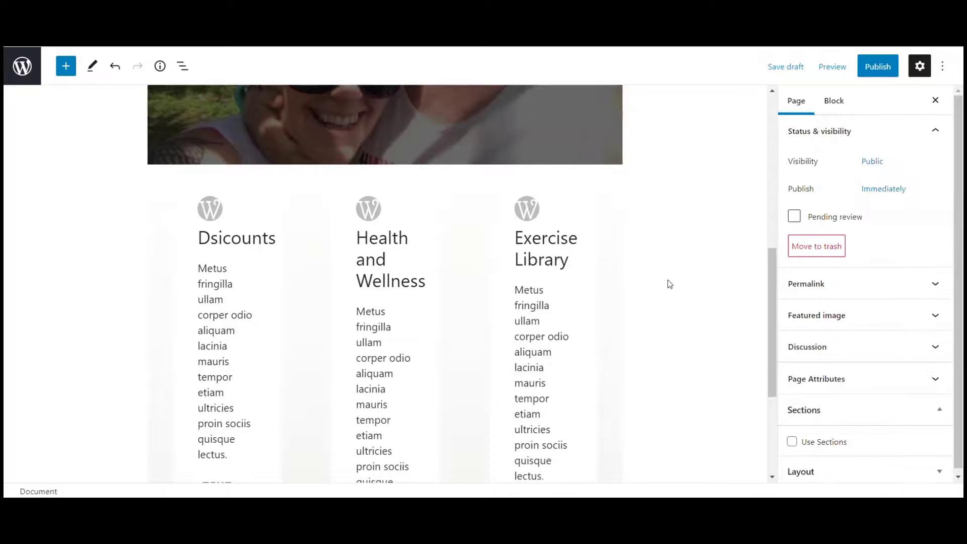
- Change the Exercise Library headline's icon to the coffee cup from the General icon set
left_click(527, 213)
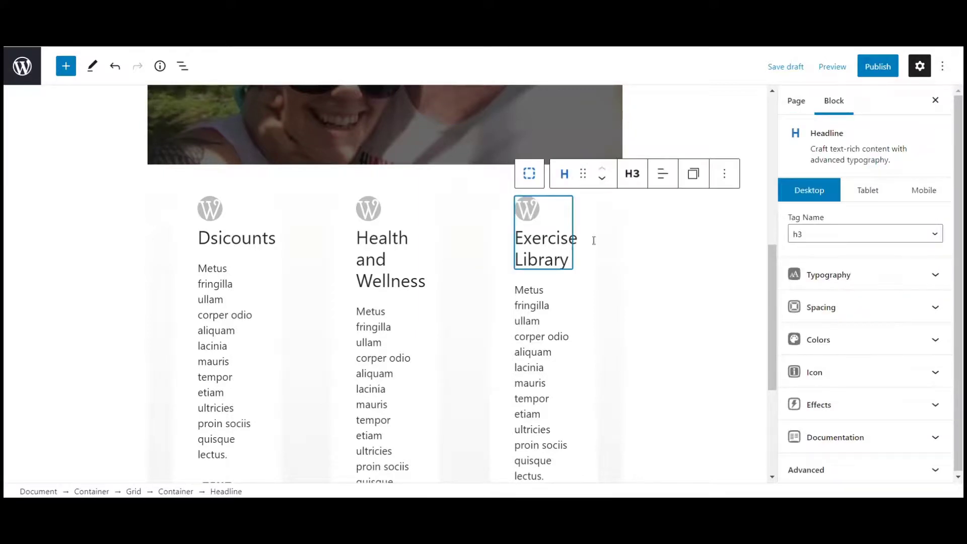
left_click(882, 373)
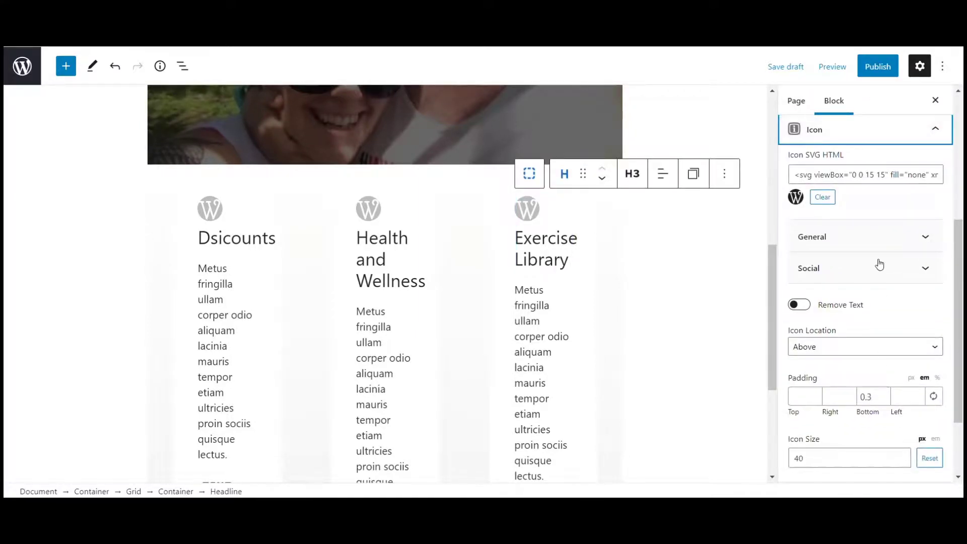
left_click(901, 238)
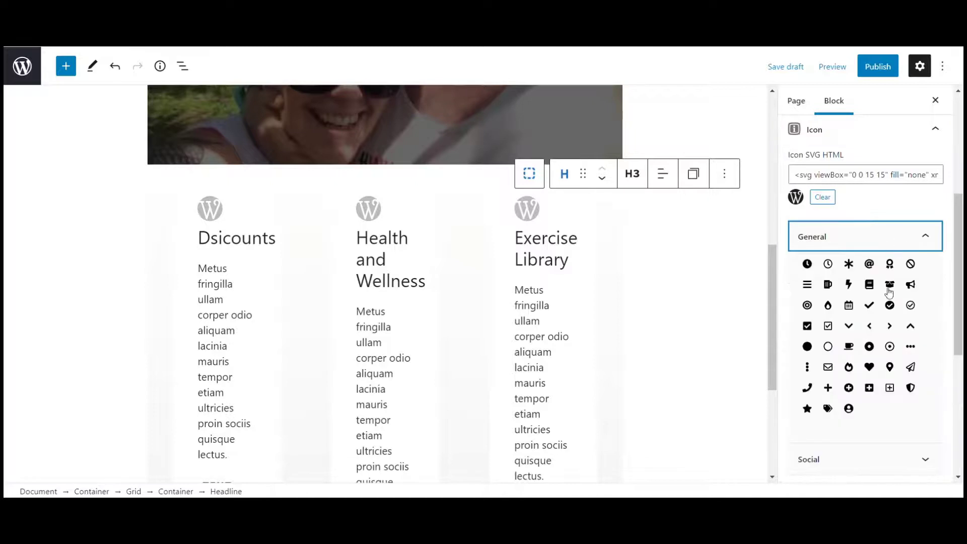
scroll(887, 303, "down", 3)
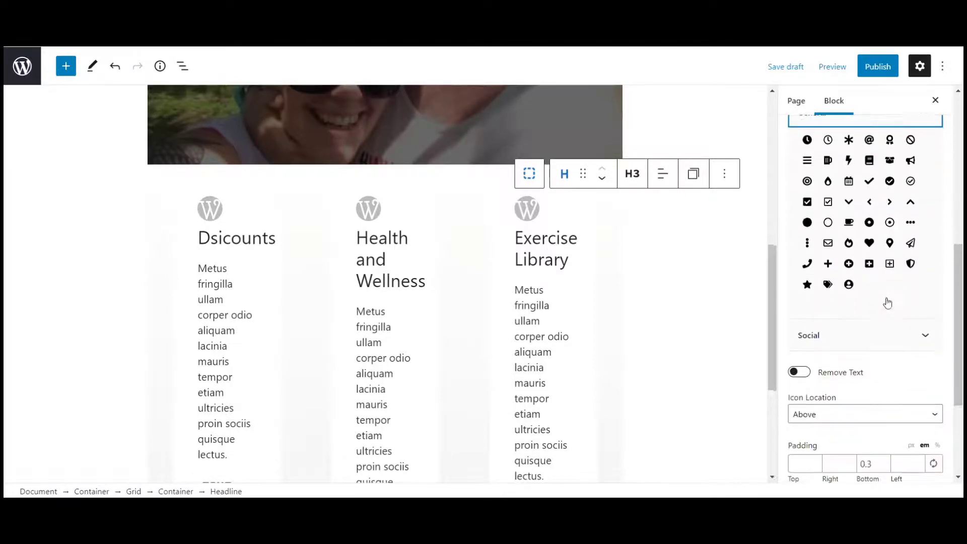
left_click(909, 335)
scroll(907, 336, "down", 3)
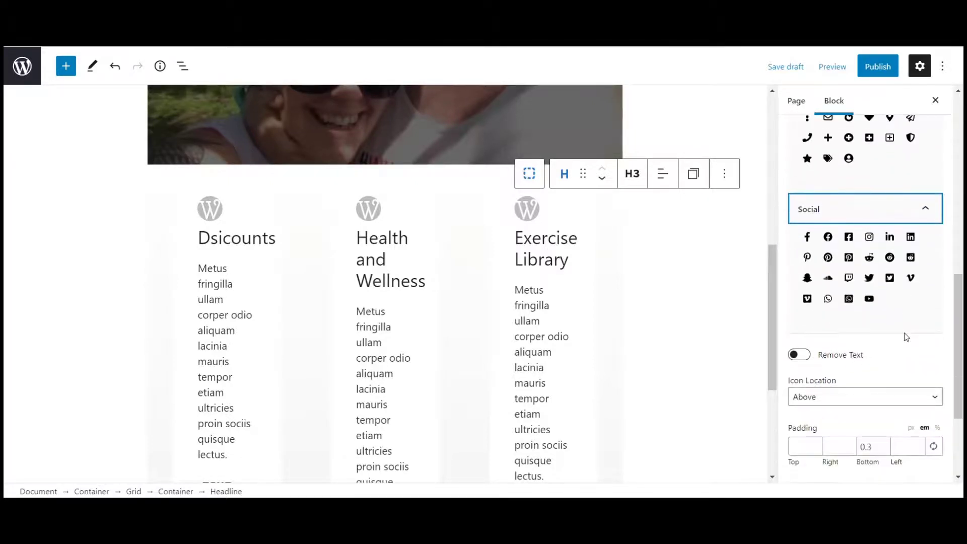
scroll(906, 337, "up", 3)
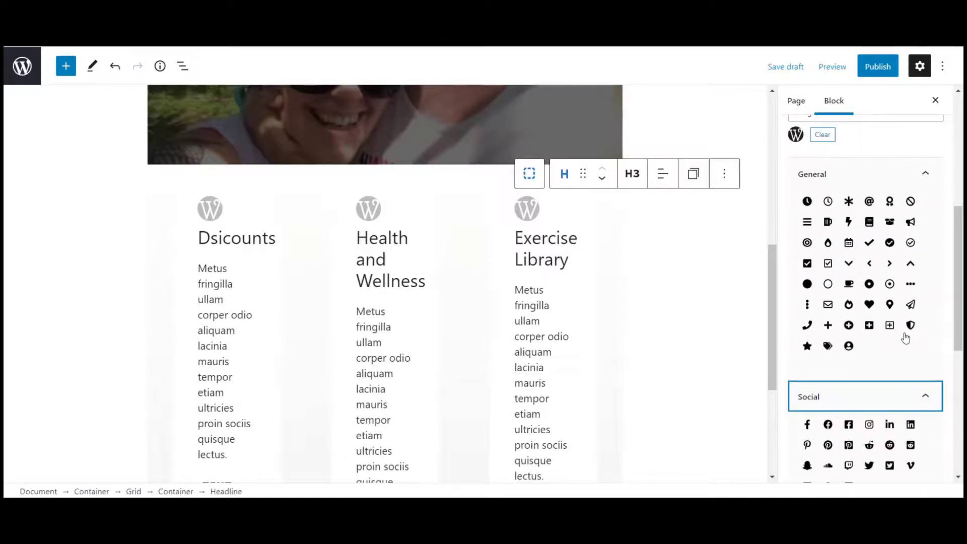
left_click(848, 284)
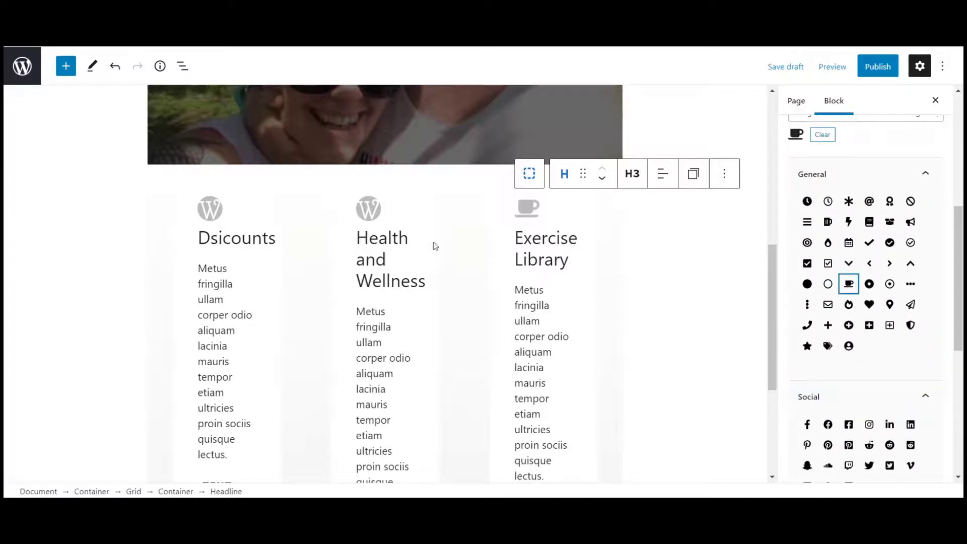
- Change the Health and Wellness headline's icon to the solid heart from the General icon set
left_click(367, 205)
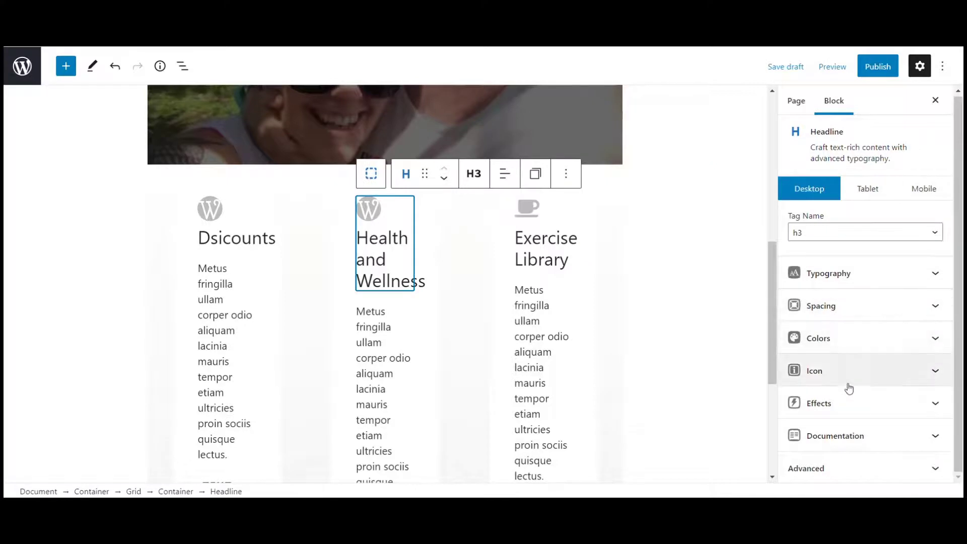
left_click(846, 373)
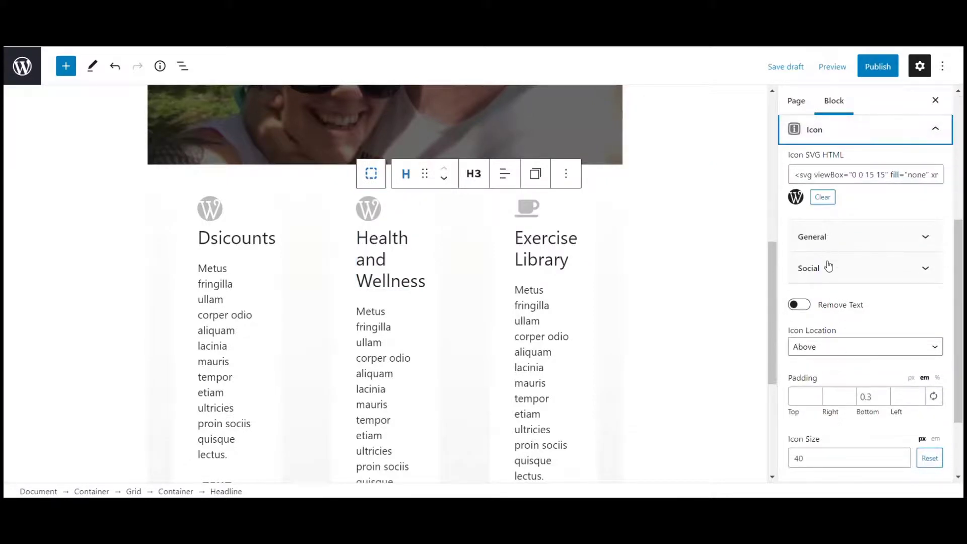
left_click(833, 246)
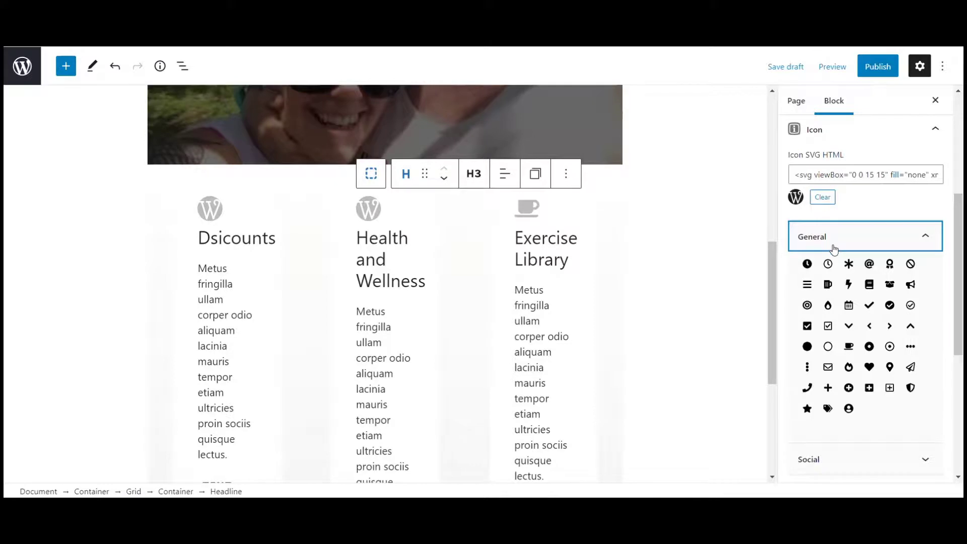
left_click(848, 367)
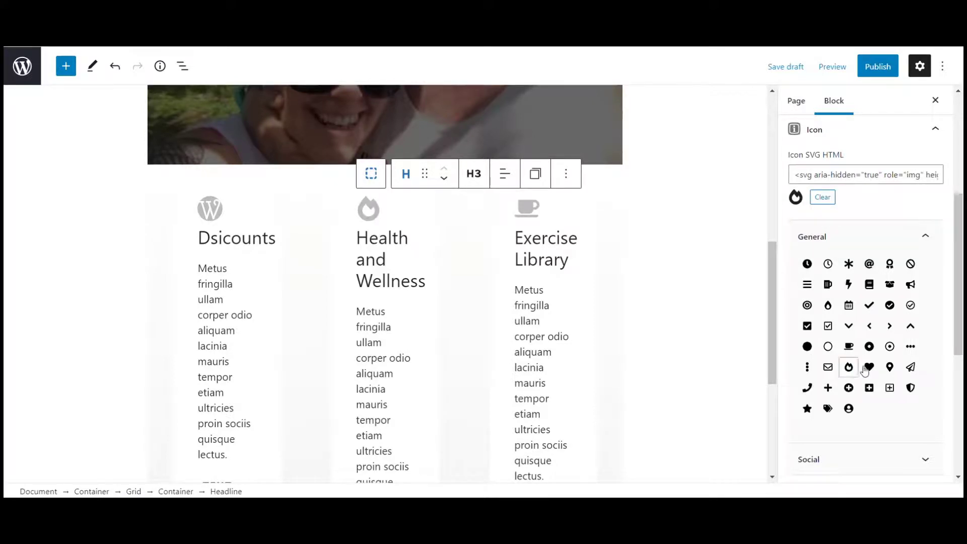
left_click(867, 368)
- Change the first info box headline's icon to the price tags from the General icon set
left_click(204, 210)
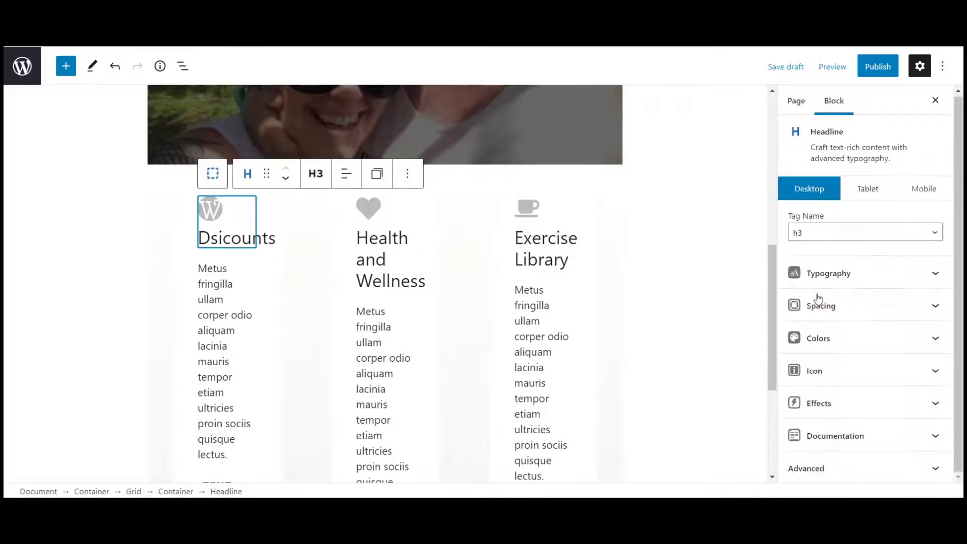
left_click(836, 344)
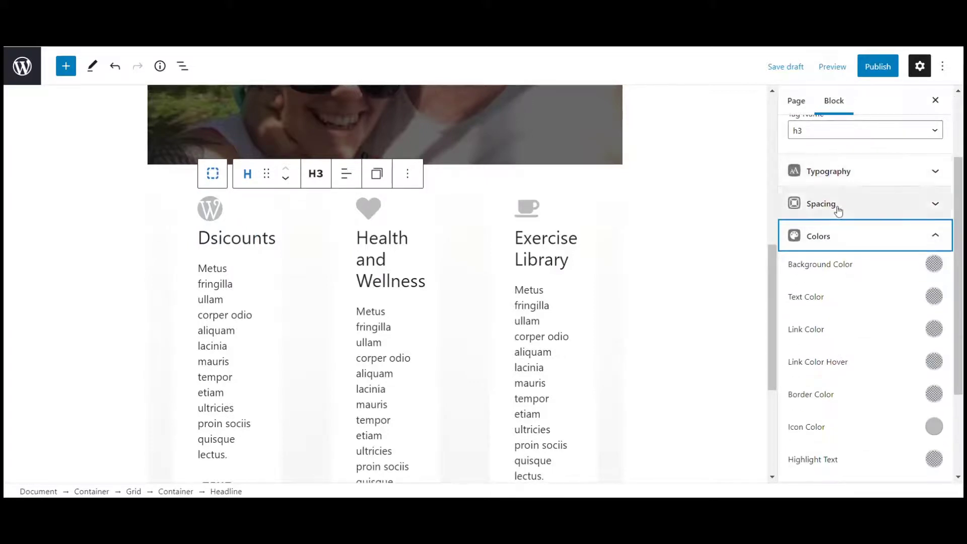
left_click(853, 237)
left_click(850, 371)
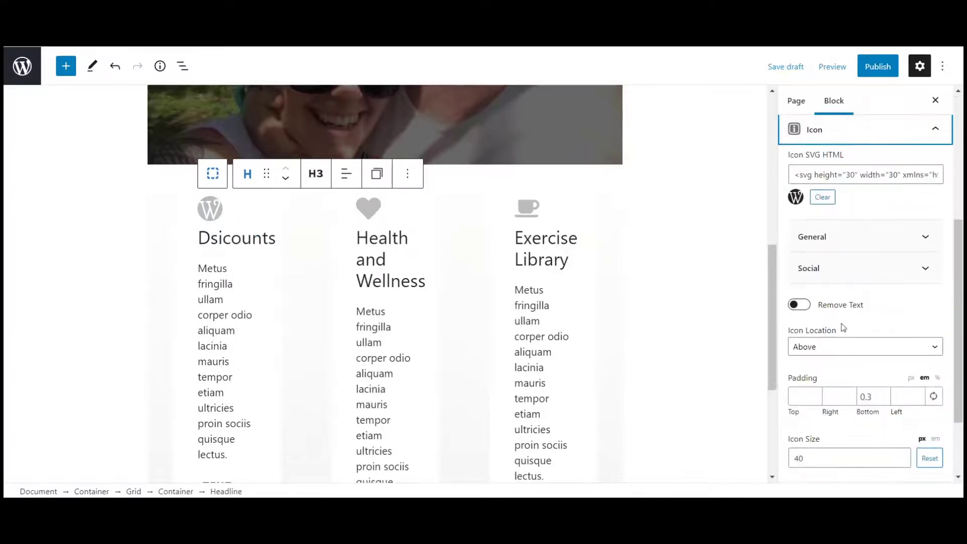
left_click(841, 240)
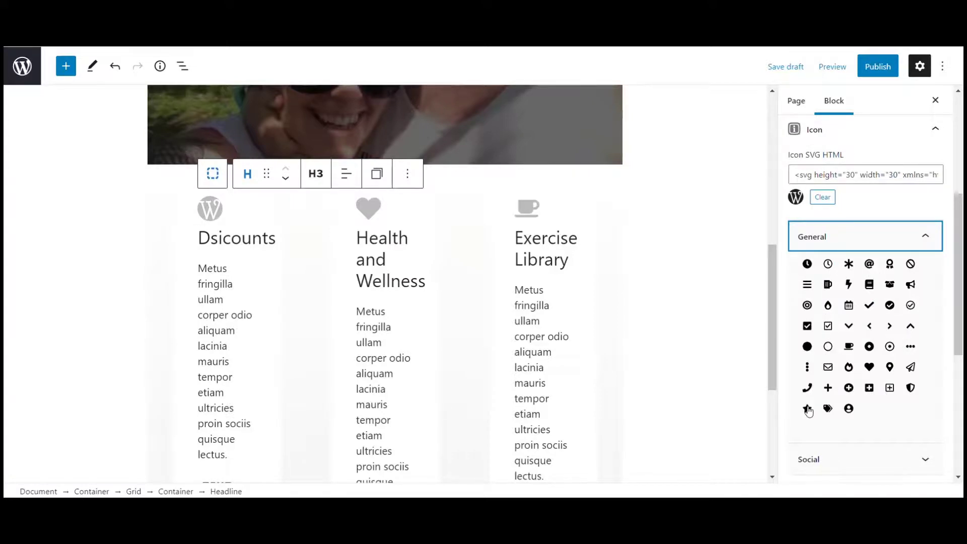
left_click(827, 408)
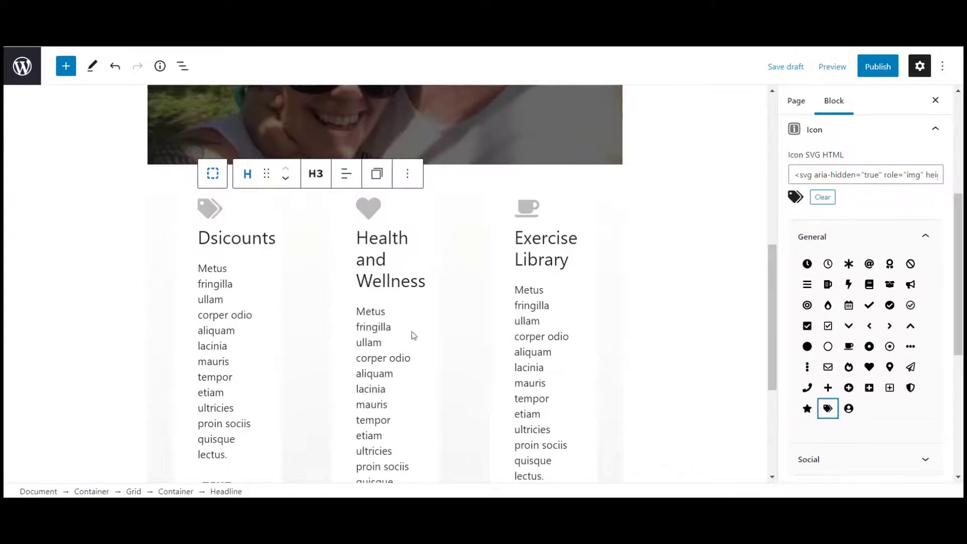
- Correct the misspelled first info box headline to "Discounts" using the spelling suggestion
left_click(226, 237)
right_click(227, 236)
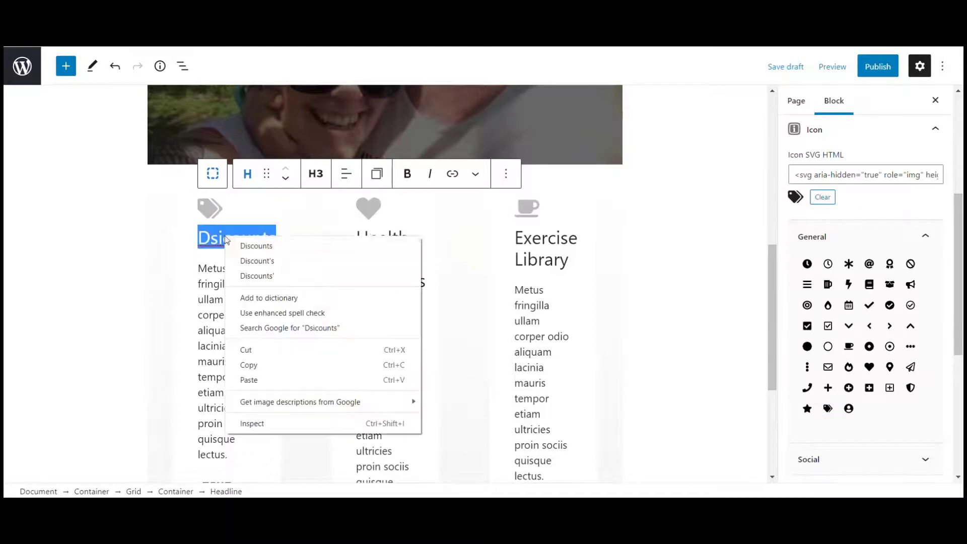
left_click(272, 247)
- Set the icon color of the Discounts headline to the preset blue #0693e3
left_click(211, 210)
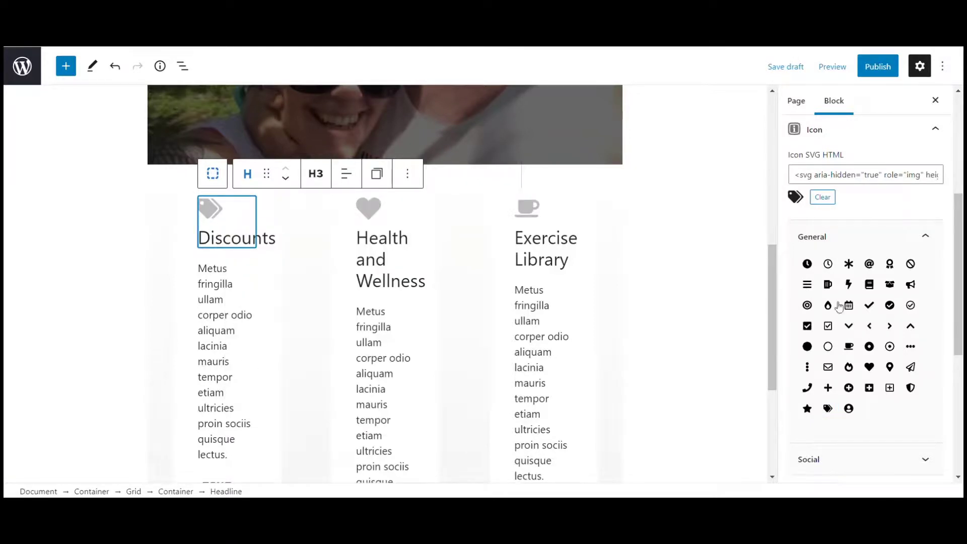
left_click(931, 238)
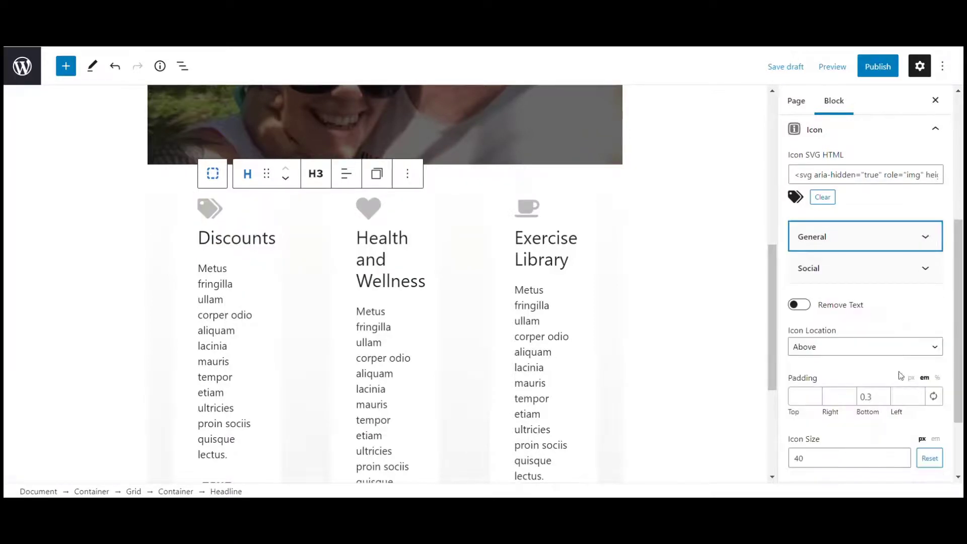
scroll(872, 331, "down", 3)
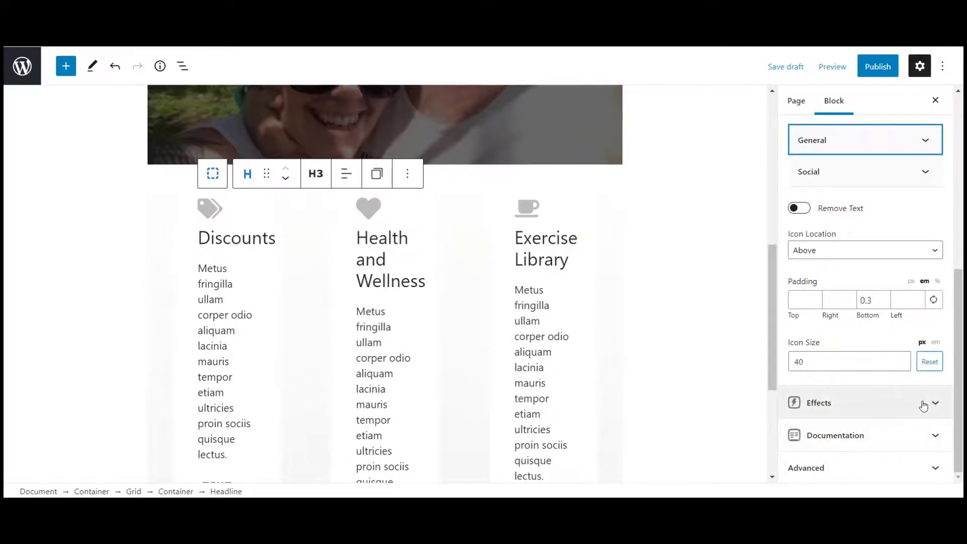
scroll(923, 406, "up", 5)
left_click(935, 313)
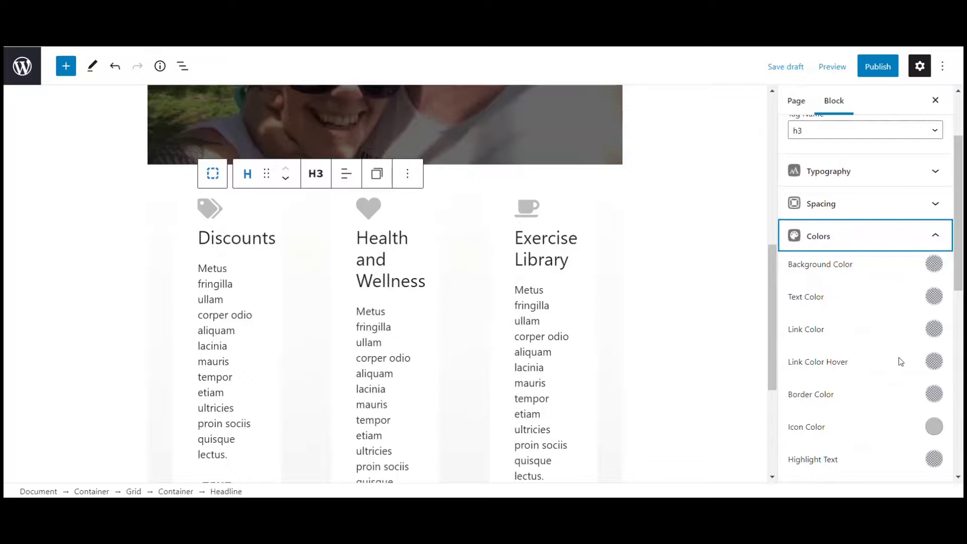
left_click(933, 426)
left_click(855, 379)
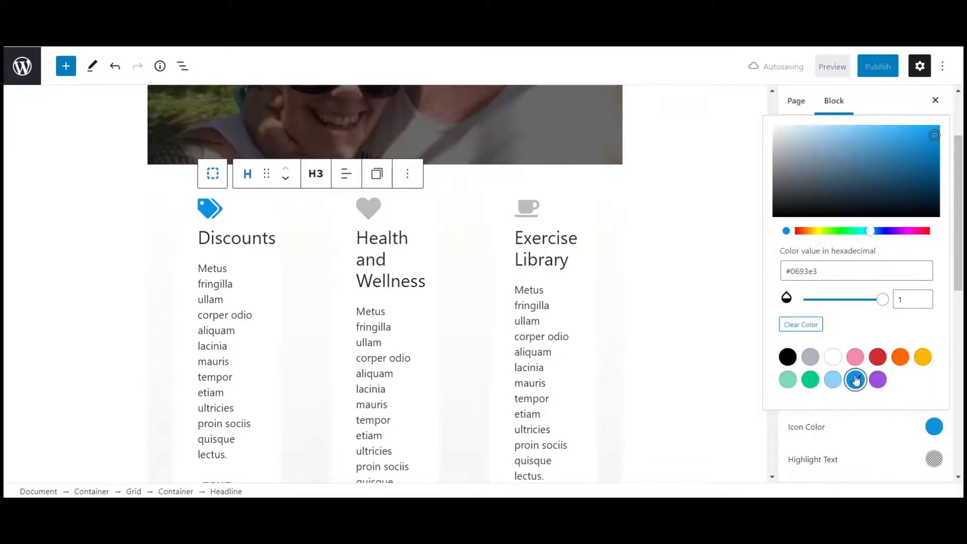
- Set the icon color of the Health and Wellness headline to the preset red #cf2e2e
left_click(383, 252)
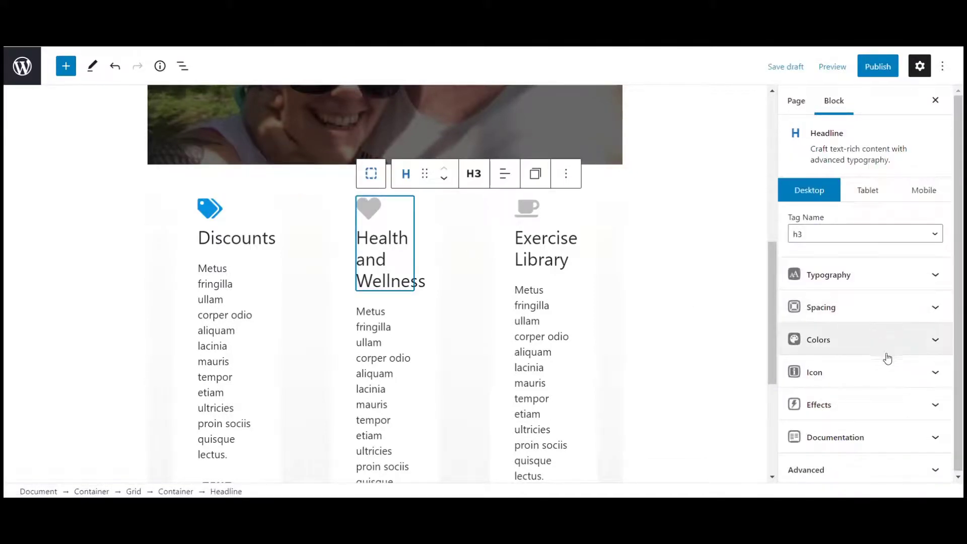
left_click(899, 371)
scroll(902, 373, "down", 5)
scroll(899, 370, "up", 4)
scroll(899, 370, "down", 5)
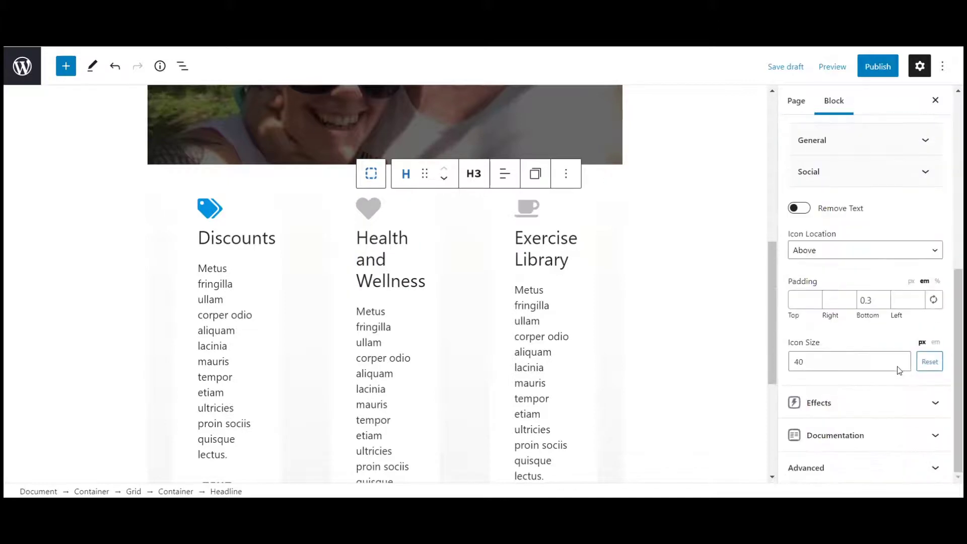
scroll(894, 403, "up", 6)
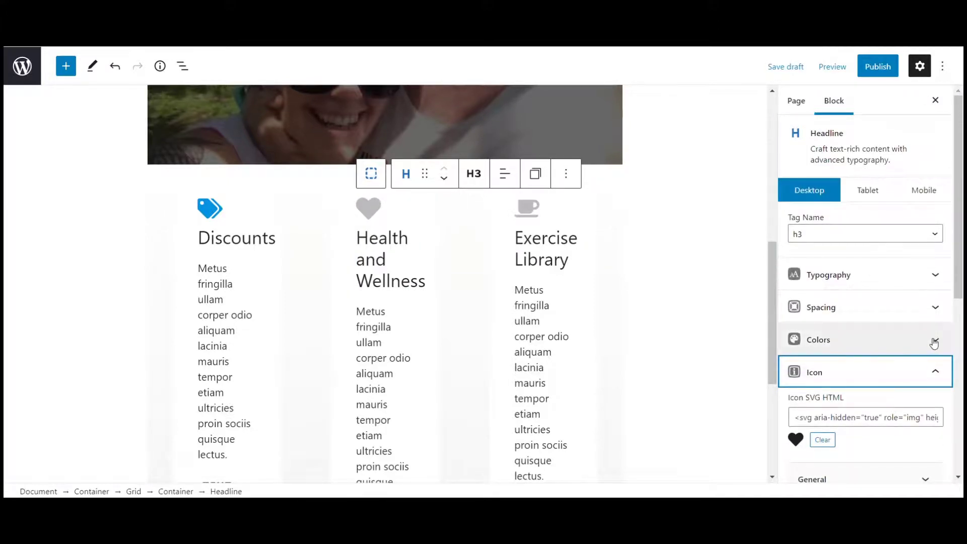
left_click(934, 339)
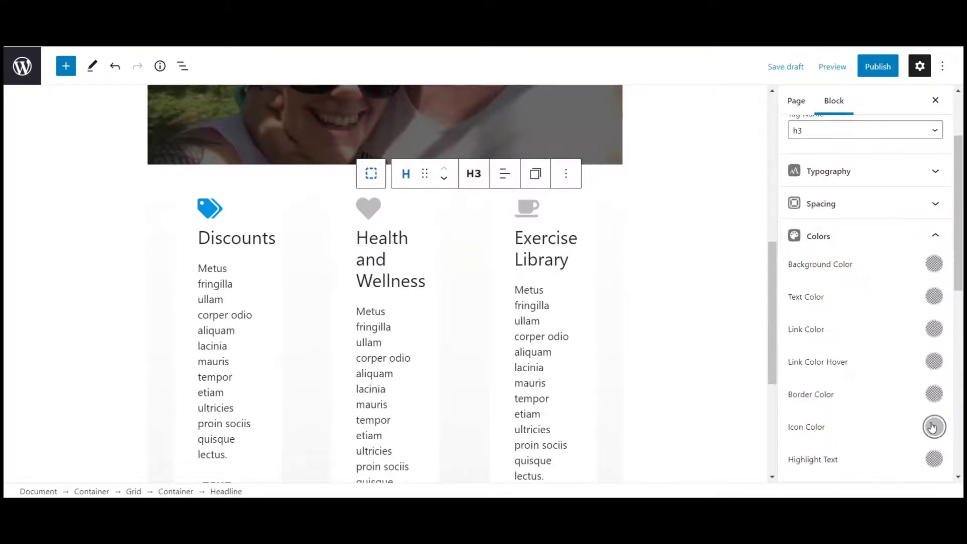
left_click(934, 426)
left_click(879, 359)
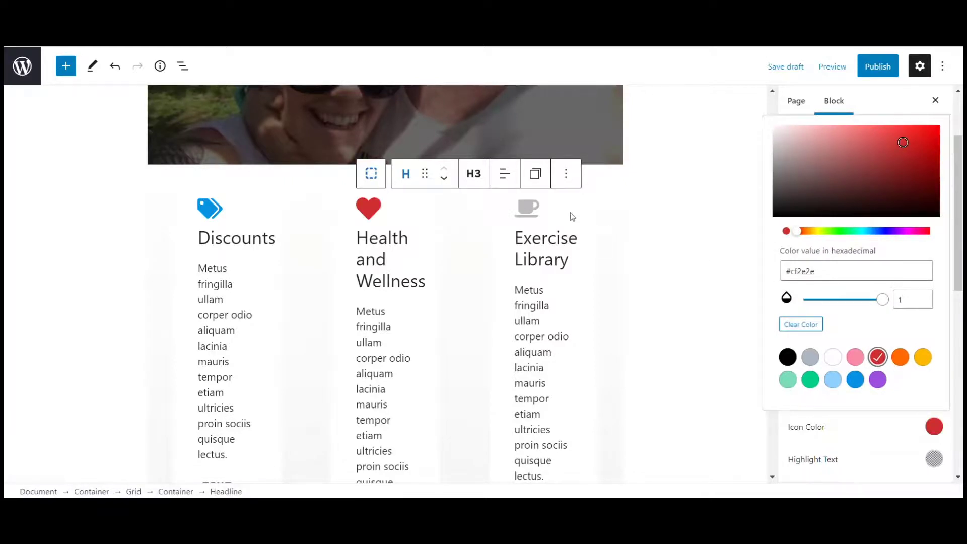
- Set the icon color of the Exercise Library headline to a custom brownish orange, #c77431
left_click(518, 209)
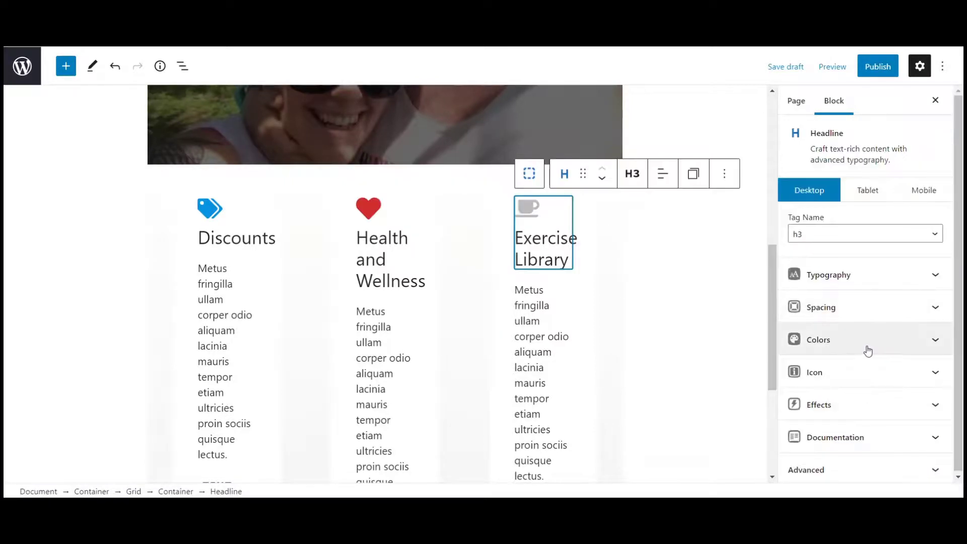
left_click(867, 347)
scroll(867, 383, "down", 4)
left_click(934, 364)
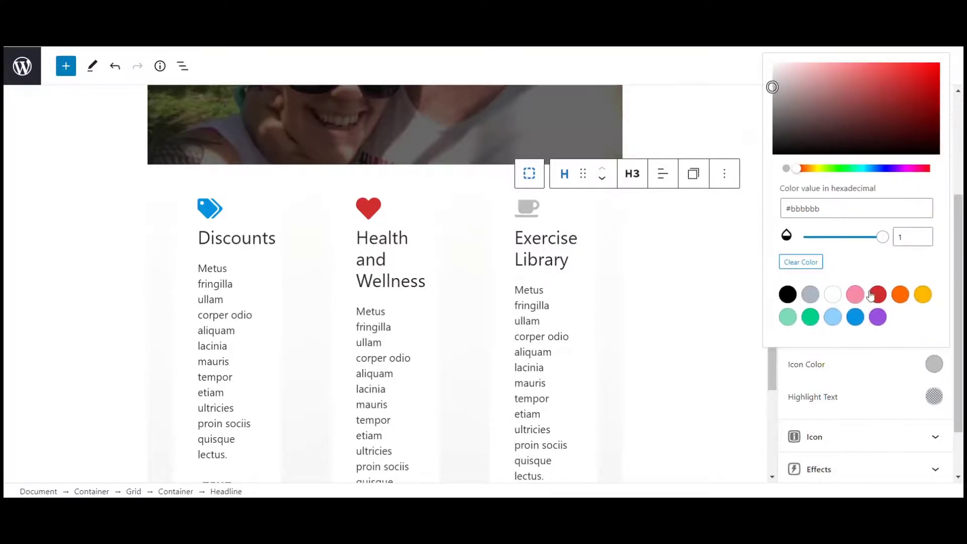
left_click(808, 169)
left_click(898, 83)
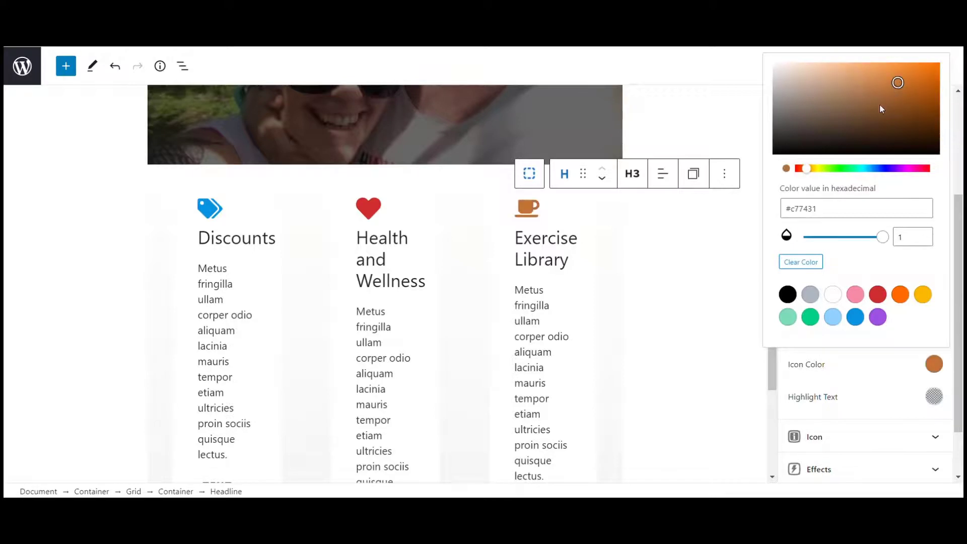
- Replace the placeholder paragraph under the Discounts headline with "Get dicounts"
left_click(721, 99)
scroll(658, 287, "up", 4)
scroll(659, 298, "down", 6)
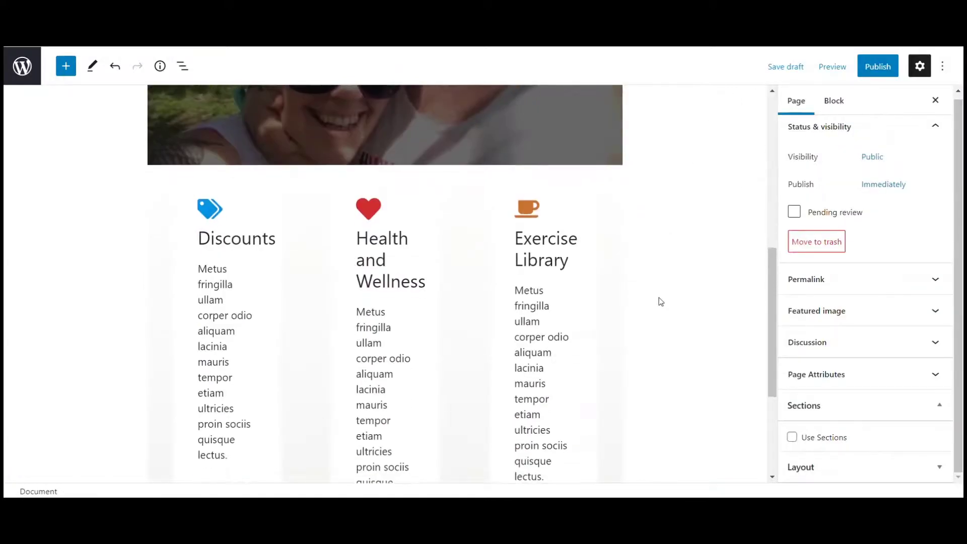
left_click_drag(235, 329, 197, 143)
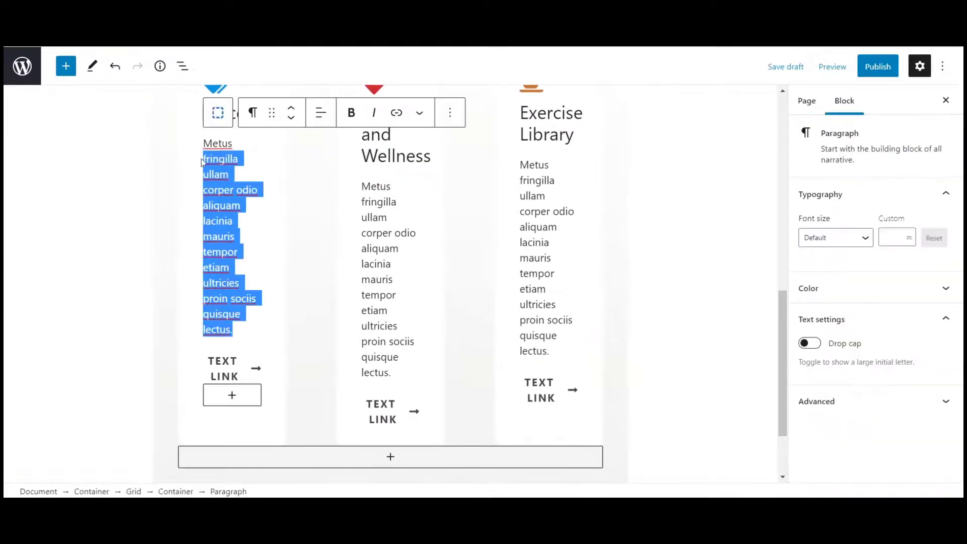
scroll(195, 151, "up", 3)
type("Gewt")
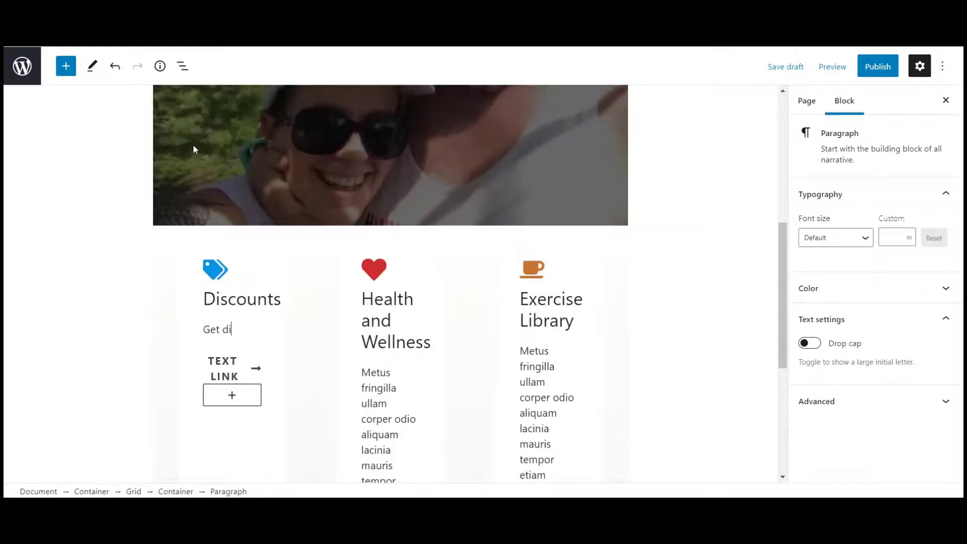
type(" dicounts")
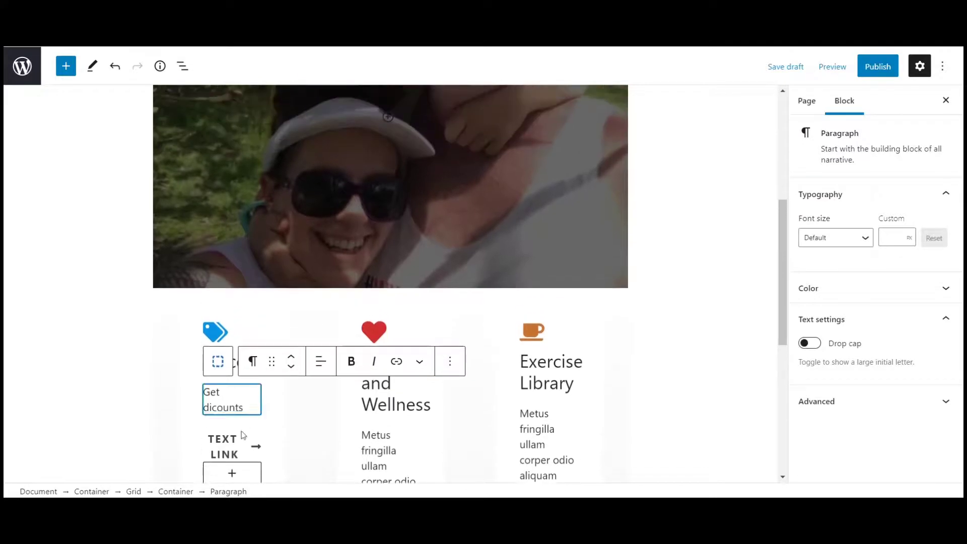
- Replace the placeholder paragraph under Health and Wellness with "I am an nutrition coach", fixing the misspelled word with the spelling suggestion
scroll(382, 328, "down", 3)
double_click(378, 341)
mouse_move(396, 435)
left_mouse_down()
mouse_move(375, 244)
mouse_move(367, 240)
left_mouse_up()
scroll(366, 240, "up", 4)
type("I am an ")
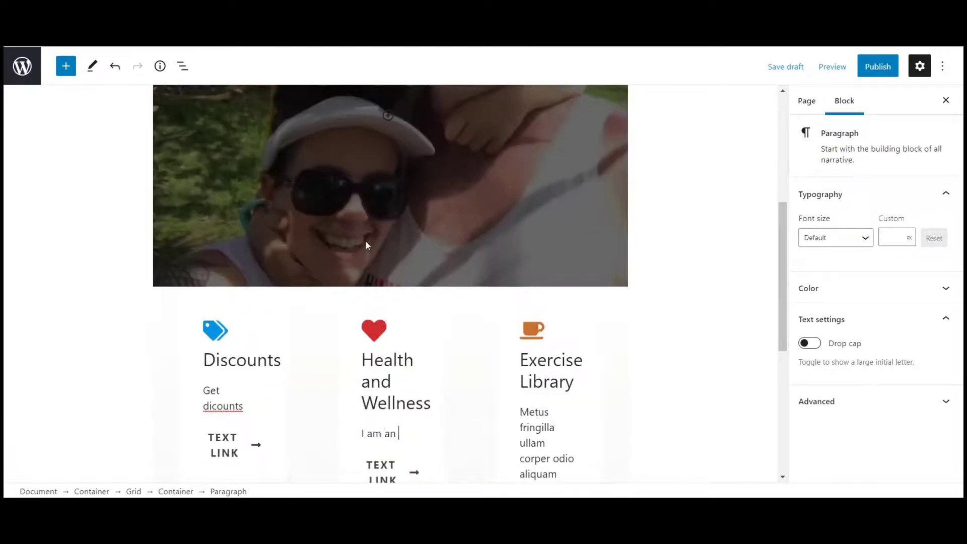
type("nuntrrition")
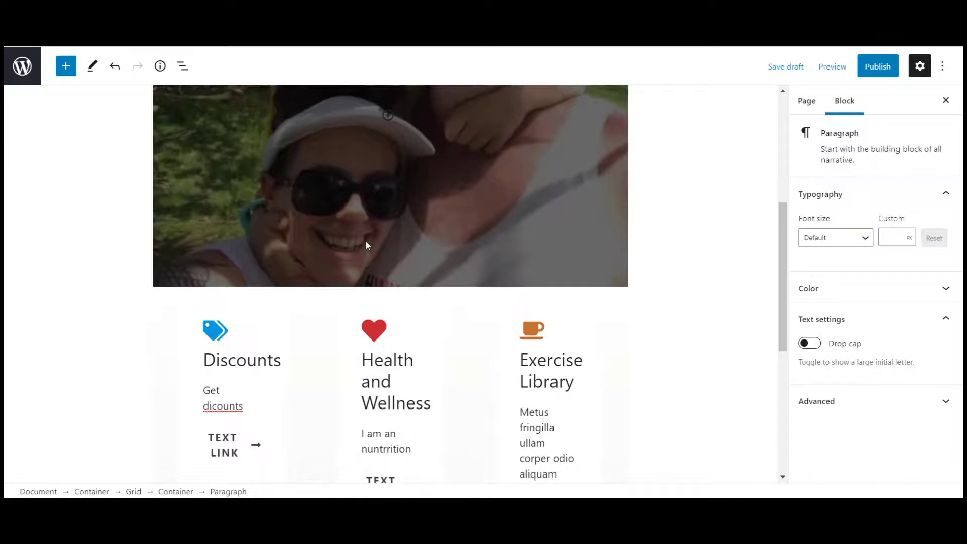
type(" coach")
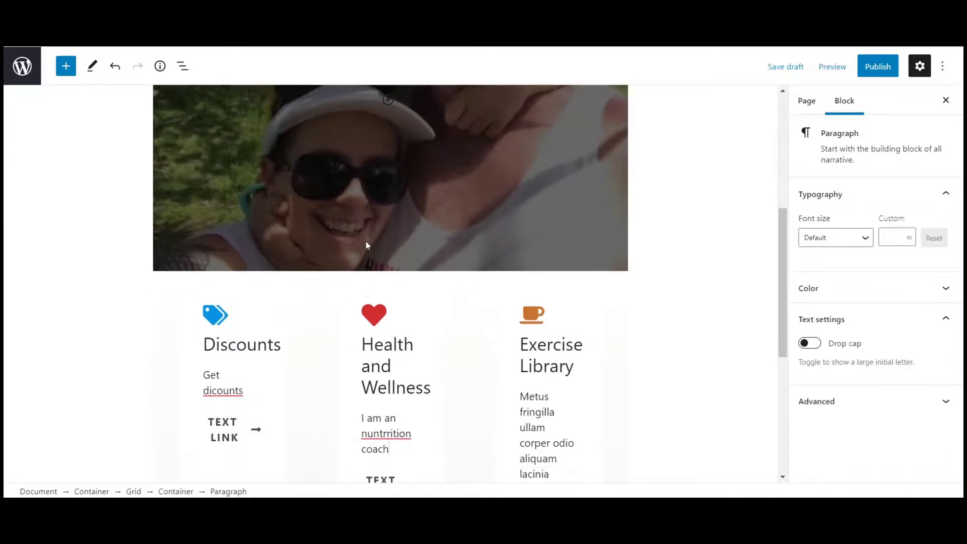
right_click(380, 431)
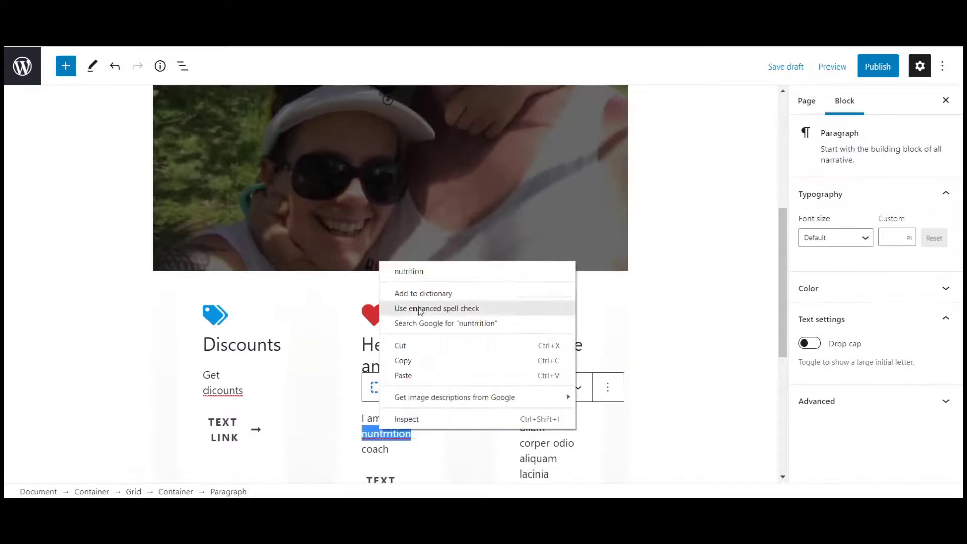
left_click(421, 272)
- Replace the placeholder paragraph under the Exercise Library headline with "I have exercises"
scroll(564, 431, "down", 4)
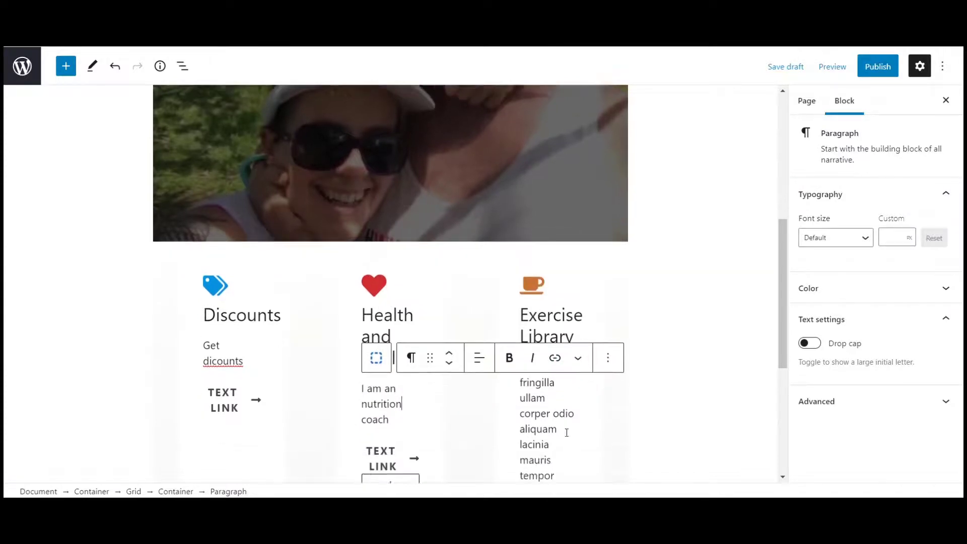
left_click_drag(561, 394, 504, 217)
scroll(503, 218, "up", 4)
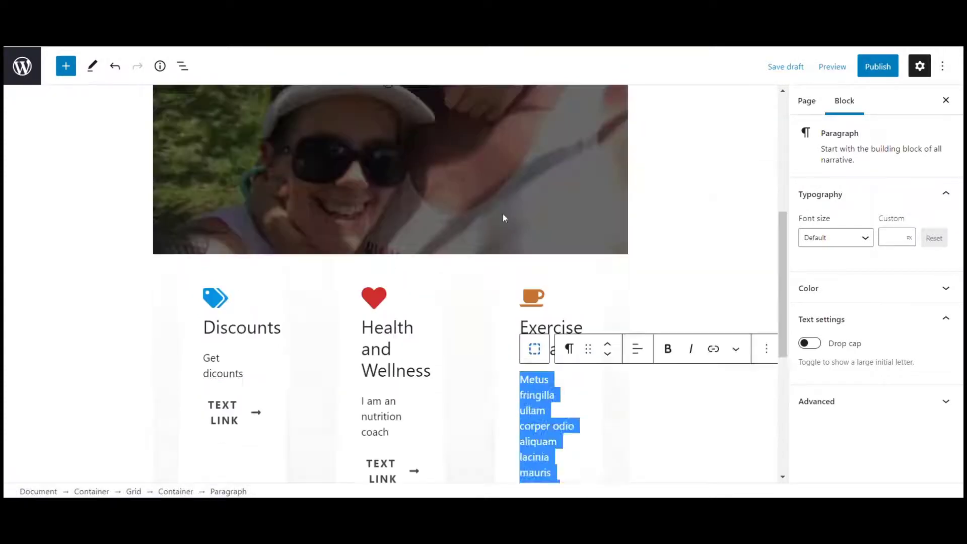
type("I have e")
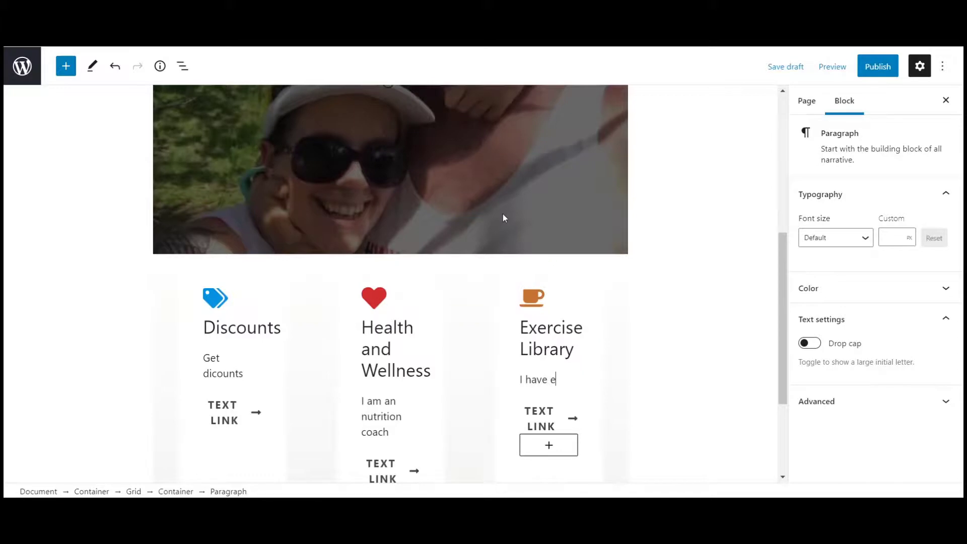
type("xzerc")
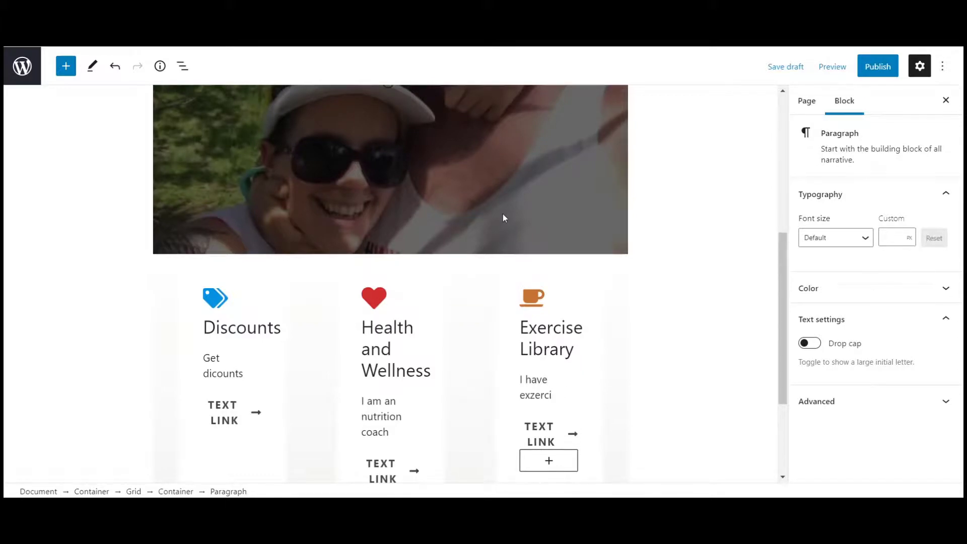
type("i")
key("BackSpace")
key("BackSpace")
key("BackSpace")
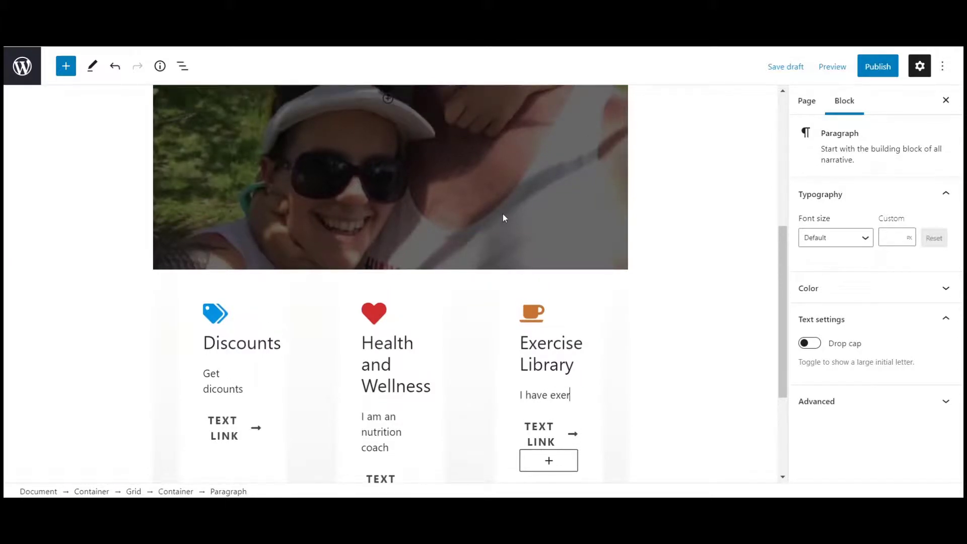
type("cises")
- Remove the "Text Link" button from each of the three info boxes
scroll(222, 385, "down", 2)
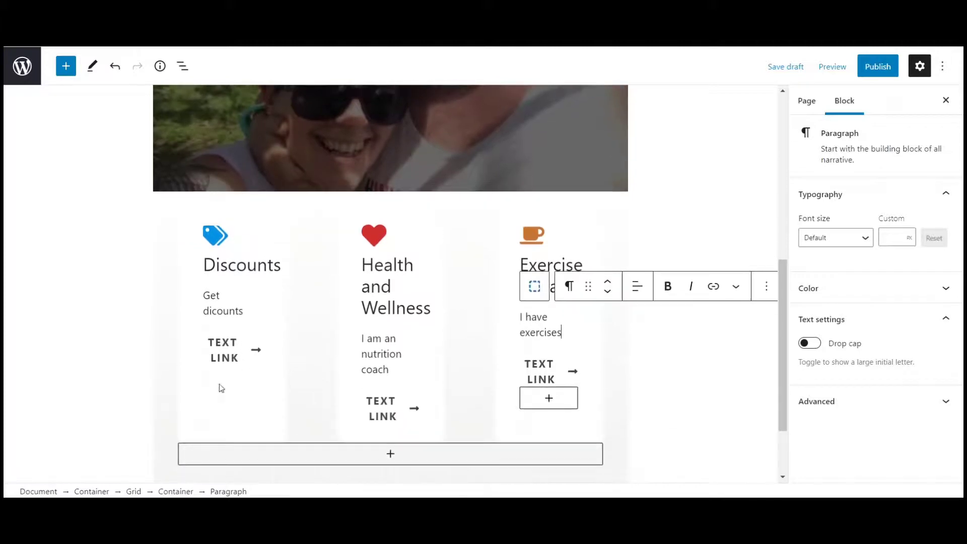
left_click(209, 348)
left_click(457, 312)
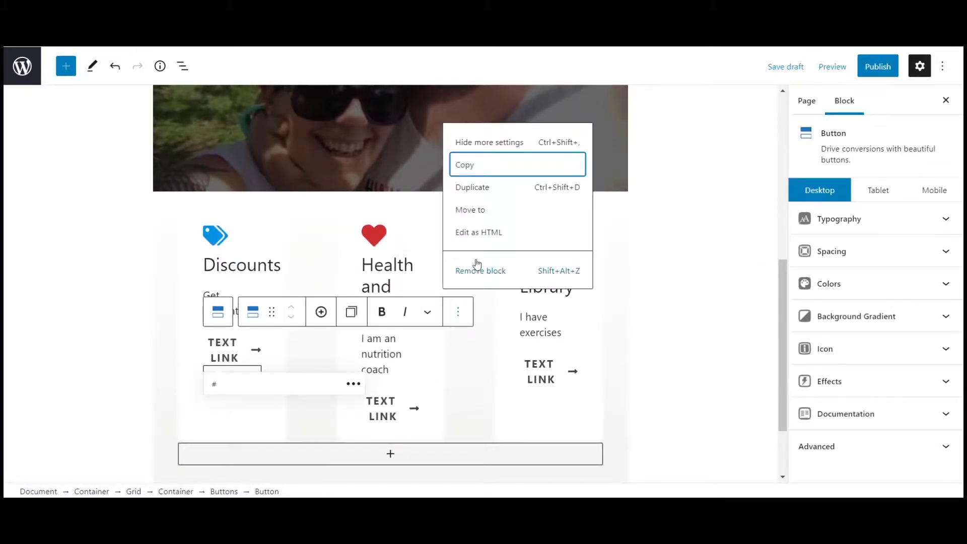
left_click(478, 270)
left_click(391, 404)
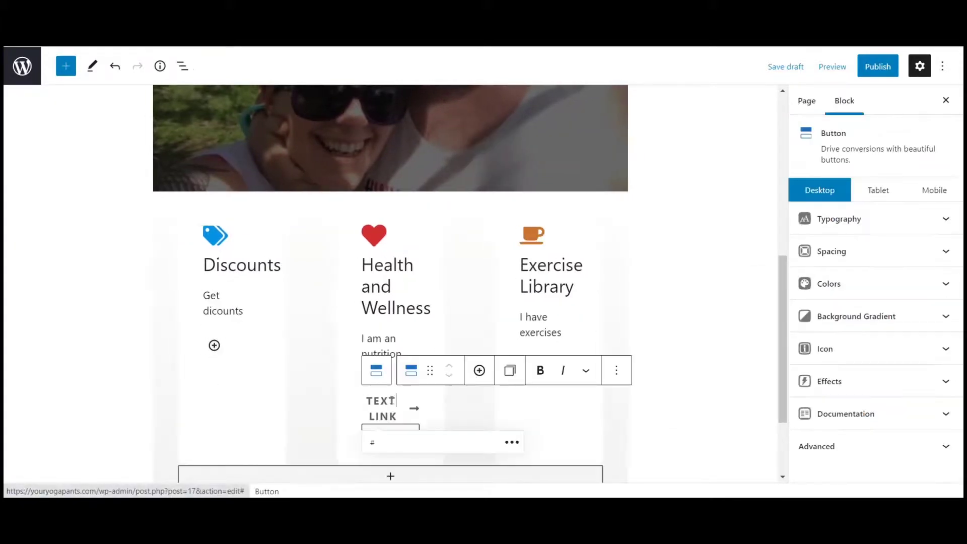
left_click(616, 371)
left_click(637, 328)
left_click(547, 365)
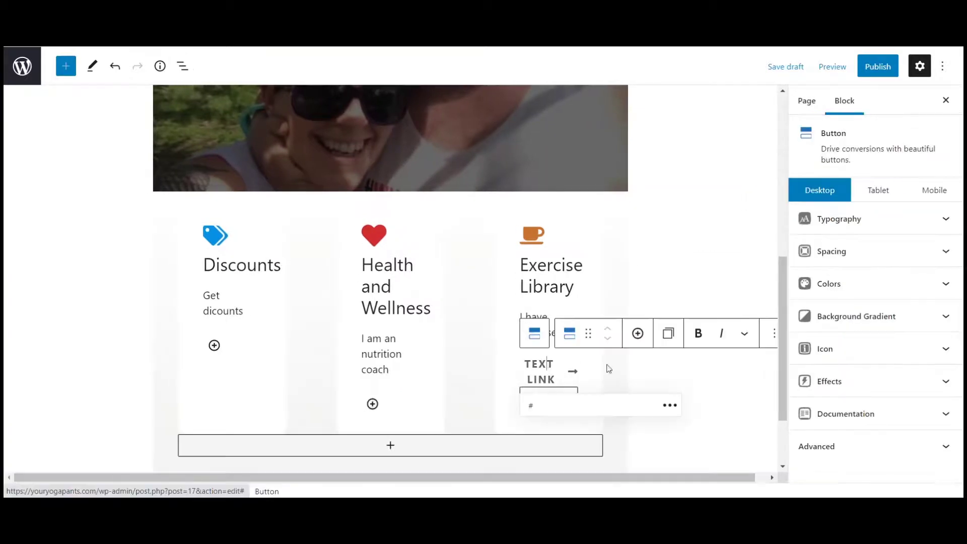
left_click(774, 333)
left_click(796, 291)
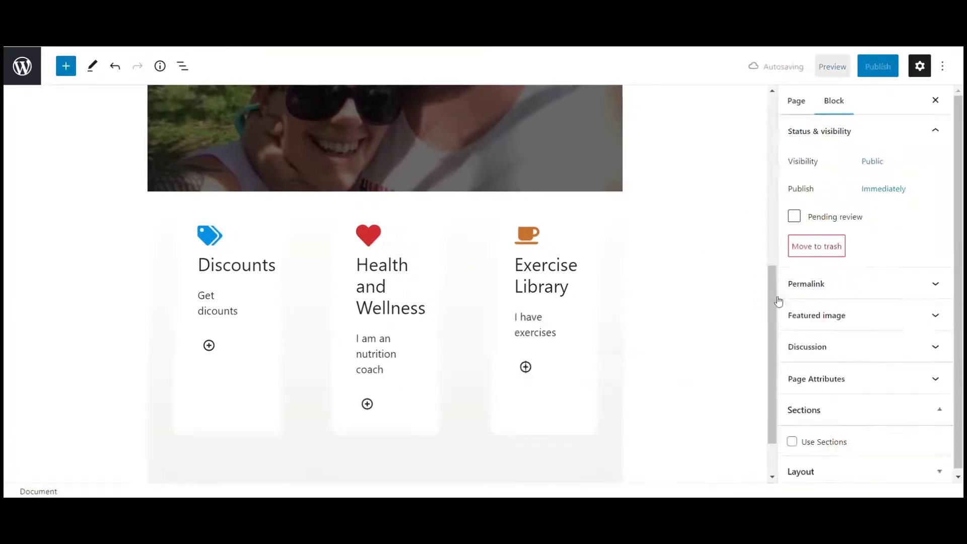
- Search the available blocks for "email" from the container's block inserter below the info boxes
scroll(658, 314, "down", 2)
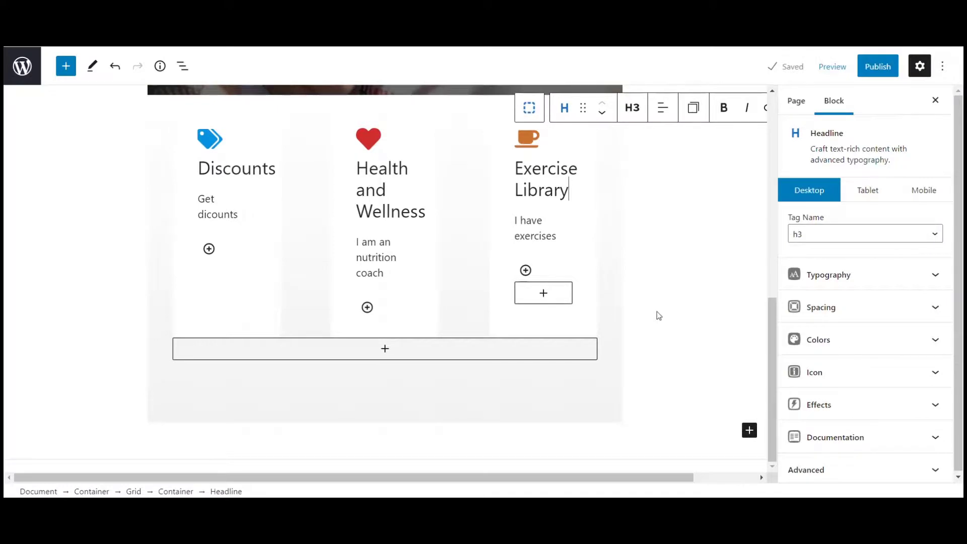
scroll(658, 315, "up", 10)
scroll(659, 316, "down", 10)
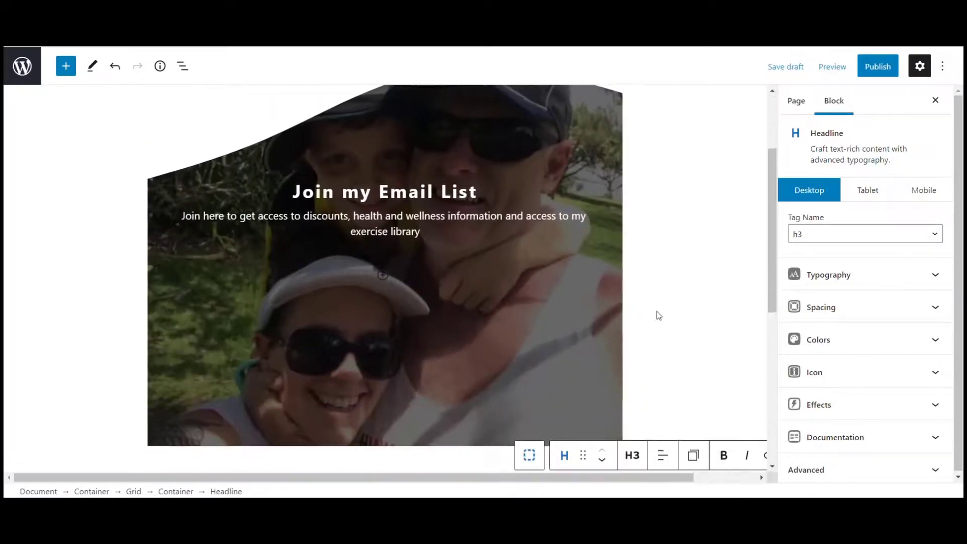
scroll(640, 315, "up", 5)
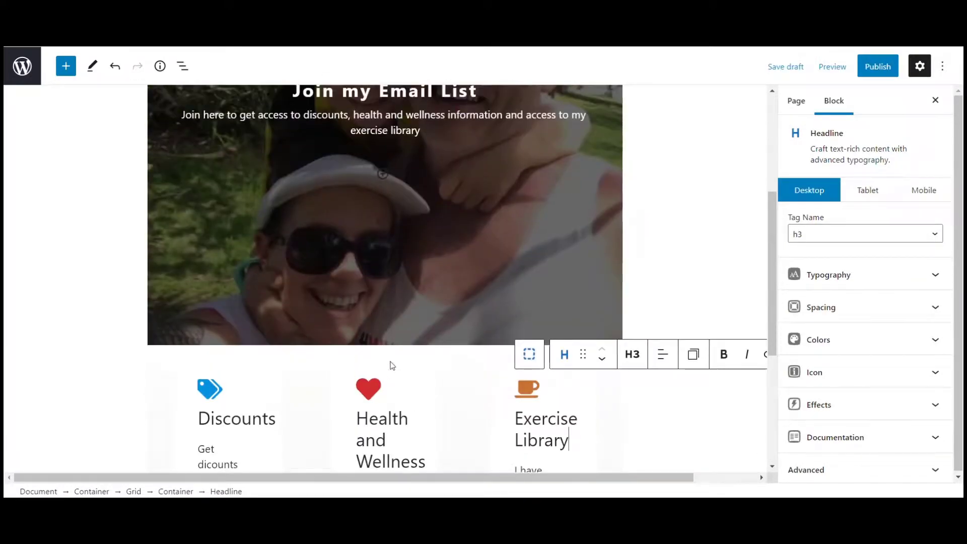
scroll(379, 354, "down", 5)
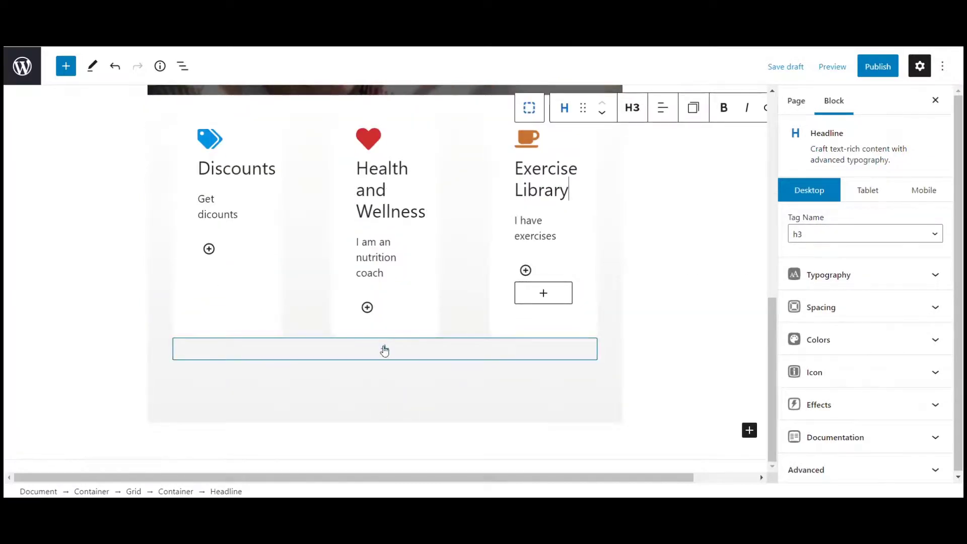
left_click(384, 349)
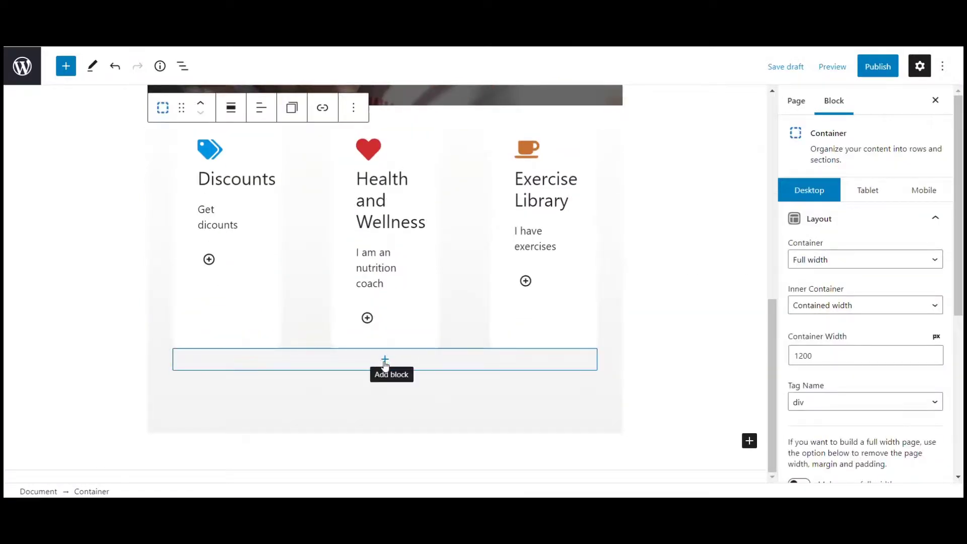
left_click(385, 361)
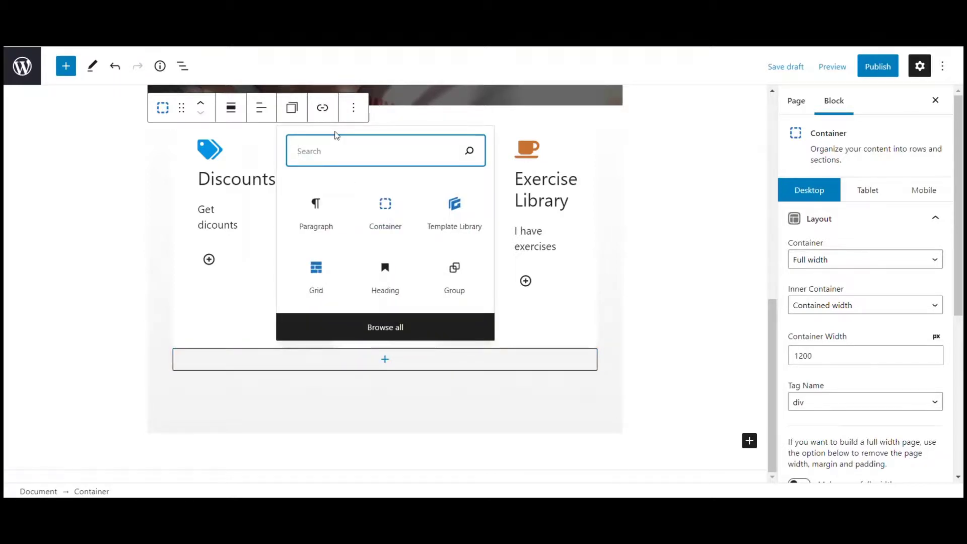
type("eamil")
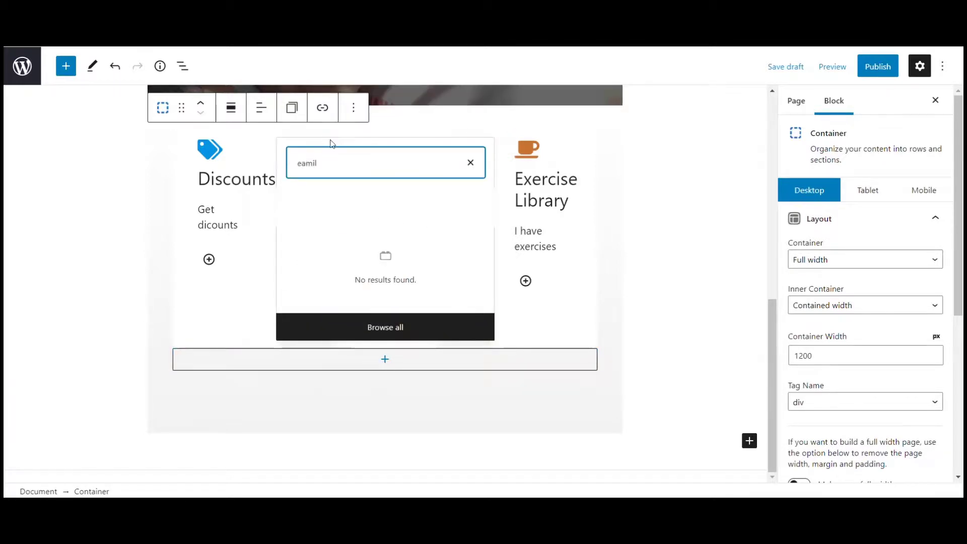
key("BackSpace")
key("BackSpace")
key("BackSpace")
key("BackSpace")
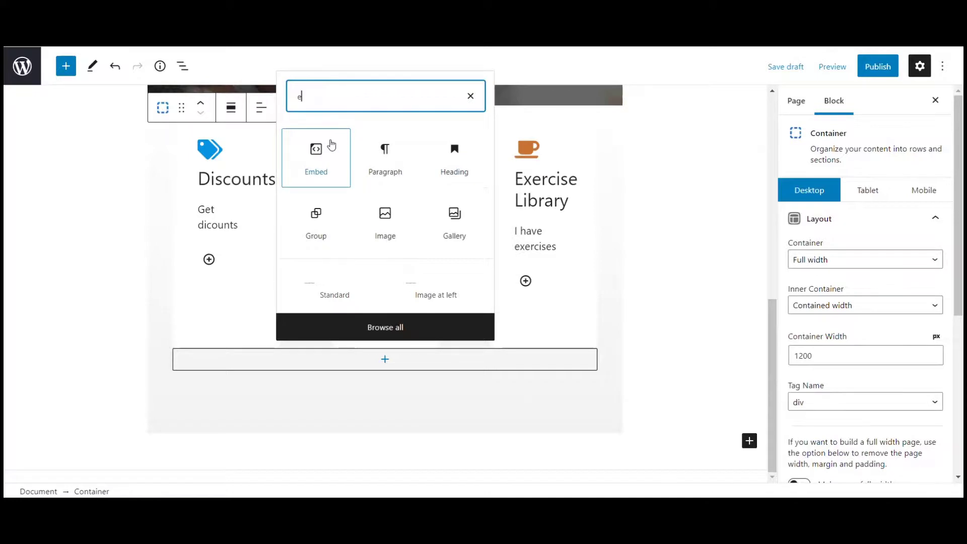
type("mail")
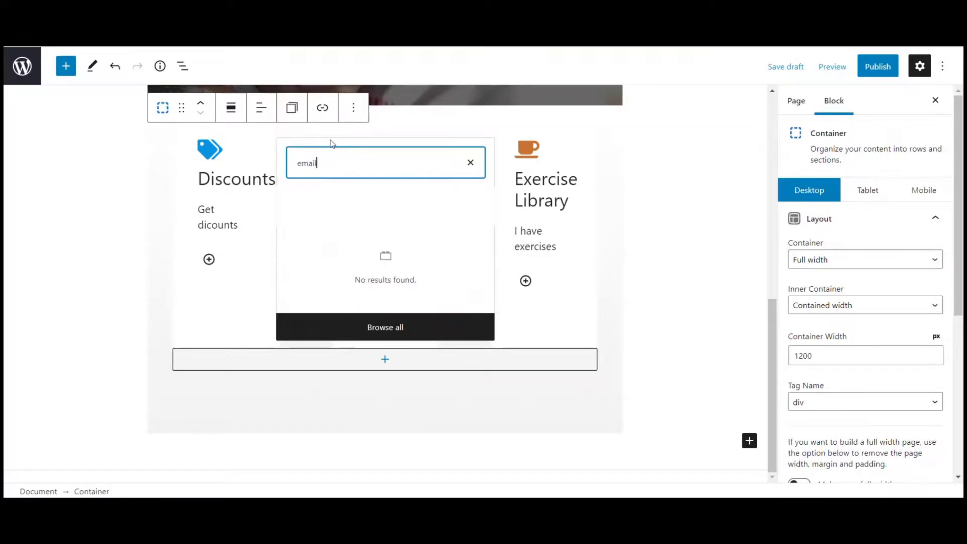
left_click_drag(331, 164, 278, 166)
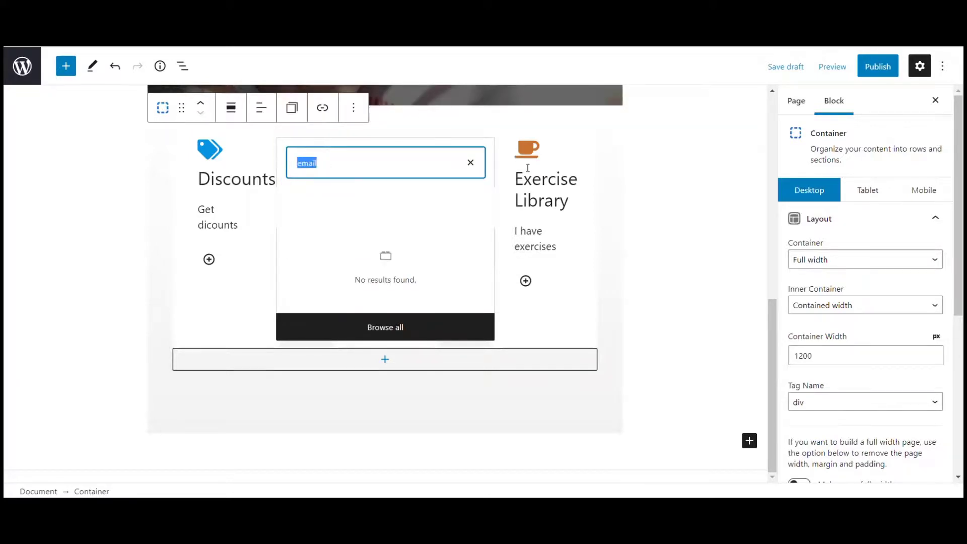
left_click(470, 162)
left_click(54, 284)
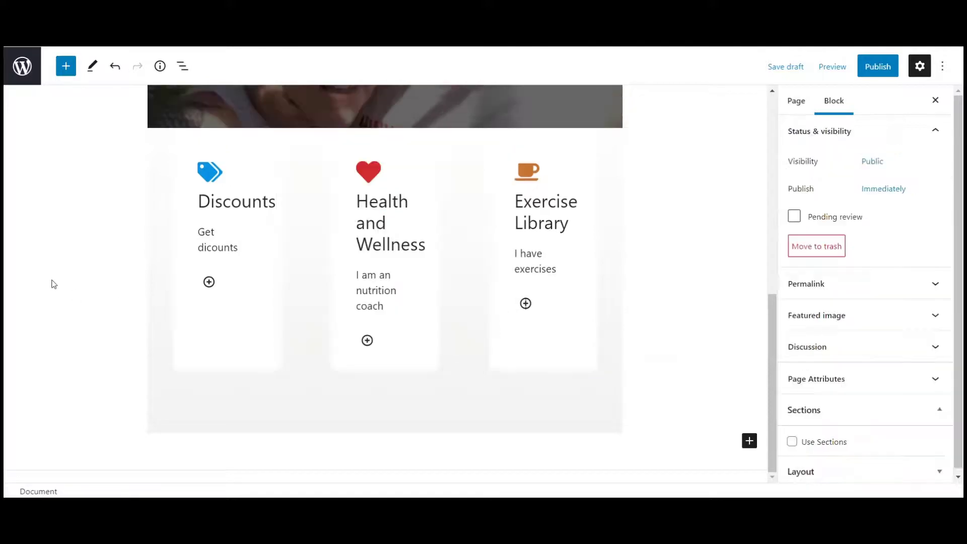
scroll(351, 349, "up", 8)
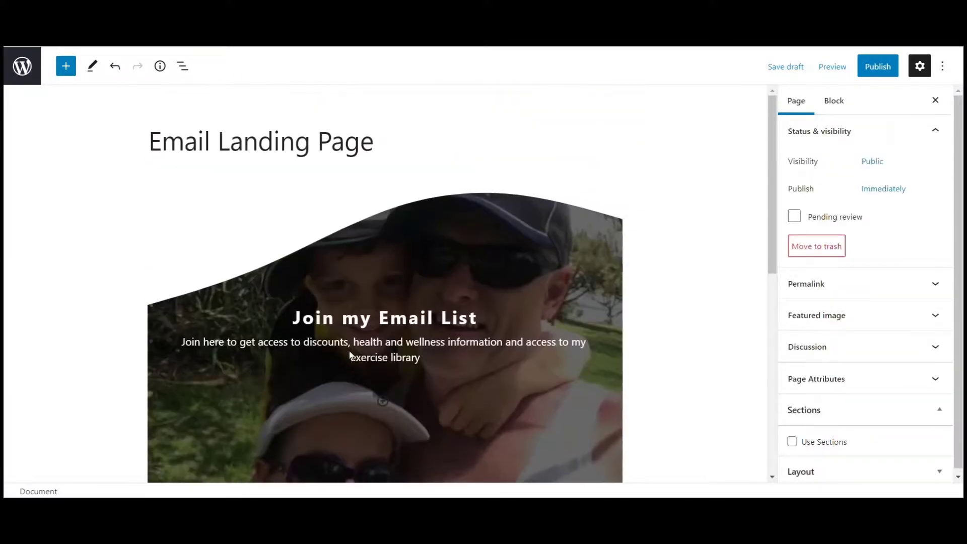
scroll(360, 337, "down", 5)
left_click(385, 157)
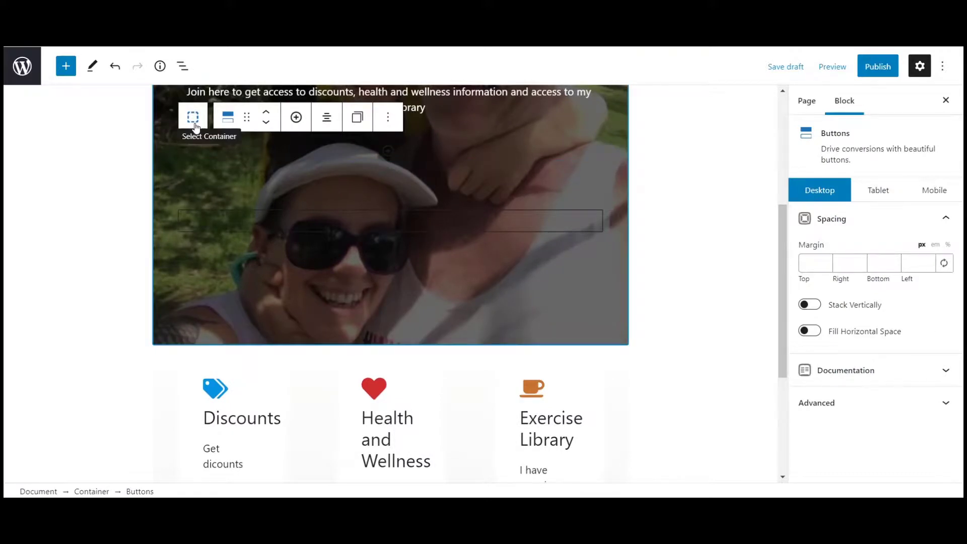
left_click(747, 221)
- Hide the "Email Landing Page" title and save the page as a draft
scroll(710, 308, "up", 5)
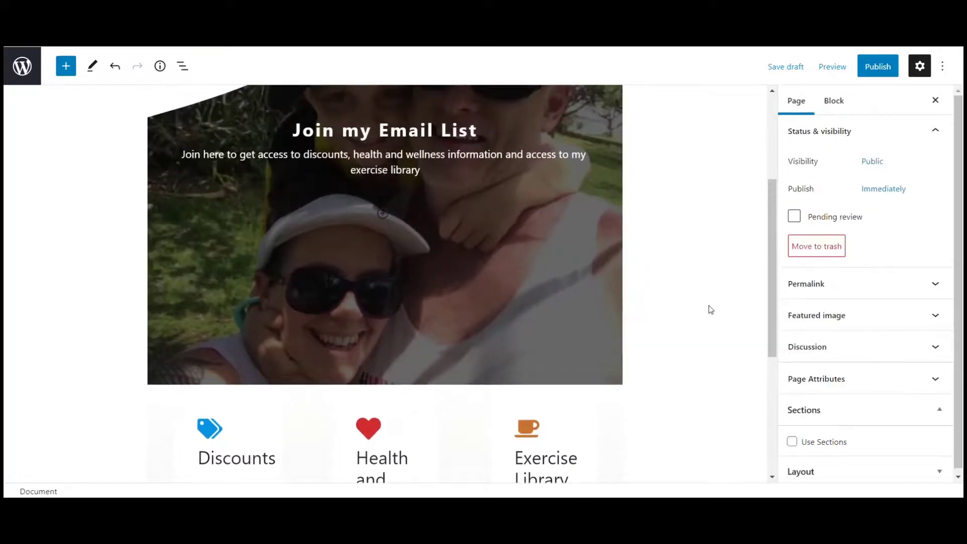
scroll(709, 308, "up", 1)
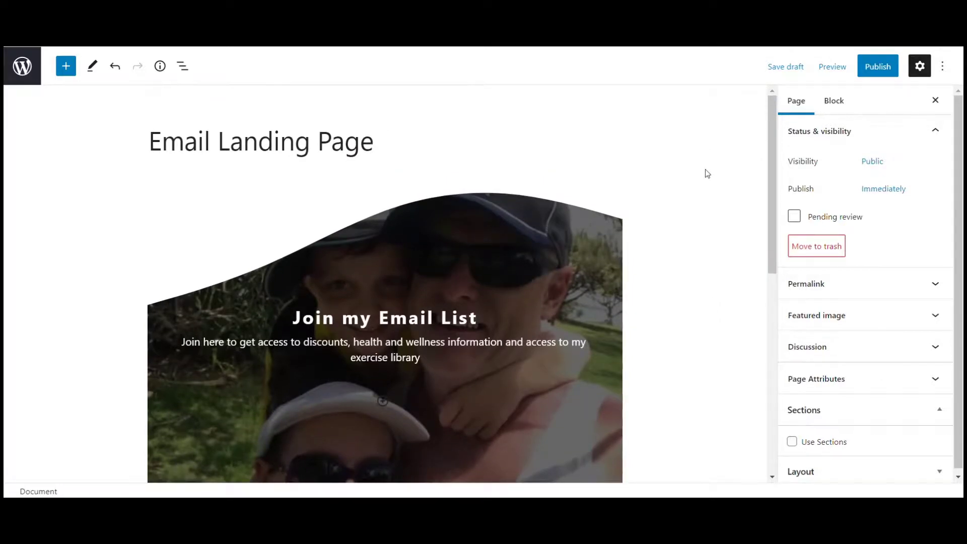
left_click(608, 145)
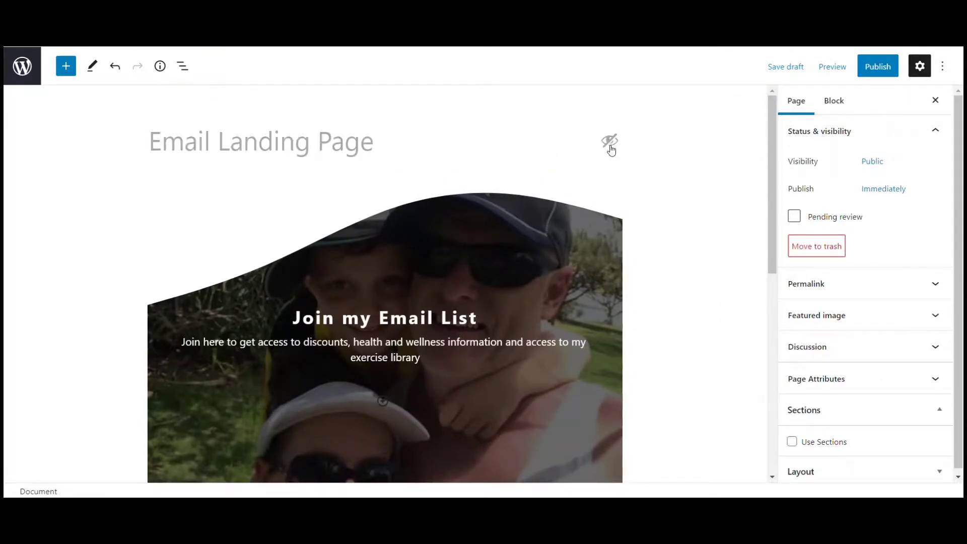
left_click(793, 68)
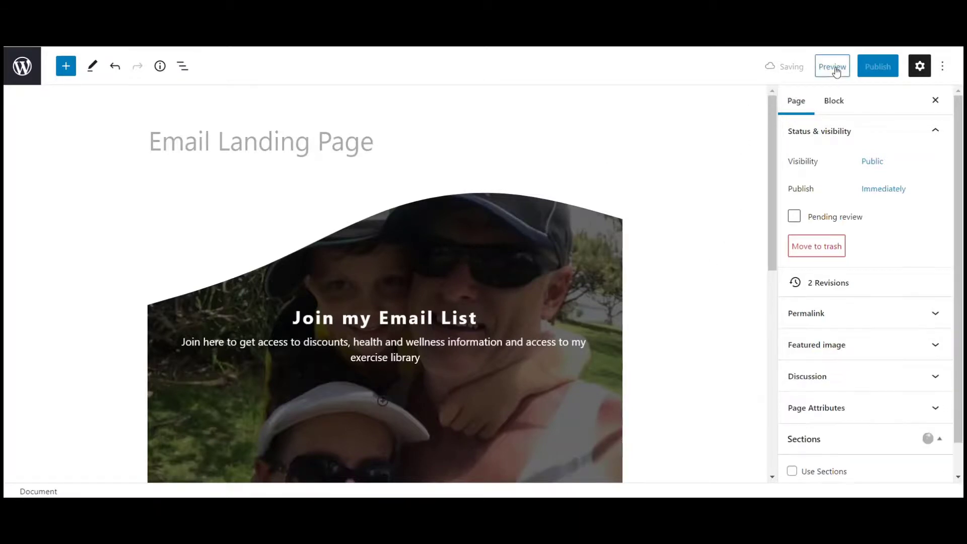
- Preview the landing page in a new tab, check its content and sidebar, and return to the editor
left_click(832, 66)
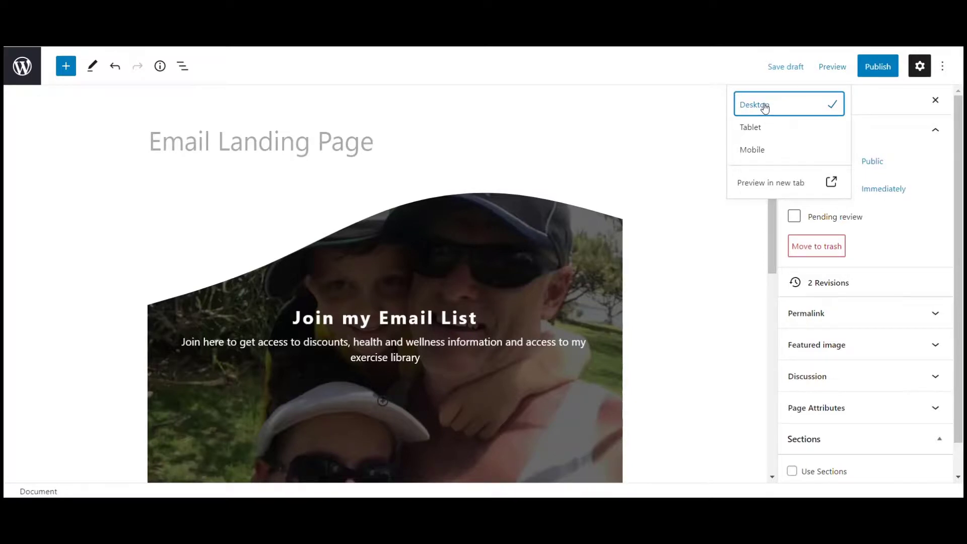
scroll(716, 179, "down", 5)
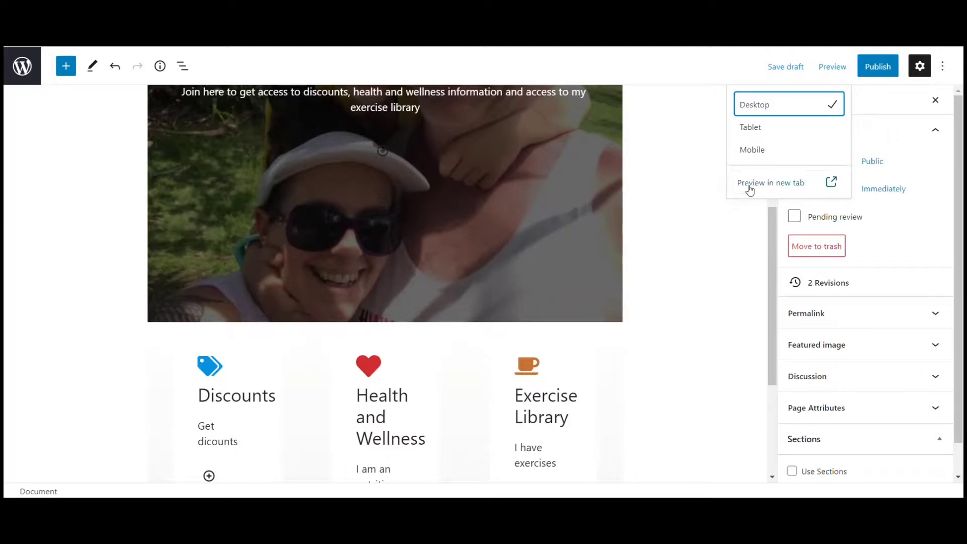
left_click(751, 187)
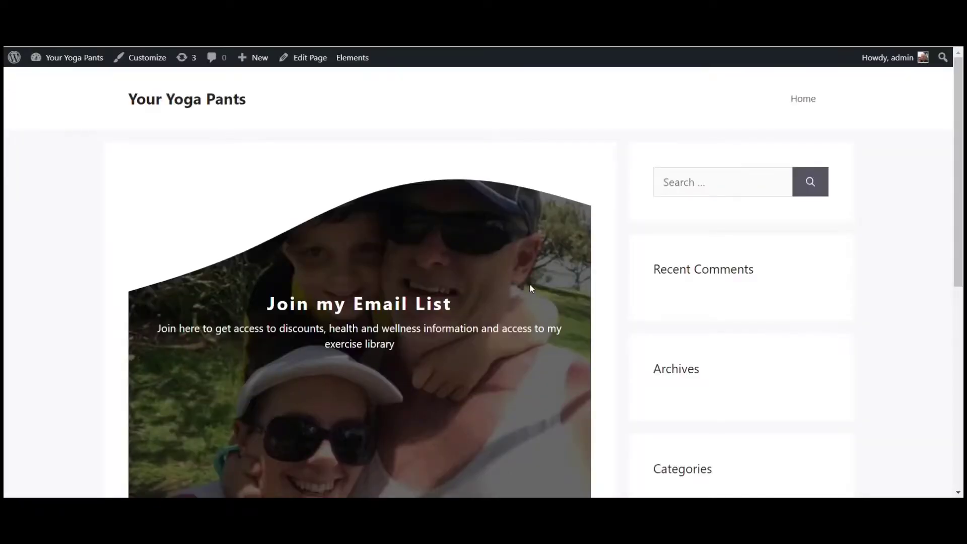
scroll(530, 288, "down", 4)
scroll(530, 287, "up", 3)
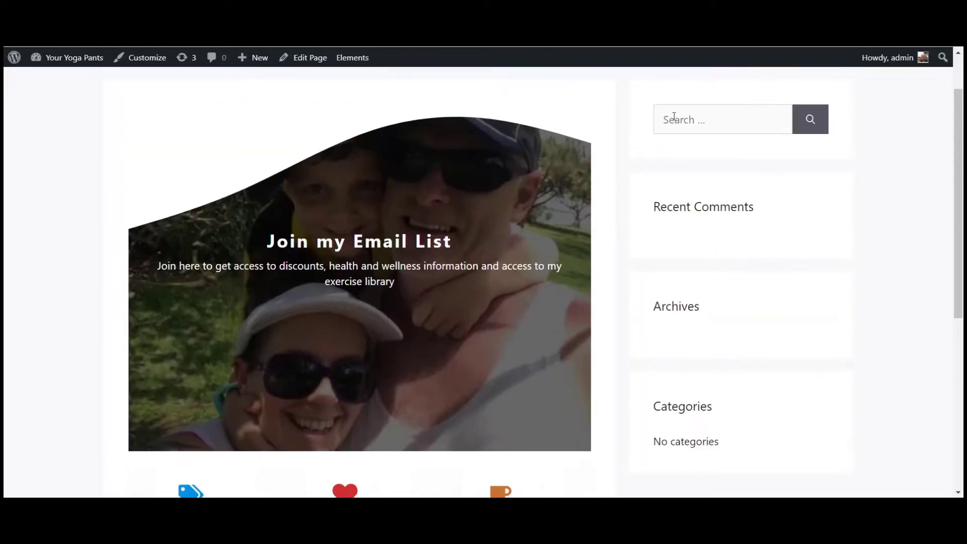
scroll(673, 432, "up", 1)
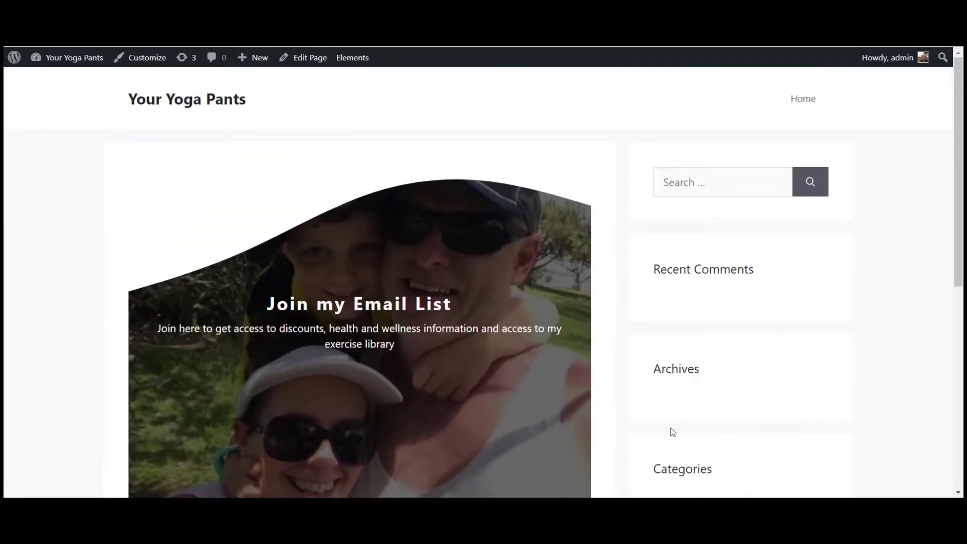
left_click(333, 46)
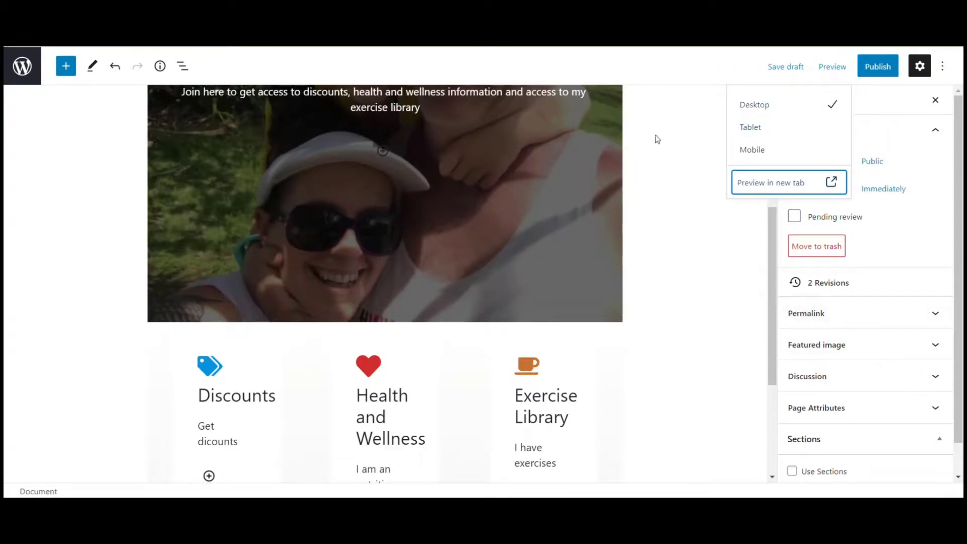
- Set the page's sidebar layout to No Sidebars and check the wider content
left_click(650, 163)
left_click(798, 103)
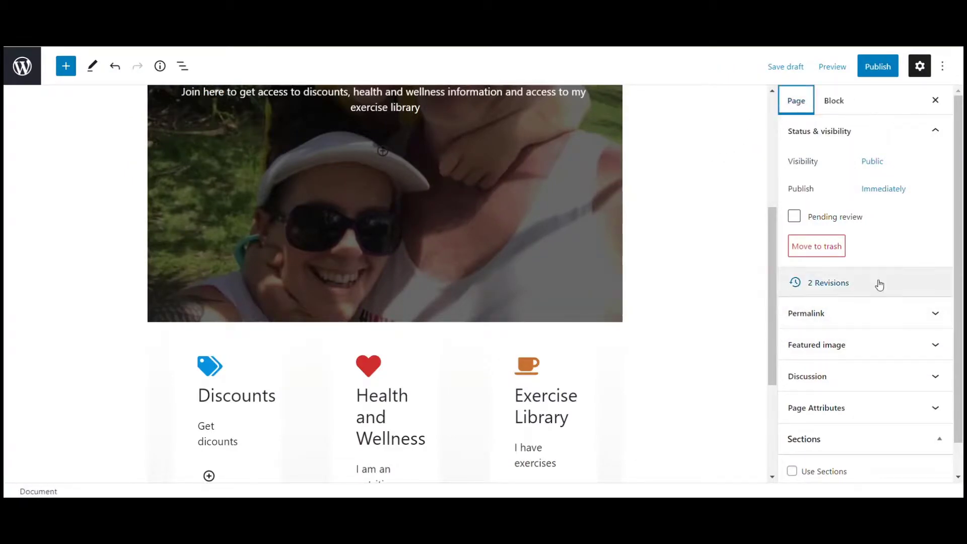
scroll(808, 336, "down", 1)
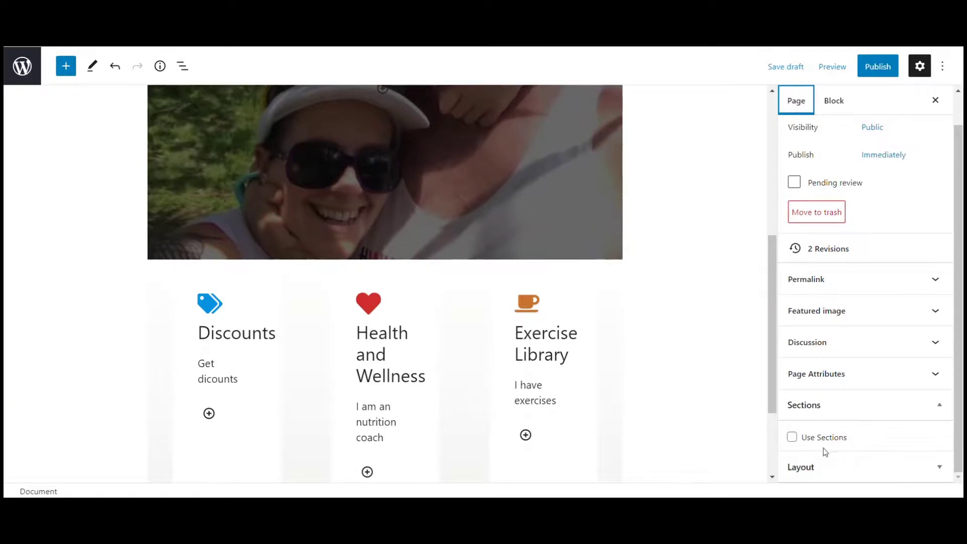
left_click(932, 466)
scroll(900, 393, "down", 5)
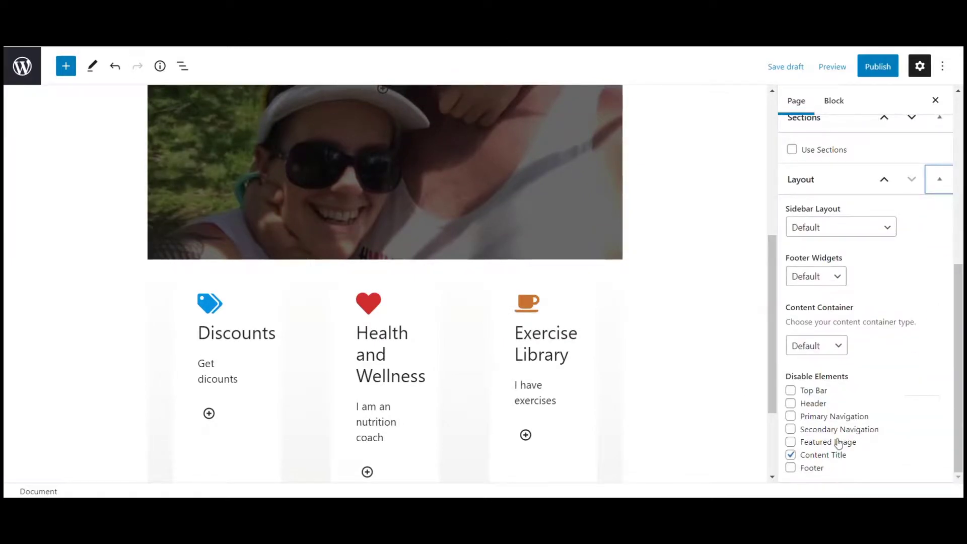
left_click(885, 228)
left_click(808, 281)
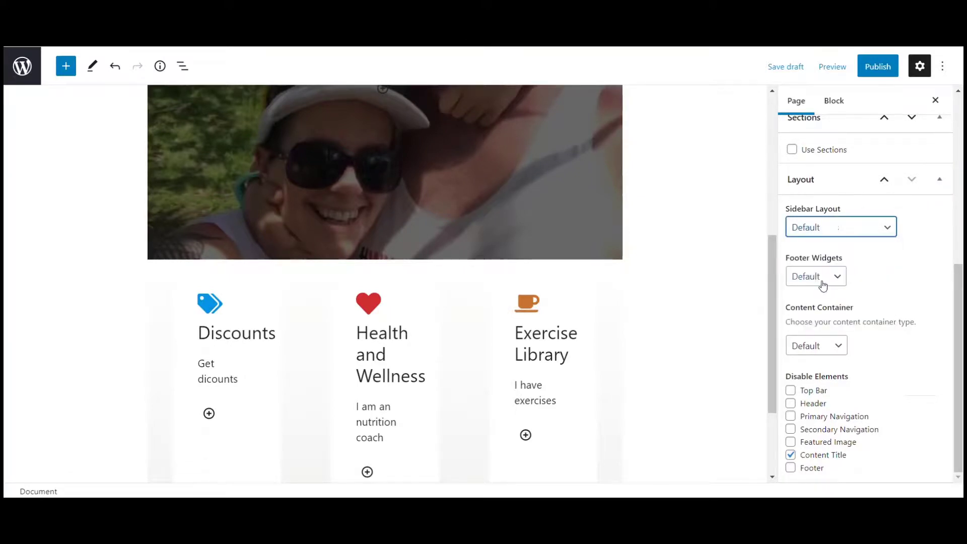
scroll(707, 335, "up", 5)
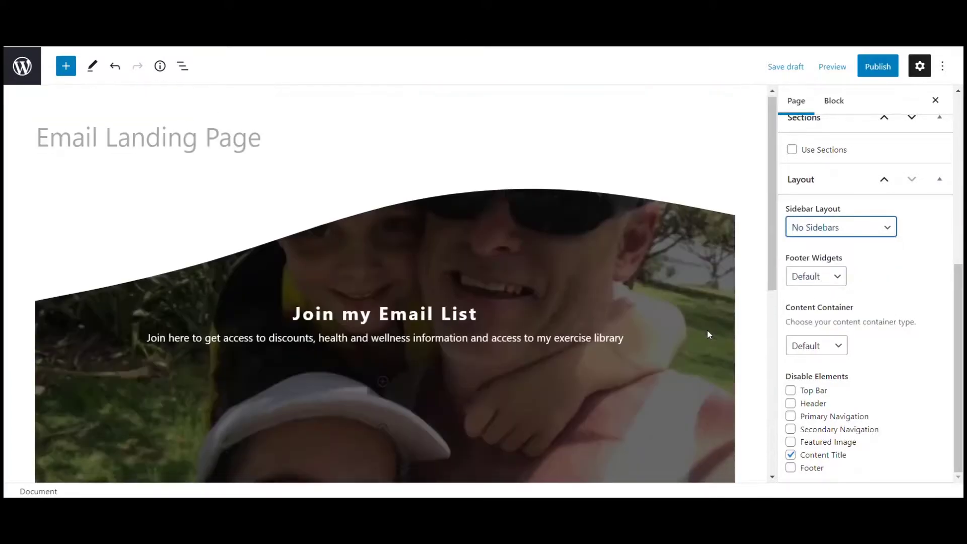
scroll(707, 332, "down", 5)
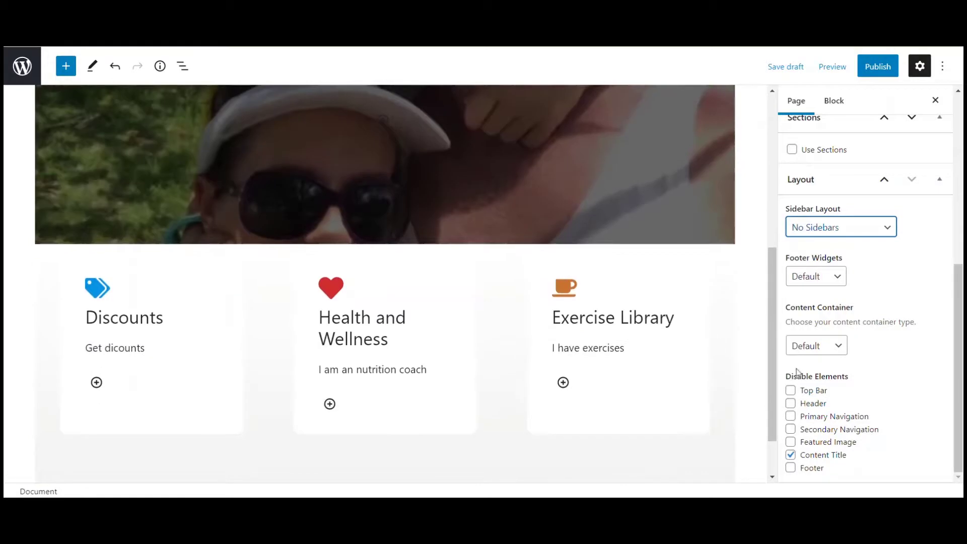
- Disable the page's header, primary navigation, secondary navigation and footer, and save the draft
left_click(790, 403)
left_click(791, 416)
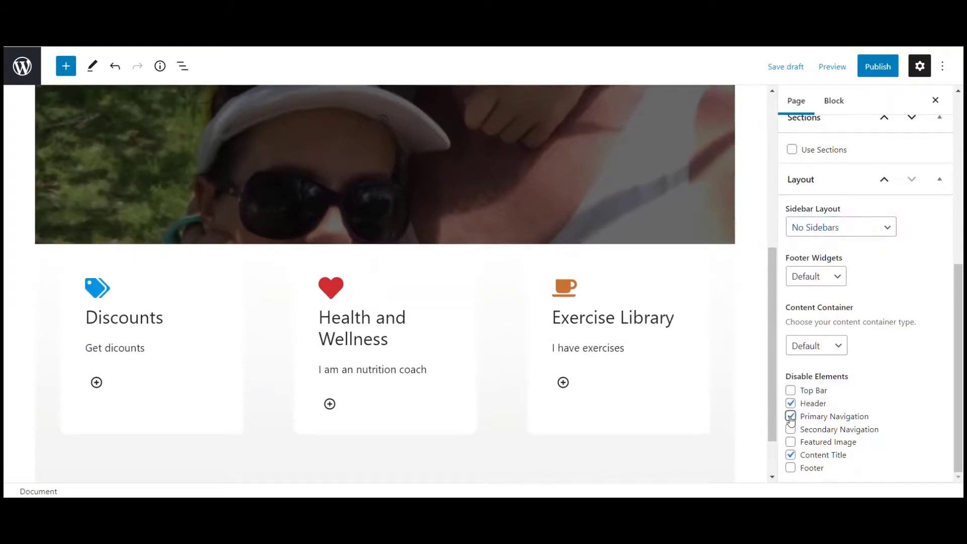
left_click(791, 429)
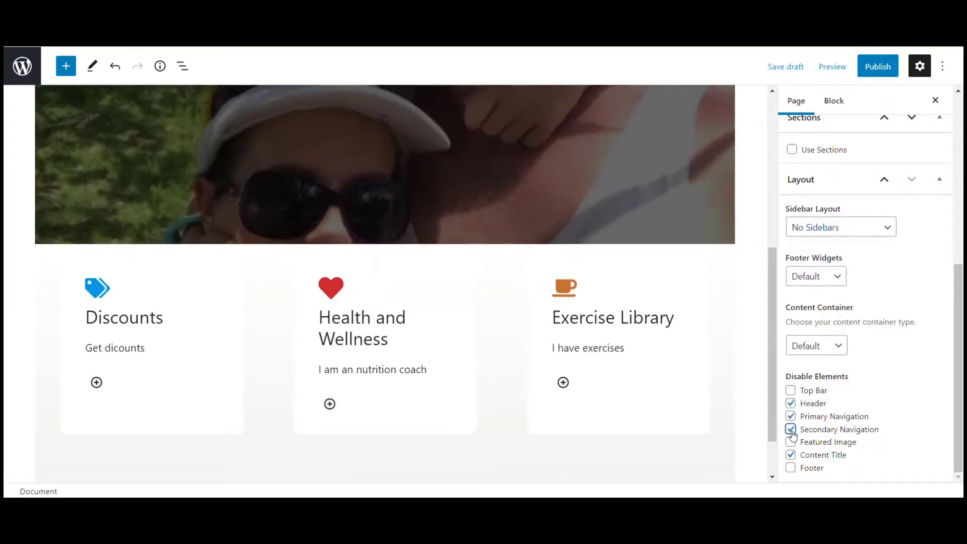
left_click(791, 468)
left_click(785, 68)
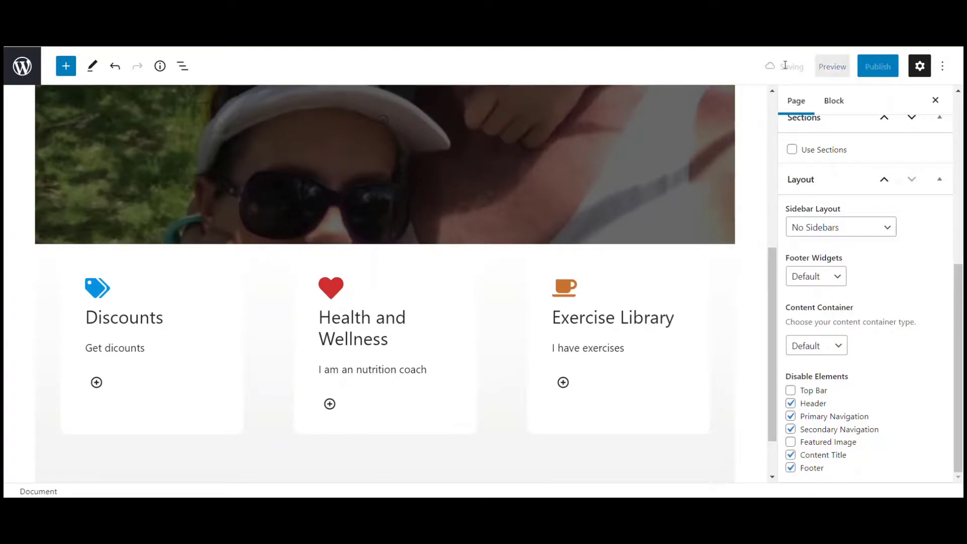
- Preview the saved page in a new tab and examine the call-to-action and the three info boxes
left_click(831, 67)
left_click(770, 182)
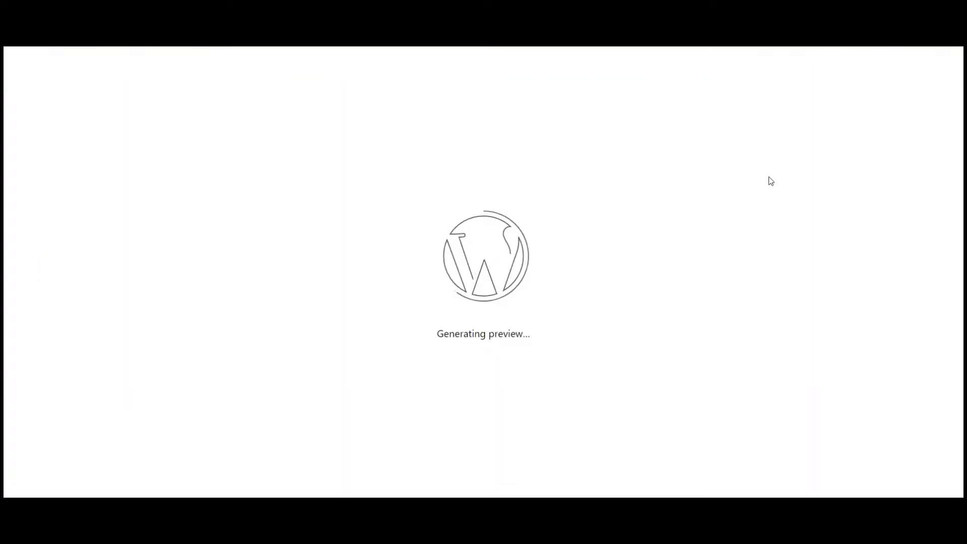
scroll(673, 217, "down", 4)
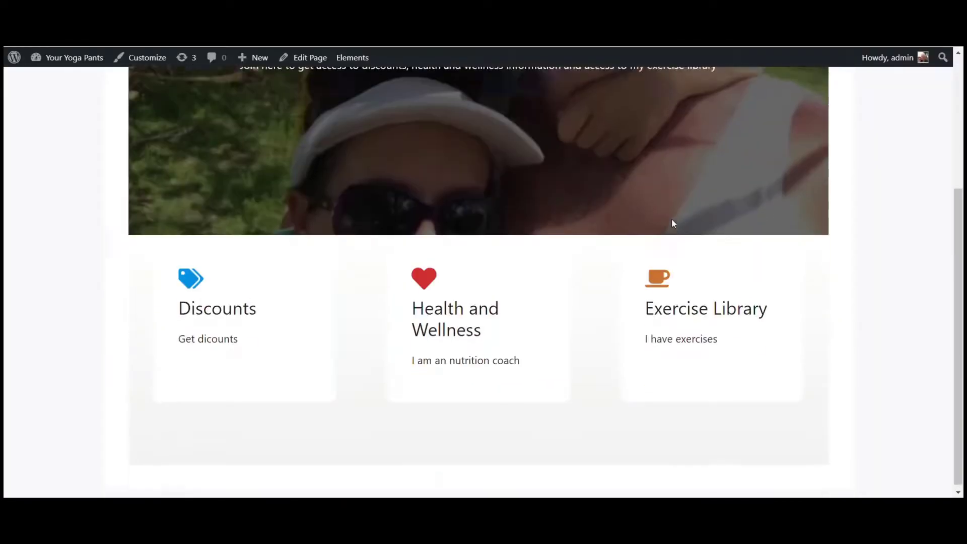
scroll(675, 219, "up", 4)
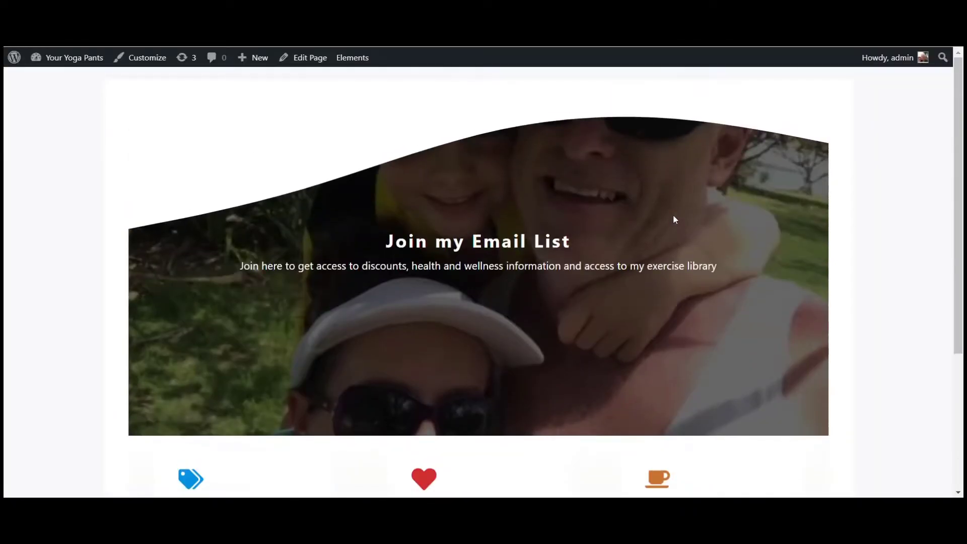
scroll(674, 219, "down", 1)
scroll(675, 220, "down", 3)
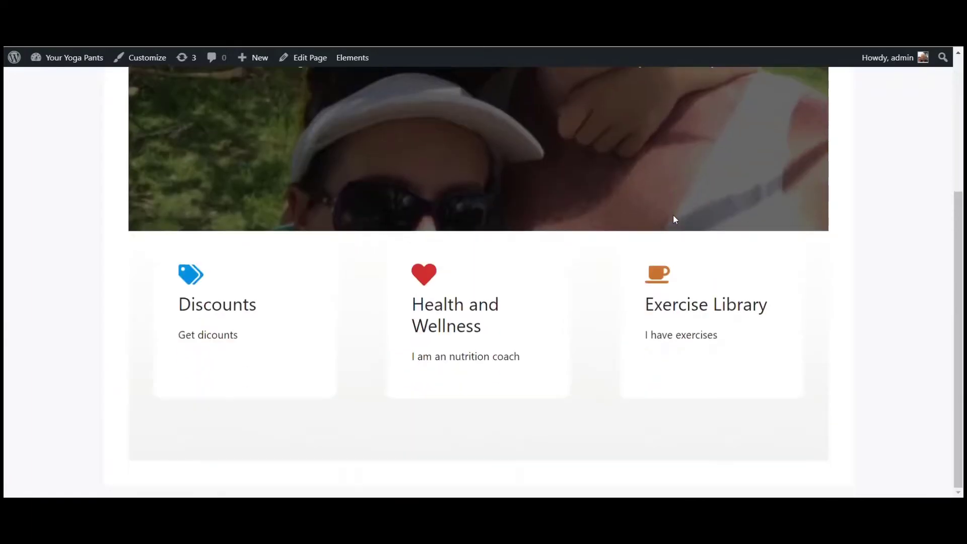
scroll(675, 220, "up", 4)
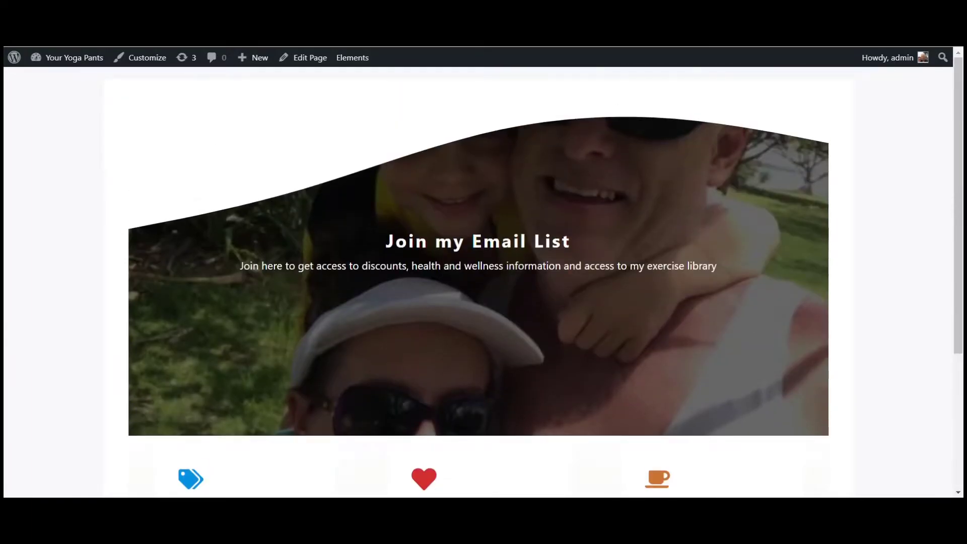
- Open the email landing page built in Unbounce from the Unbounce Pages list and examine its layout
left_click(116, 41)
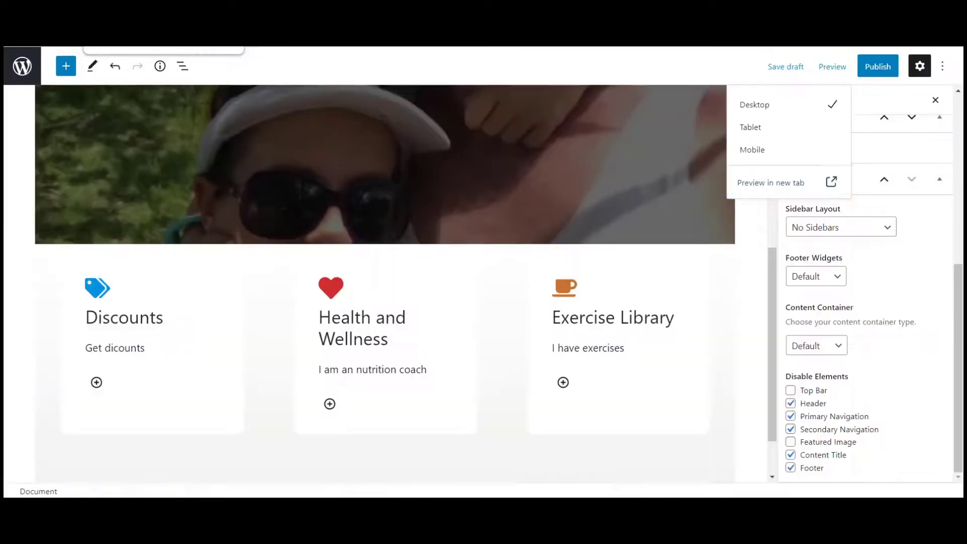
left_click(15, 59)
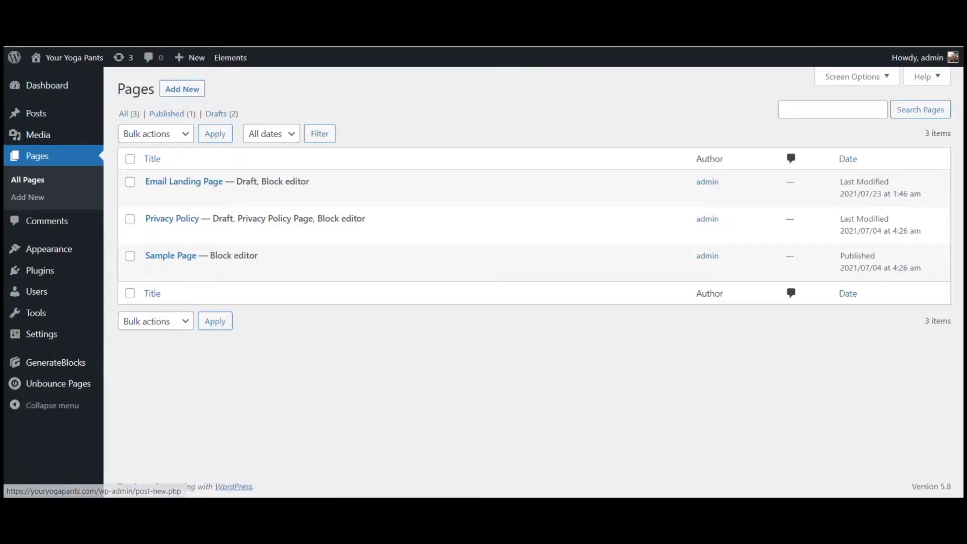
left_click(212, 40)
left_click(100, 40)
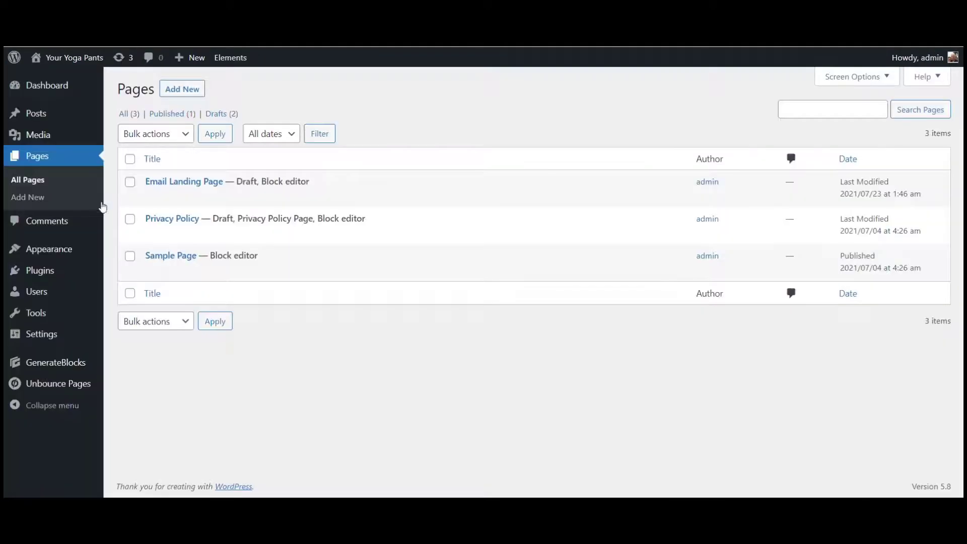
left_click(65, 383)
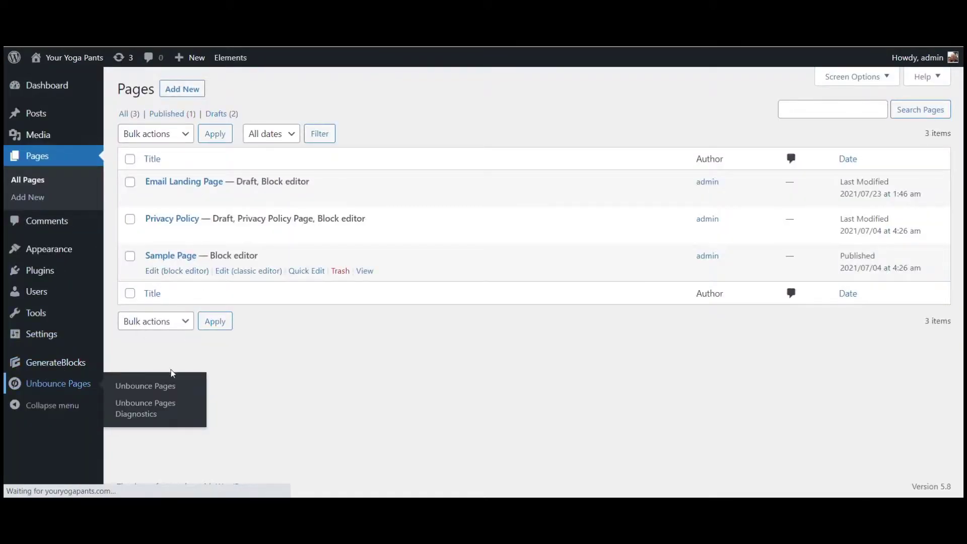
left_click(191, 176)
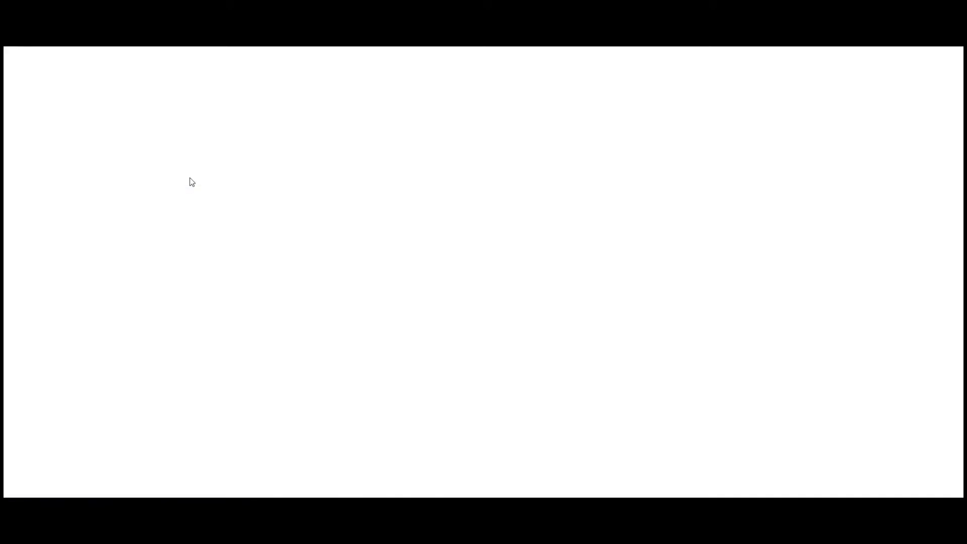
scroll(191, 177, "down", 10)
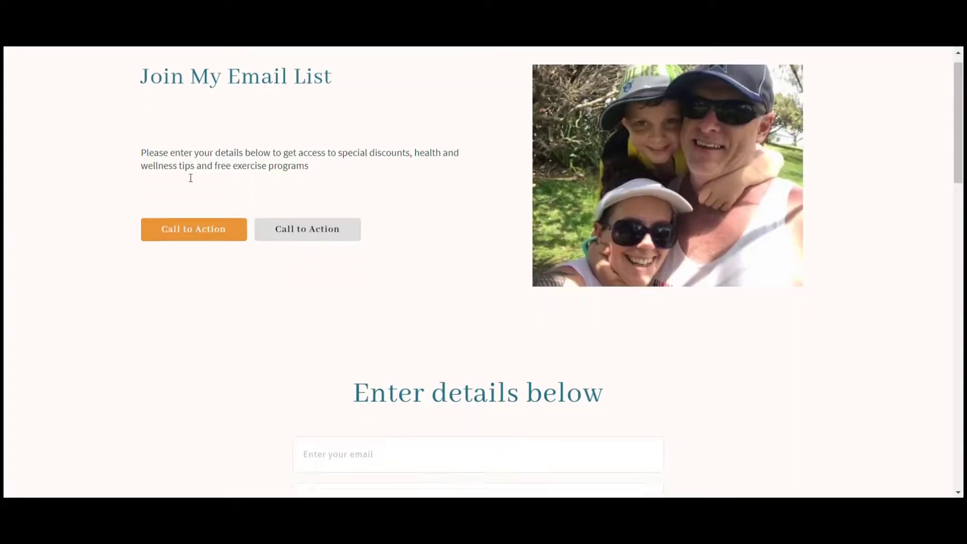
scroll(191, 178, "up", 8)
scroll(191, 178, "up", 2)
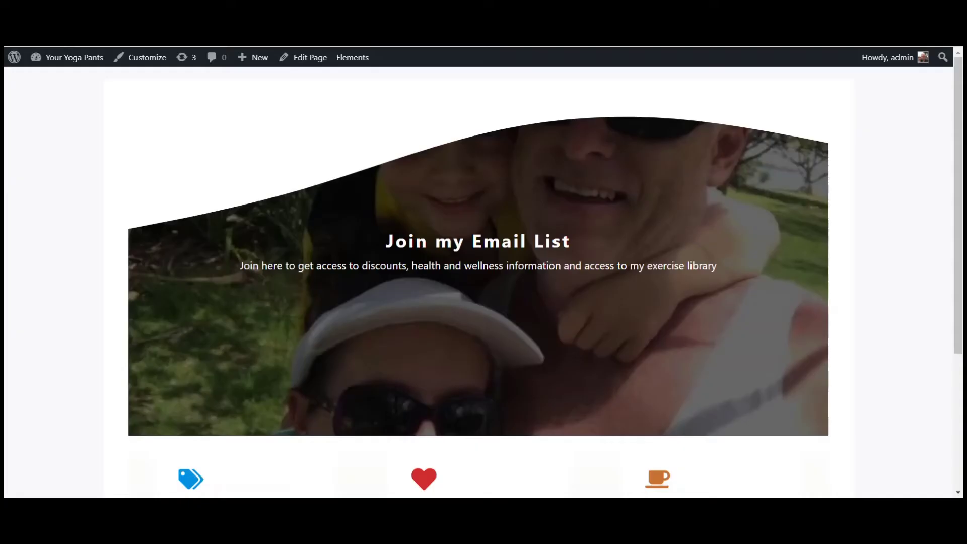
- Examine the WordPress preview of the email landing page for comparison with the Unbounce version
scroll(116, 281, "down", 4)
scroll(116, 281, "up", 4)
scroll(117, 283, "down", 4)
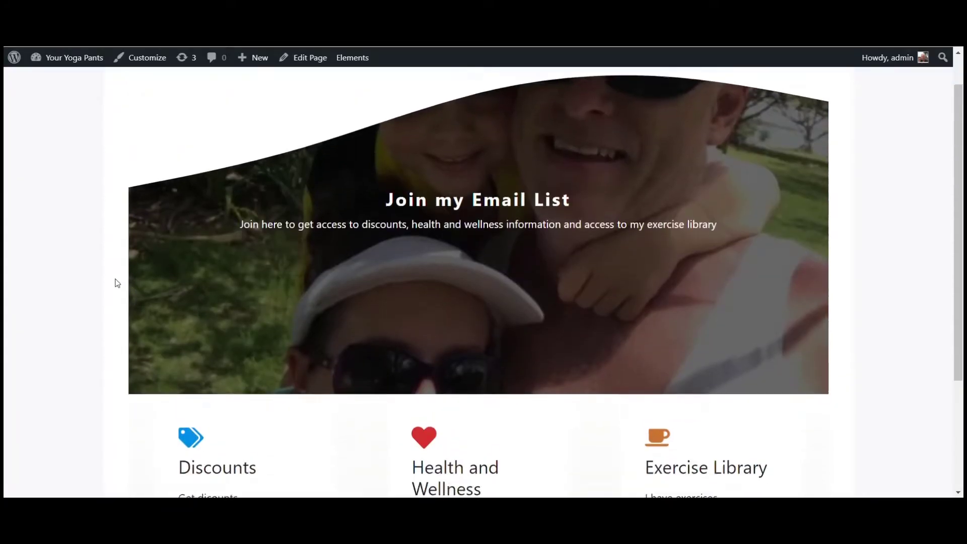
scroll(117, 282, "up", 4)
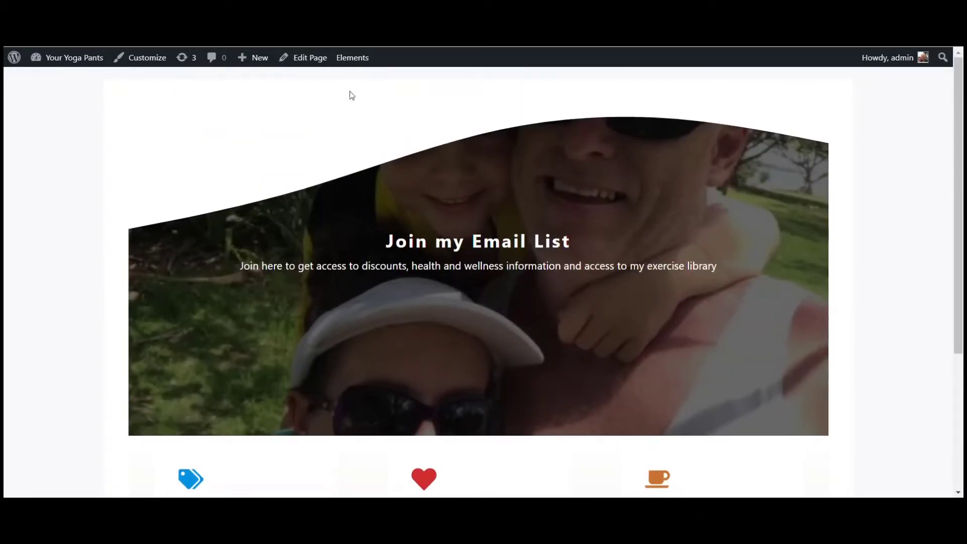
- Reopen the email landing page for editing and review its call-to-action section and info boxes
left_click(316, 61)
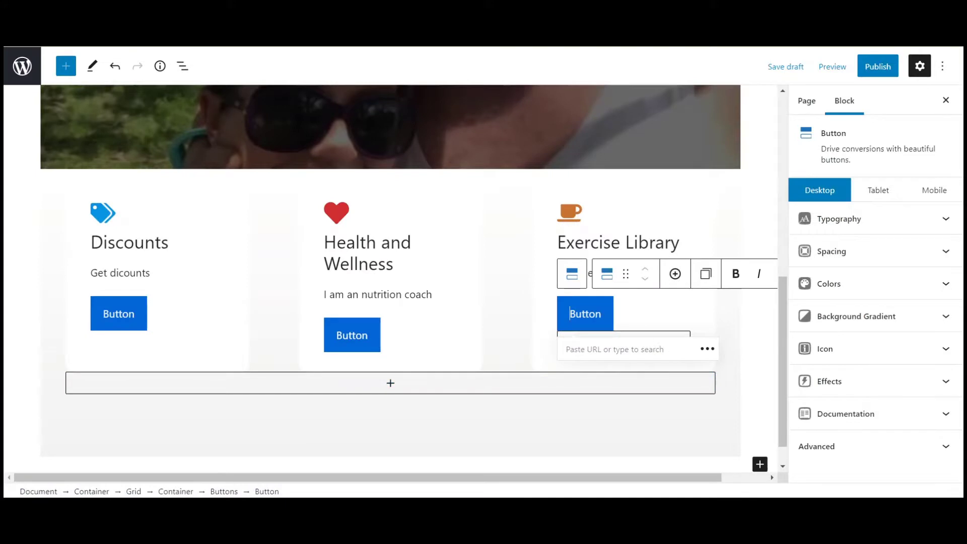
scroll(514, 388, "down", 1)
scroll(483, 272, "up", 6)
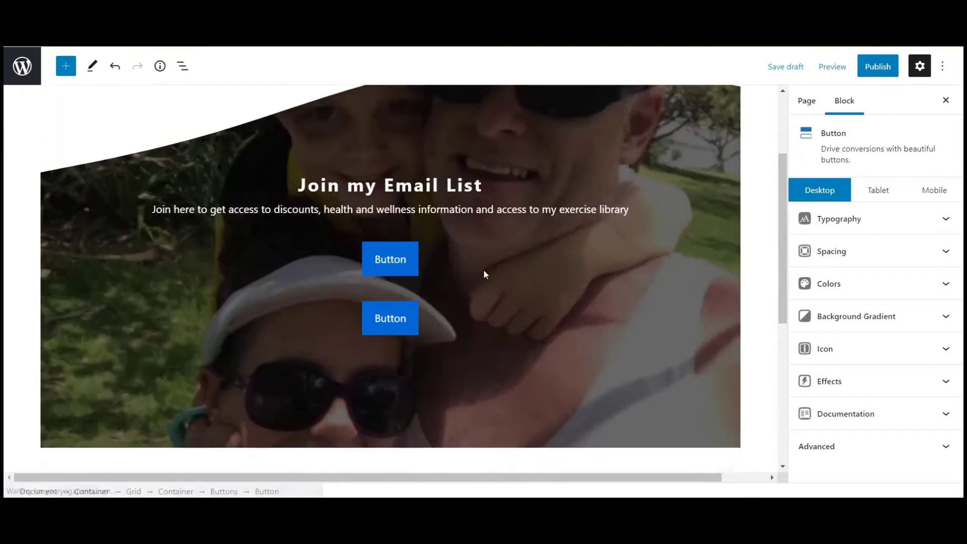
left_click(678, 260)
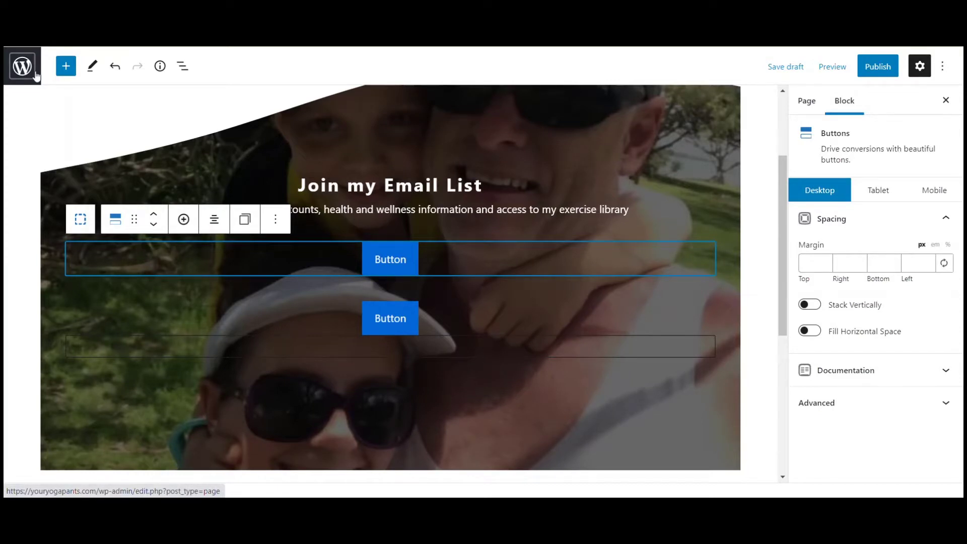
left_click(763, 203)
scroll(502, 305, "up", 1)
scroll(502, 305, "down", 4)
scroll(503, 305, "up", 5)
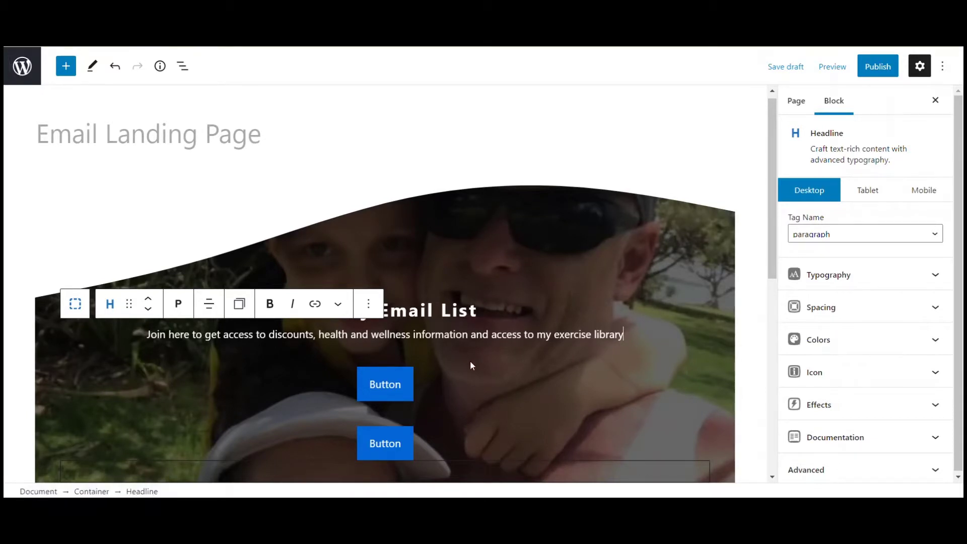
- Browse the full block list and insert a Gallery block below the three info boxes at the end of the page
scroll(494, 349, "down", 6)
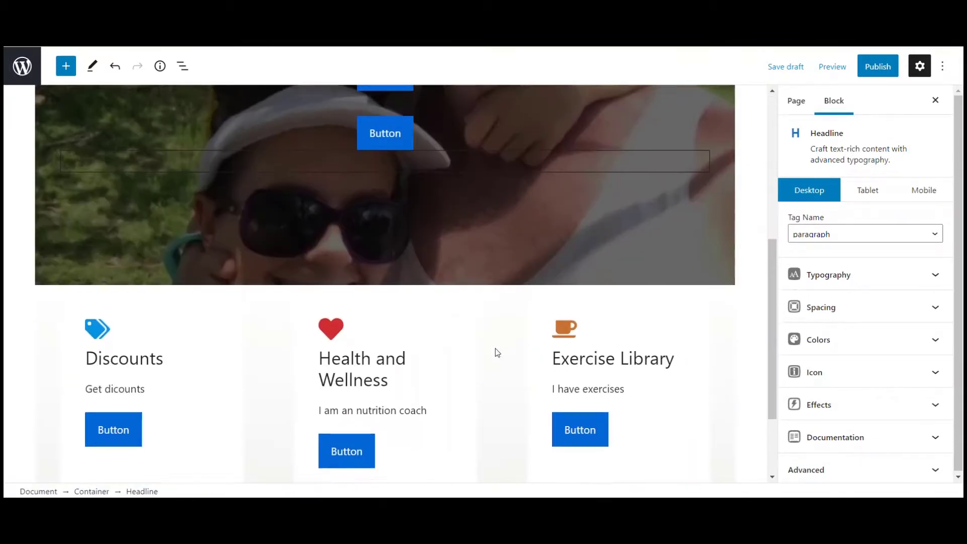
scroll(494, 348, "down", 2)
left_click(749, 441)
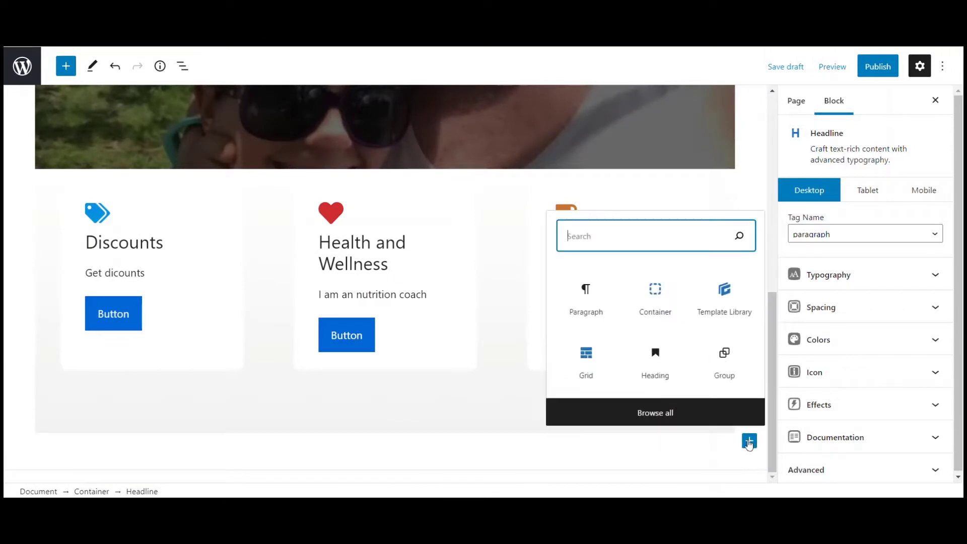
left_click(665, 411)
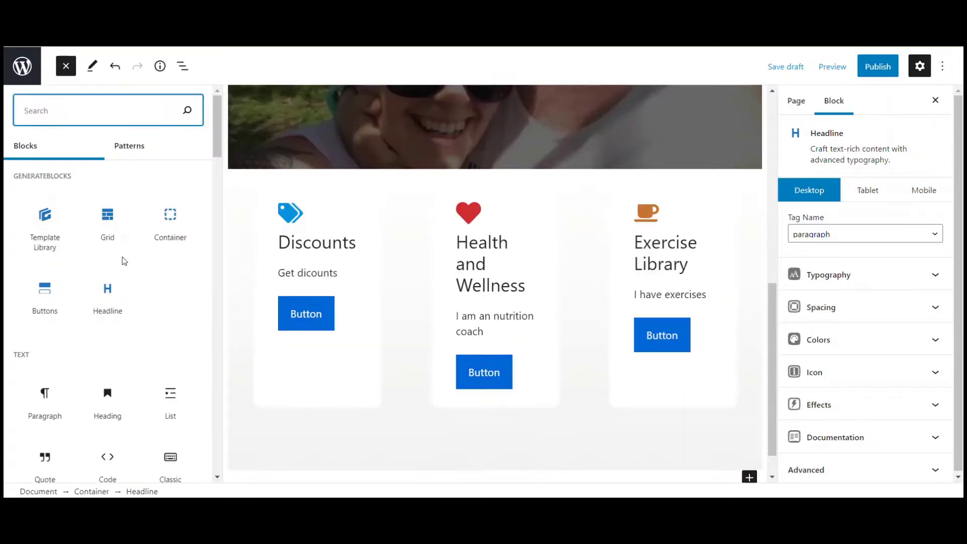
scroll(101, 237, "down", 6)
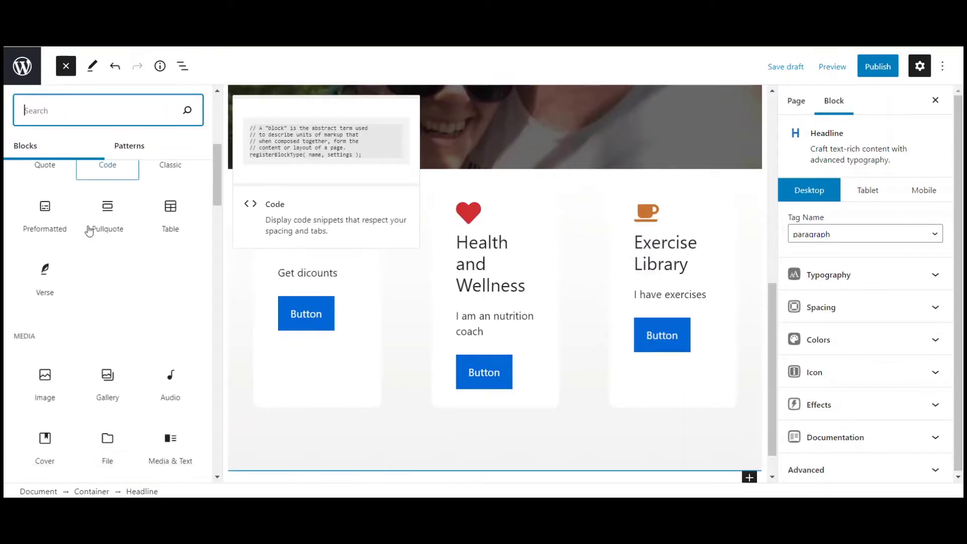
scroll(89, 231, "down", 4)
scroll(86, 227, "up", 4)
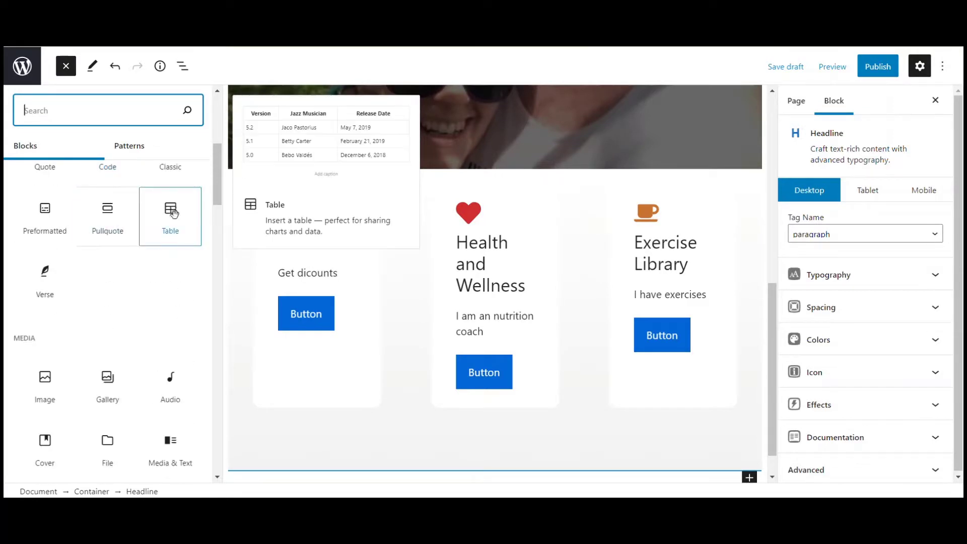
scroll(172, 213, "down", 3)
left_click(106, 258)
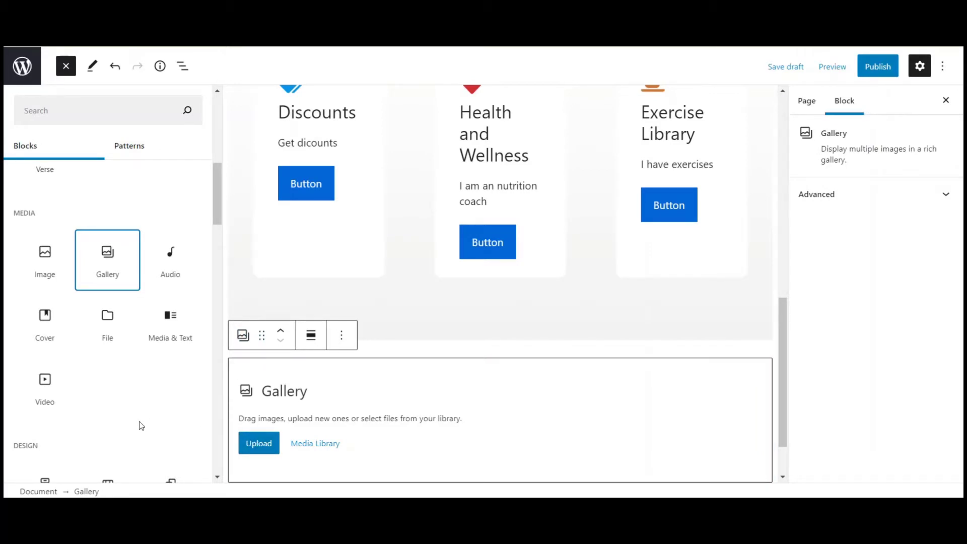
- Add a Media & Text block above the gallery and upload the image "baitcaster v spinning reel - baitcaster reel" into its media area
left_click(166, 321)
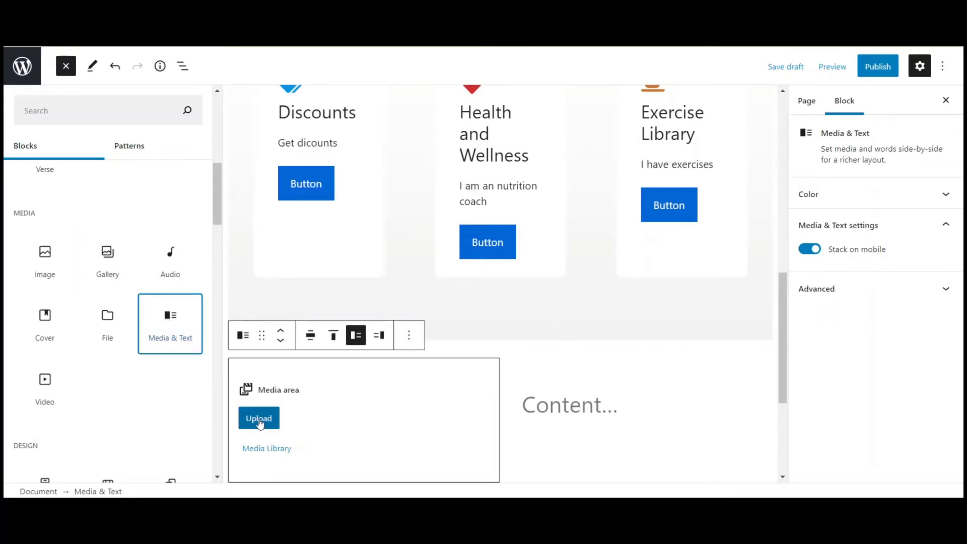
left_click(260, 424)
left_click(50, 407)
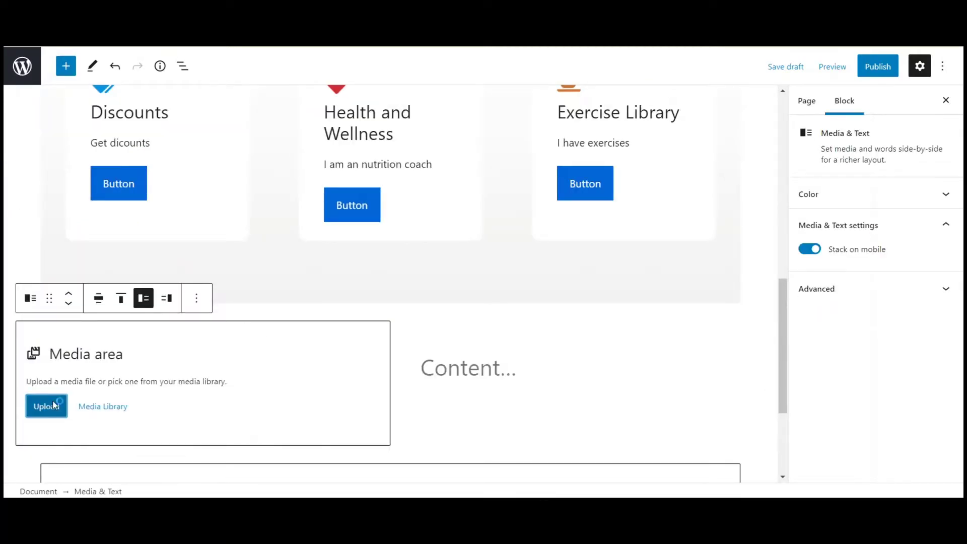
scroll(607, 341, "down", 5)
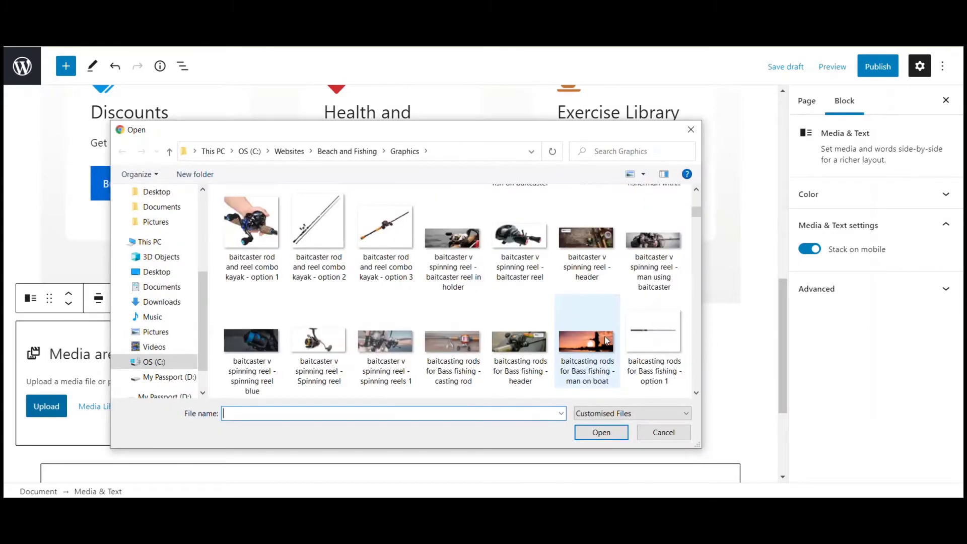
left_click(514, 247)
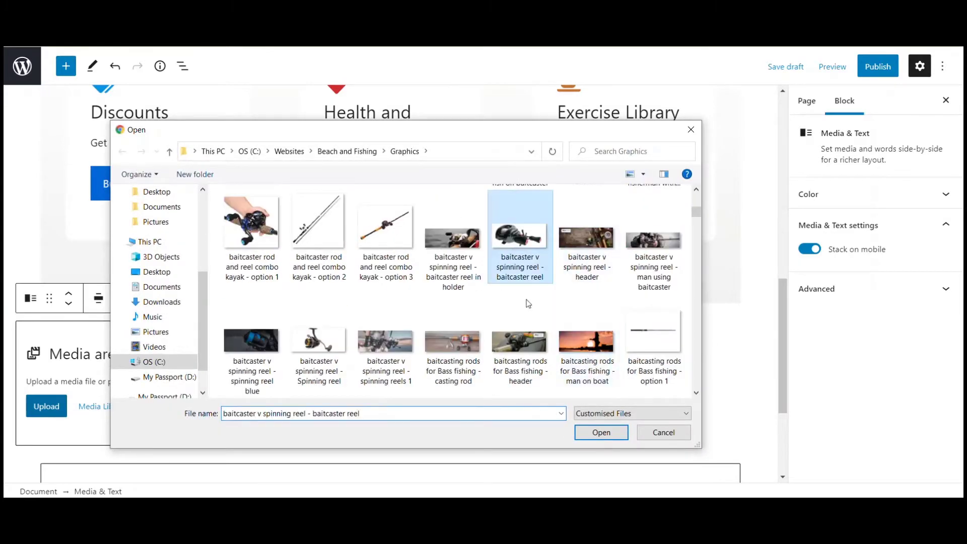
left_click(606, 432)
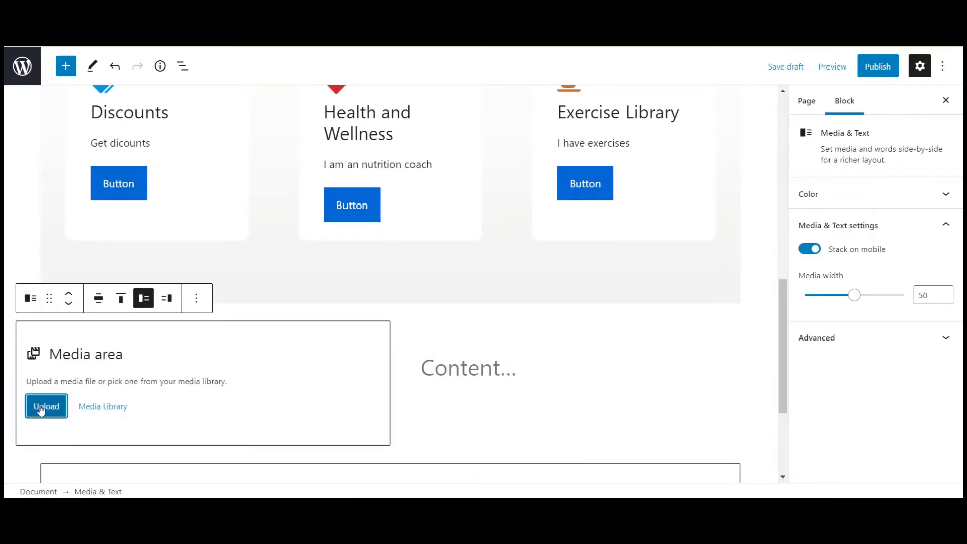
left_click(92, 408)
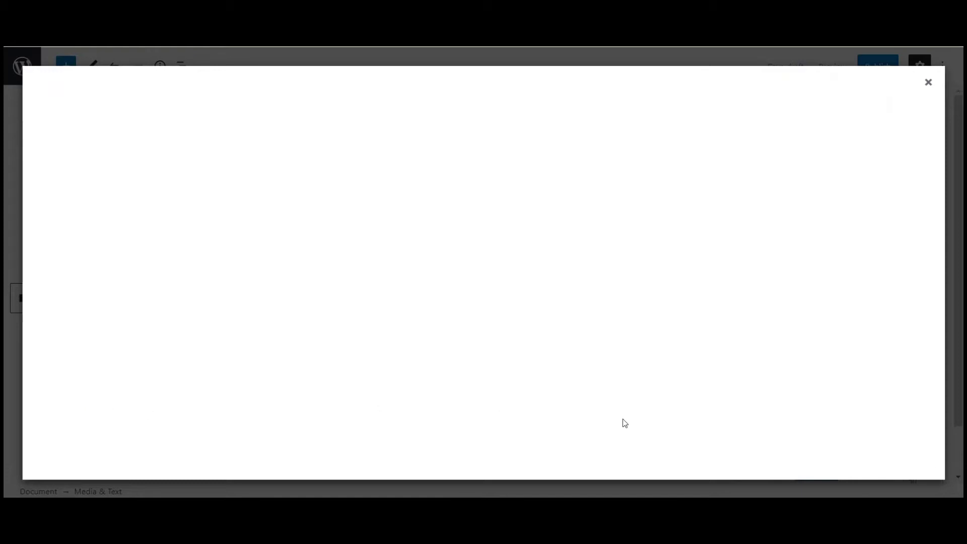
left_click(928, 84)
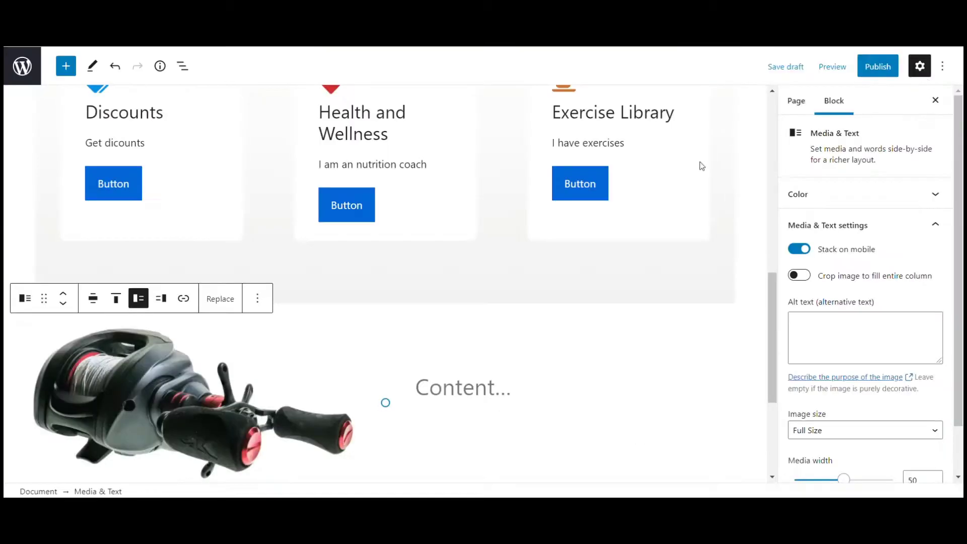
- Write "This is what we are after" as the content beside the fishing reel image
scroll(328, 365, "down", 4)
left_click(439, 198)
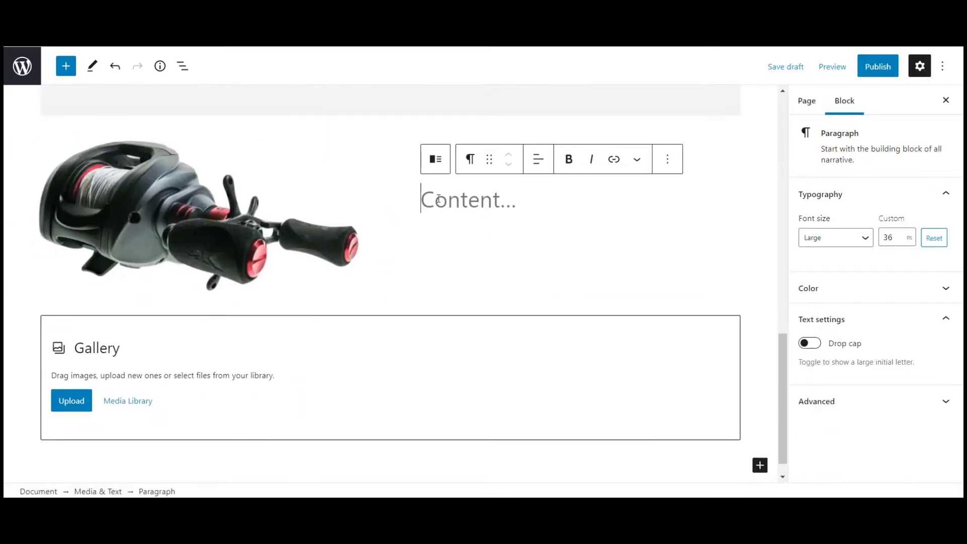
type("This")
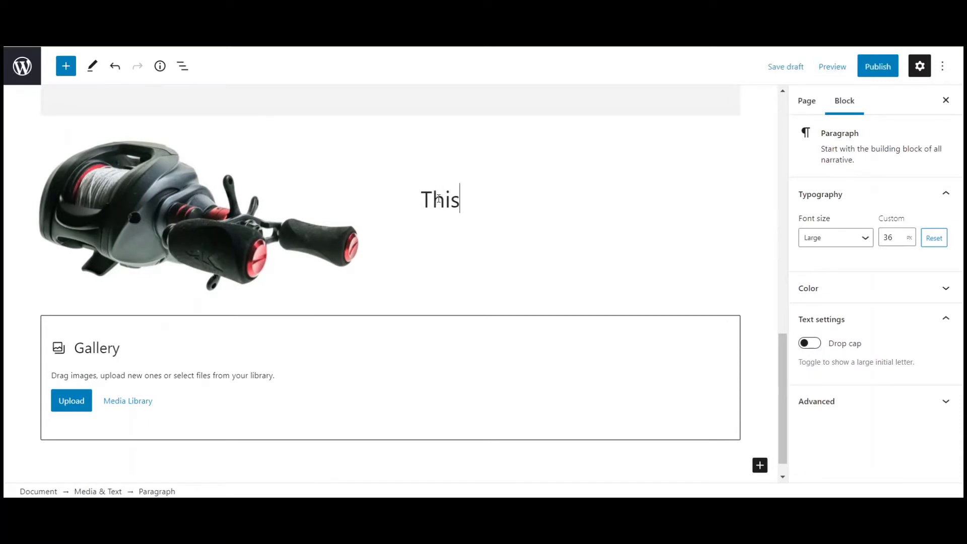
type(" is what we are agt")
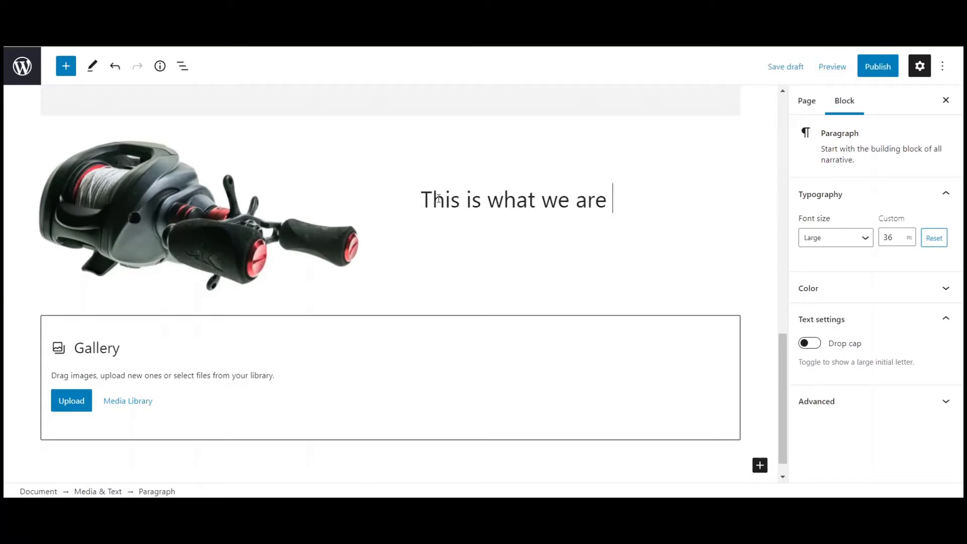
key("BackSpace")
key("BackSpace")
type("fter")
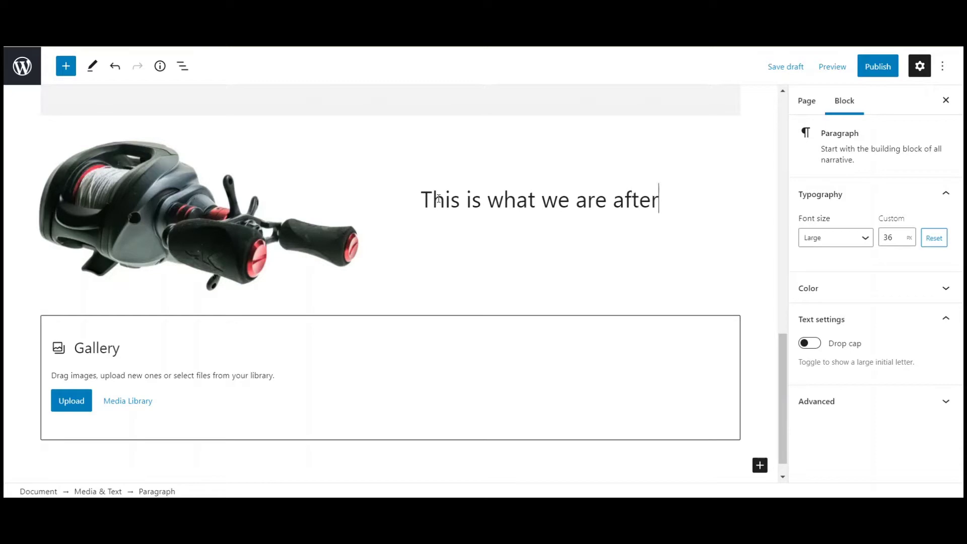
left_click(314, 468)
- Review the page layout from the email list call-to-action down to the new image and gallery sections
scroll(345, 433, "up", 5)
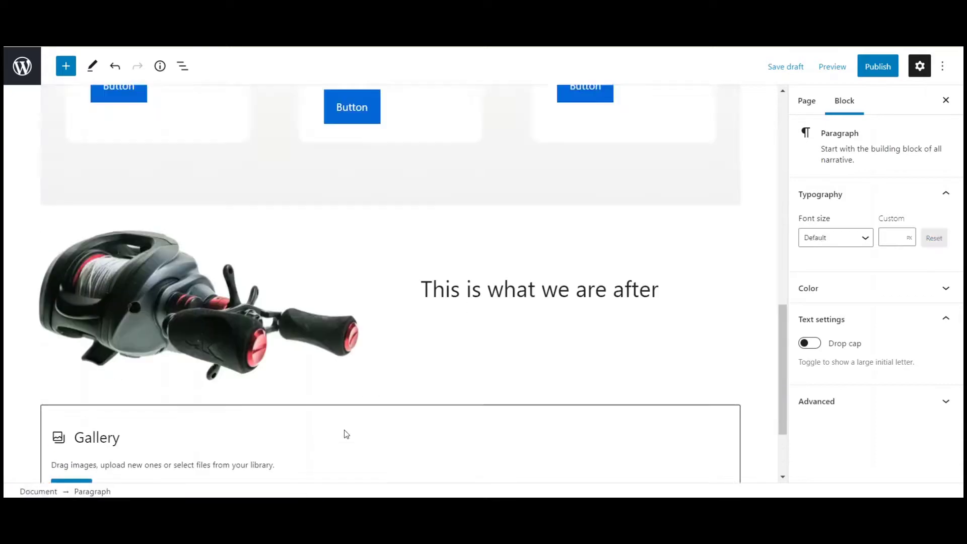
scroll(346, 433, "down", 4)
scroll(346, 433, "up", 15)
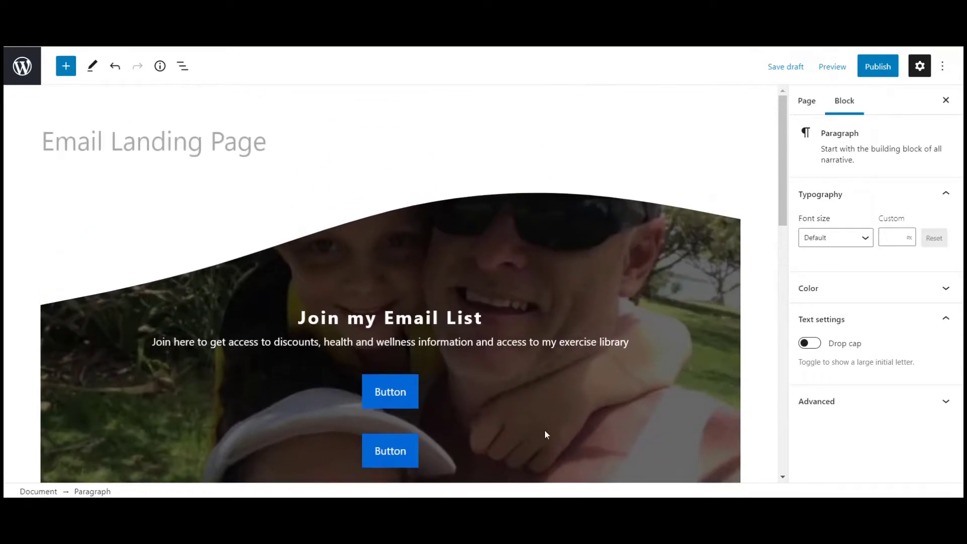
scroll(544, 431, "down", 10)
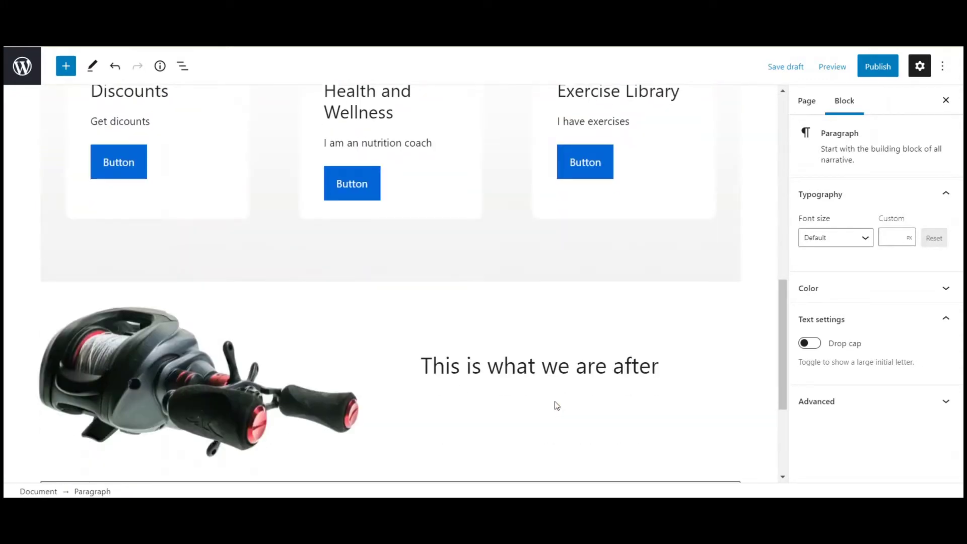
scroll(557, 406, "down", 3)
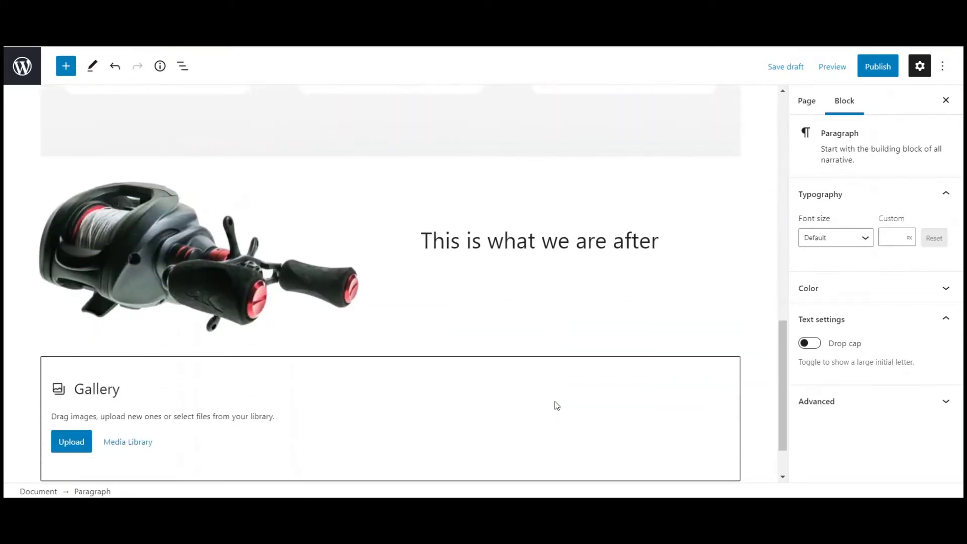
scroll(604, 305, "up", 5)
scroll(604, 304, "down", 6)
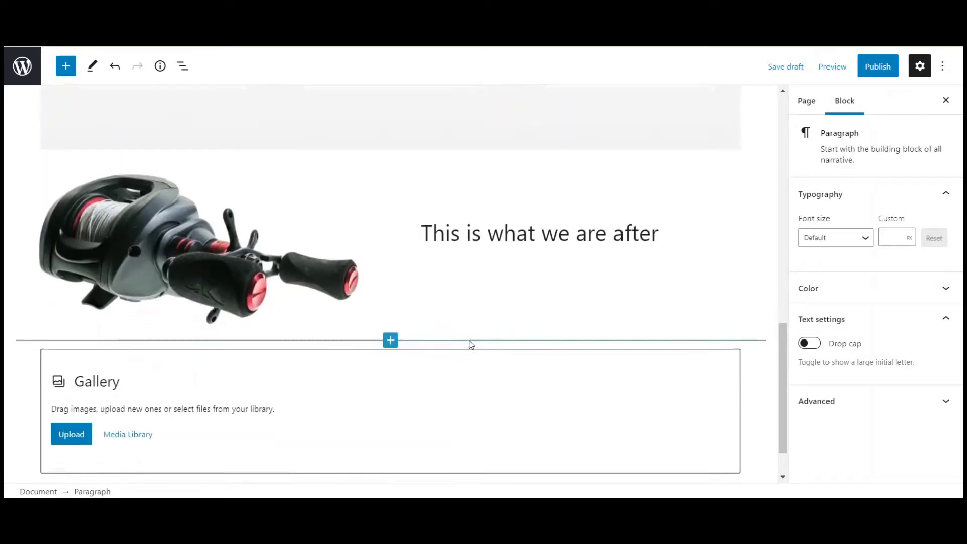
- Examine the available design, widget, theme and embed blocks for the spot between the image section and the gallery
scroll(471, 344, "down", 1)
left_click(390, 285)
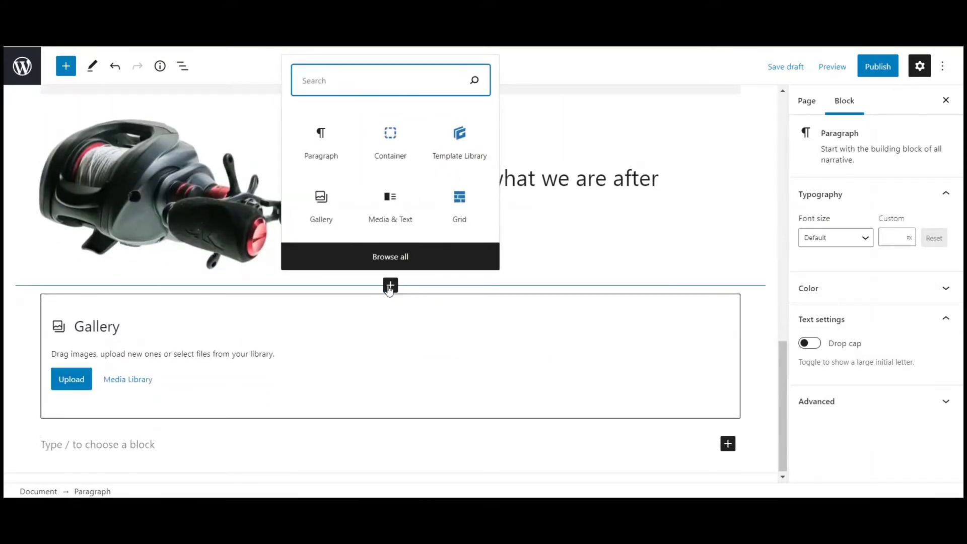
left_click(390, 256)
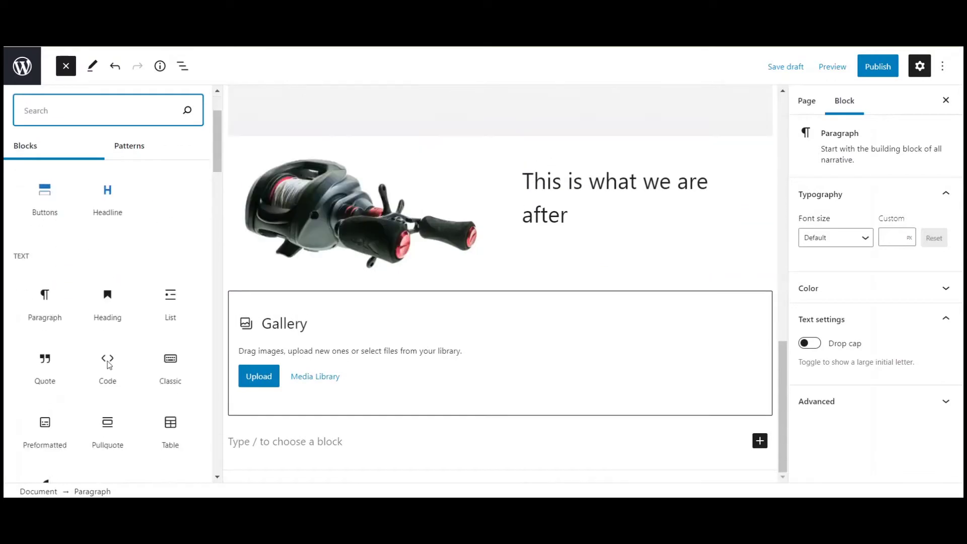
scroll(107, 363, "down", 10)
mouse_move(108, 302)
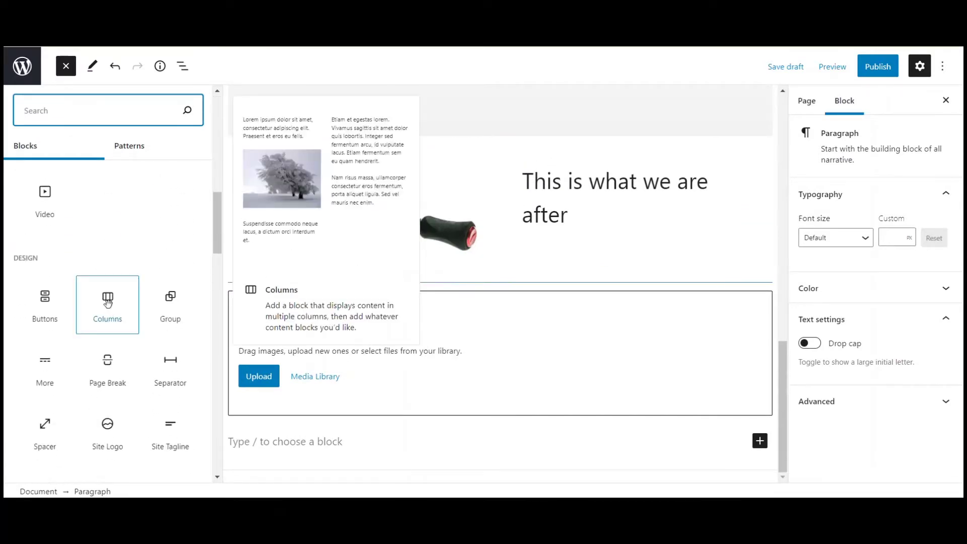
scroll(112, 317, "down", 5)
mouse_move(112, 322)
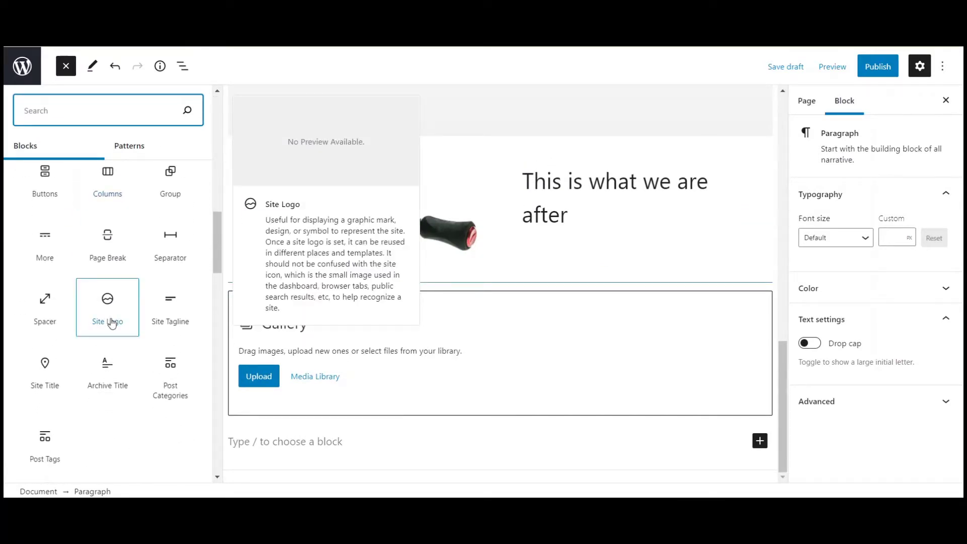
mouse_move(171, 360)
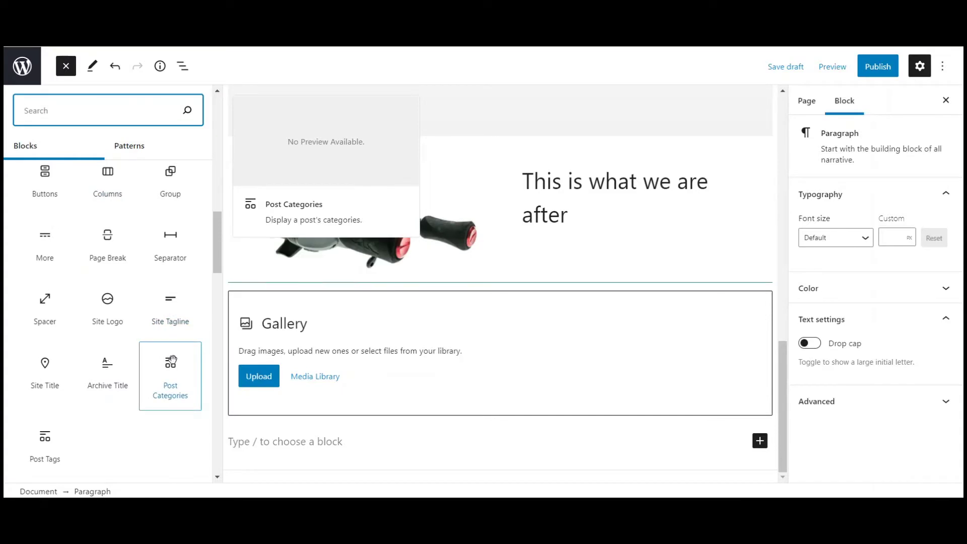
scroll(172, 360, "down", 12)
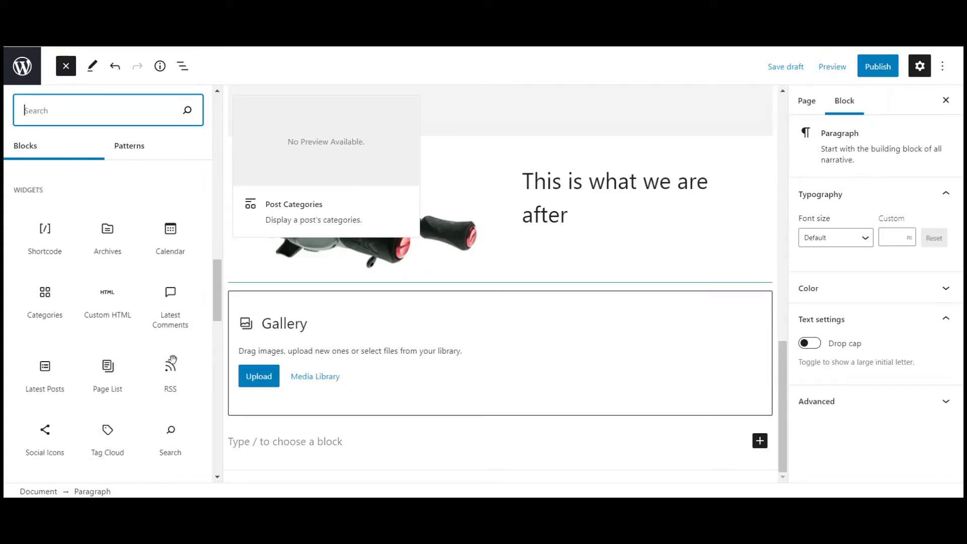
scroll(171, 358, "down", 20)
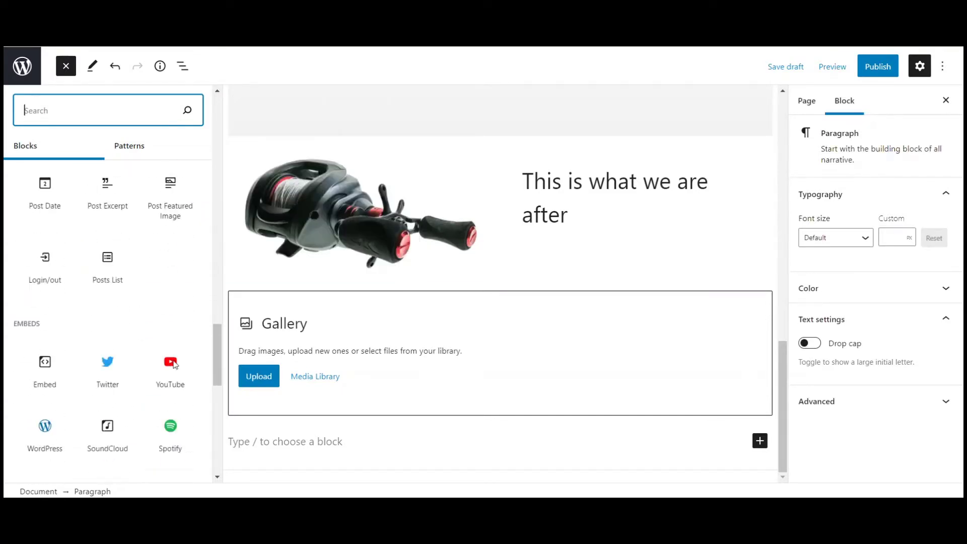
mouse_move(166, 316)
mouse_move(143, 416)
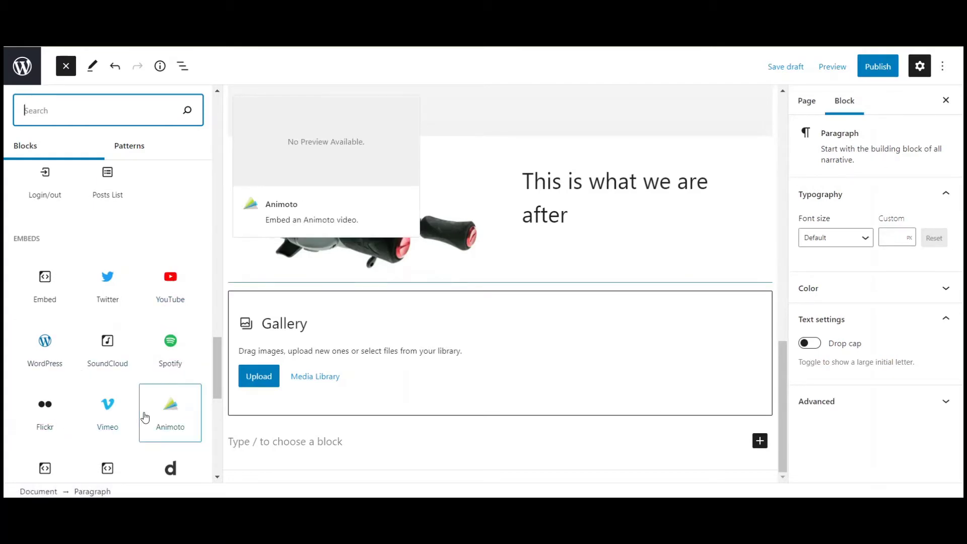
scroll(145, 418, "down", 5)
scroll(145, 416, "up", 20)
scroll(741, 401, "up", 15)
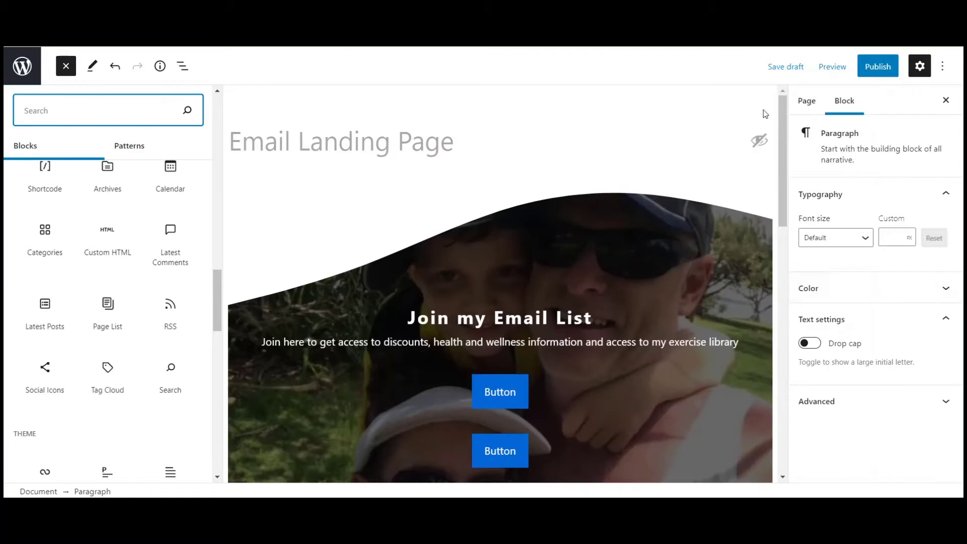
- Save the page as a draft and preview it in a new tab to check the layout
left_click(783, 67)
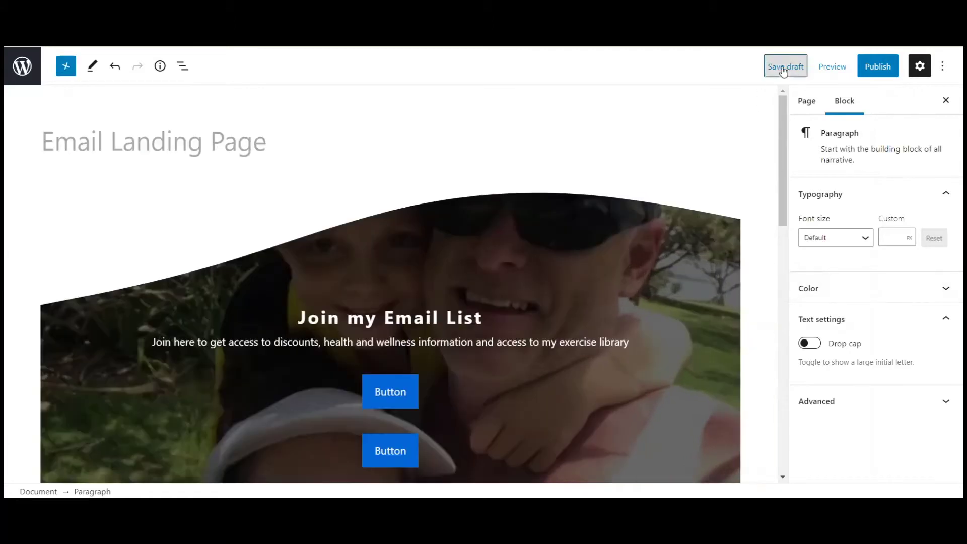
left_click(828, 68)
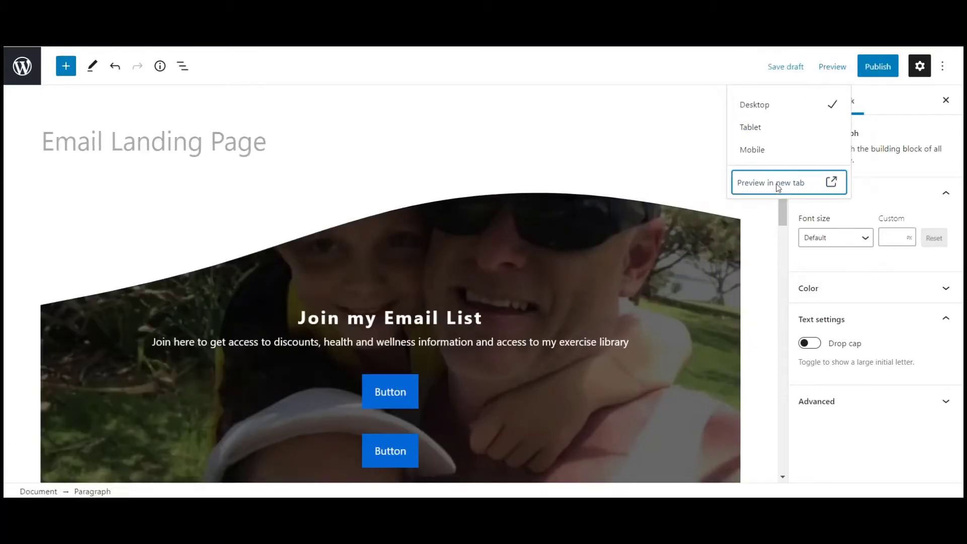
left_click(777, 186)
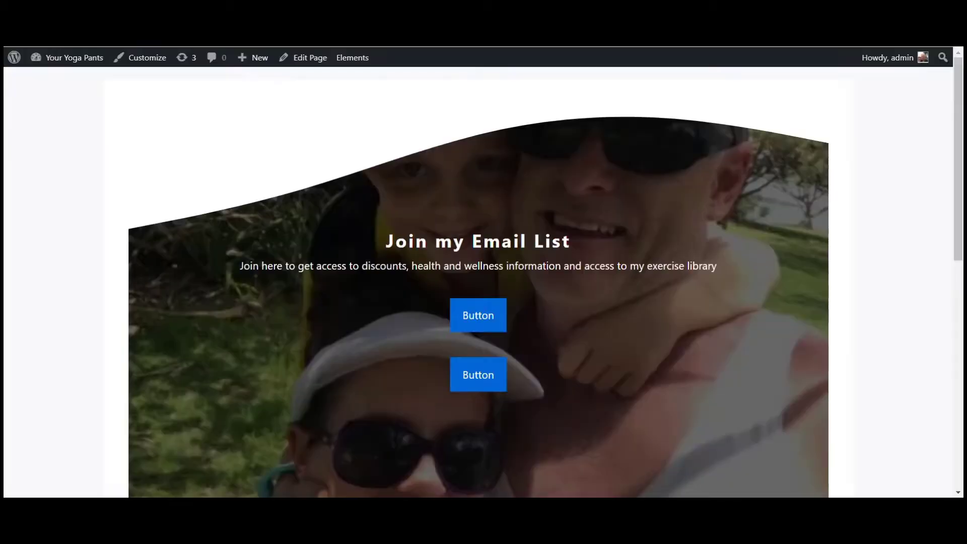
scroll(190, 227, "down", 5)
scroll(189, 226, "up", 5)
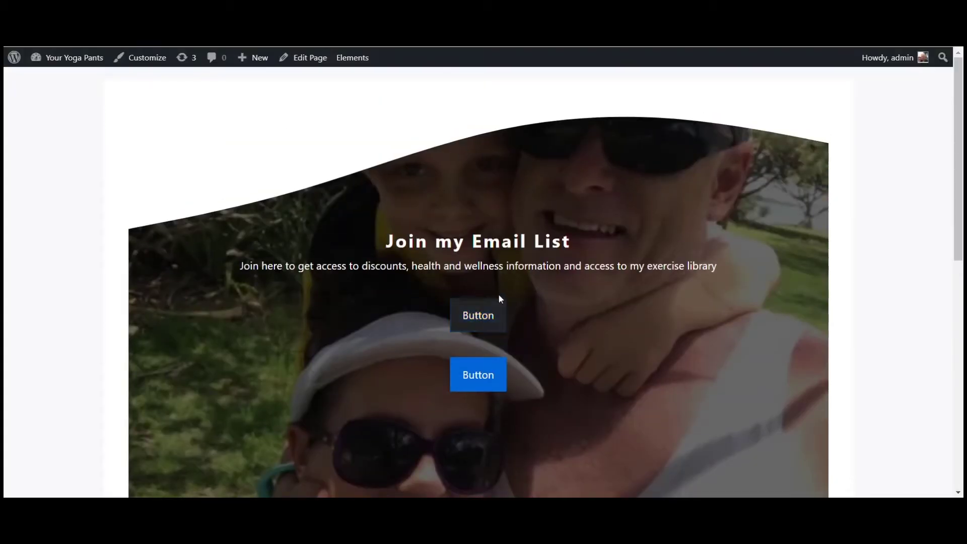
- Look through the previewed WordPress page, and open the published Unbounce page youryogapants.com/emaillandingpage to compare the two layouts
scroll(406, 334, "down", 10)
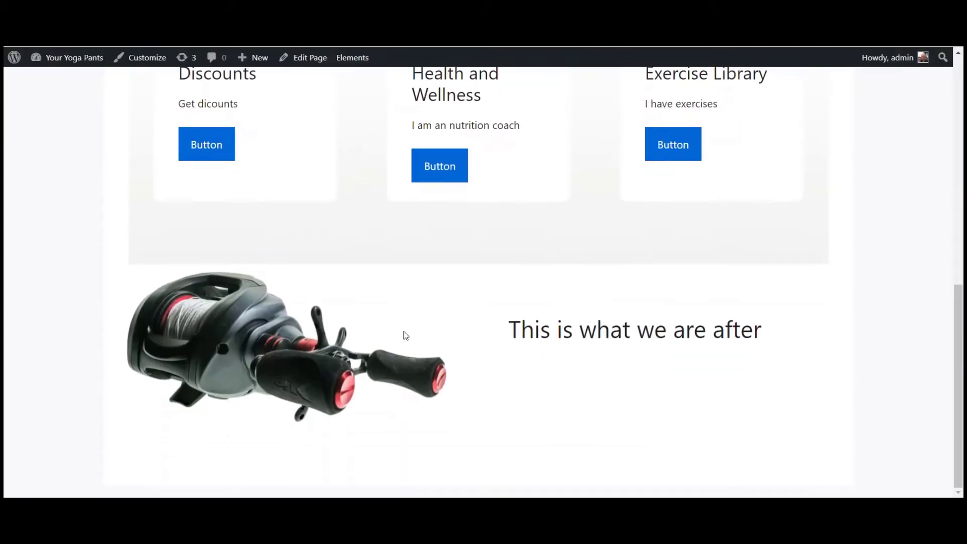
scroll(517, 354, "up", 10)
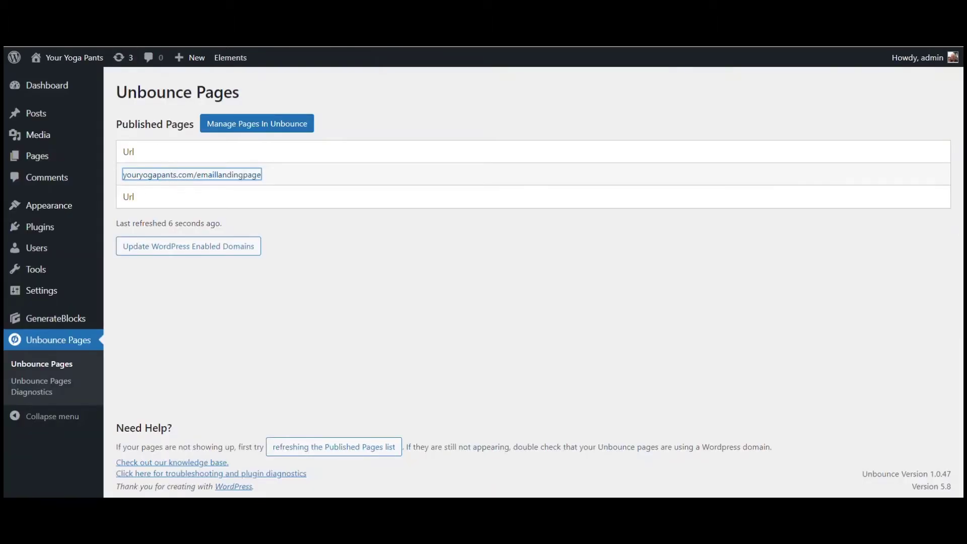
left_click(171, 174)
scroll(289, 272, "down", 6)
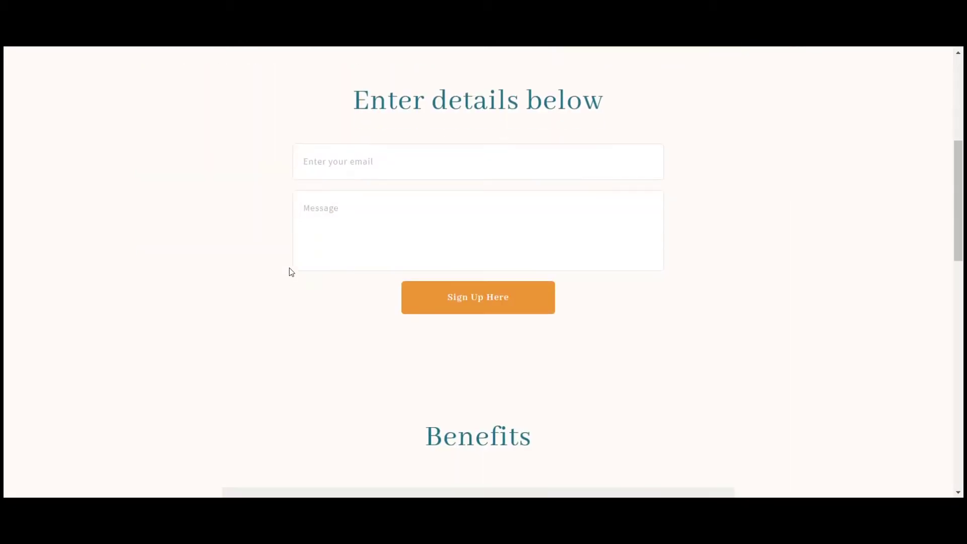
scroll(289, 272, "up", 6)
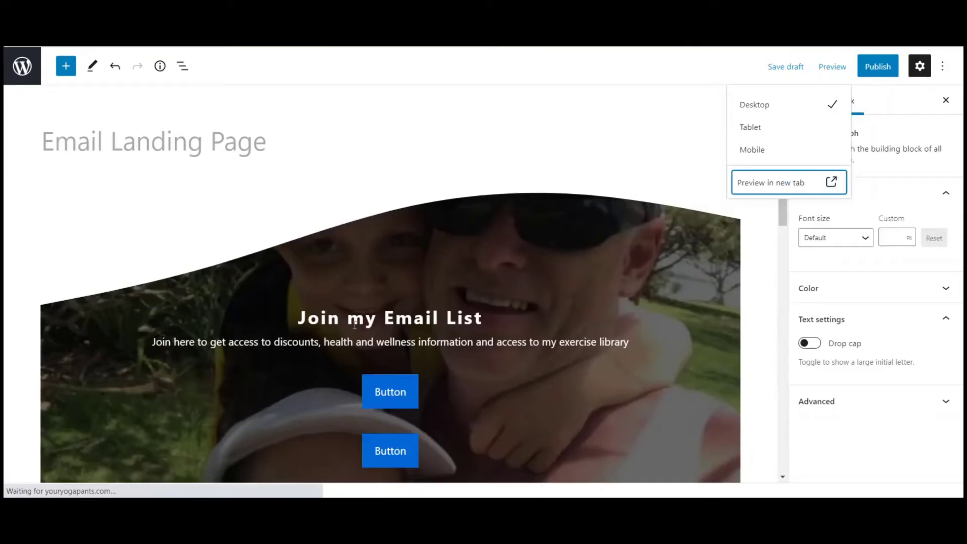
- Close the preview options in the Email Landing Page editor and look over its sections from the email list call-to-action down
left_click(619, 115)
scroll(592, 285, "down", 3)
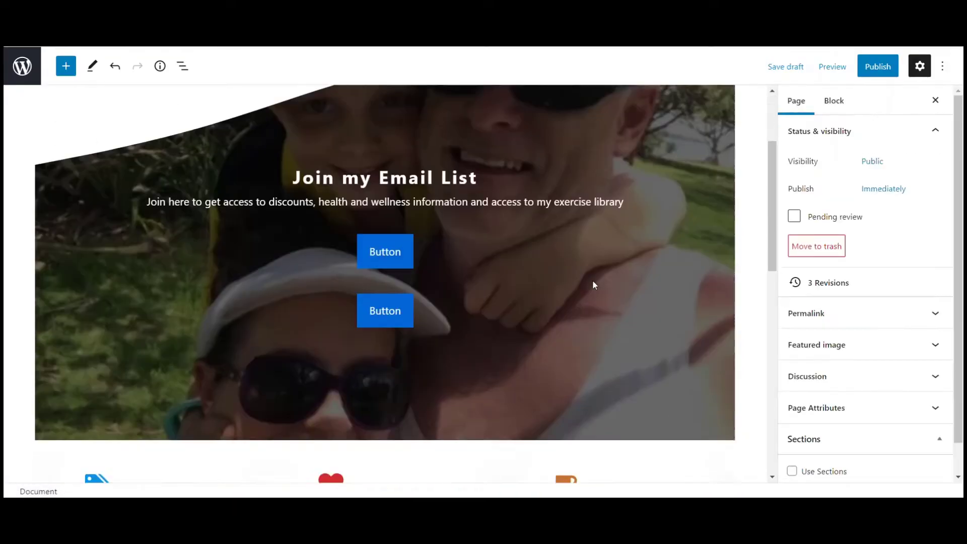
scroll(593, 282, "down", 6)
scroll(593, 282, "up", 6)
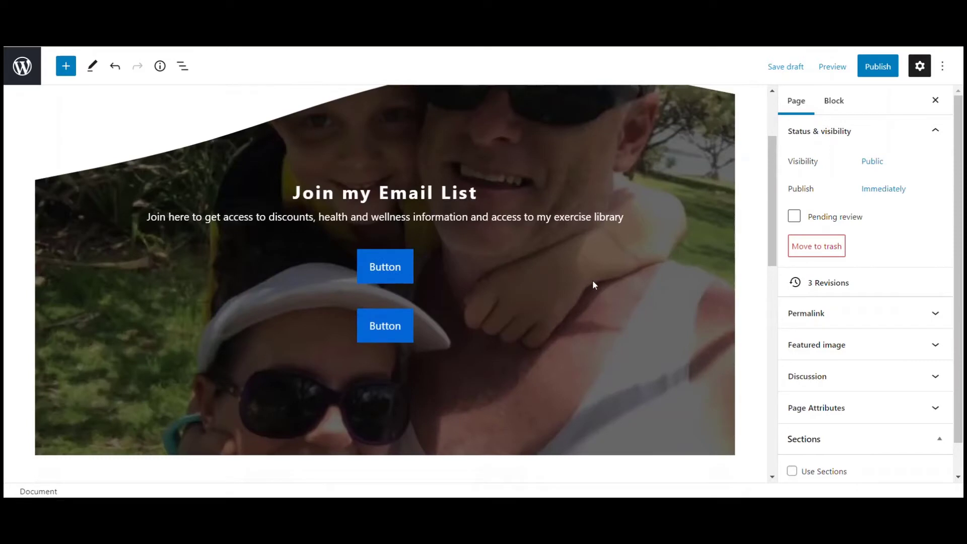